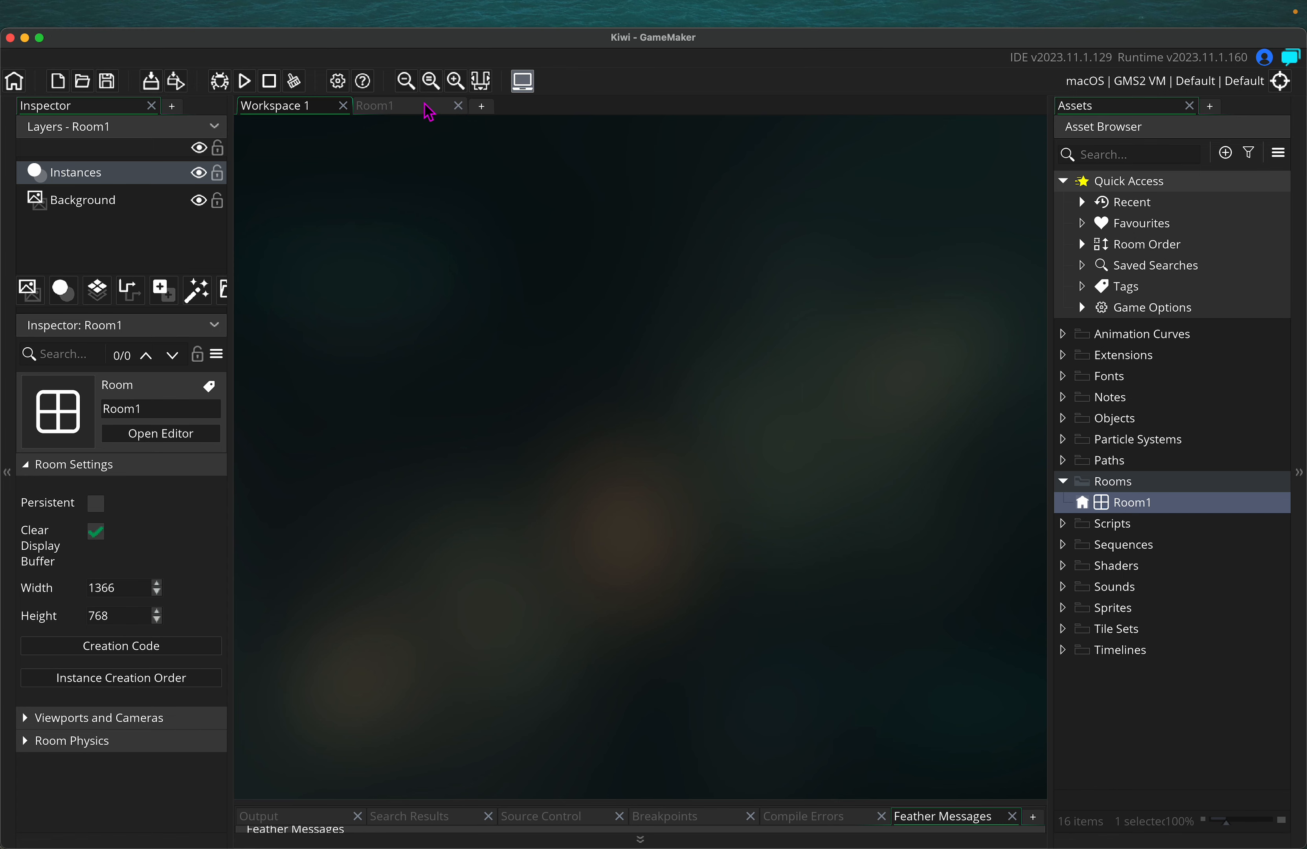
# Close and reopen Room1 in the room editor, then select its Background layer
pyautogui.click(429, 108)
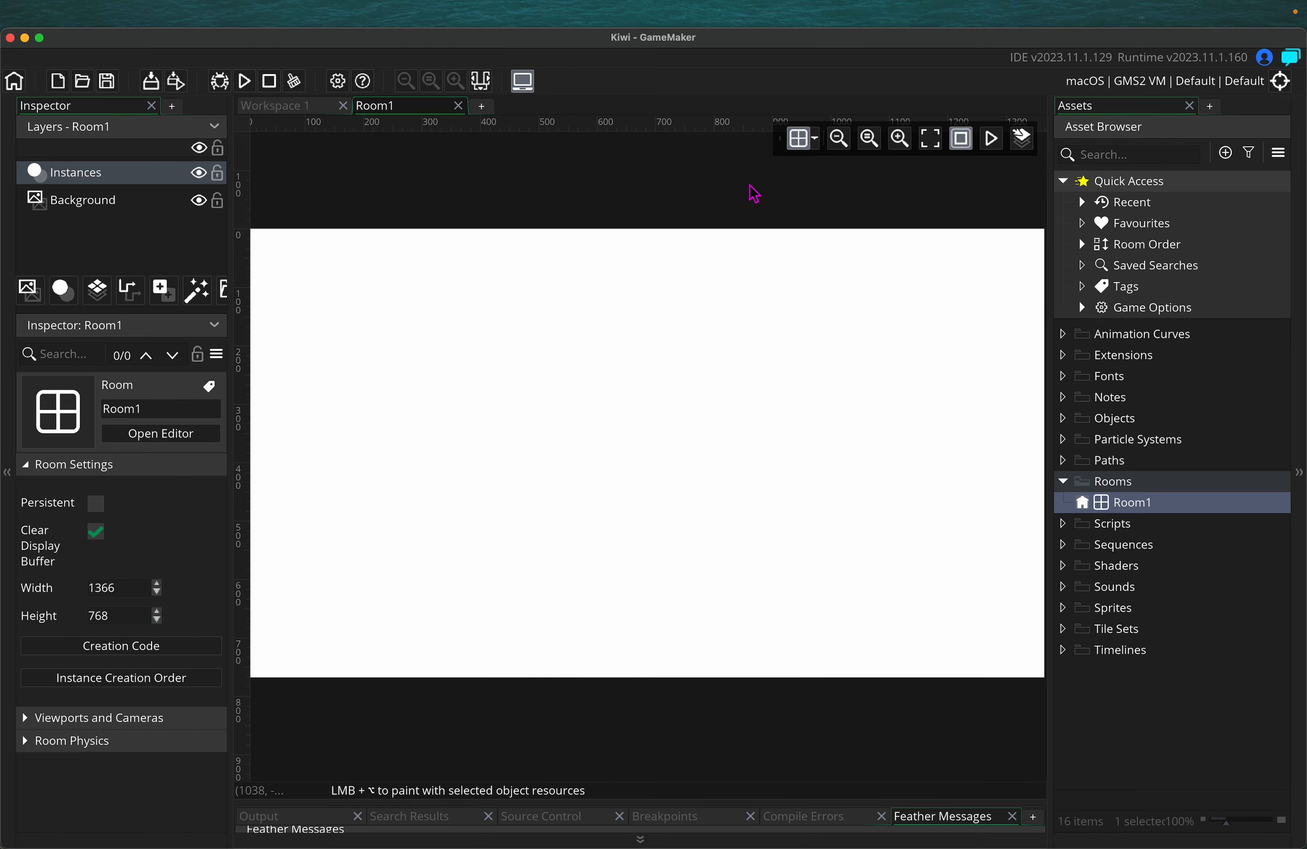
pyautogui.click(458, 105)
pyautogui.doubleClick(1161, 512)
pyautogui.scroll(-5, 563, 387)
pyautogui.scroll(3, 570, 389)
pyautogui.scroll(1, 570, 388)
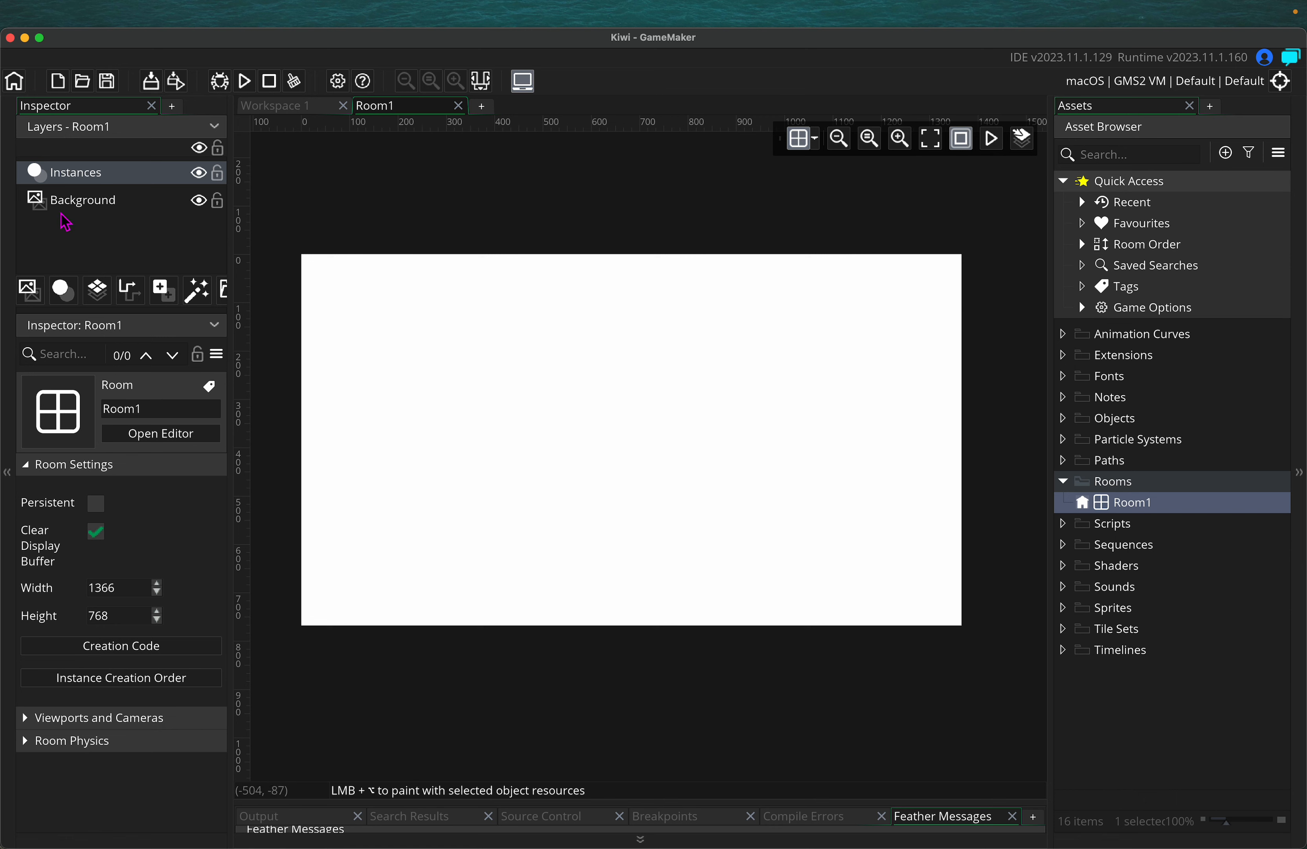
pyautogui.click(91, 208)
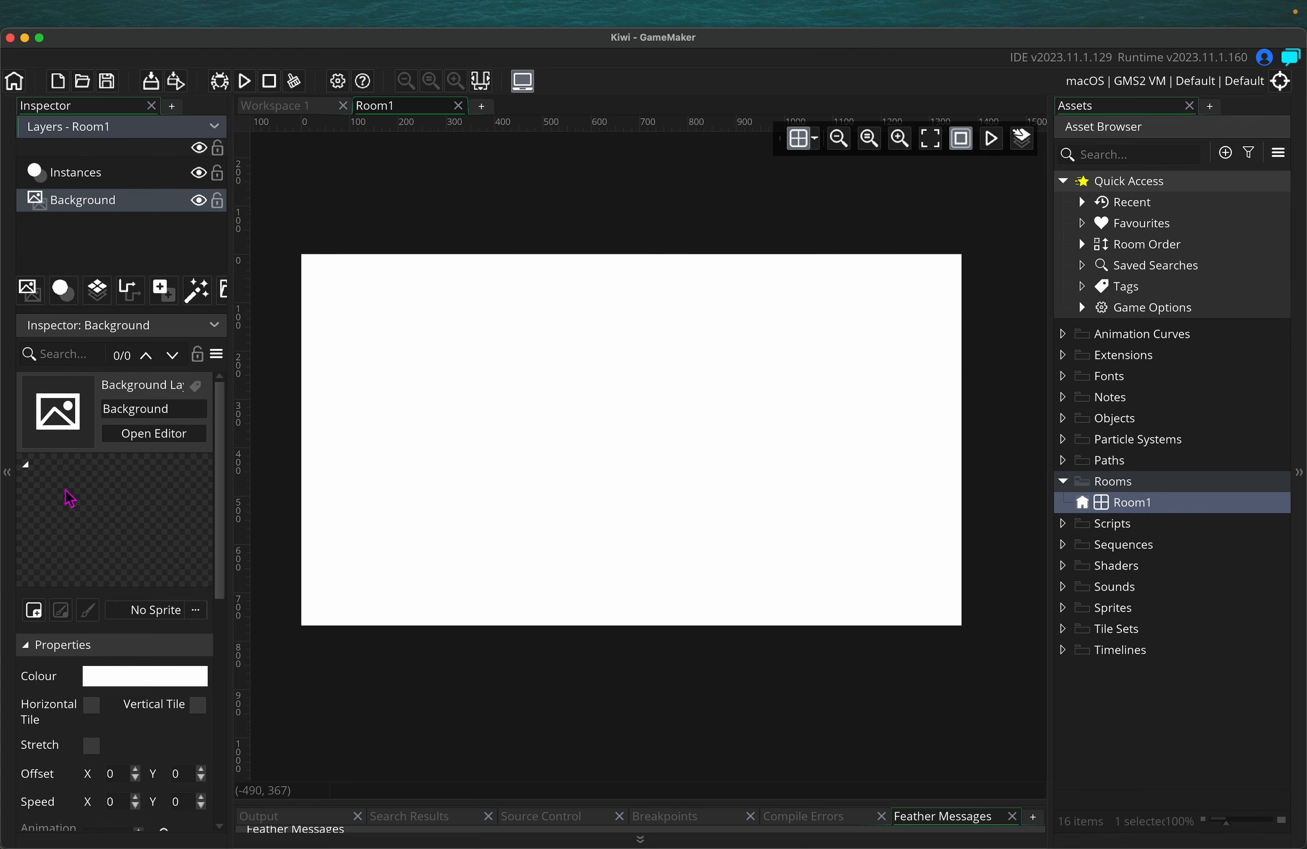
# Create a new sprite for the Background layer named s_room_placeholder
pyautogui.click(35, 610)
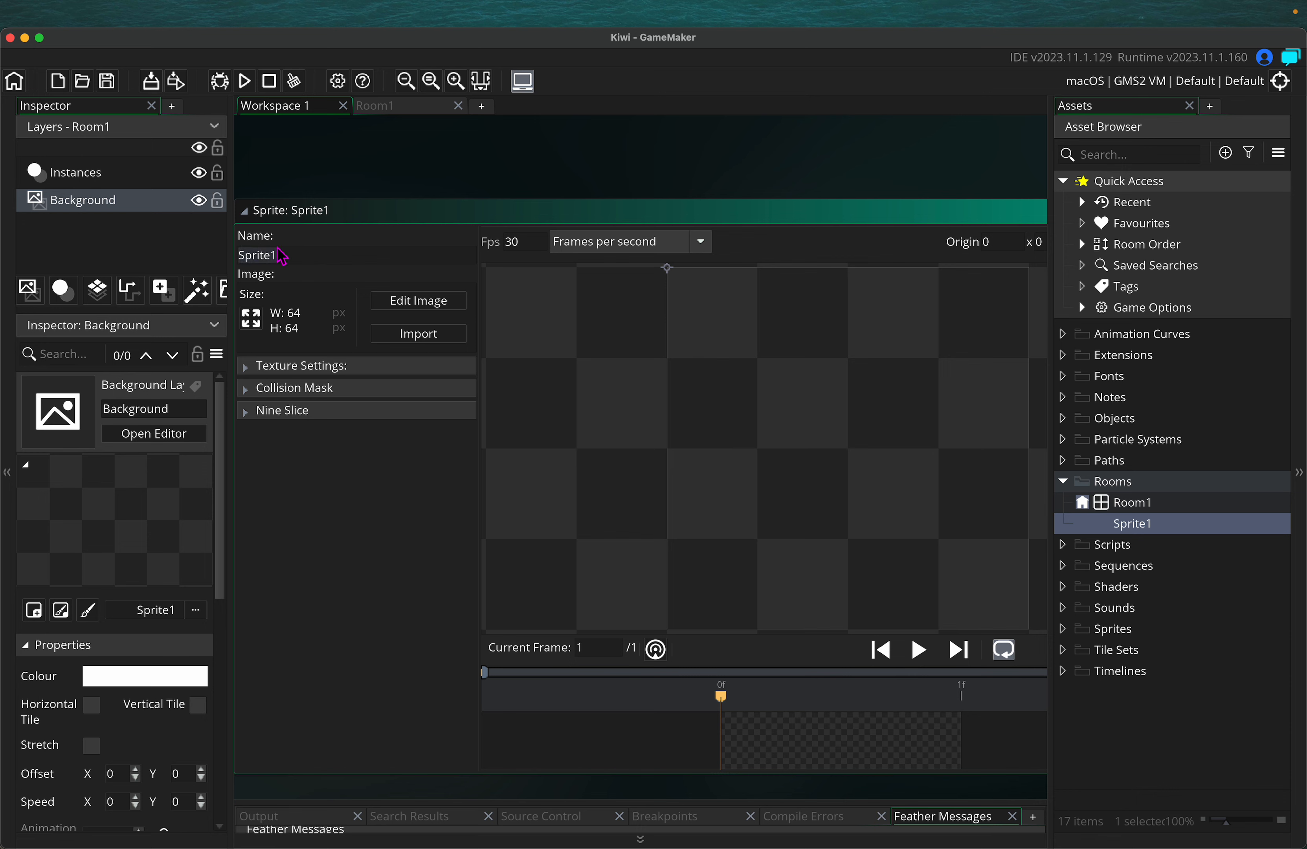
pyautogui.write('s_room_placeholder')
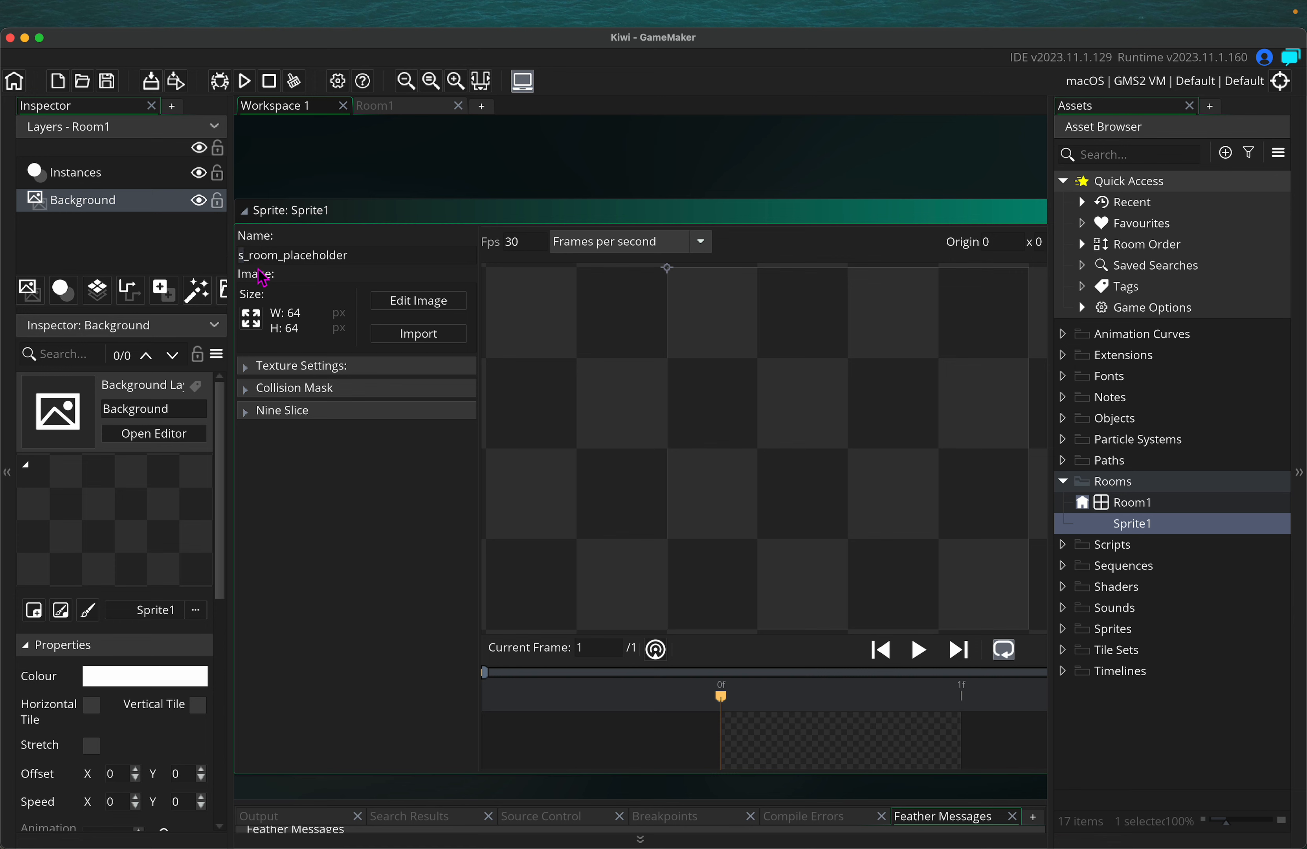
pyautogui.moveTo(256, 257); pyautogui.dragTo(330, 257)
# Import the map screenshot from the Game Demo folder into s_room_placeholder
pyautogui.click(344, 254)
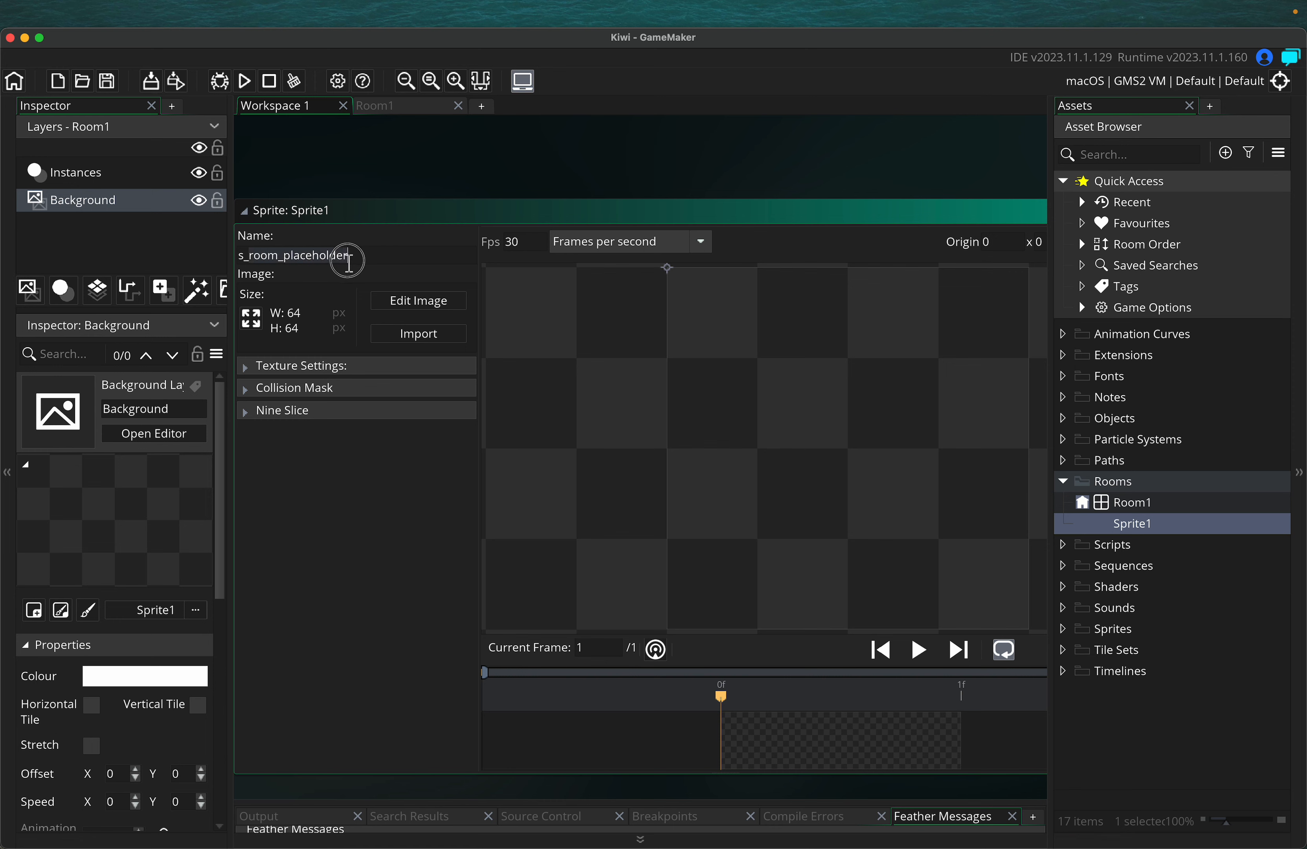
pyautogui.click(440, 343)
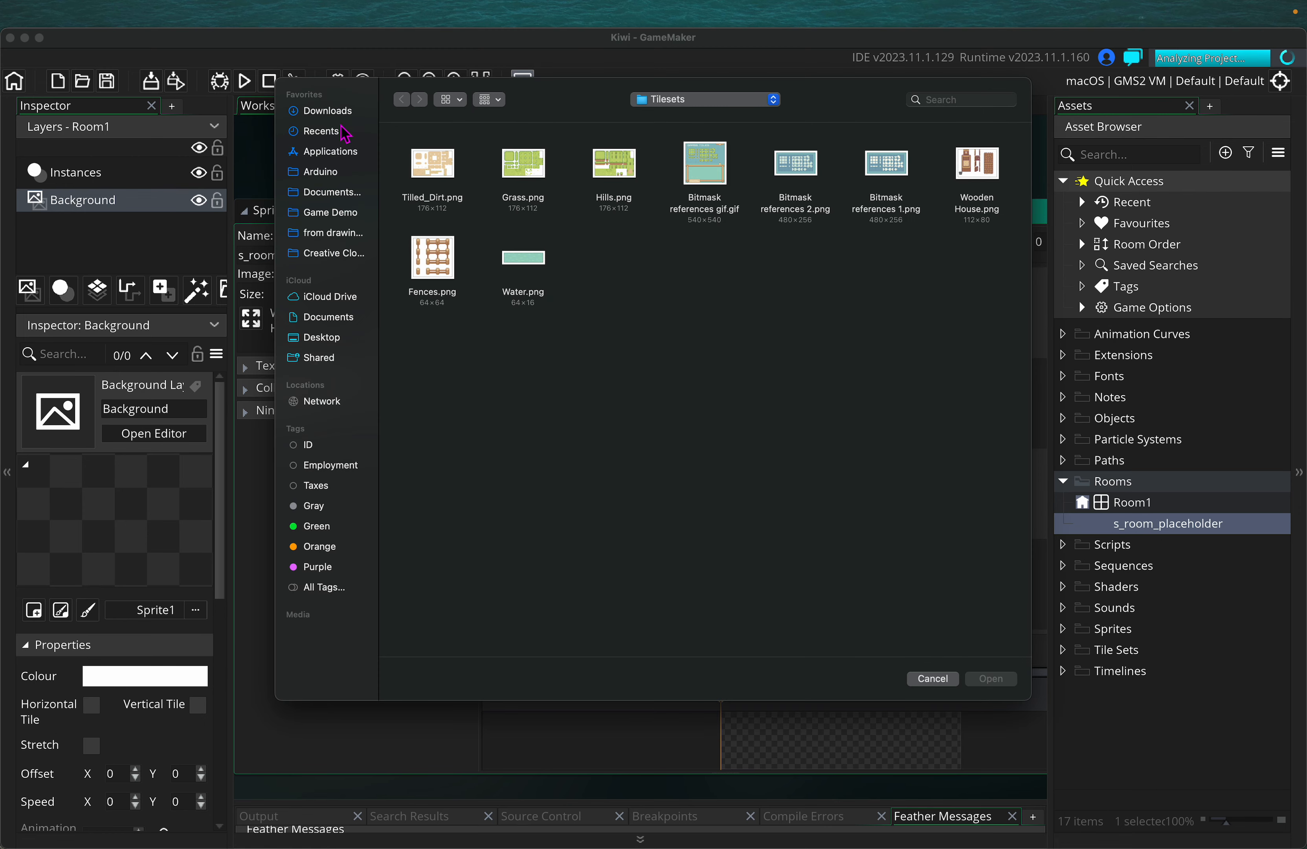
pyautogui.click(773, 100)
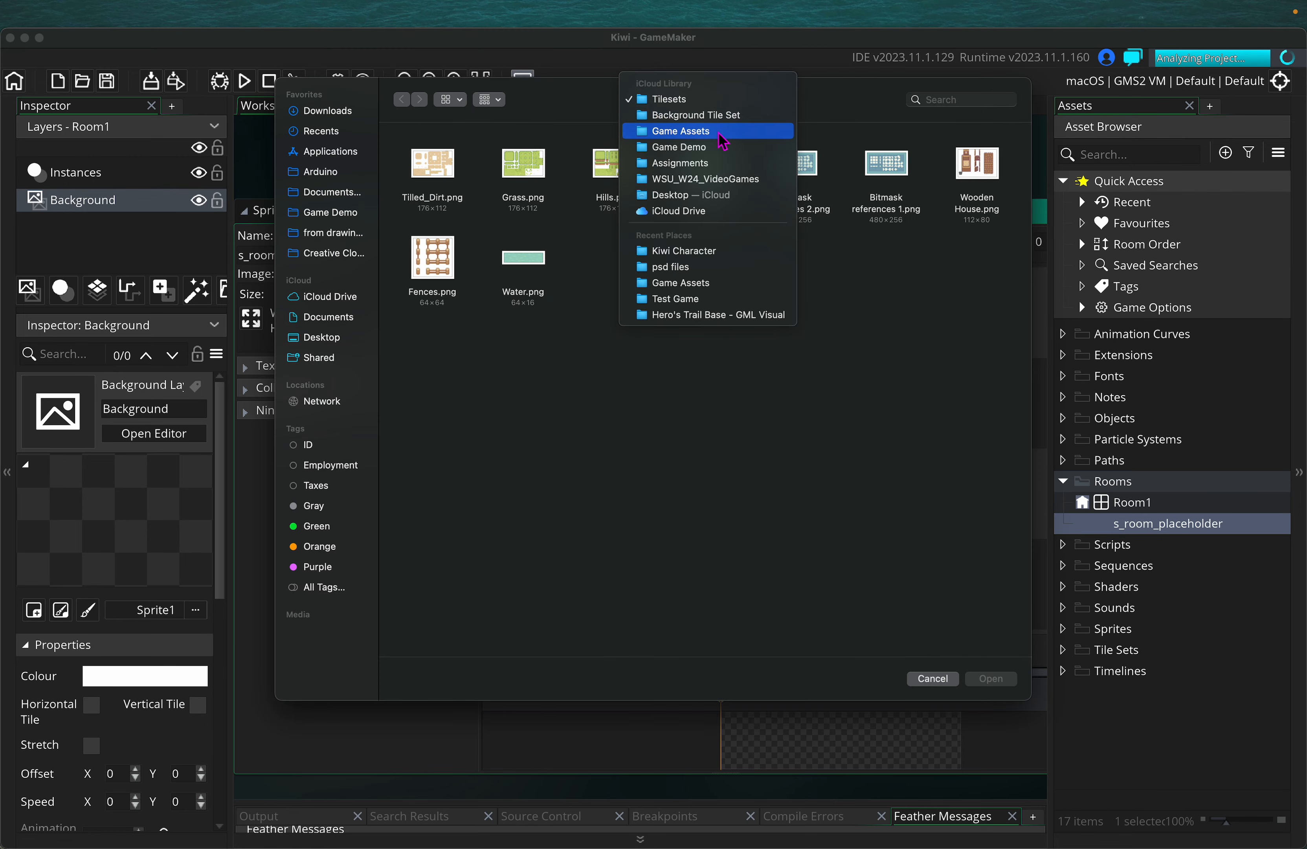
pyautogui.click(711, 147)
pyautogui.click(433, 168)
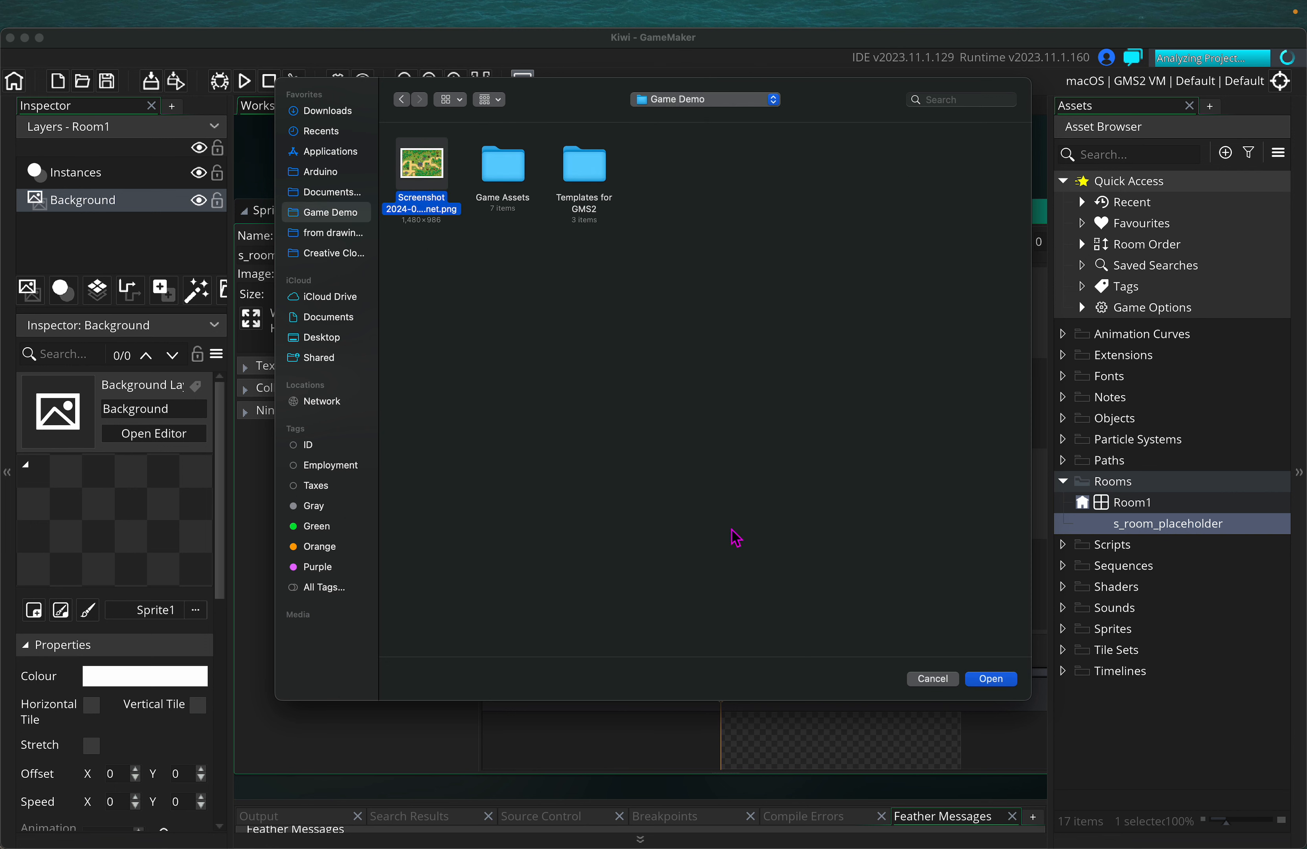
pyautogui.click(991, 679)
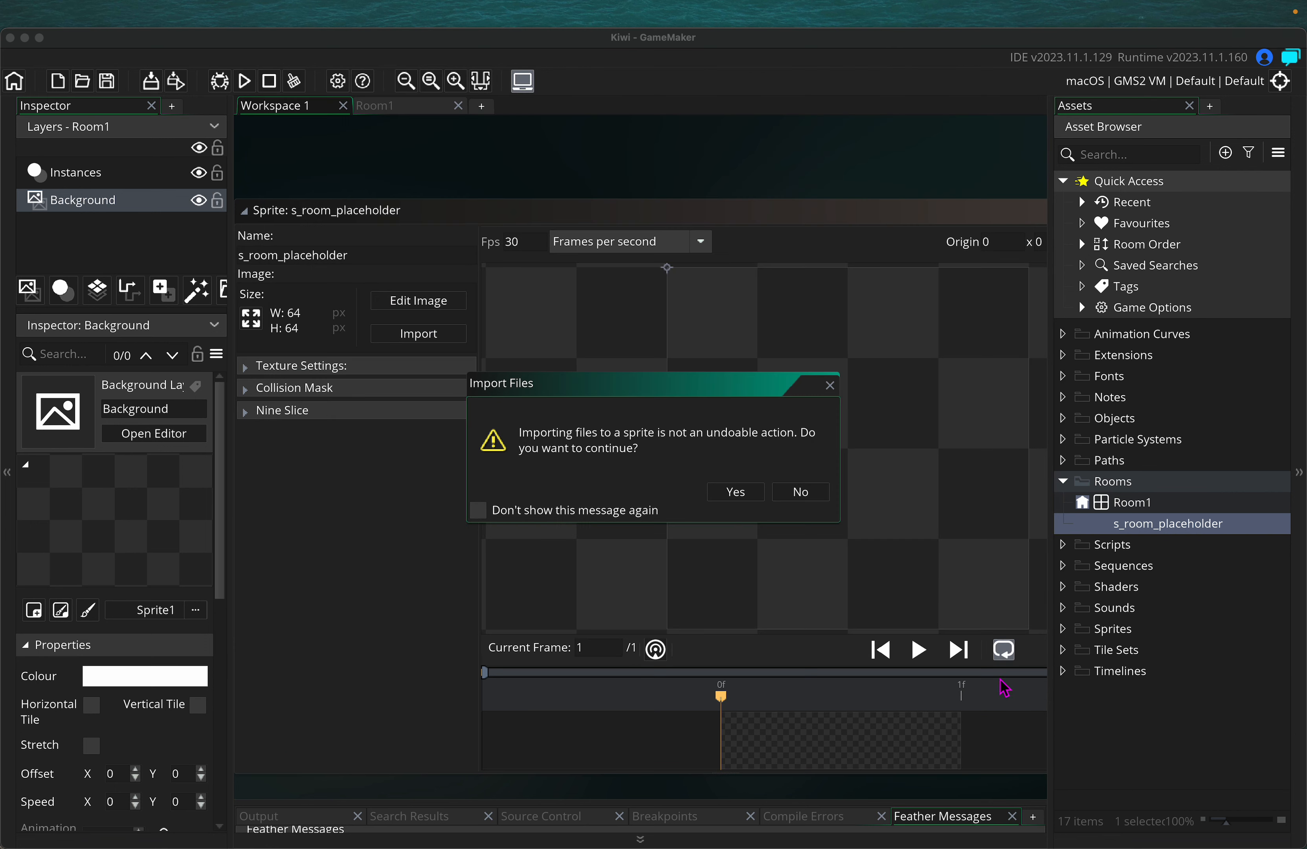
pyautogui.click(736, 492)
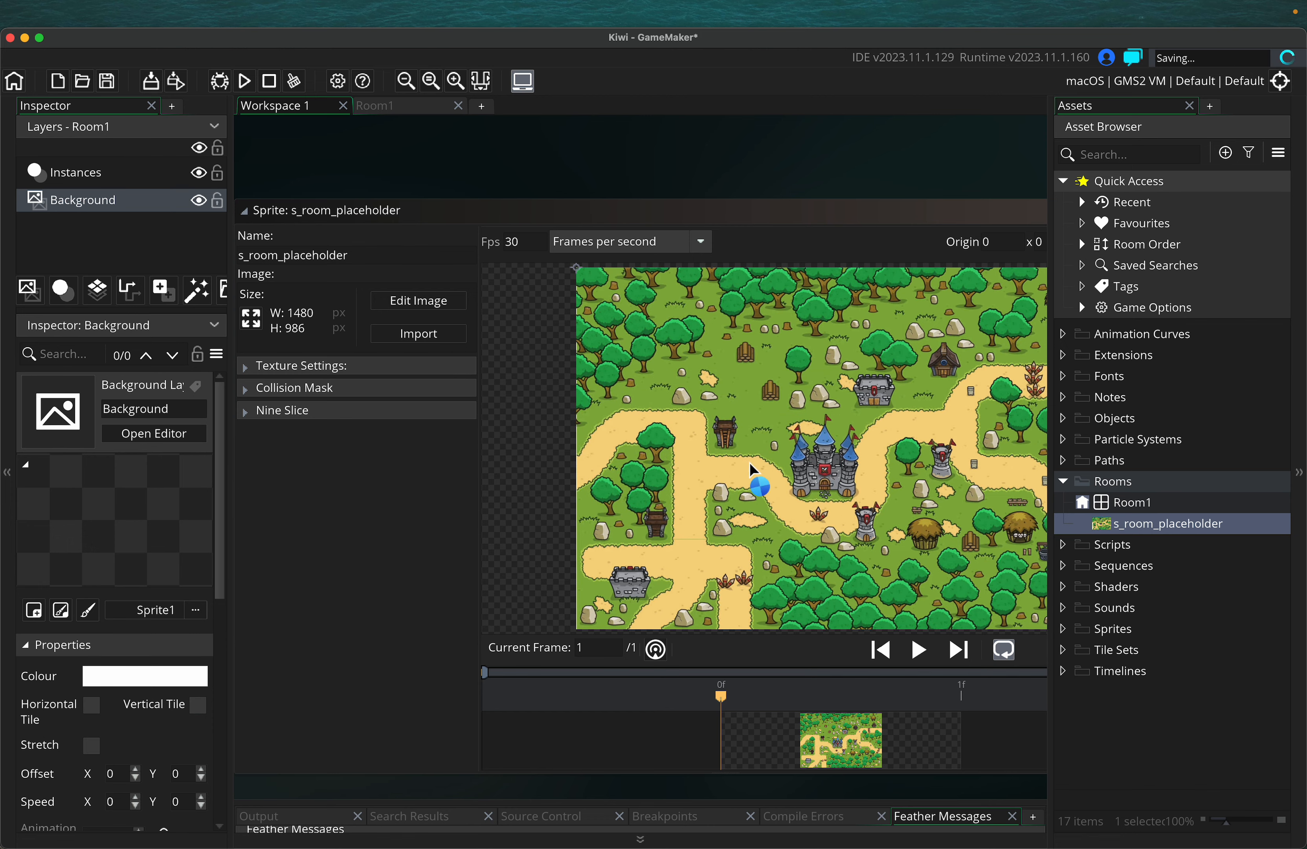
# Move s_room_placeholder into the Sprites folder in Assets
pyautogui.hscroll(5, 700, 183)
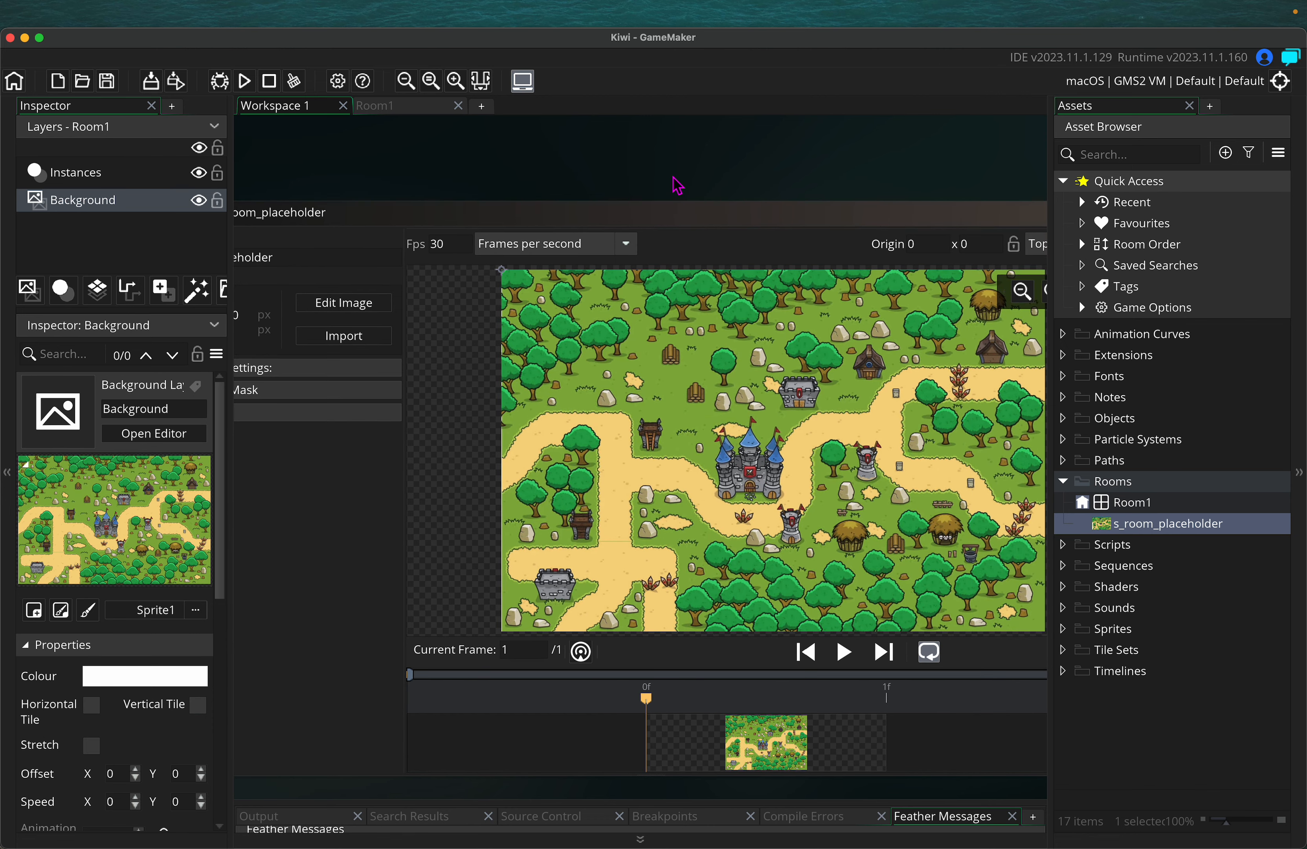
pyautogui.moveTo(642, 182); pyautogui.dragTo(652, 169, button='middle')
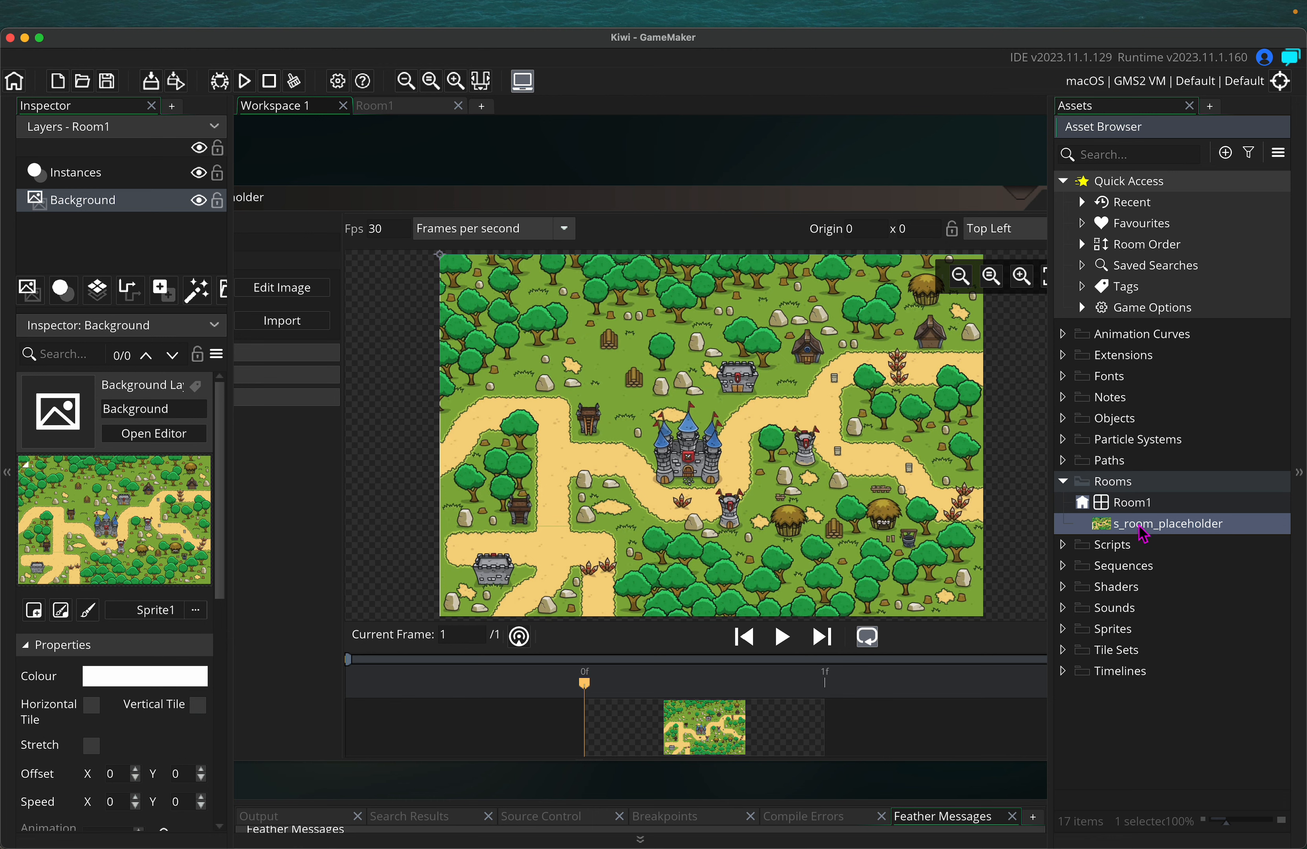
pyautogui.moveTo(1140, 530); pyautogui.dragTo(1117, 631)
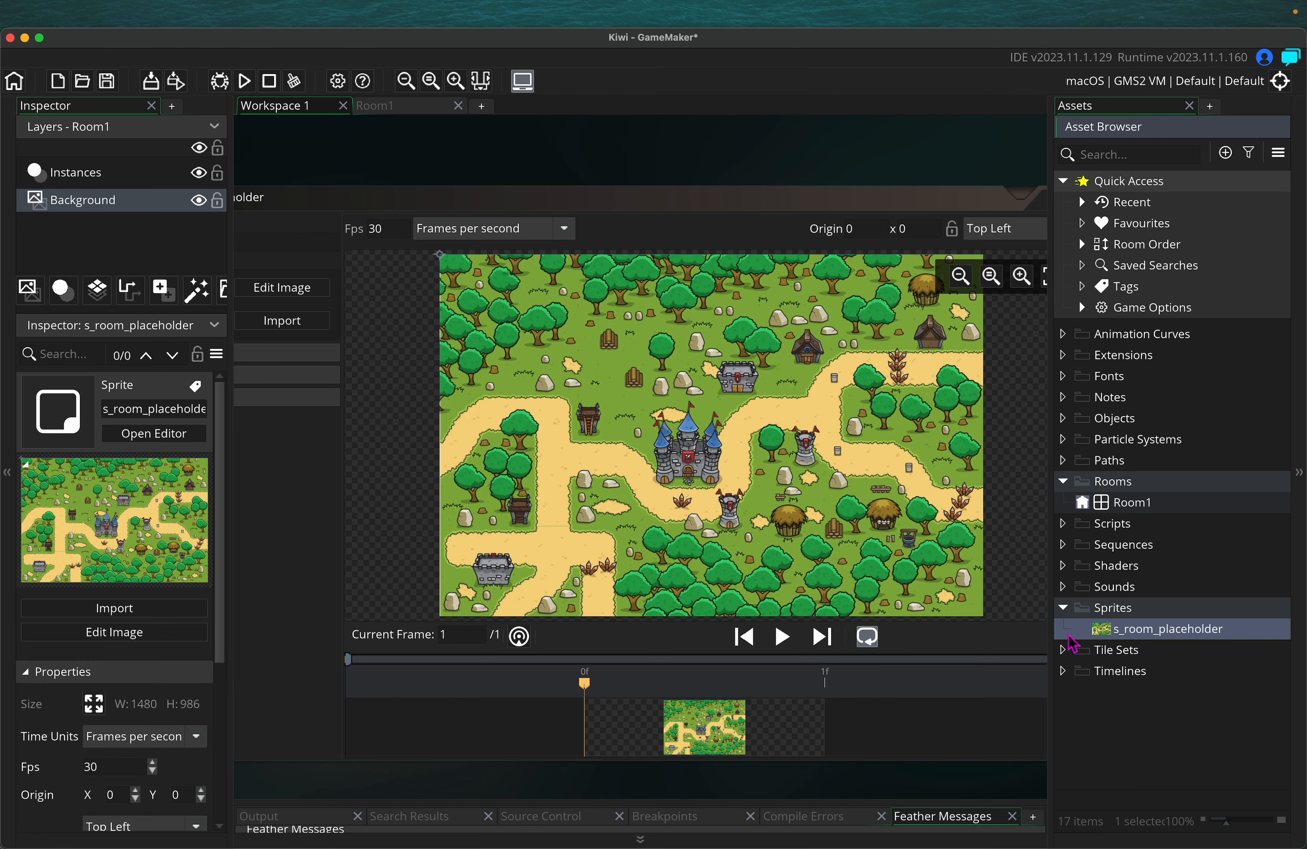
# Create a new group named 'room sprites' inside the Sprites folder
pyautogui.rightClick(1154, 616)
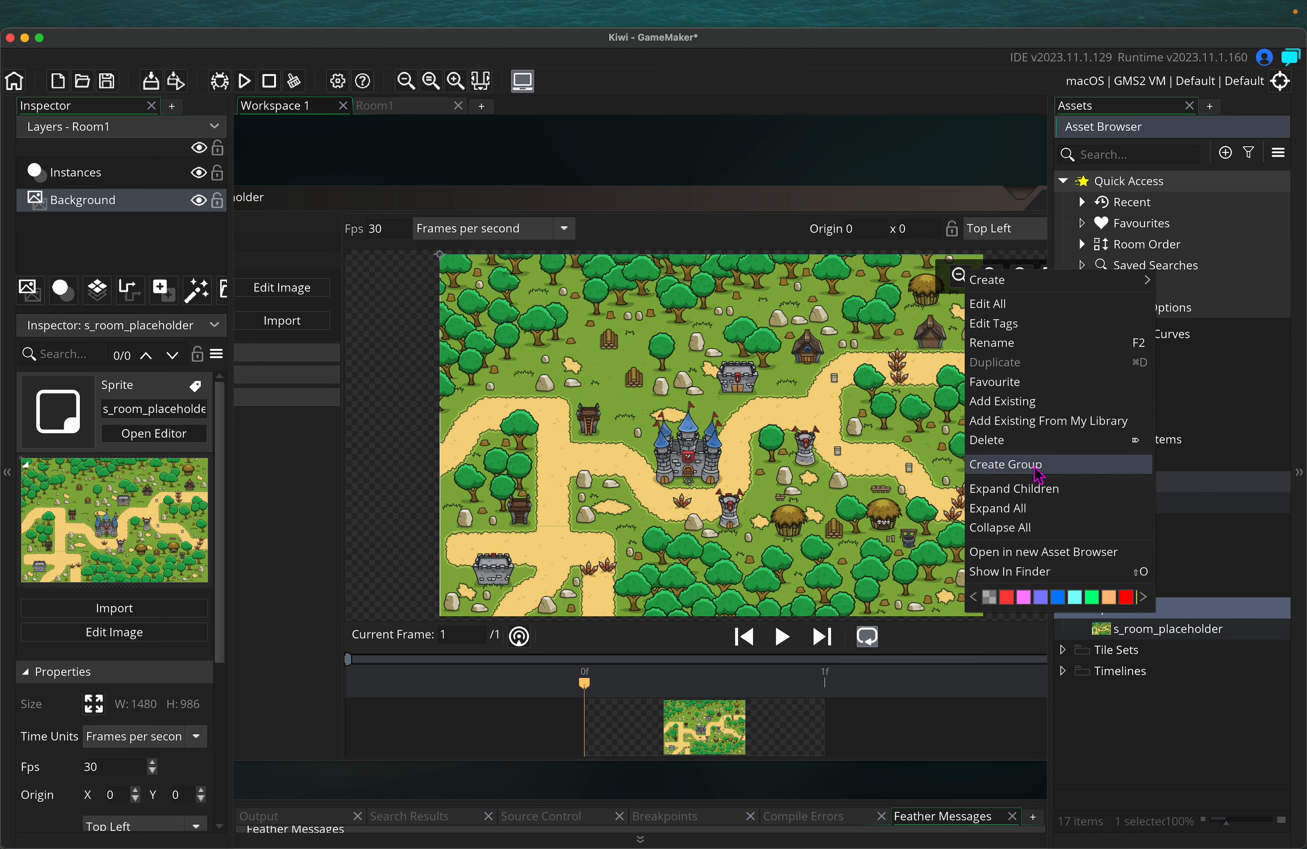
pyautogui.click(1212, 571)
pyautogui.click(1132, 614)
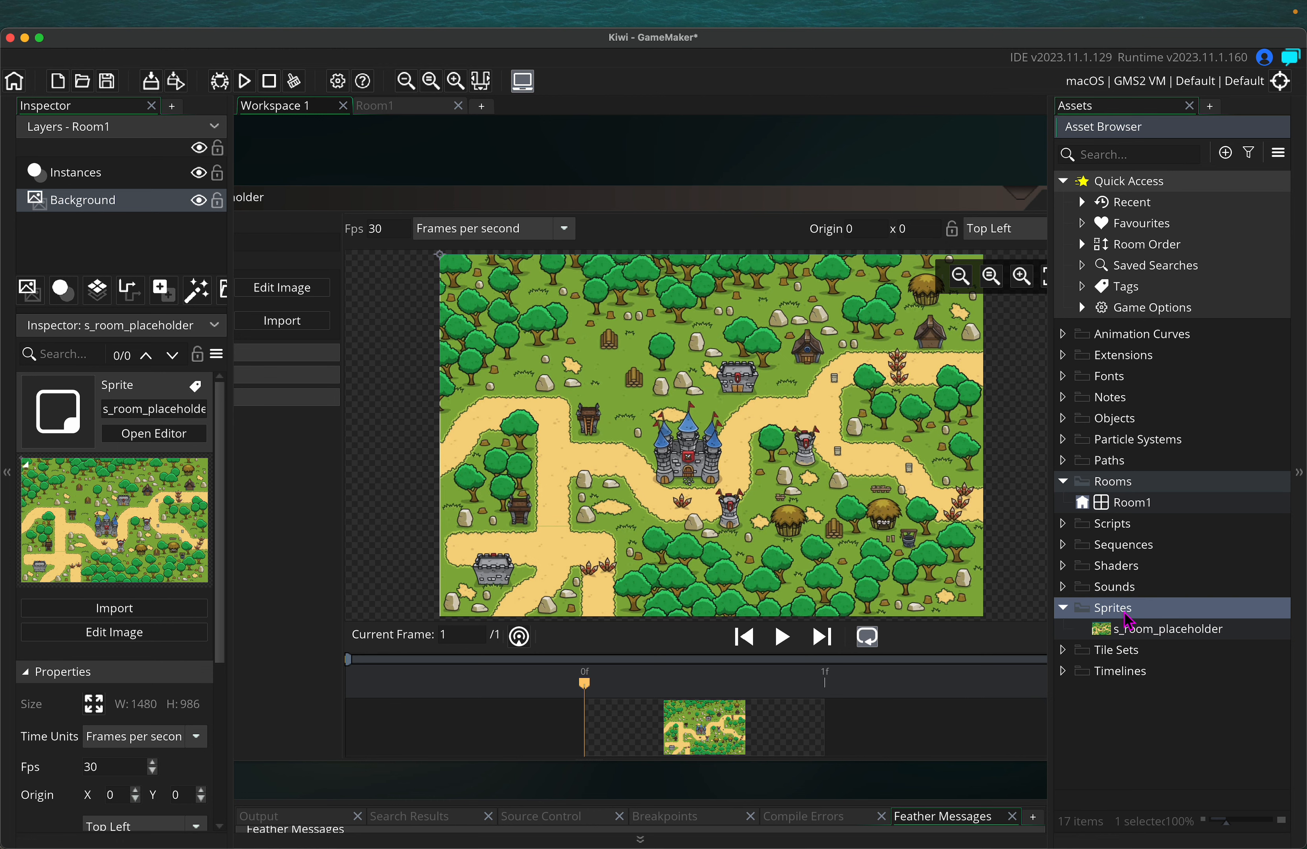
pyautogui.rightClick(1128, 623)
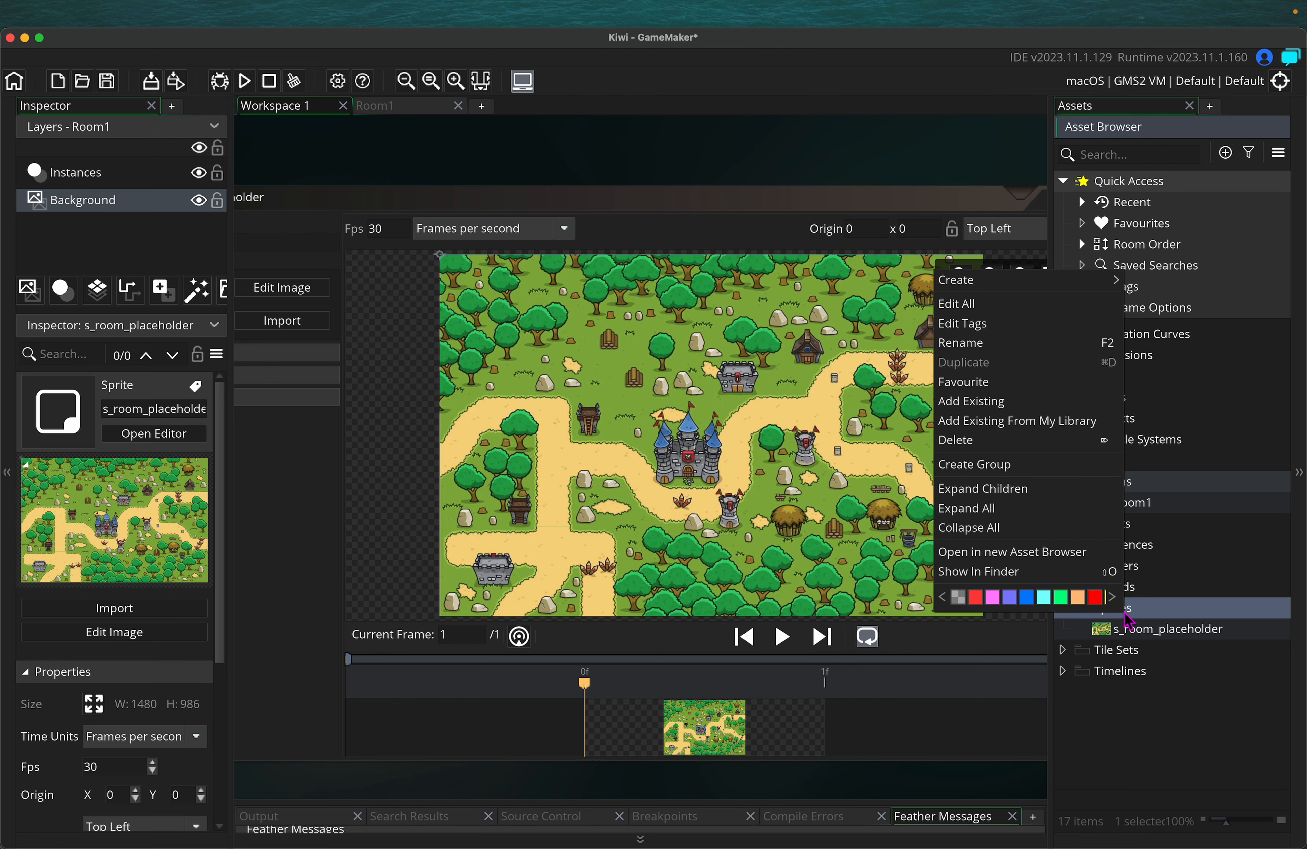
pyautogui.click(1022, 467)
pyautogui.press('BackSpace')
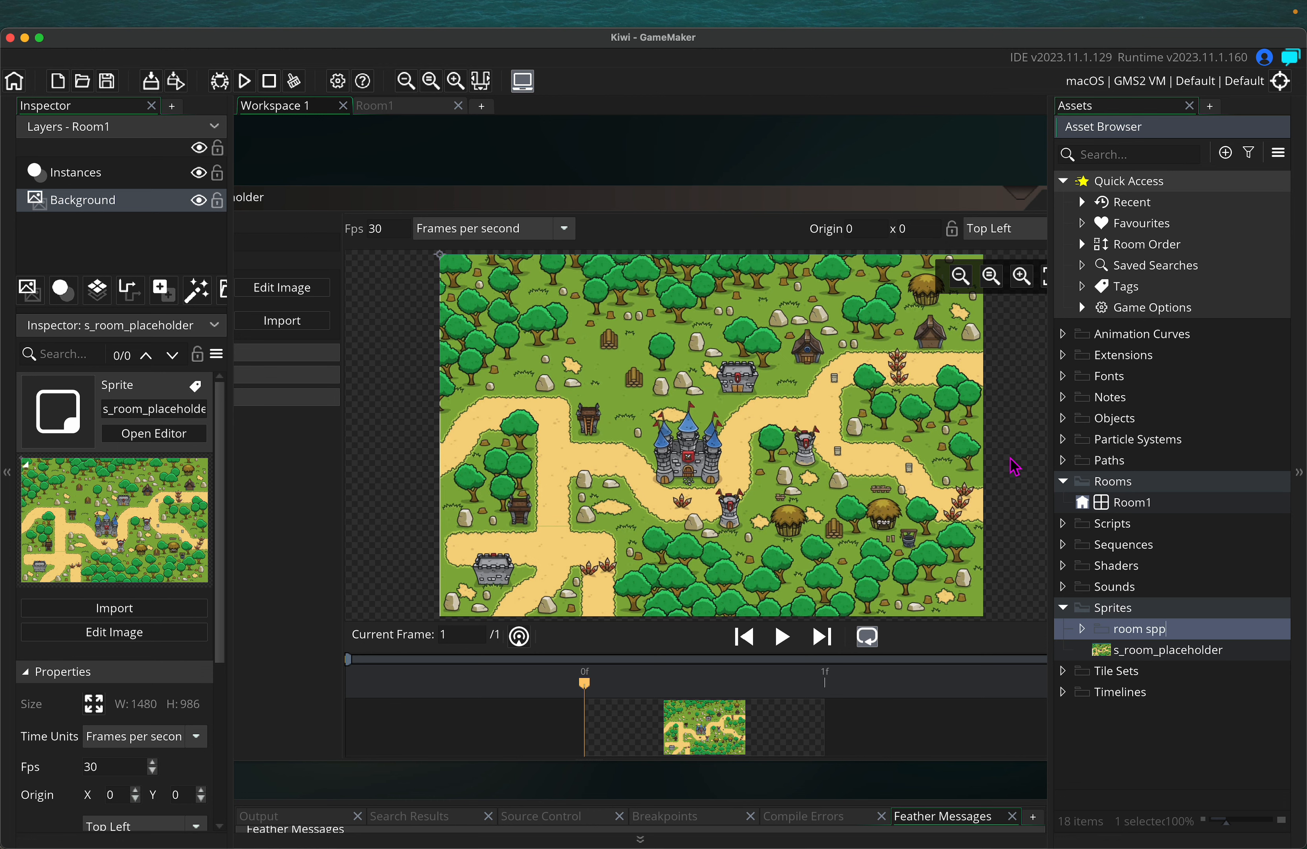
pyautogui.write('room sprites')
pyautogui.press('Return')
# Drag s_room_placeholder into the room sprites group and collapse it
pyautogui.moveTo(1213, 656); pyautogui.dragTo(1135, 627)
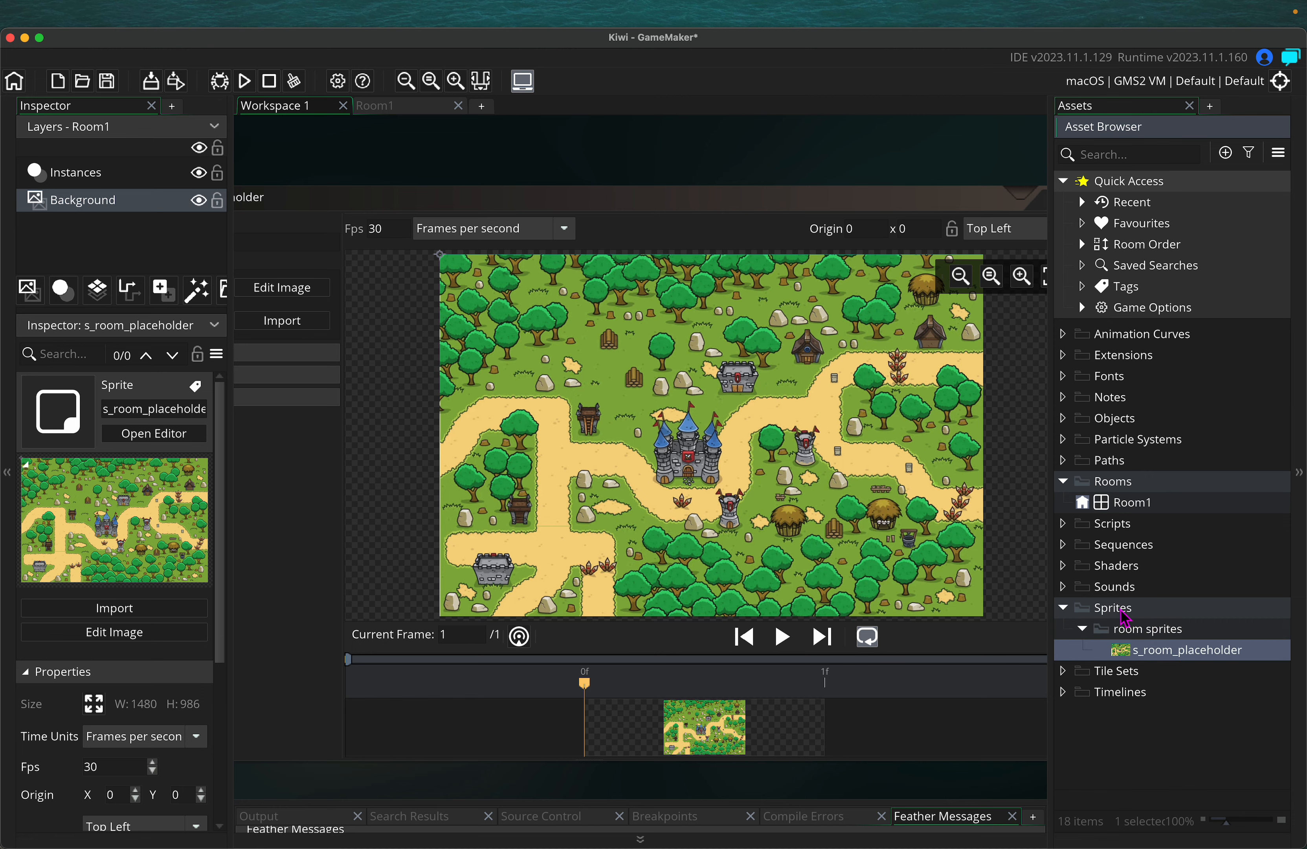
pyautogui.click(1082, 628)
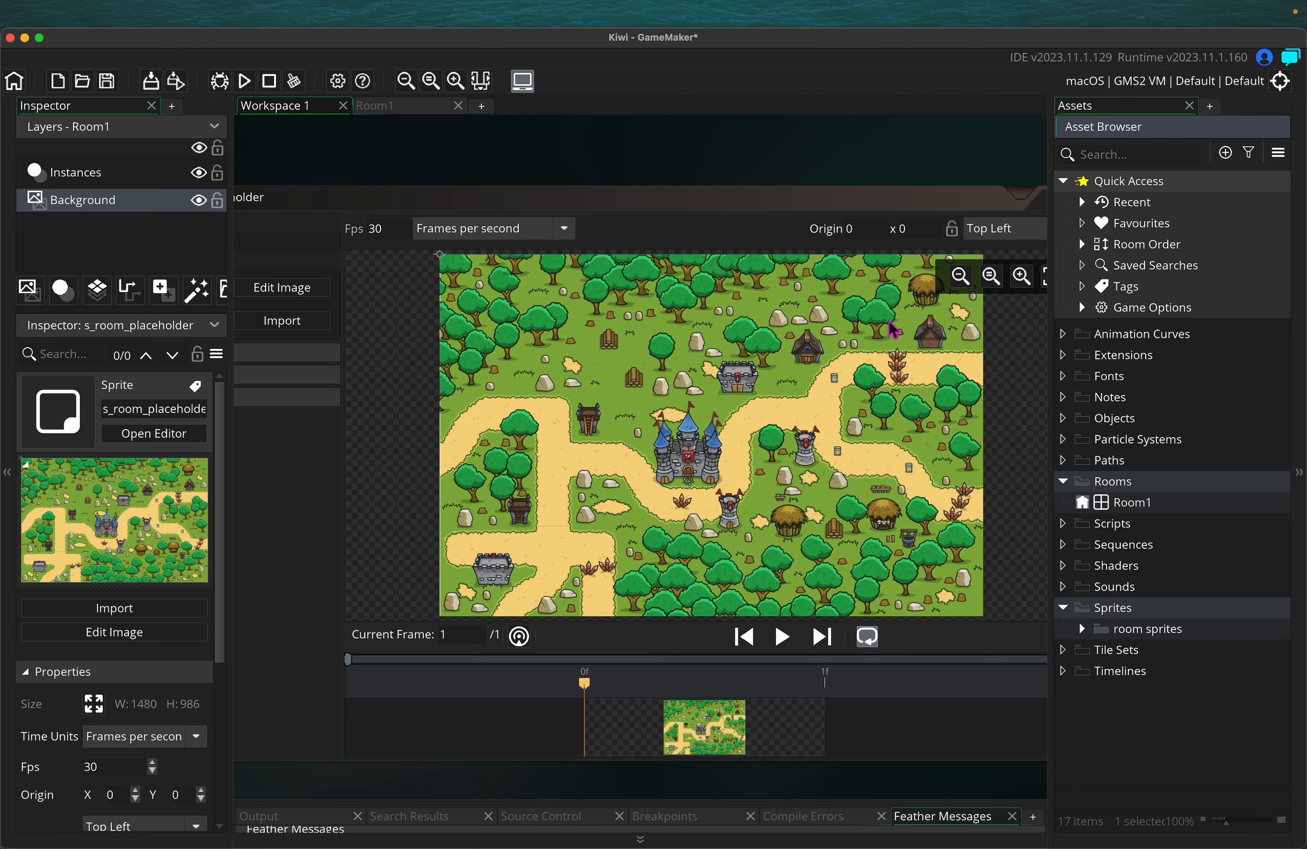
pyautogui.moveTo(522, 166); pyautogui.dragTo(653, 182, button='middle')
pyautogui.moveTo(489, 187); pyautogui.dragTo(641, 188, button='middle')
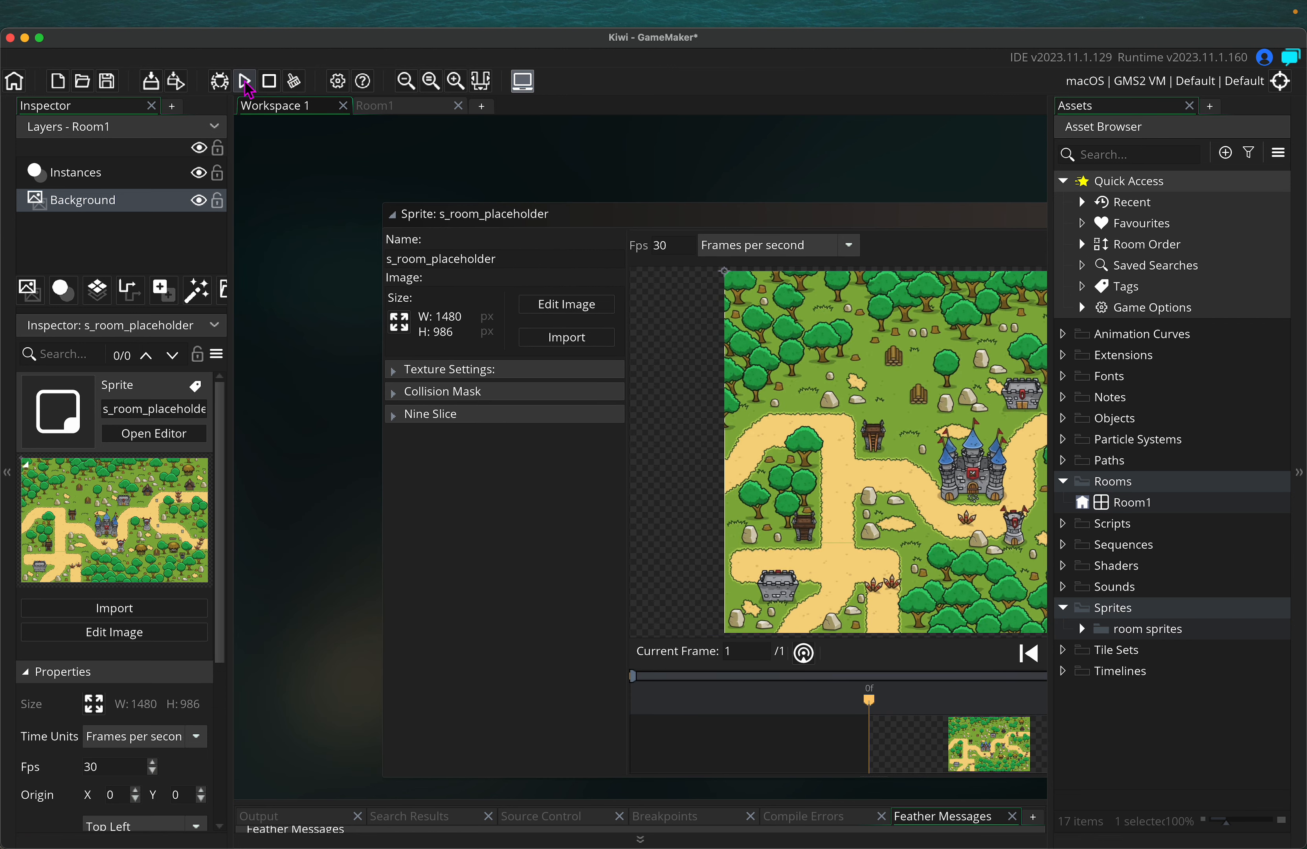
pyautogui.click(245, 82)
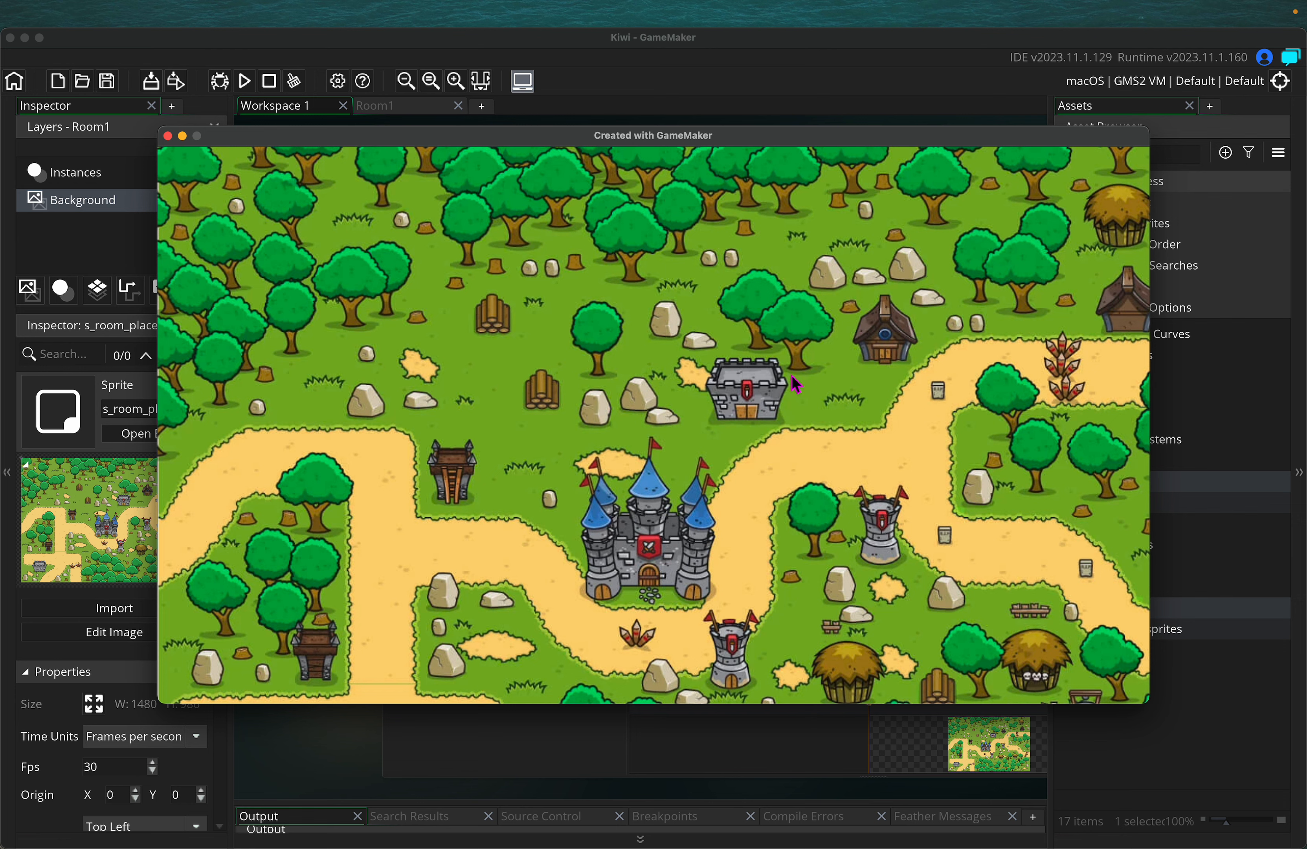
pyautogui.click(168, 136)
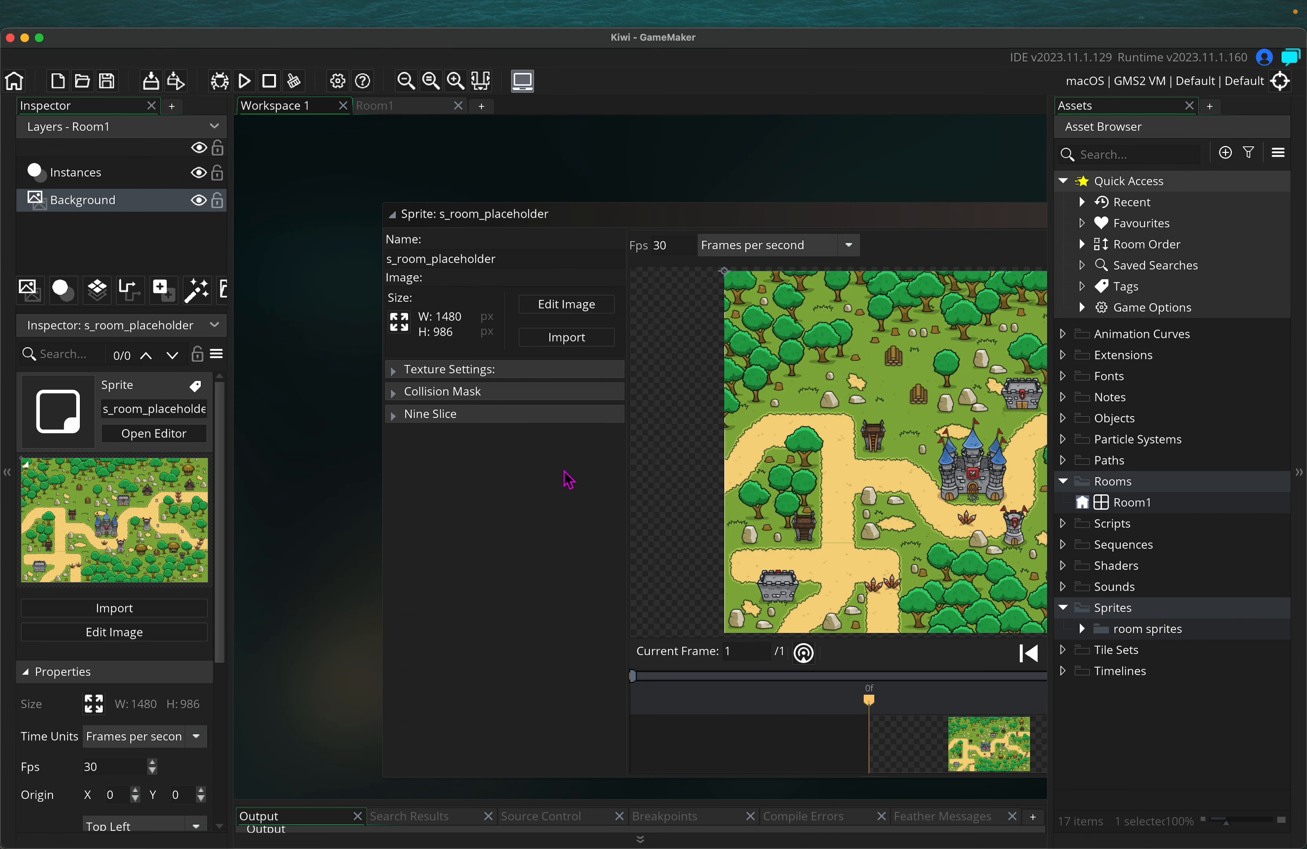
# Widen the Inspector, zoom out, and close the s_room_placeholder sprite editor
pyautogui.scroll(-3, 146, 631)
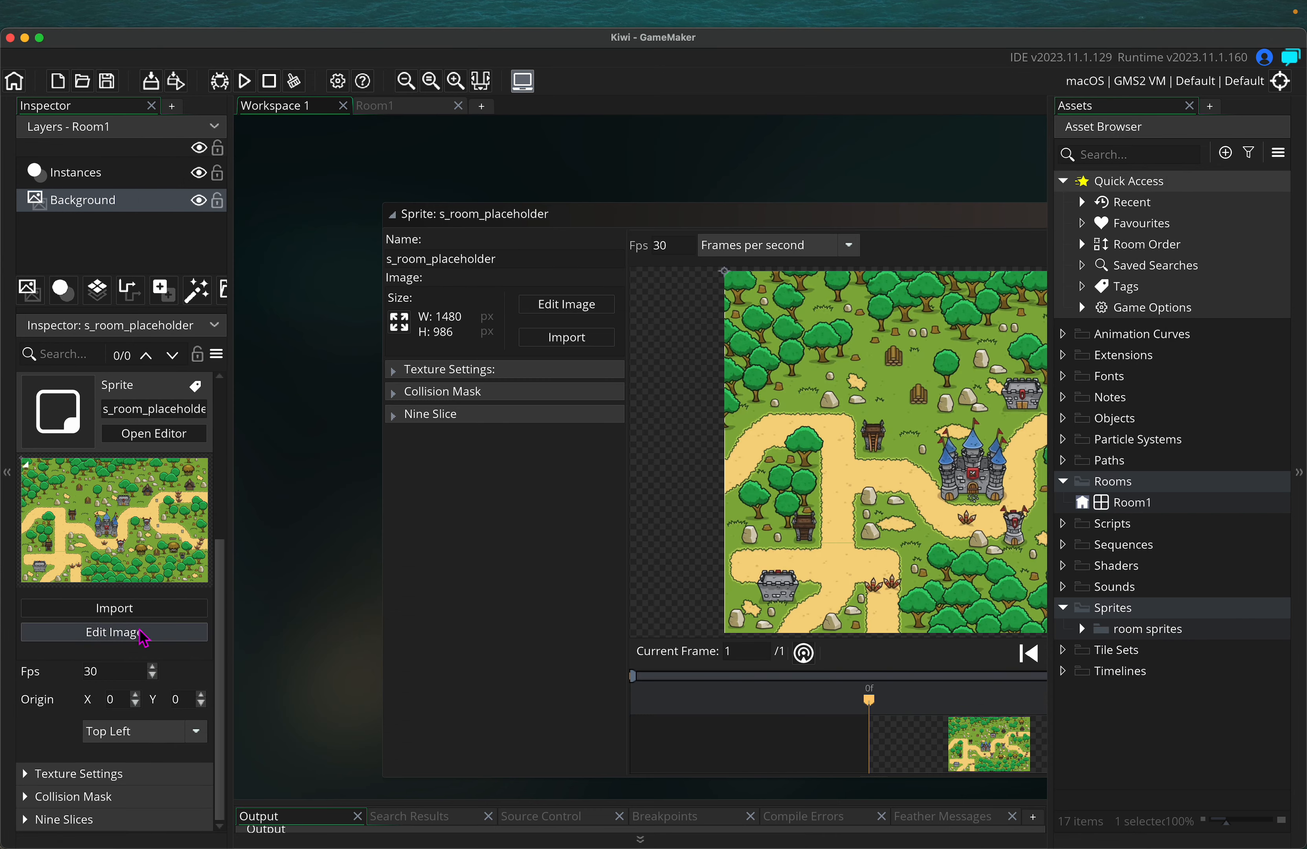
pyautogui.moveTo(233, 617); pyautogui.dragTo(361, 610)
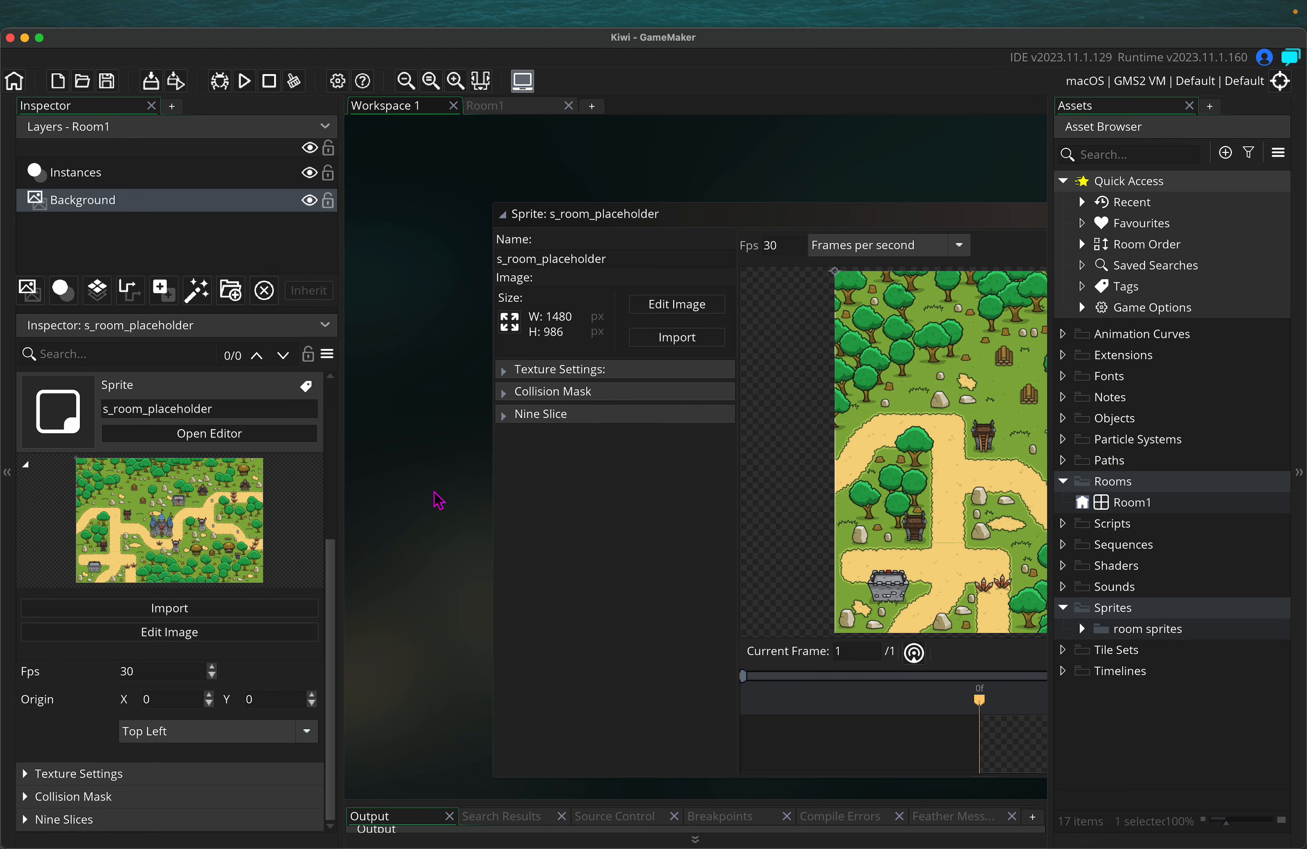
pyautogui.hscroll(3, 441, 598)
pyautogui.scroll(-5, 562, 681)
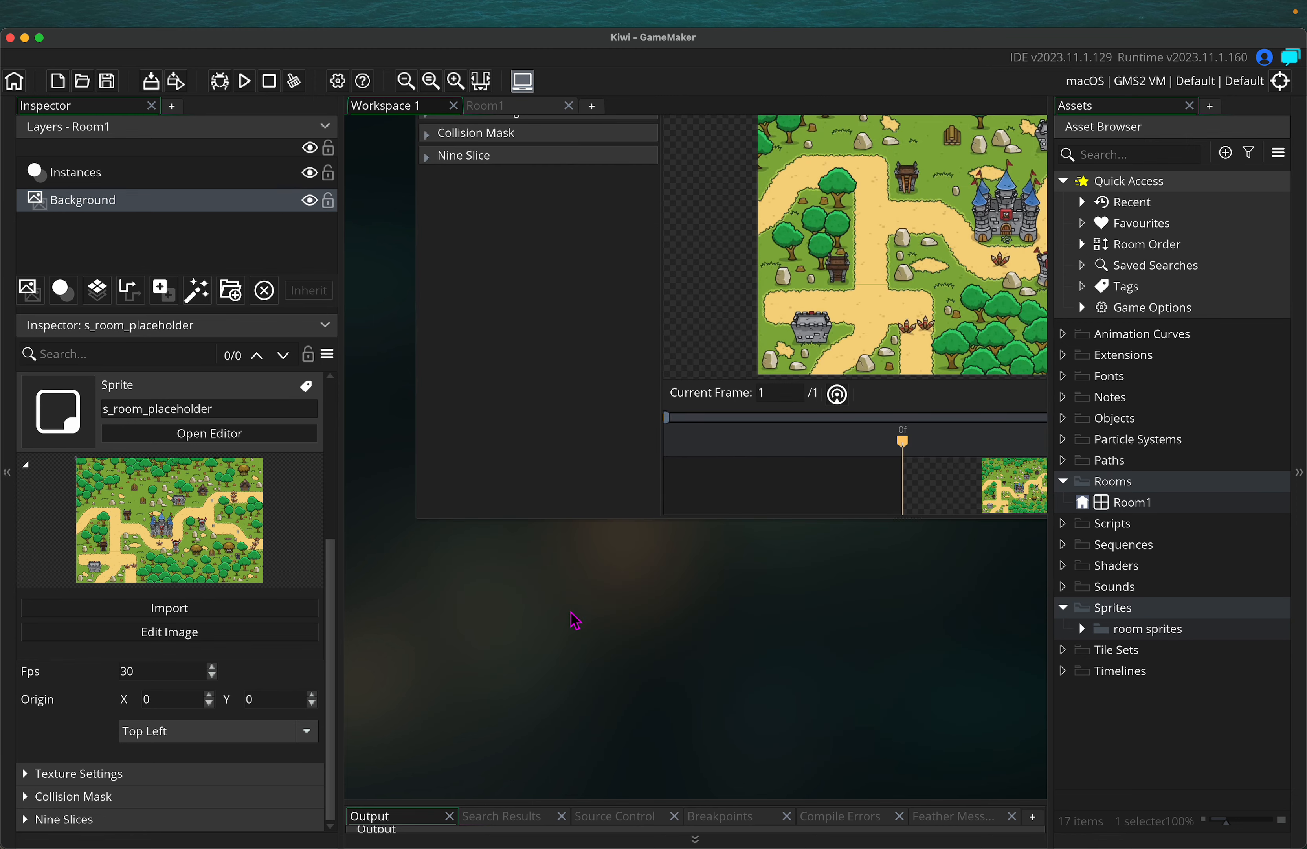
pyautogui.keyDown('super'); pyautogui.scroll(-5, 571, 611); pyautogui.keyUp('super')
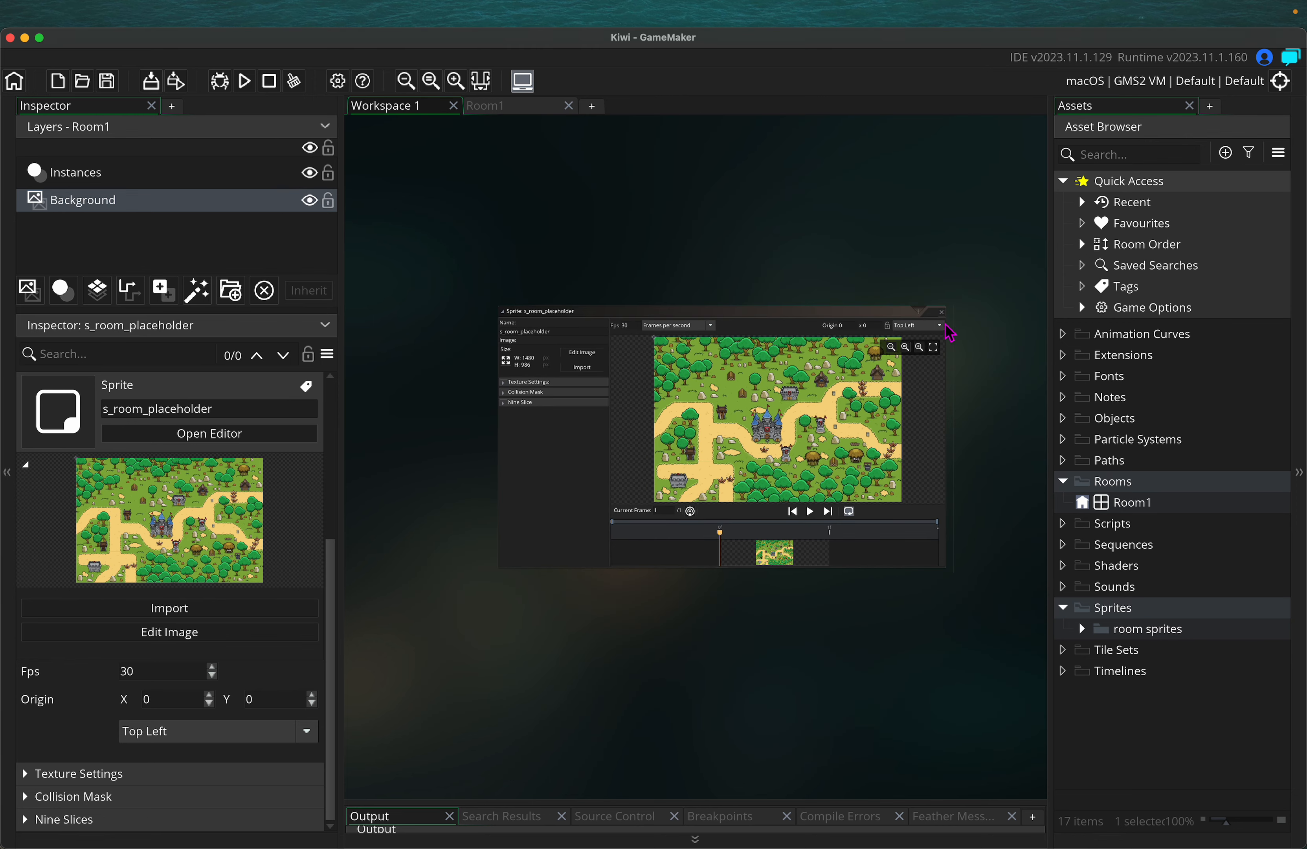
pyautogui.click(942, 313)
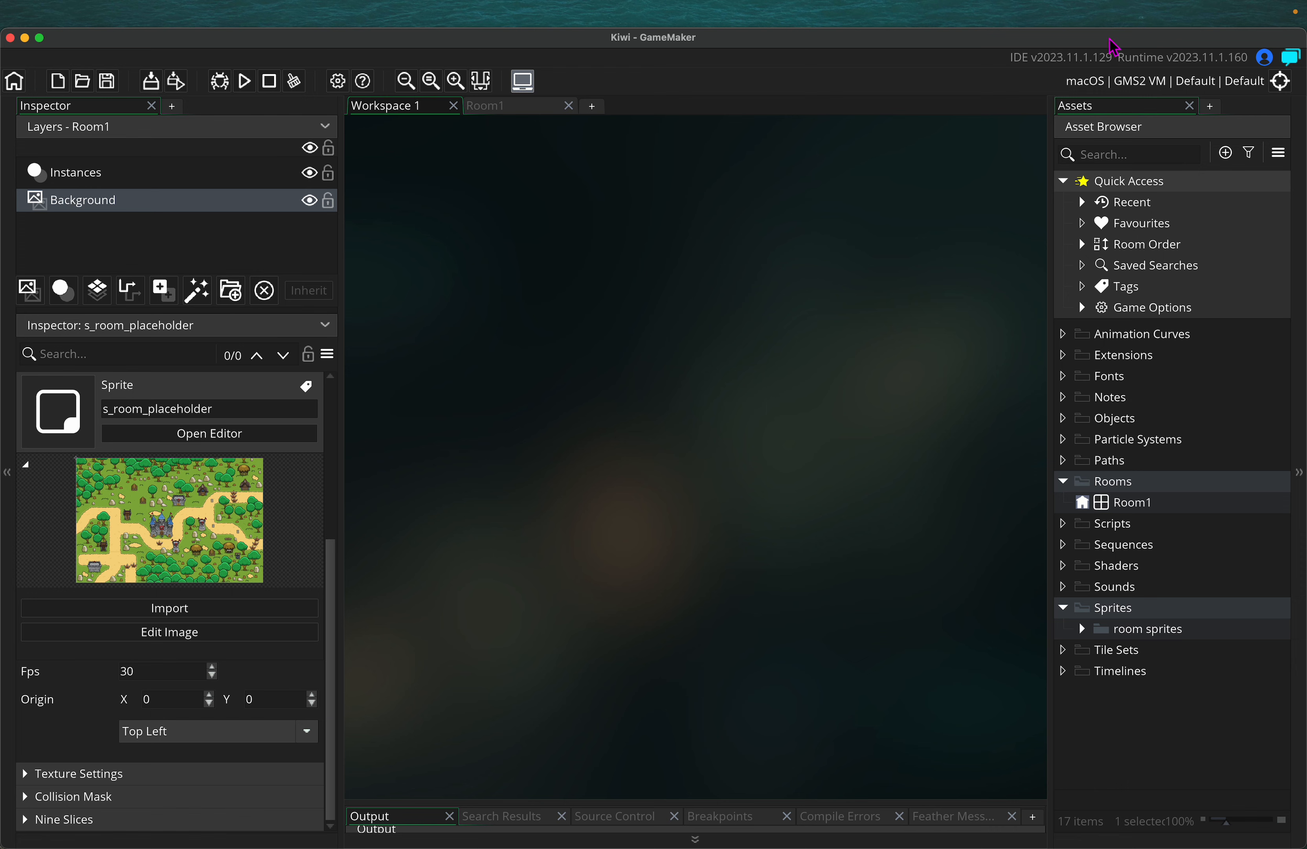
# Create a new sprite asset, Sprite2, from the Asset Browser
pyautogui.click(1232, 160)
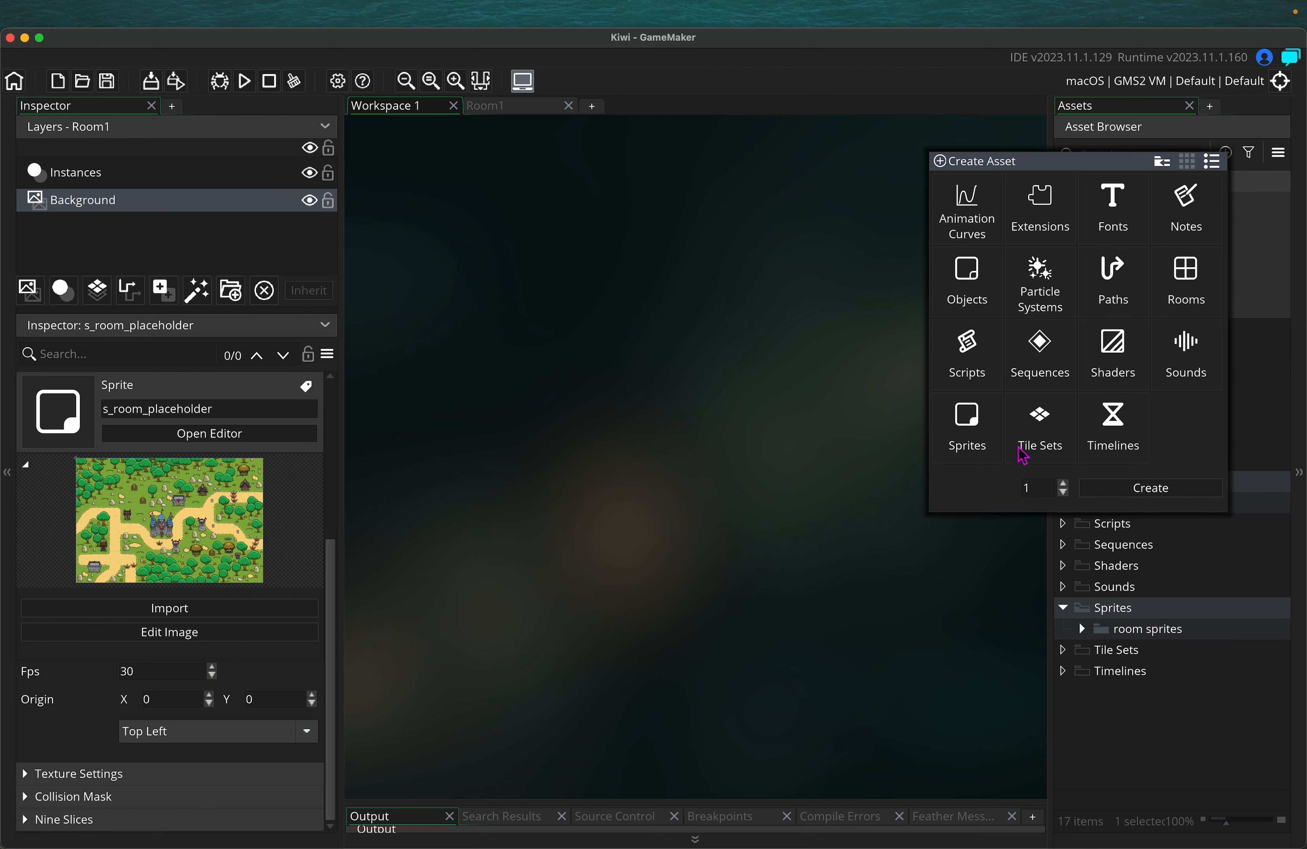
pyautogui.click(976, 416)
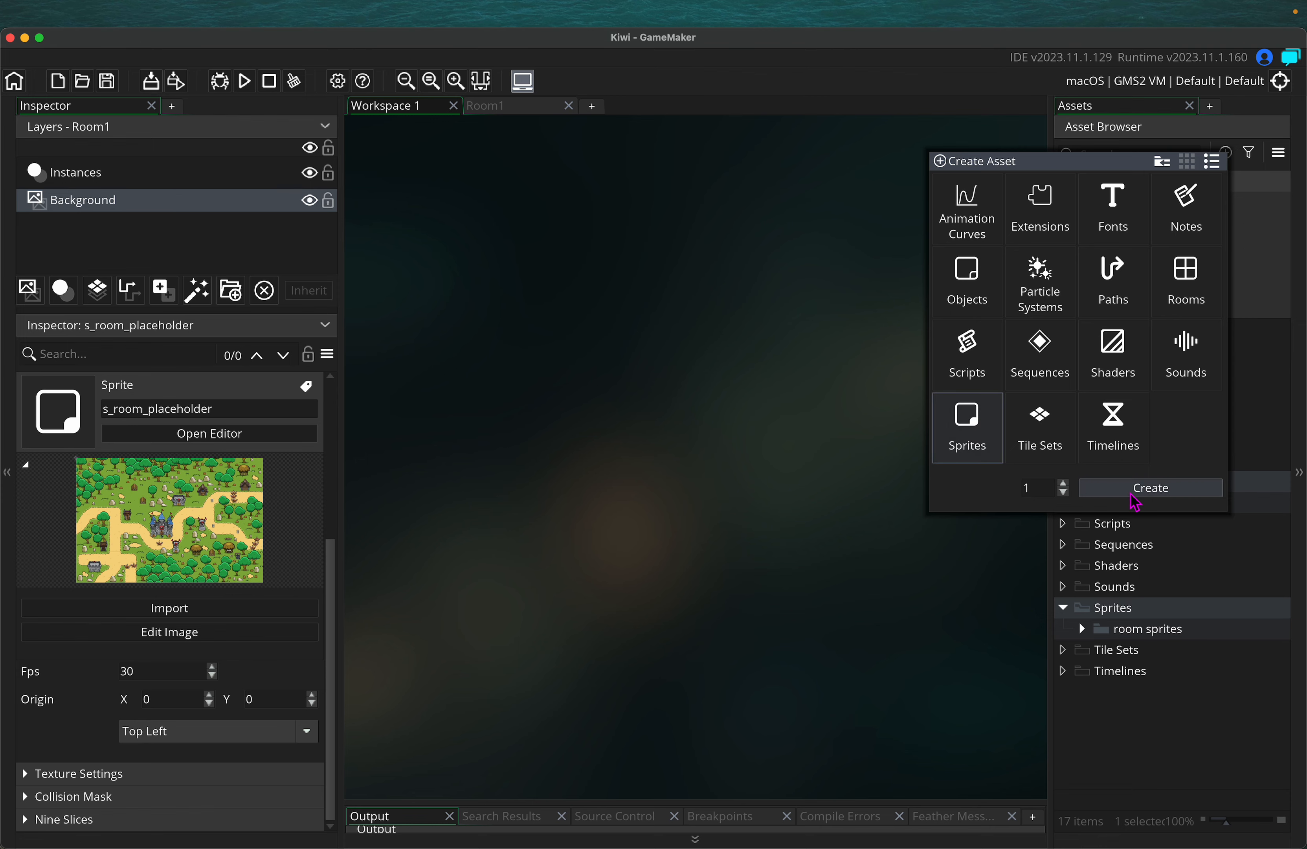
pyautogui.click(1151, 488)
# Import kiwi_idle_facing_right.gif from Game Assets > Kiwi Character into Sprite2
pyautogui.click(552, 307)
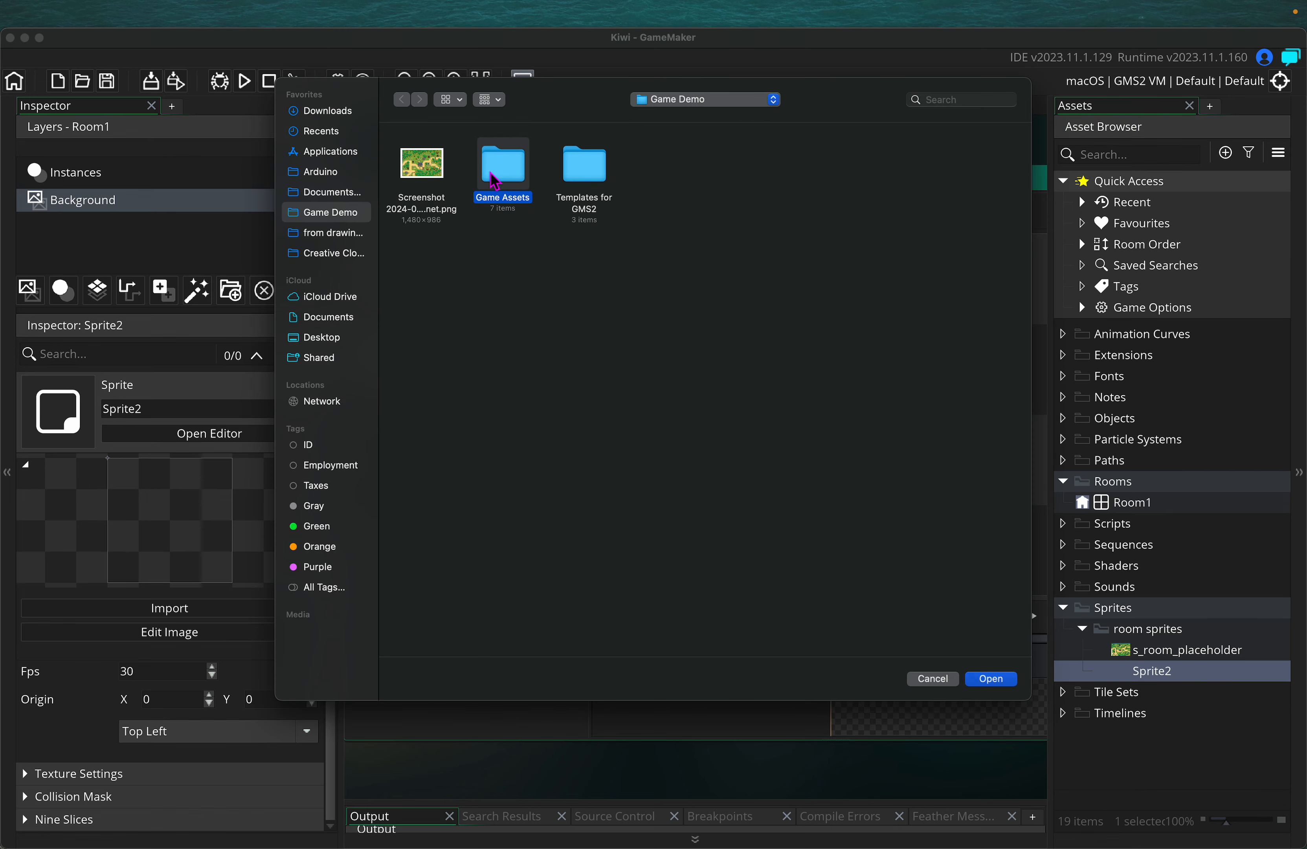
pyautogui.doubleClick(482, 182)
pyautogui.click(423, 167)
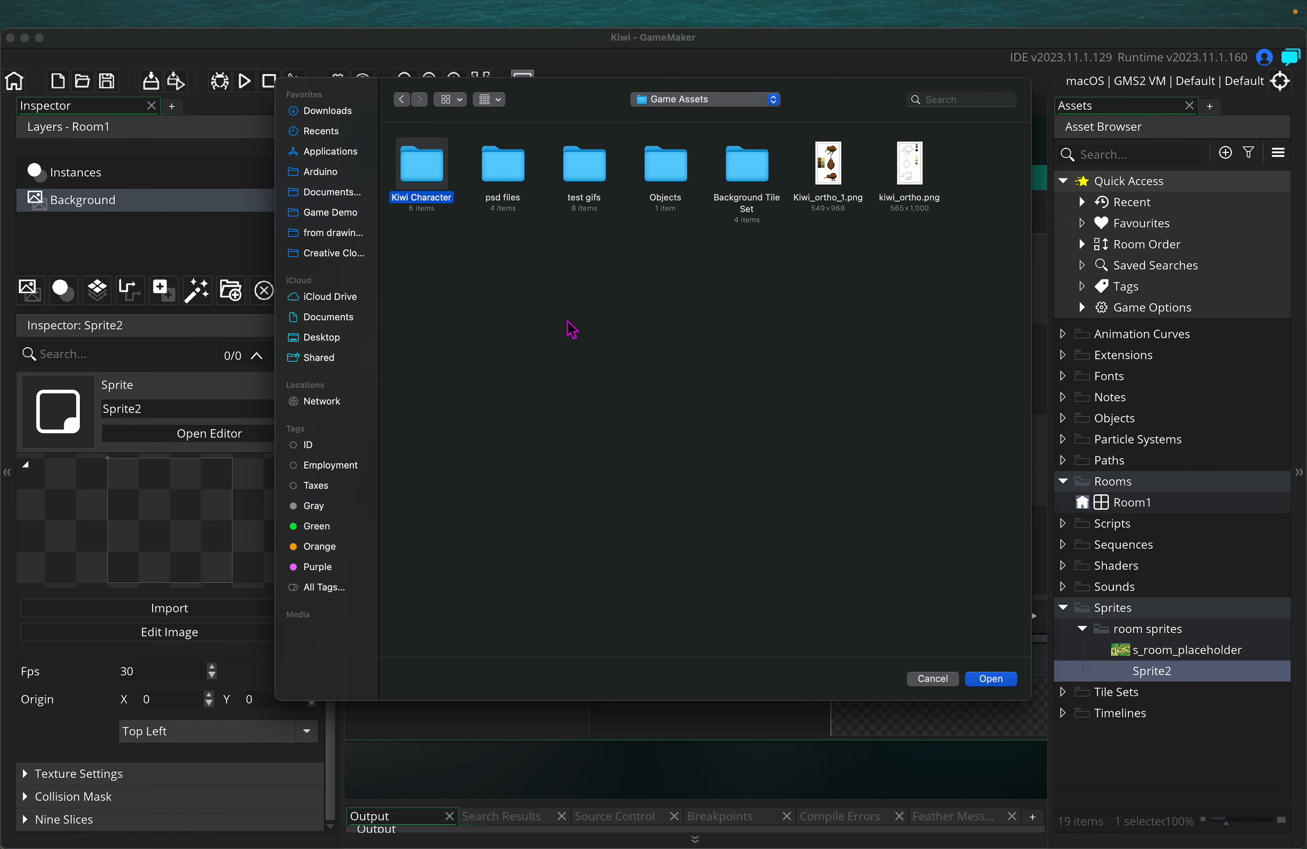
pyautogui.doubleClick(413, 168)
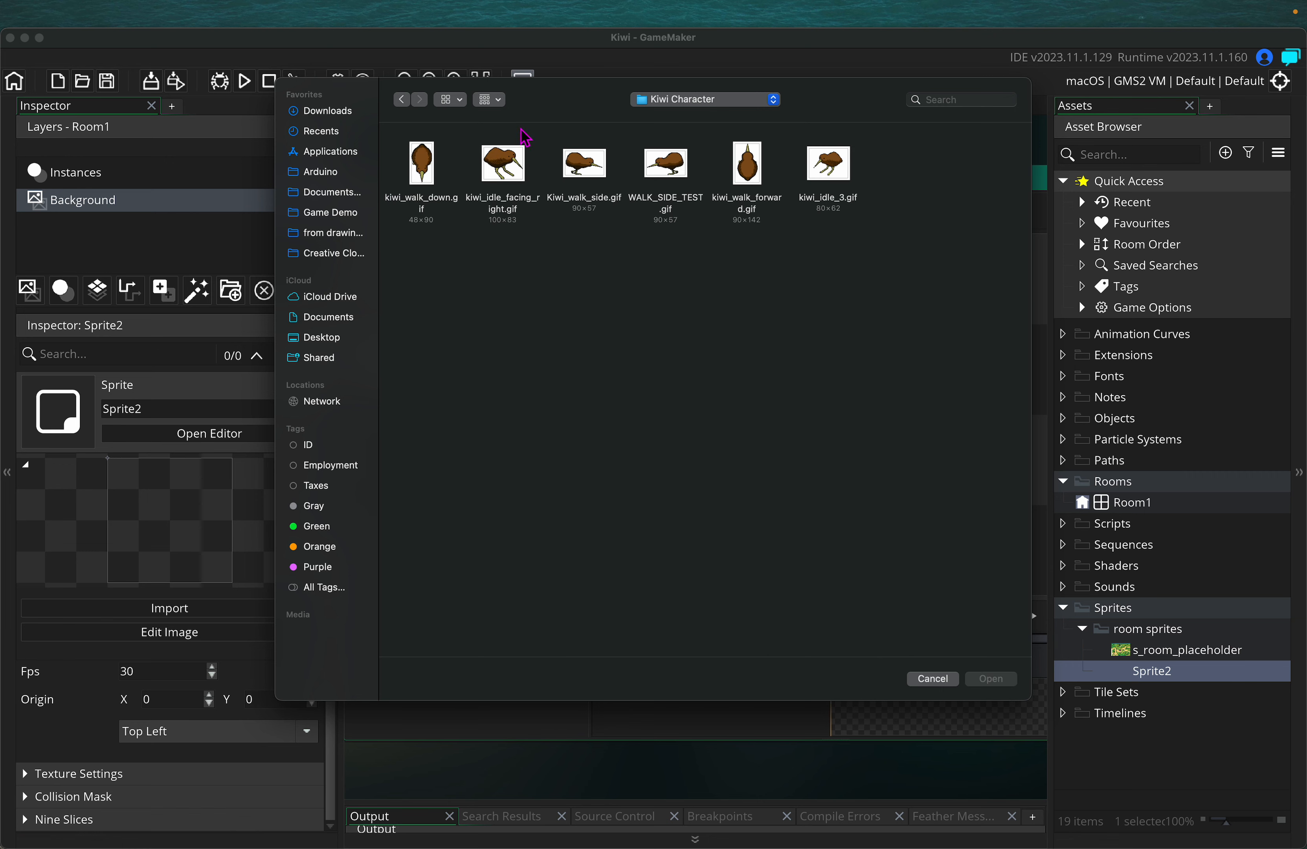
pyautogui.click(509, 165)
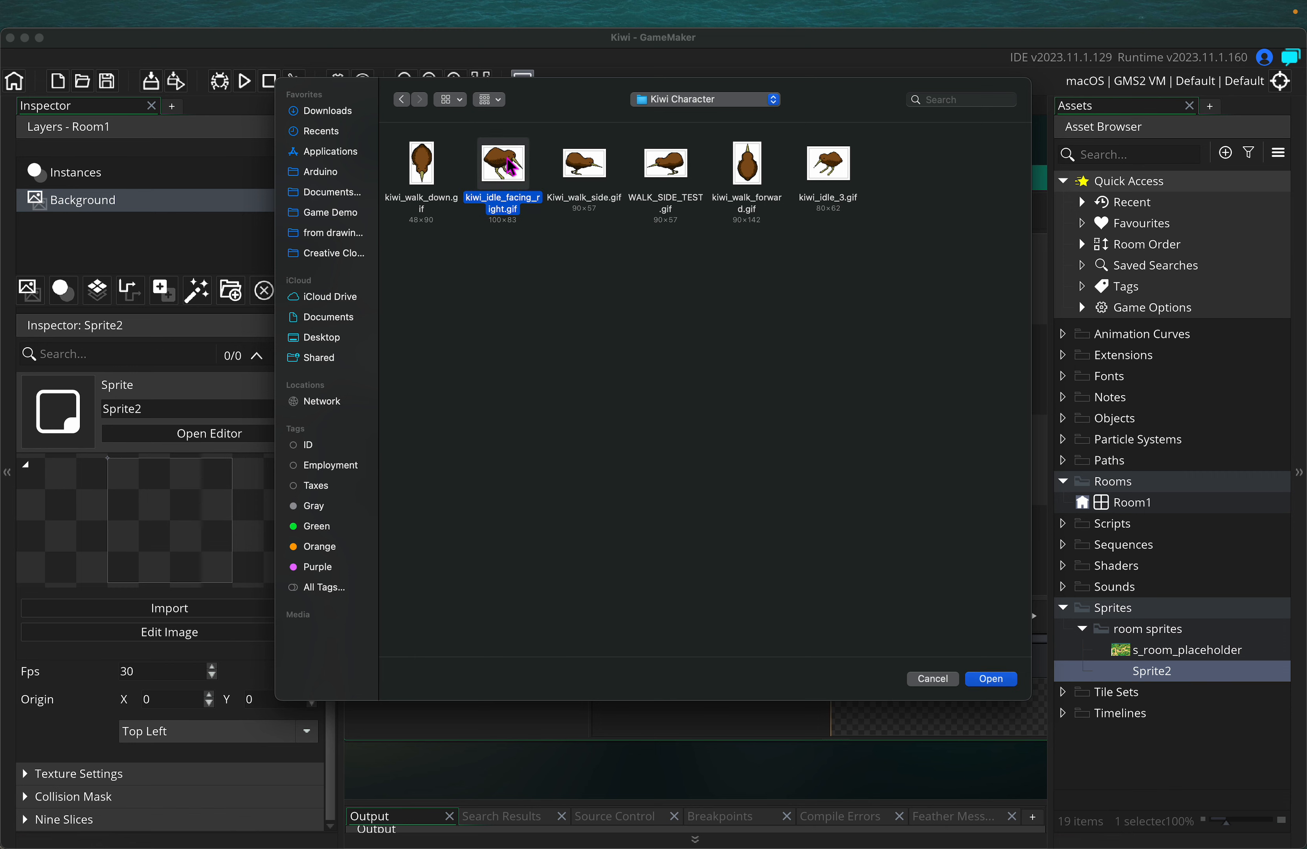
pyautogui.click(998, 678)
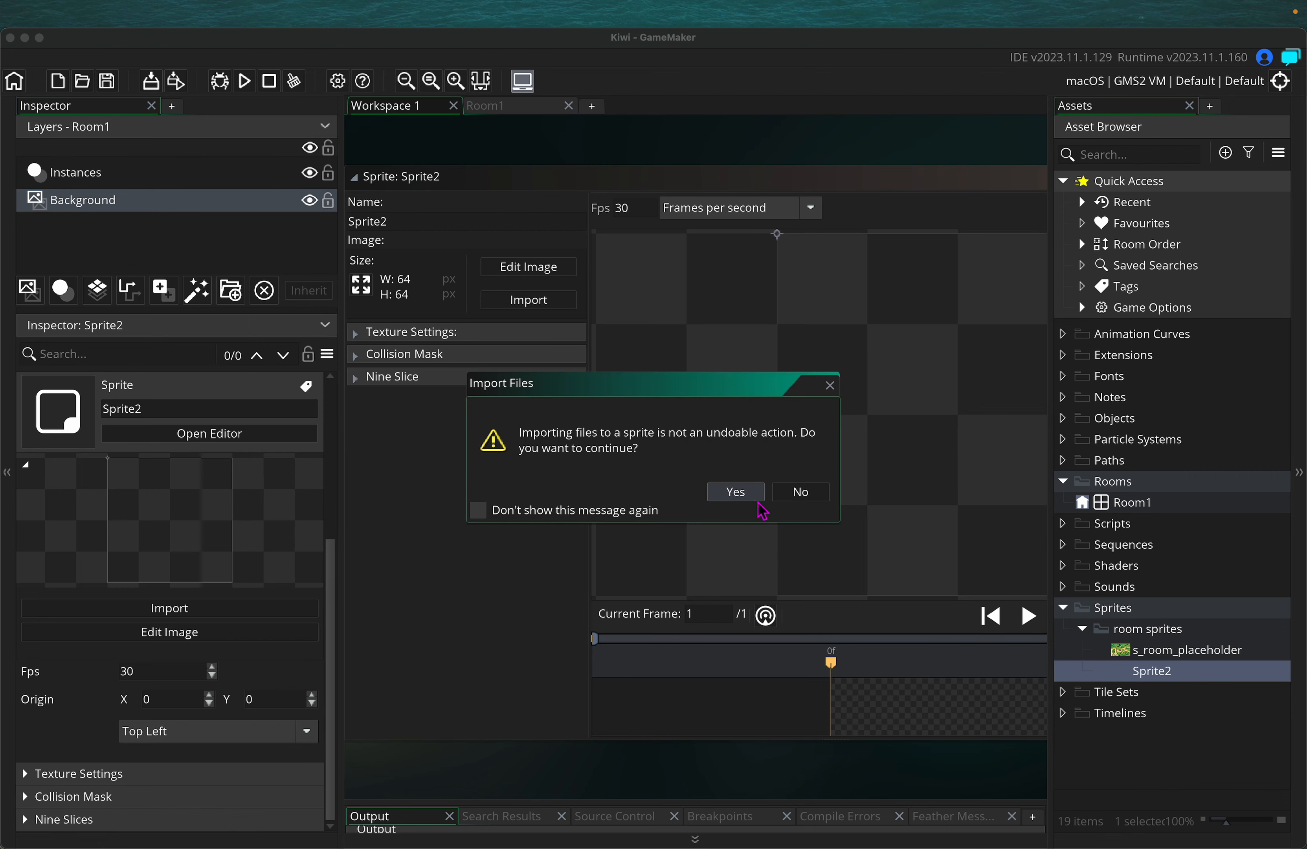
pyautogui.click(754, 494)
# Rename Sprite2 to s_kiwi_idle
pyautogui.click(411, 223)
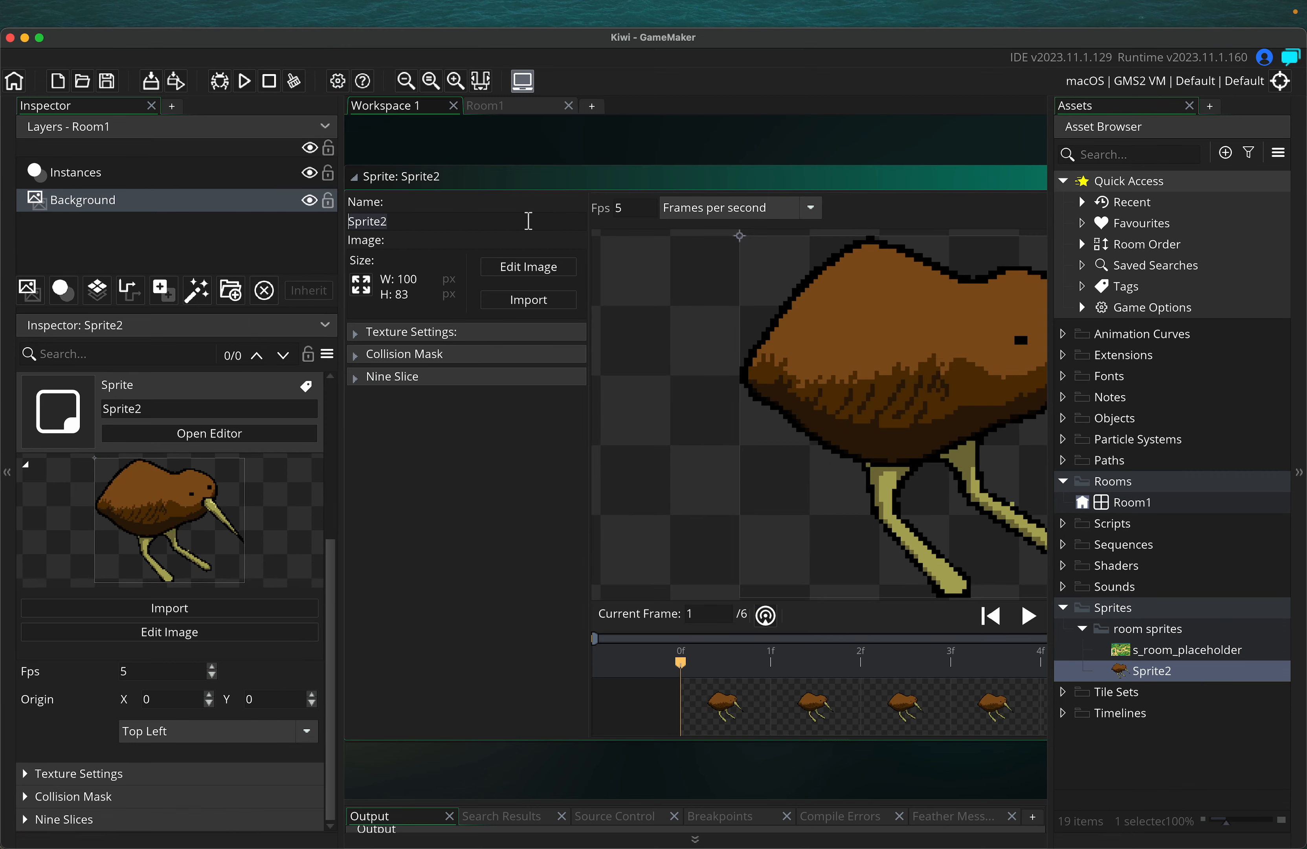
pyautogui.write('s_kiwi_idle')
pyautogui.click(382, 220)
pyautogui.scroll(-1, 489, 558)
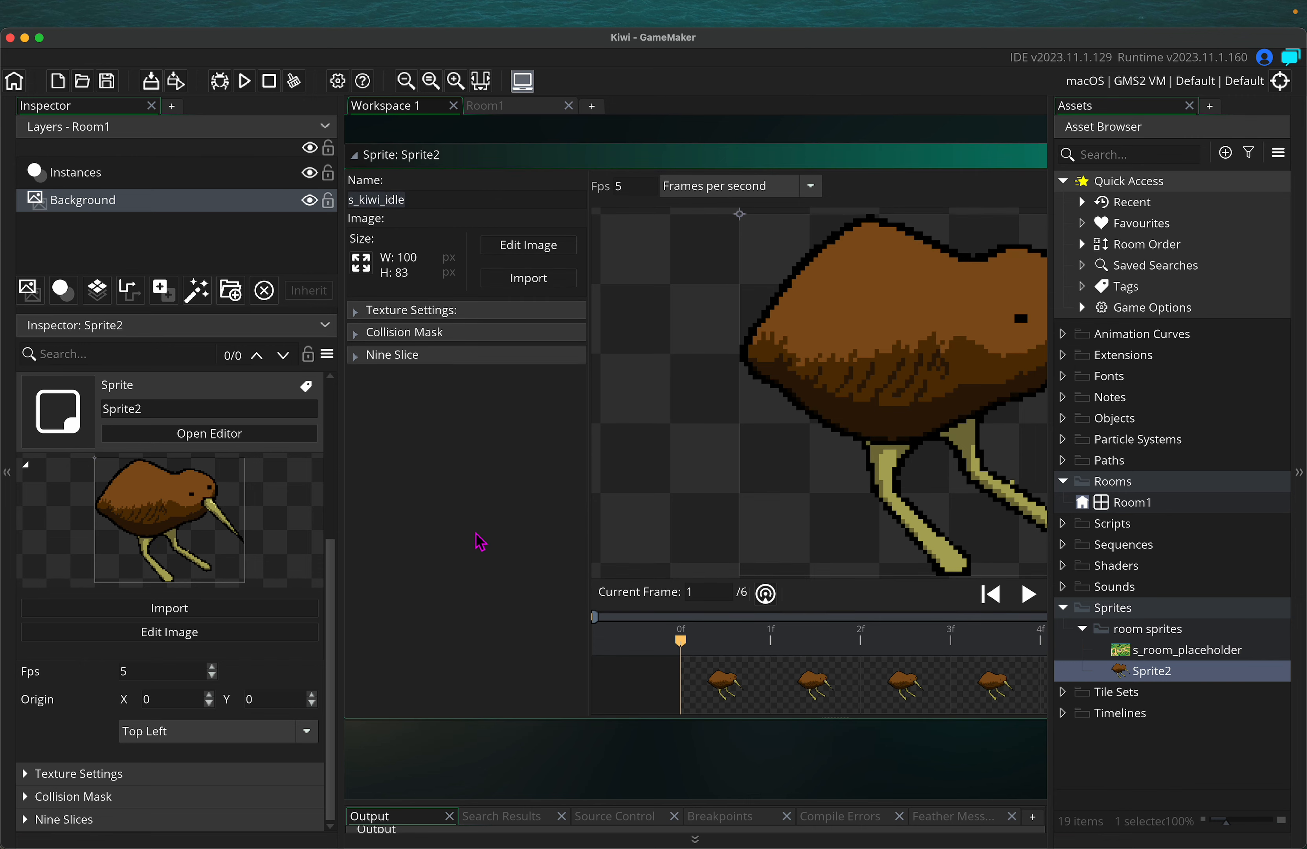
pyautogui.press('Return')
pyautogui.keyDown('ctrl'); pyautogui.scroll(-3, 529, 474); pyautogui.keyUp('ctrl')
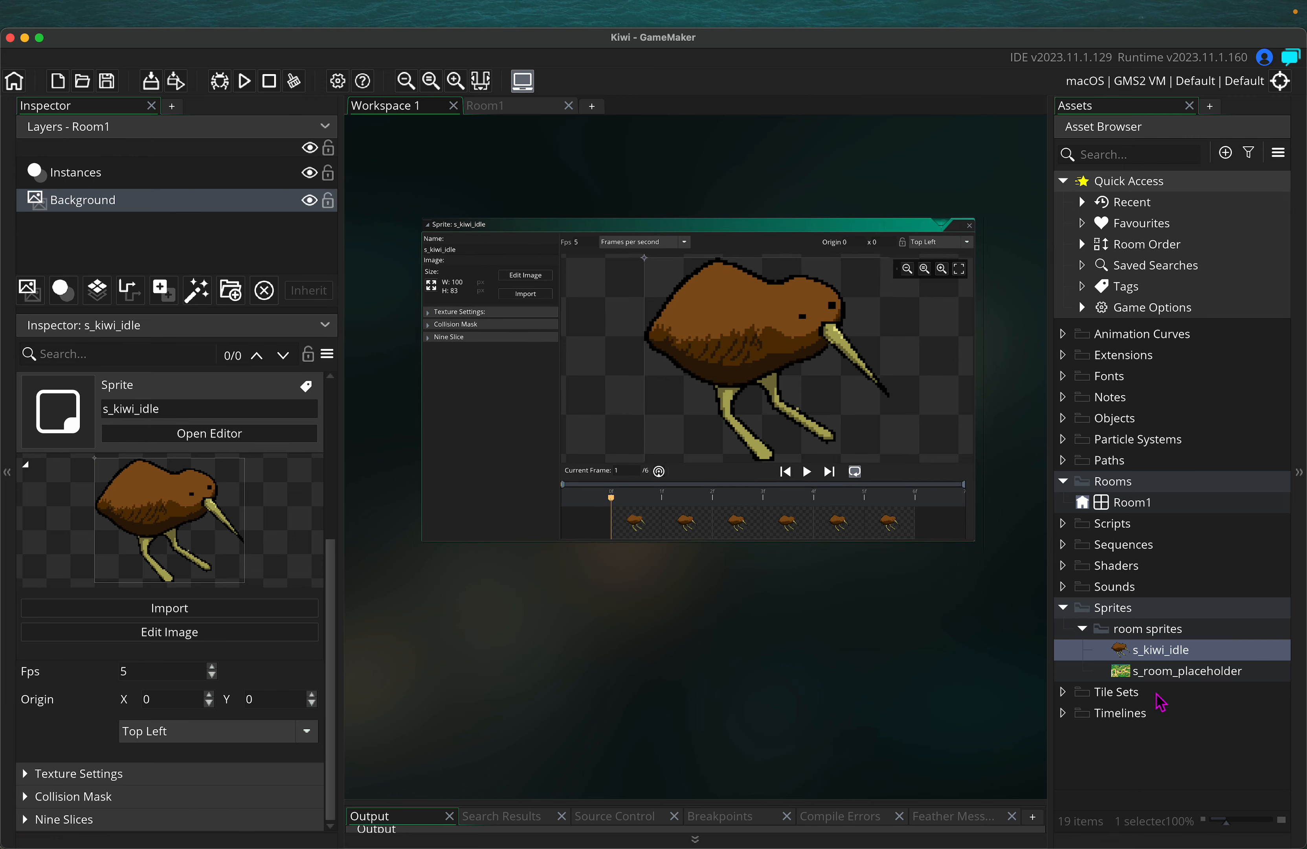
# Create a 'kiwi' group under Sprites, move s_kiwi_idle into it, and collapse room sprites
pyautogui.rightClick(1133, 613)
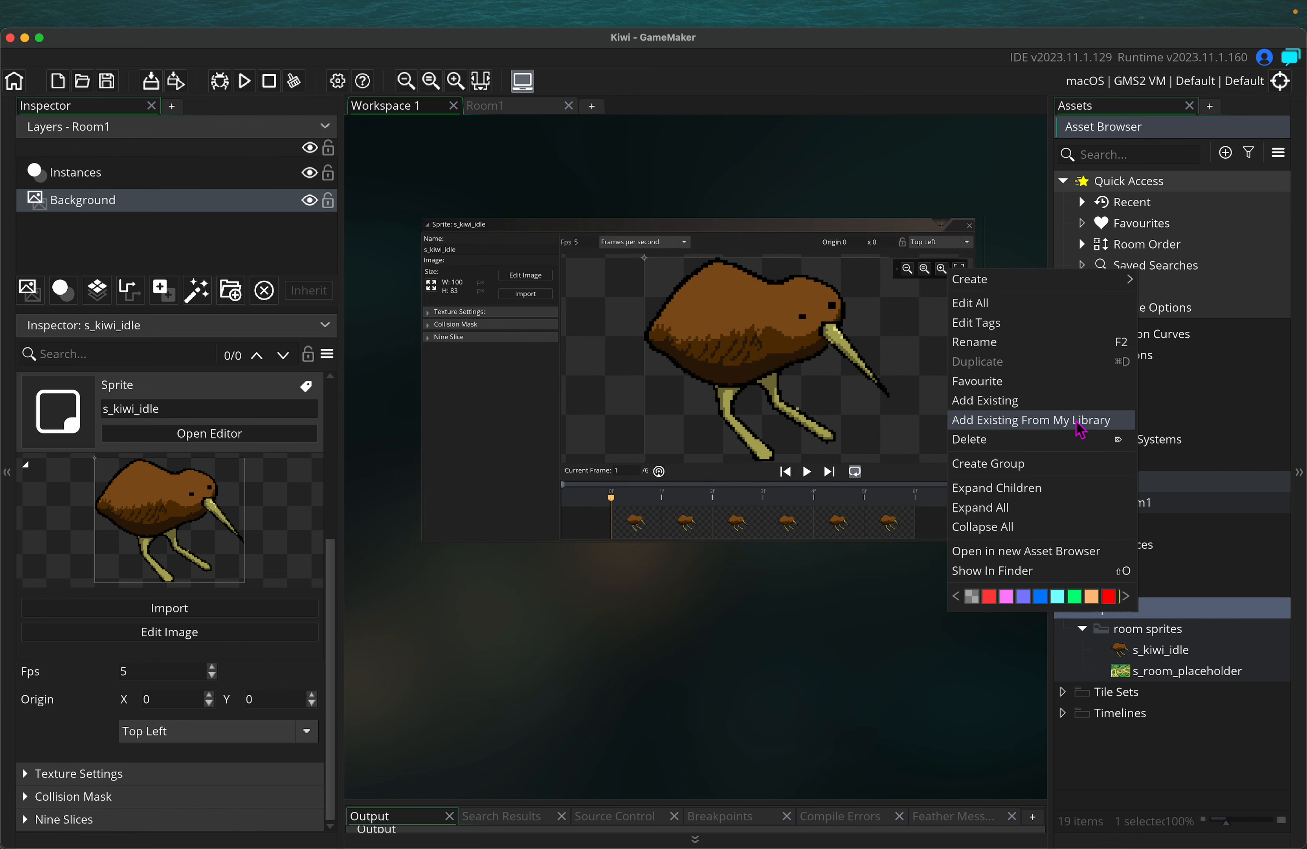
pyautogui.click(1028, 463)
pyautogui.write('kiwi')
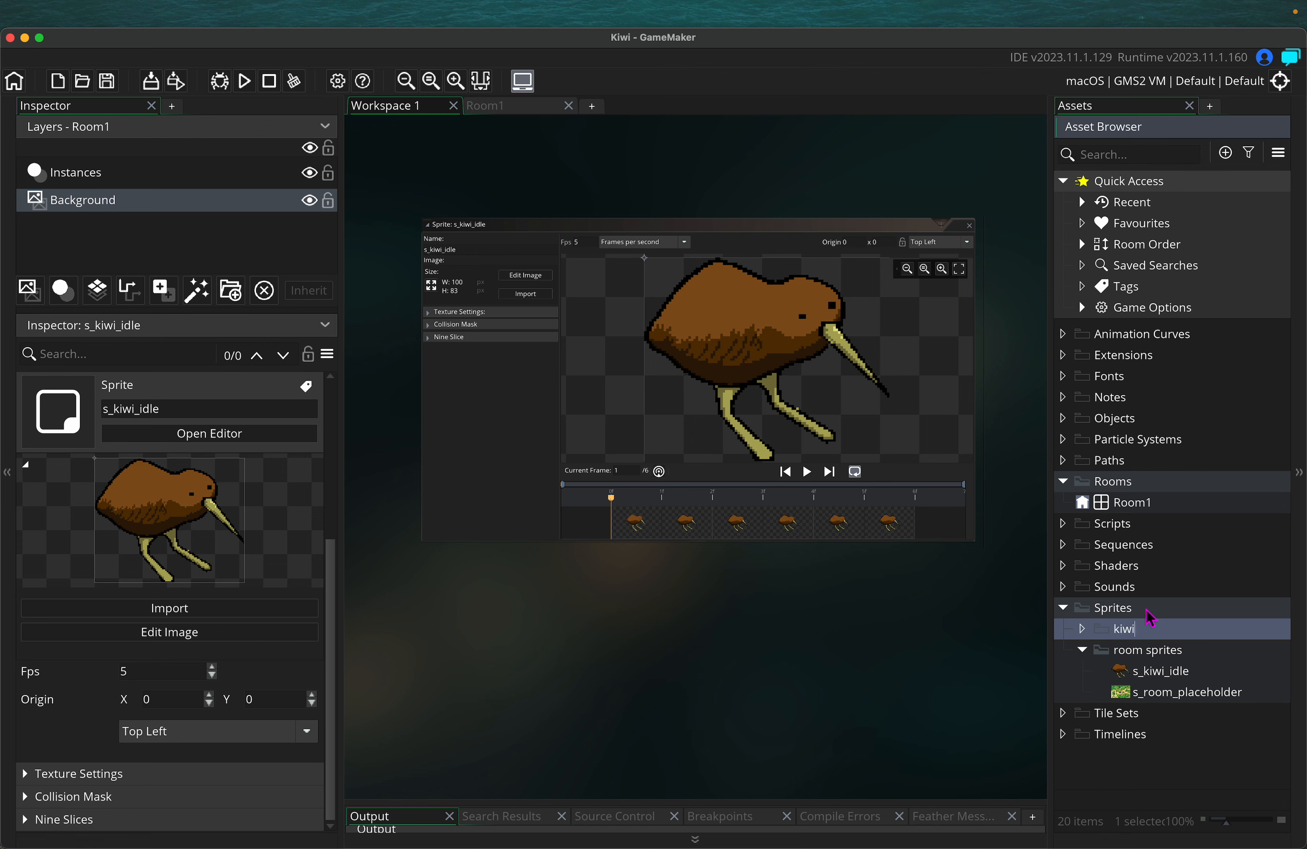
pyautogui.click(1146, 609)
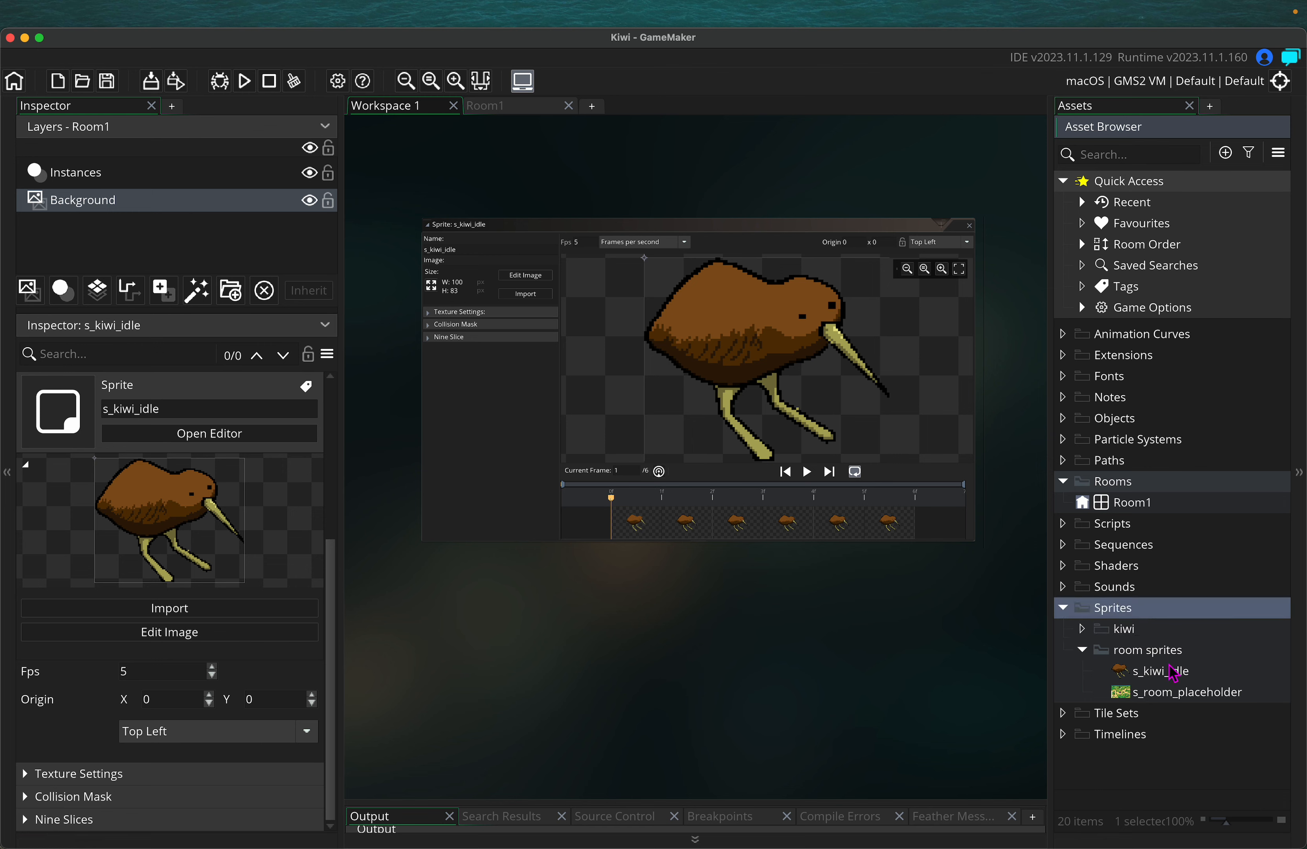
pyautogui.click(1139, 631)
pyautogui.moveTo(1170, 683); pyautogui.dragTo(1121, 628)
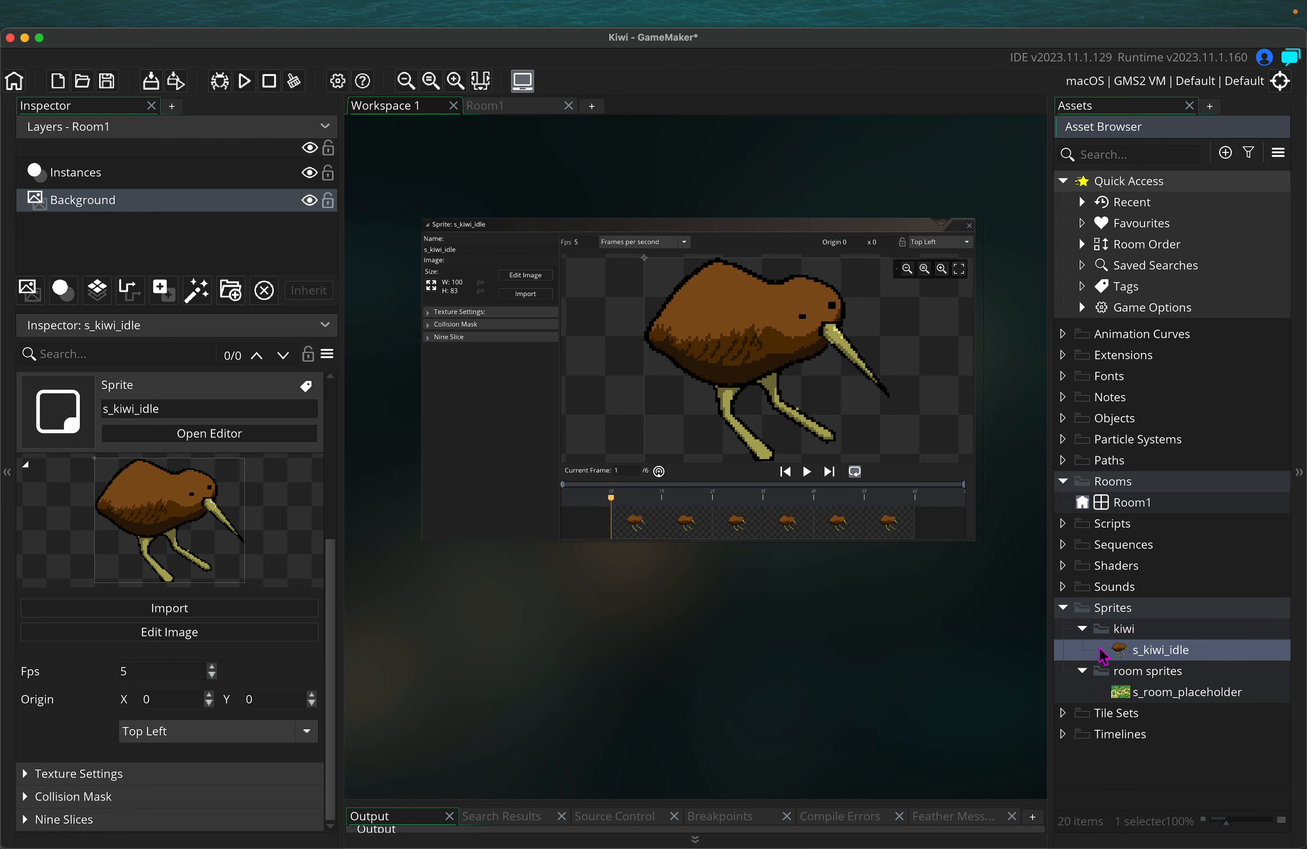
pyautogui.click(1082, 671)
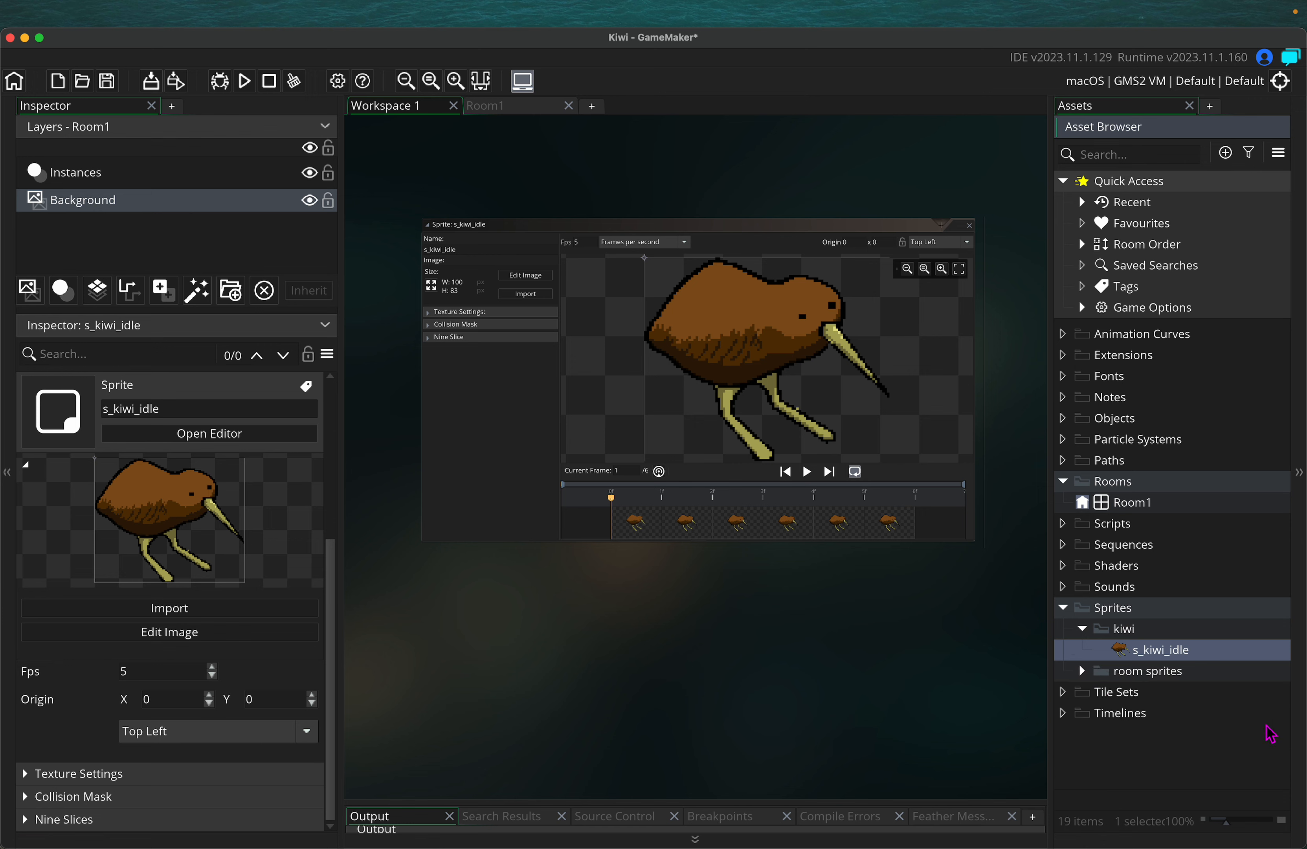
# Create a new sprite asset, Sprite3, from the Asset Browser
pyautogui.click(1224, 153)
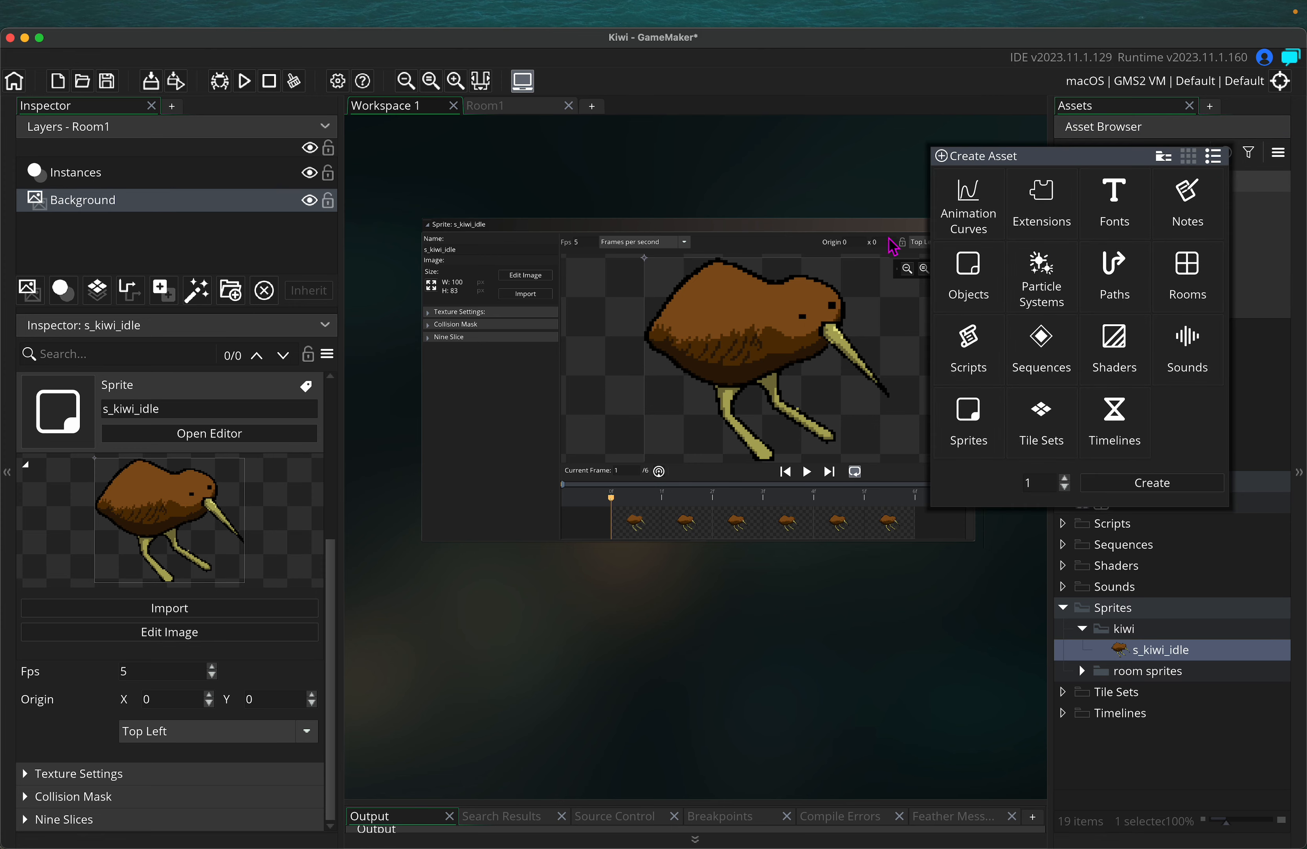
pyautogui.click(985, 416)
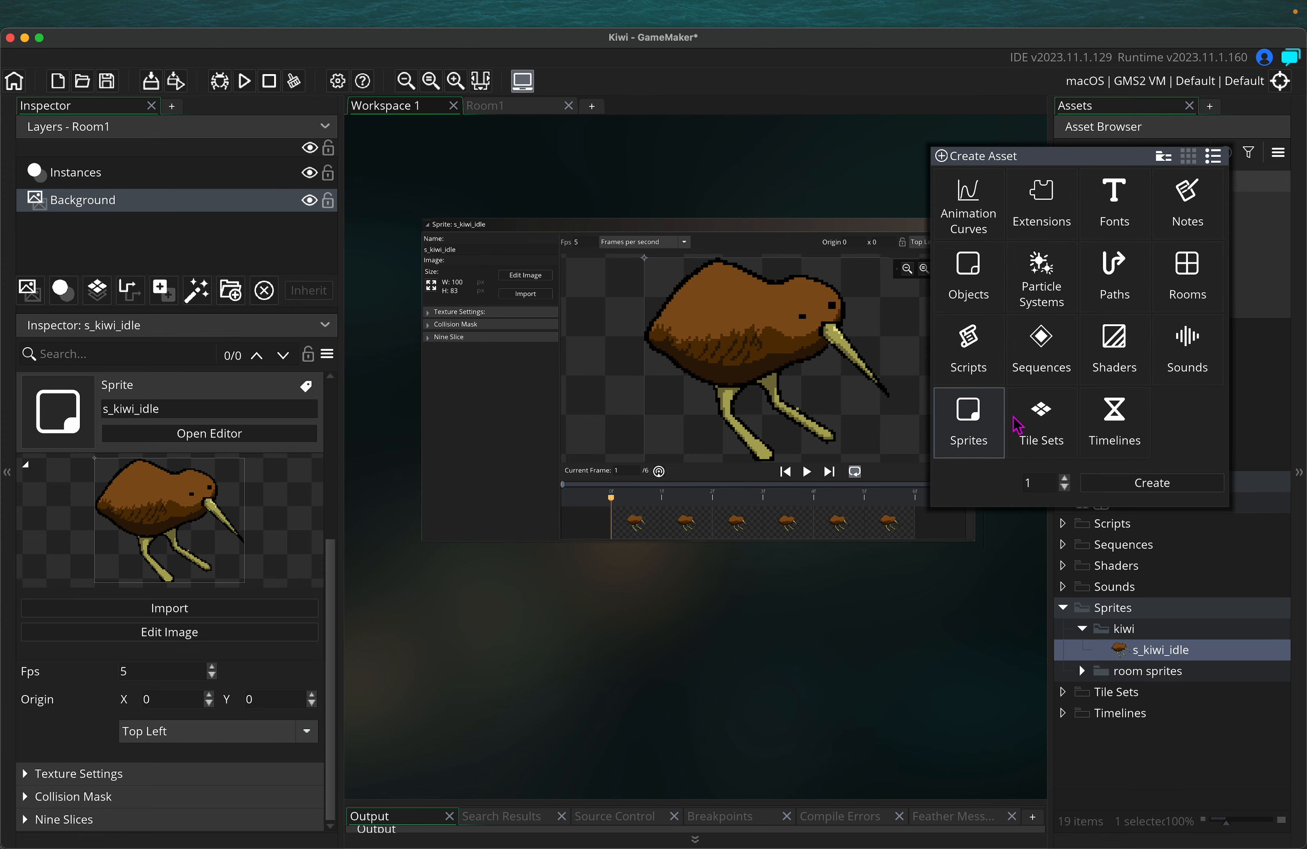
pyautogui.doubleClick(982, 416)
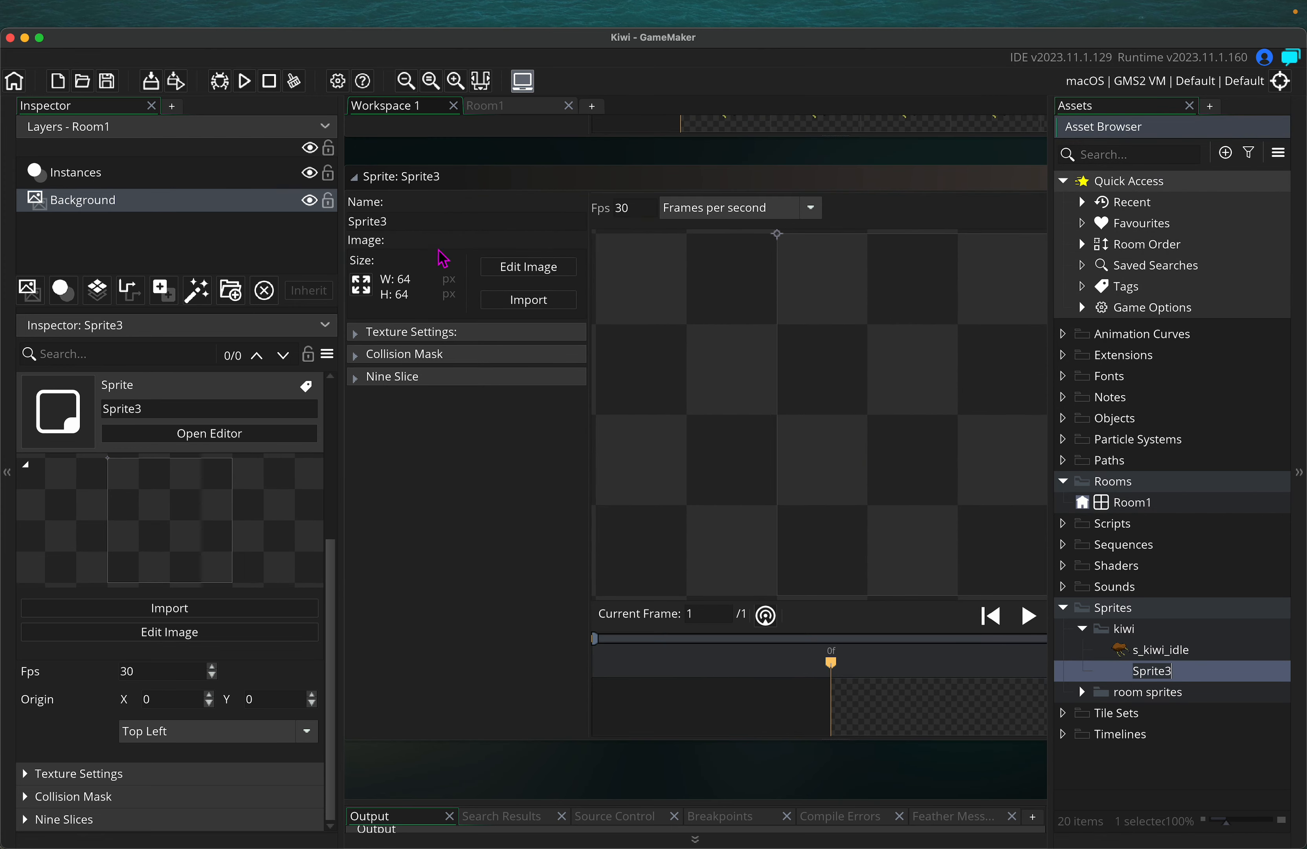
# Import Kiwi_walk_side.gif into Sprite3 as its walking animation
pyautogui.click(528, 300)
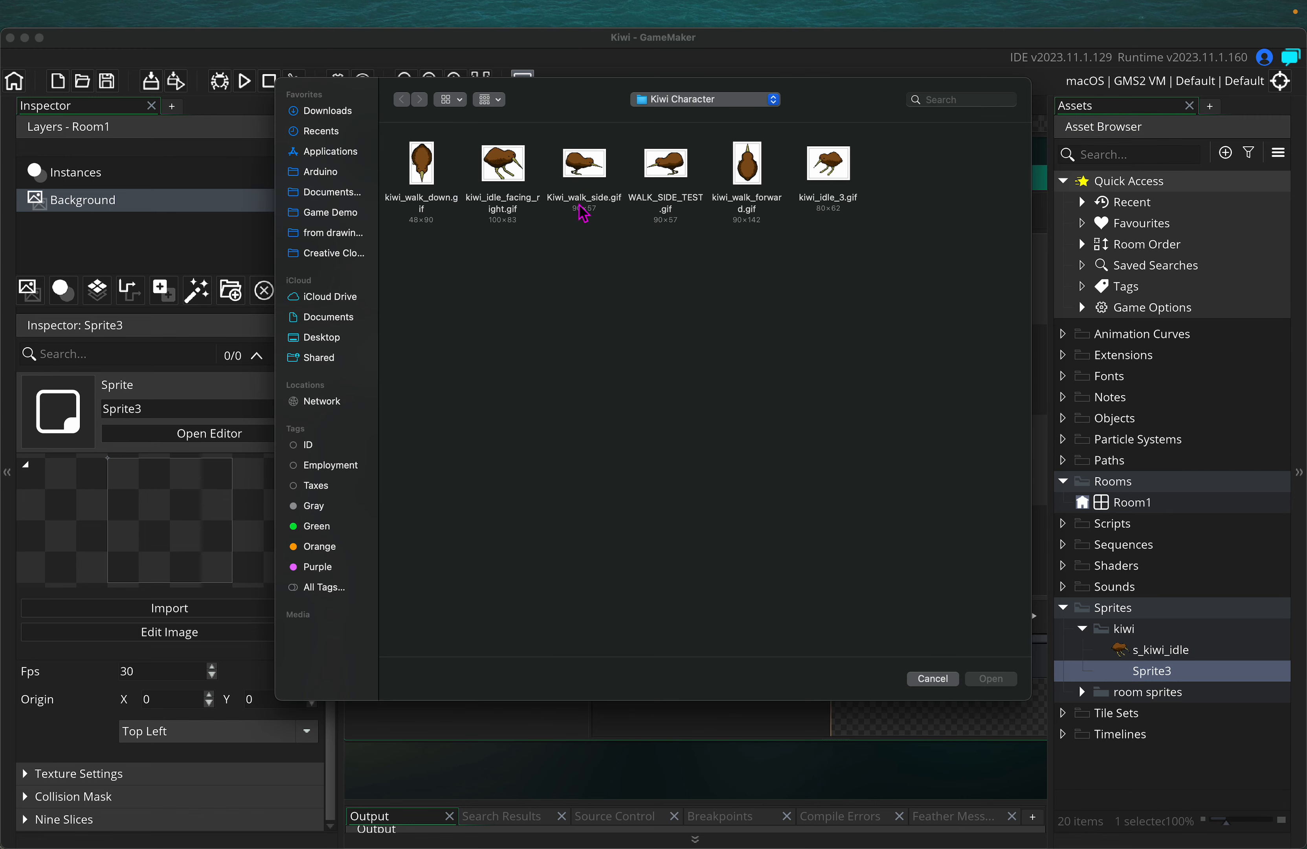
pyautogui.click(603, 167)
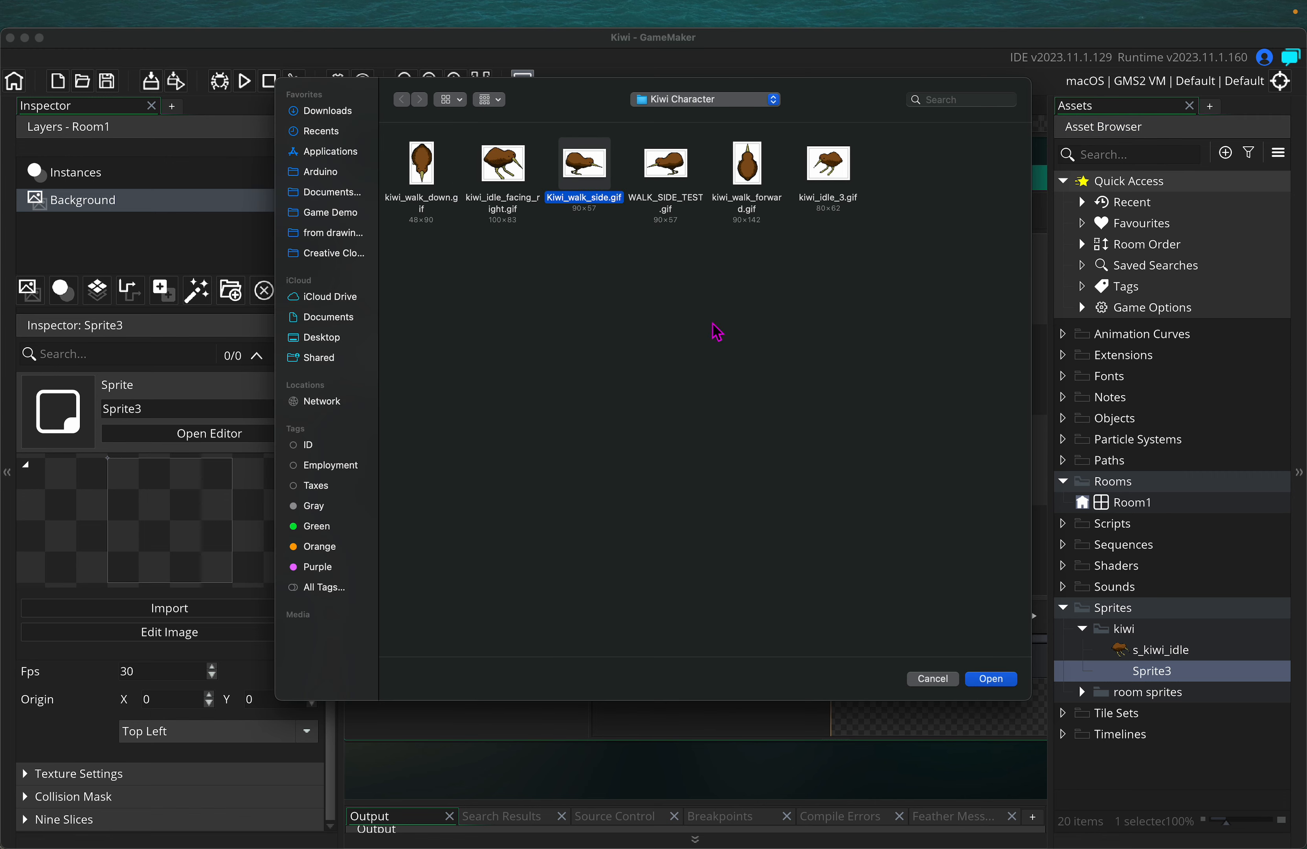
pyautogui.click(1002, 683)
pyautogui.click(735, 490)
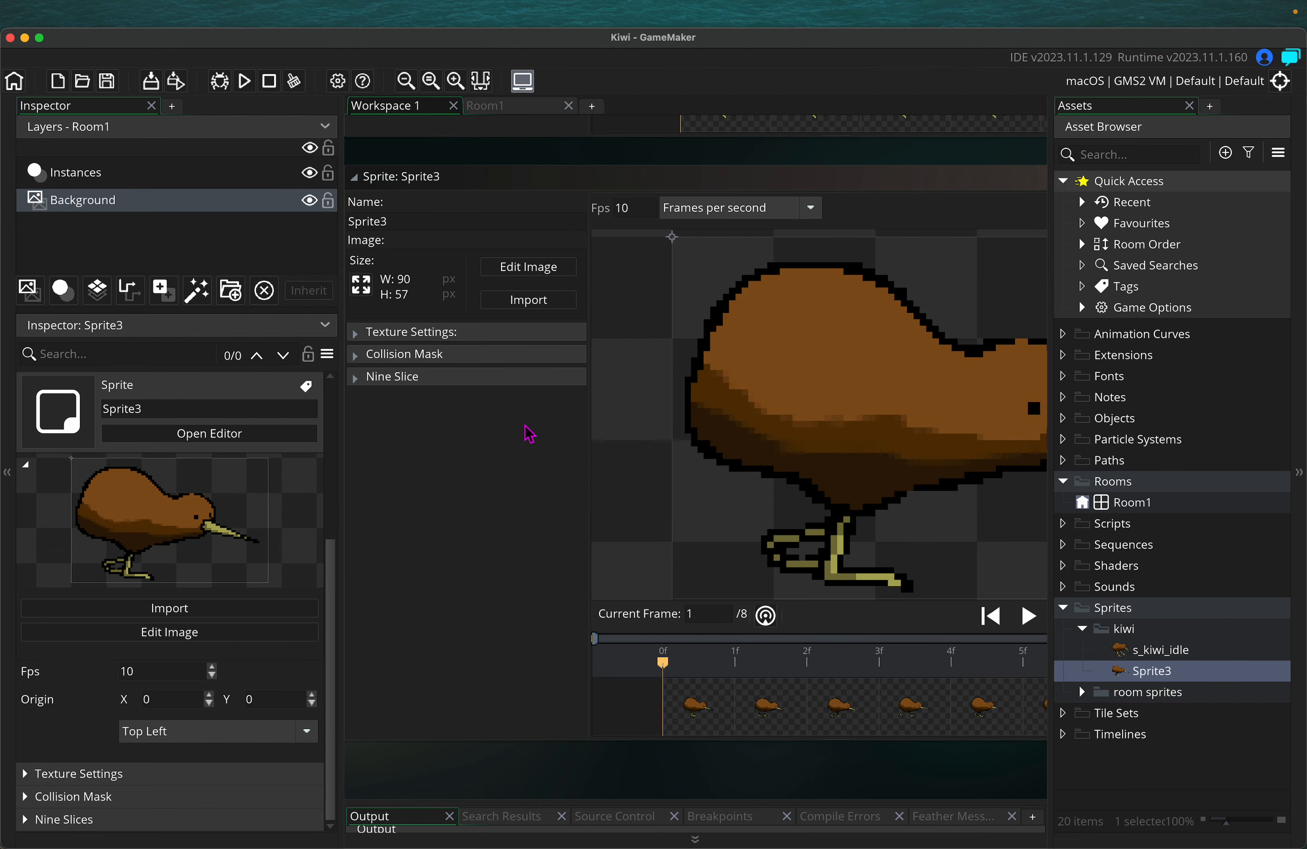
pyautogui.keyDown('ctrl'); pyautogui.scroll(-3, 485, 508); pyautogui.keyUp('ctrl')
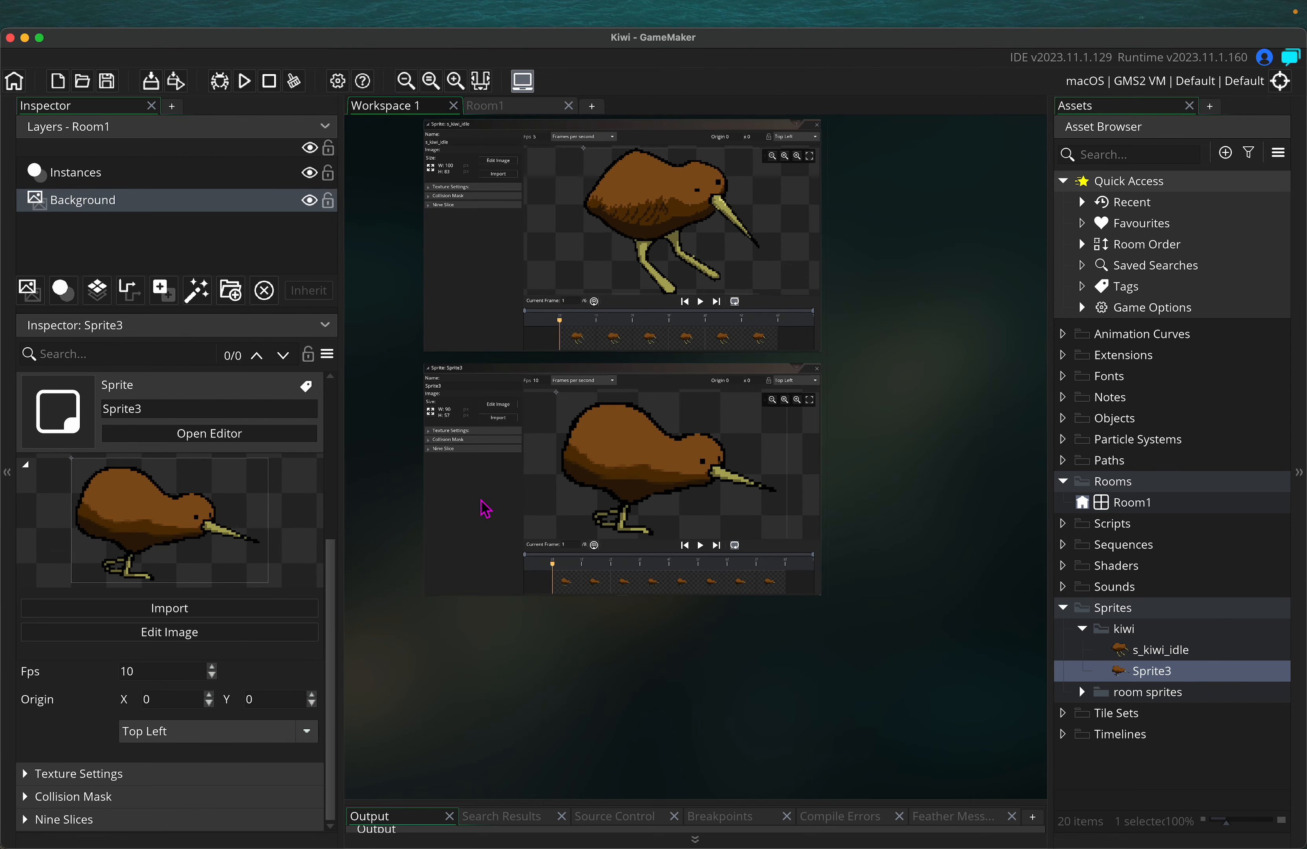
pyautogui.click(450, 402)
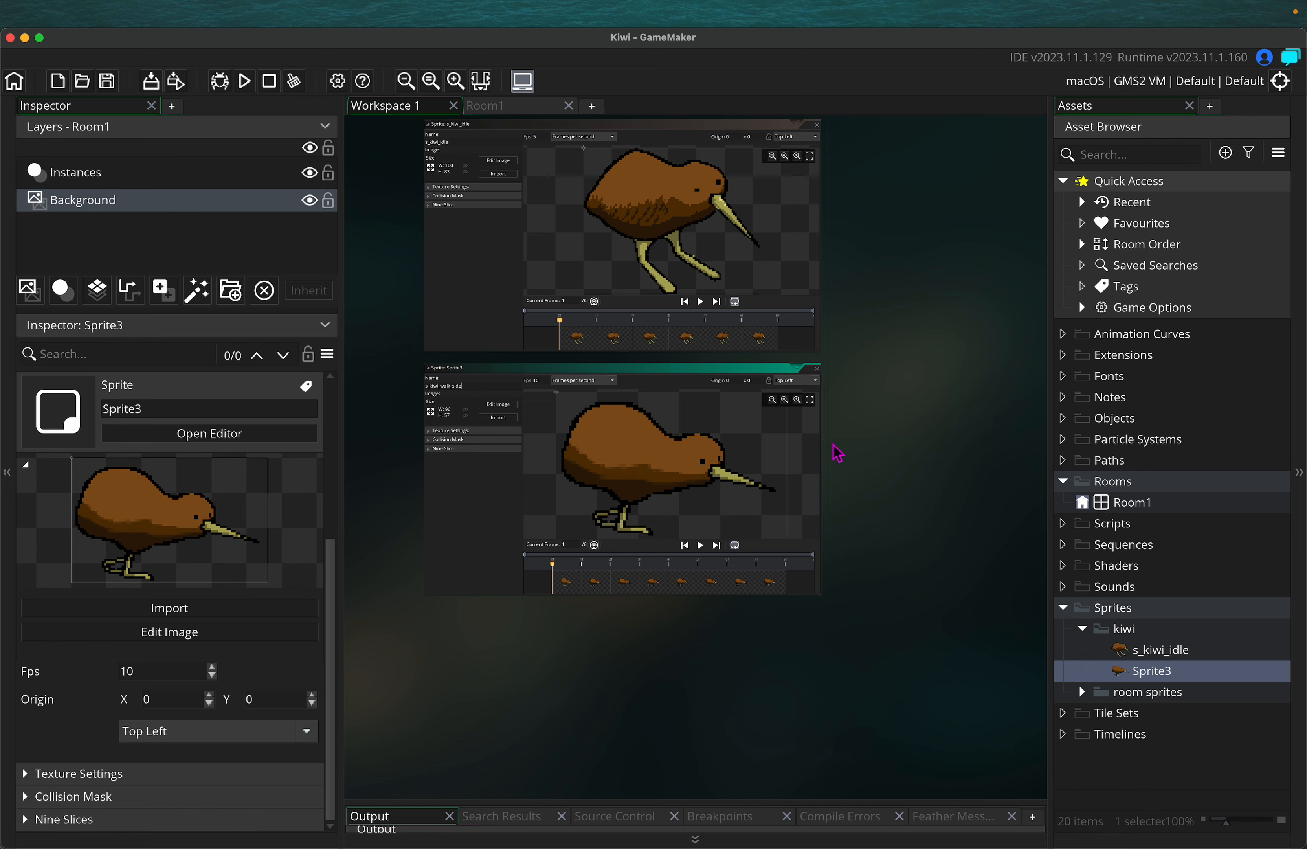
# Create Sprite4 and import kiwi_walk_down.gif into it
pyautogui.click(1225, 153)
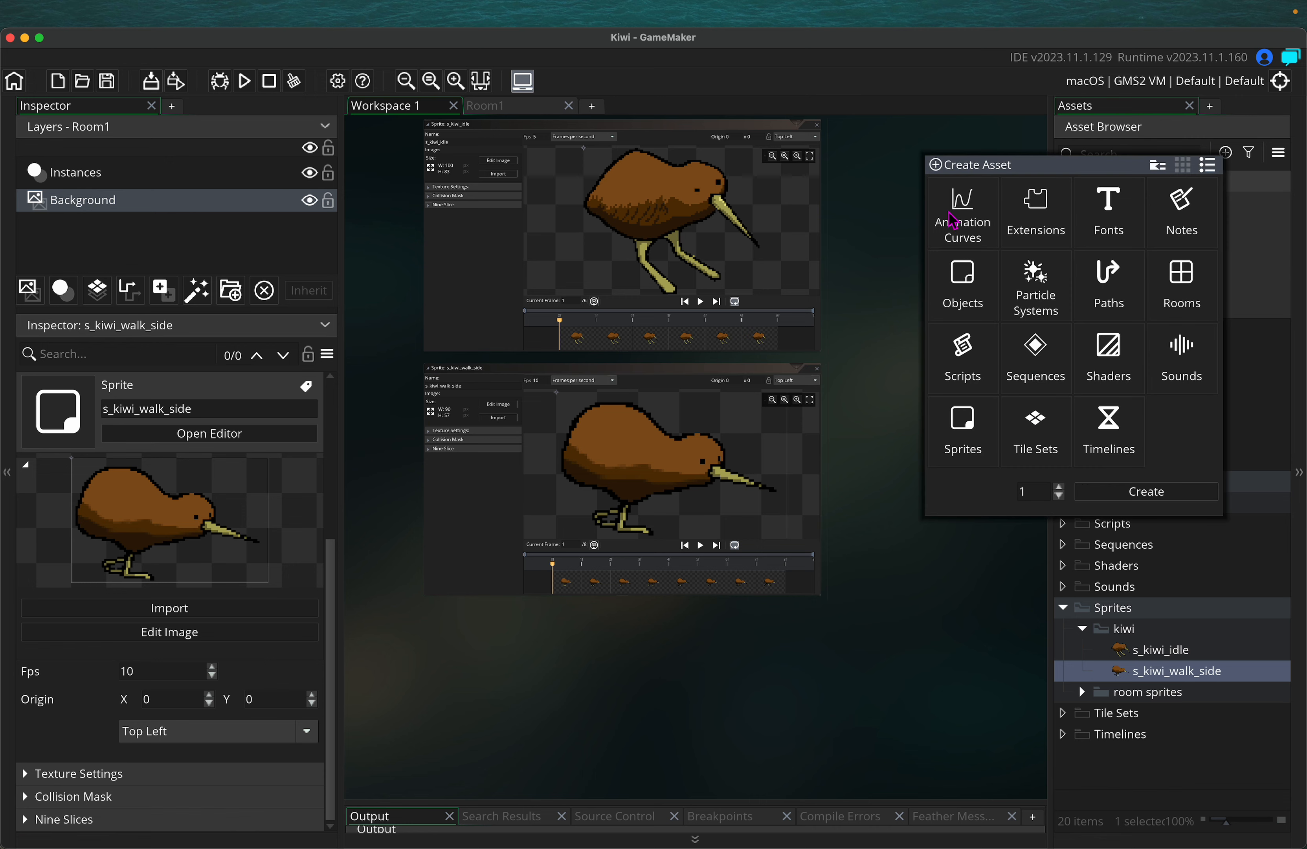
pyautogui.click(970, 413)
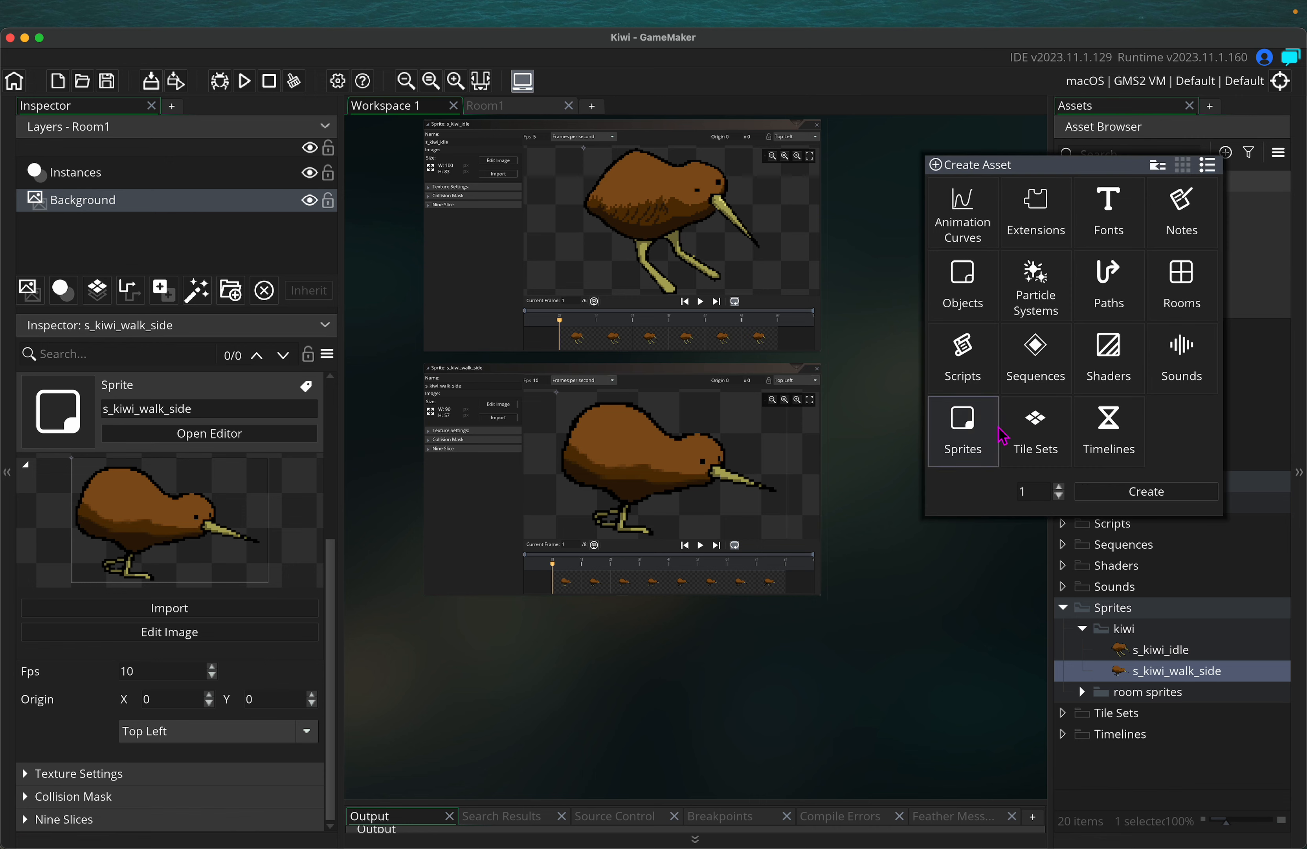
pyautogui.click(1145, 492)
pyautogui.click(528, 300)
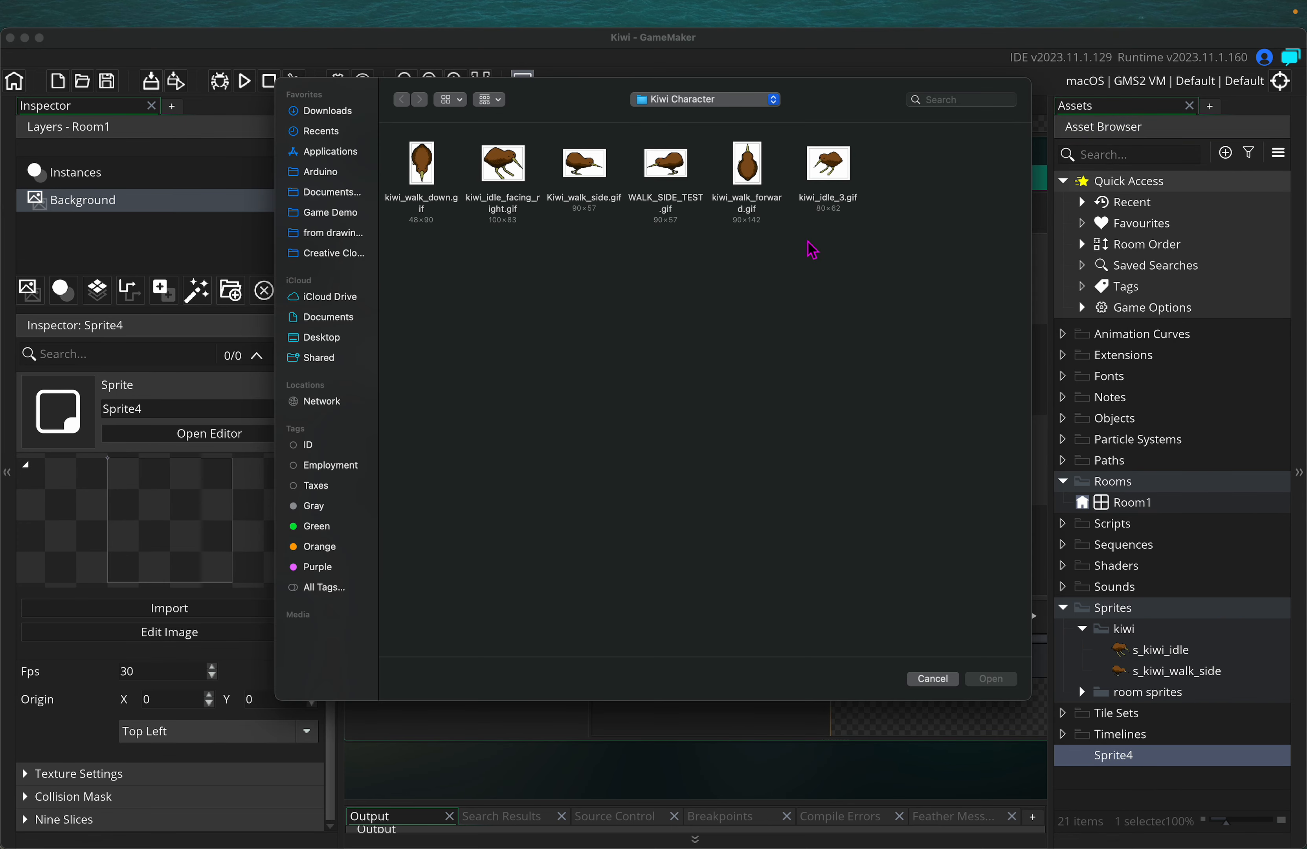
pyautogui.click(425, 175)
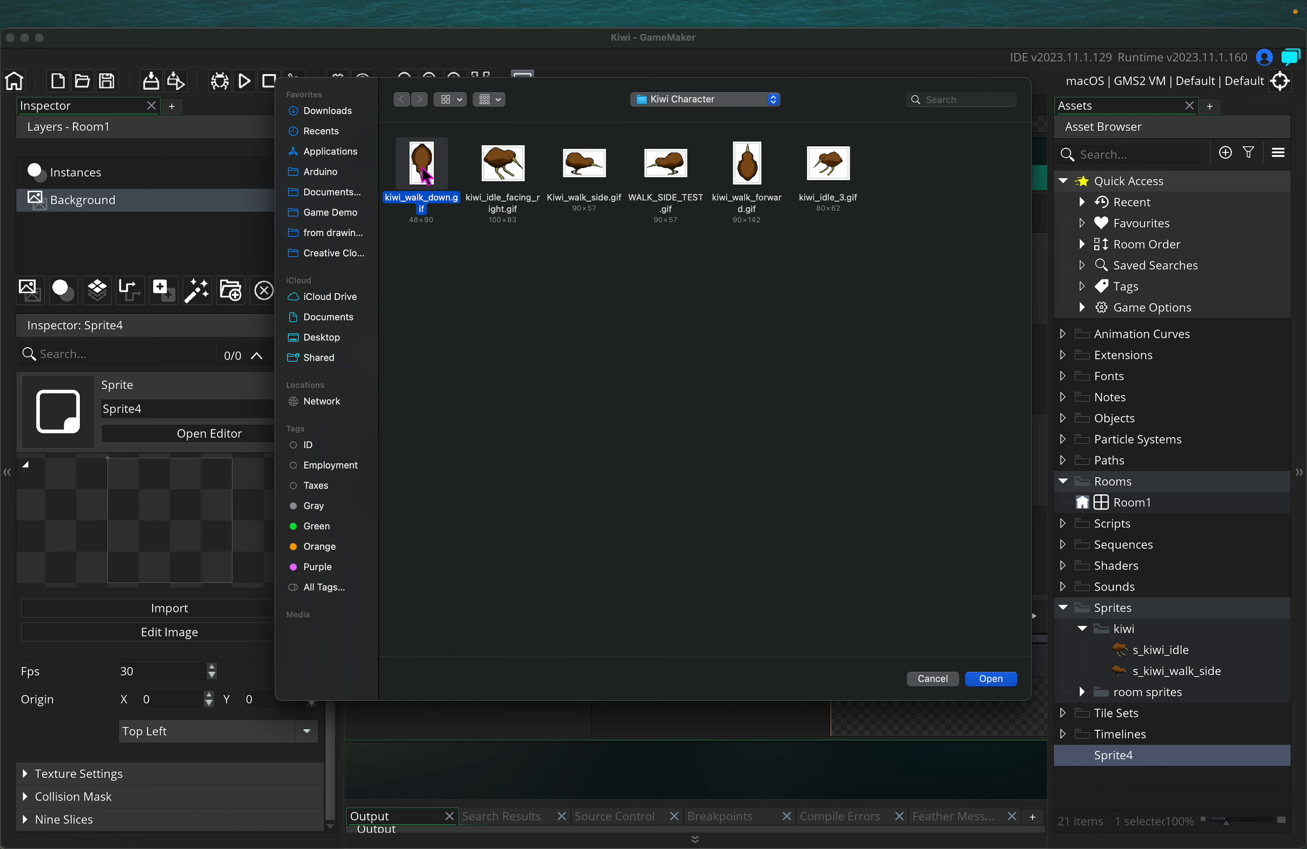
pyautogui.click(990, 678)
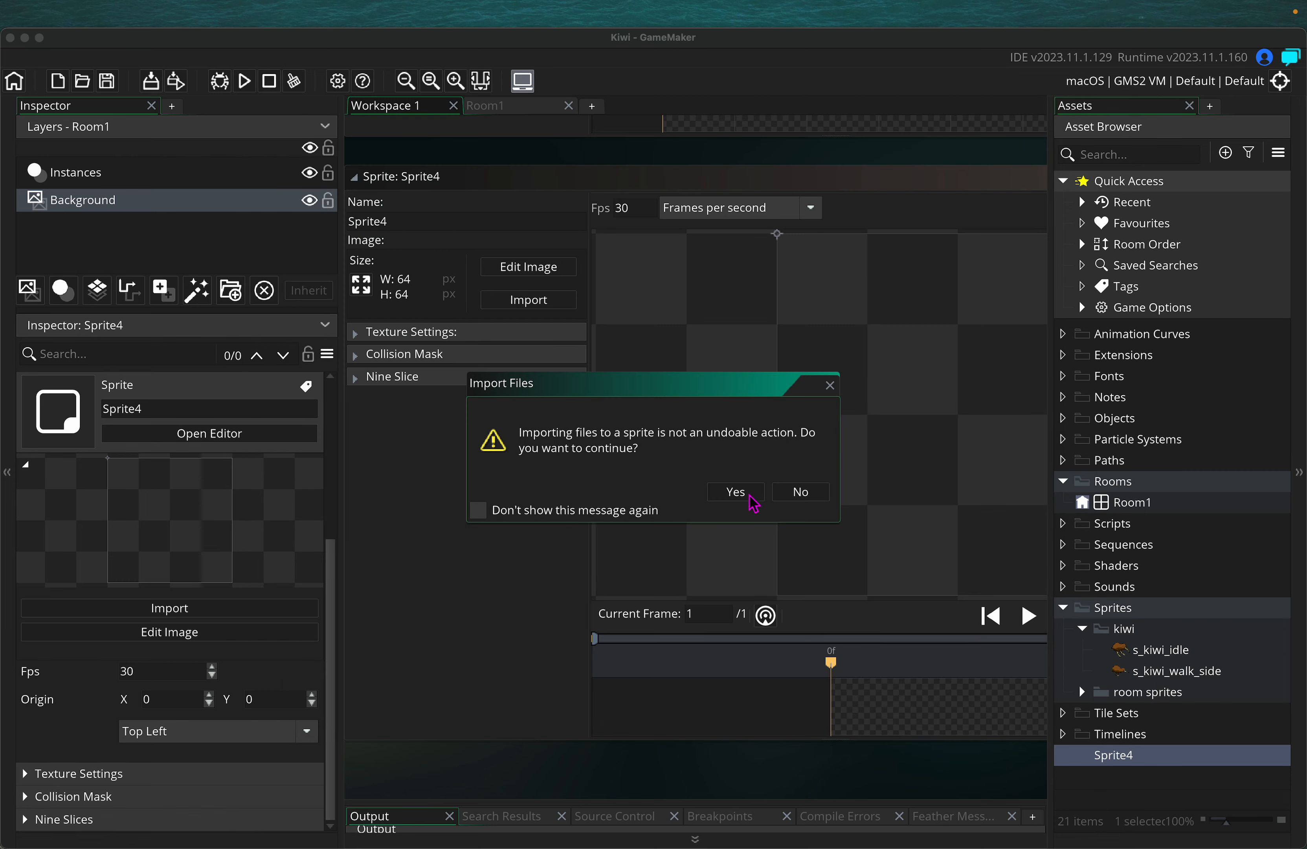
pyautogui.click(751, 495)
# Rename Sprite4 to s_kiwi_walk_down
pyautogui.doubleClick(415, 223)
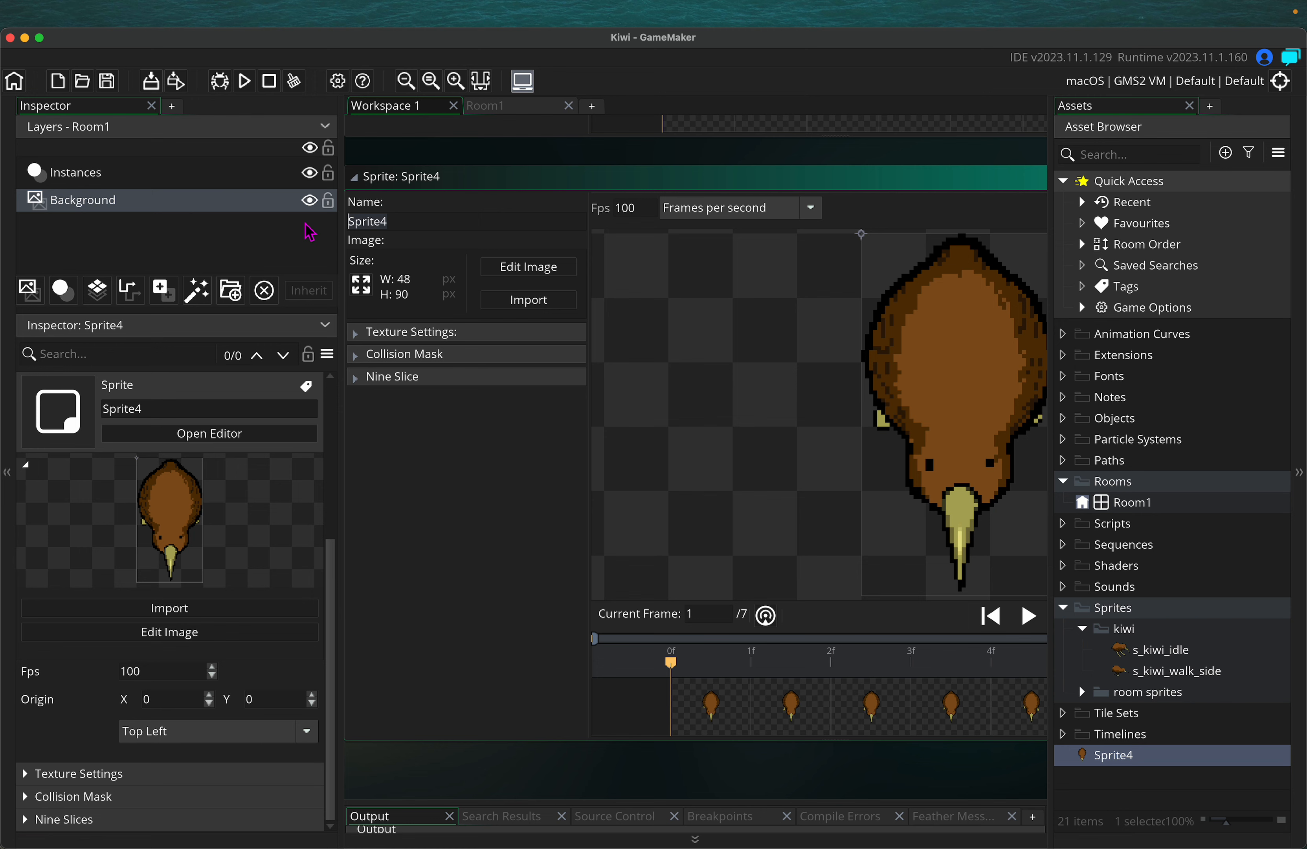
pyautogui.write('s_kiwi_walk_down')
pyautogui.press('Return')
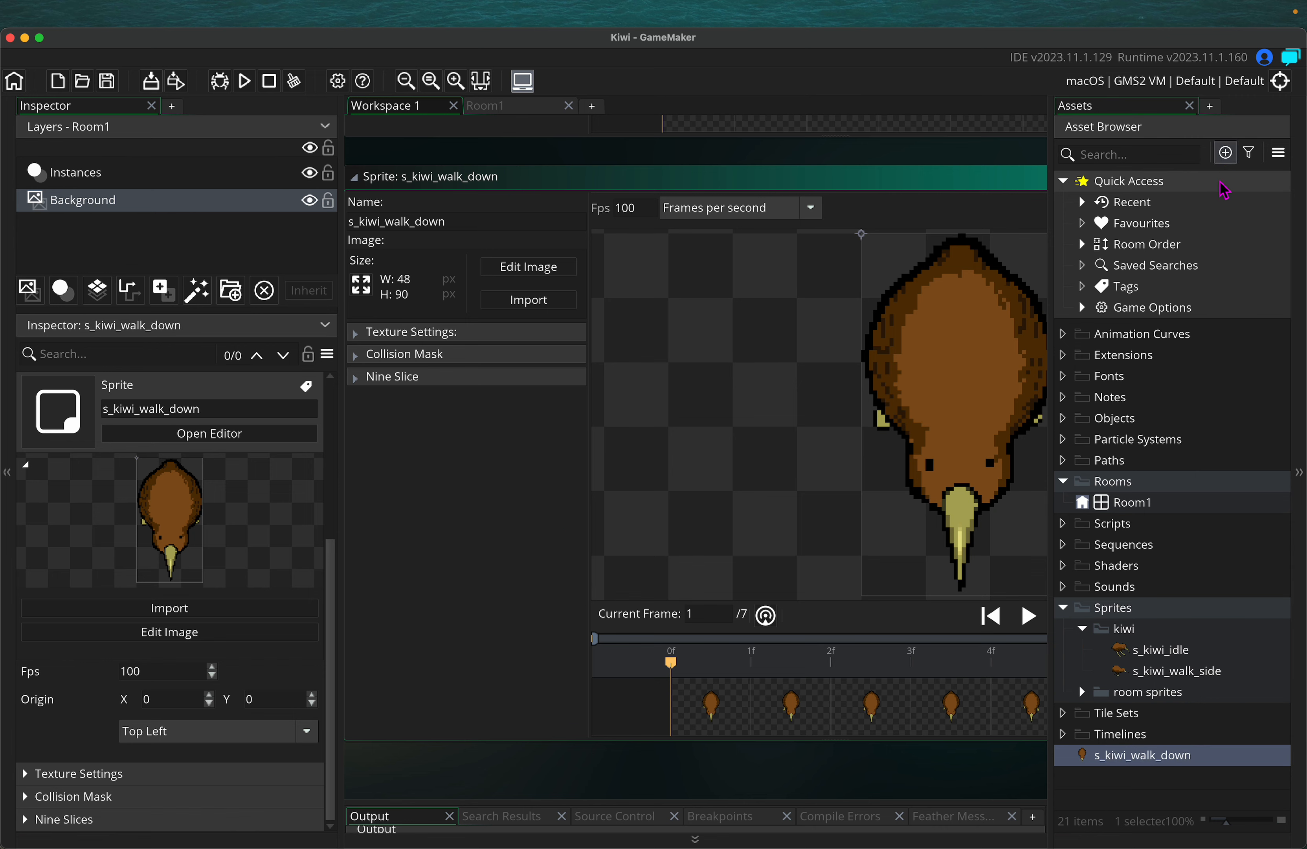
# Create Sprite5 and import kiwi_walk_forward.gif into it
pyautogui.click(1225, 153)
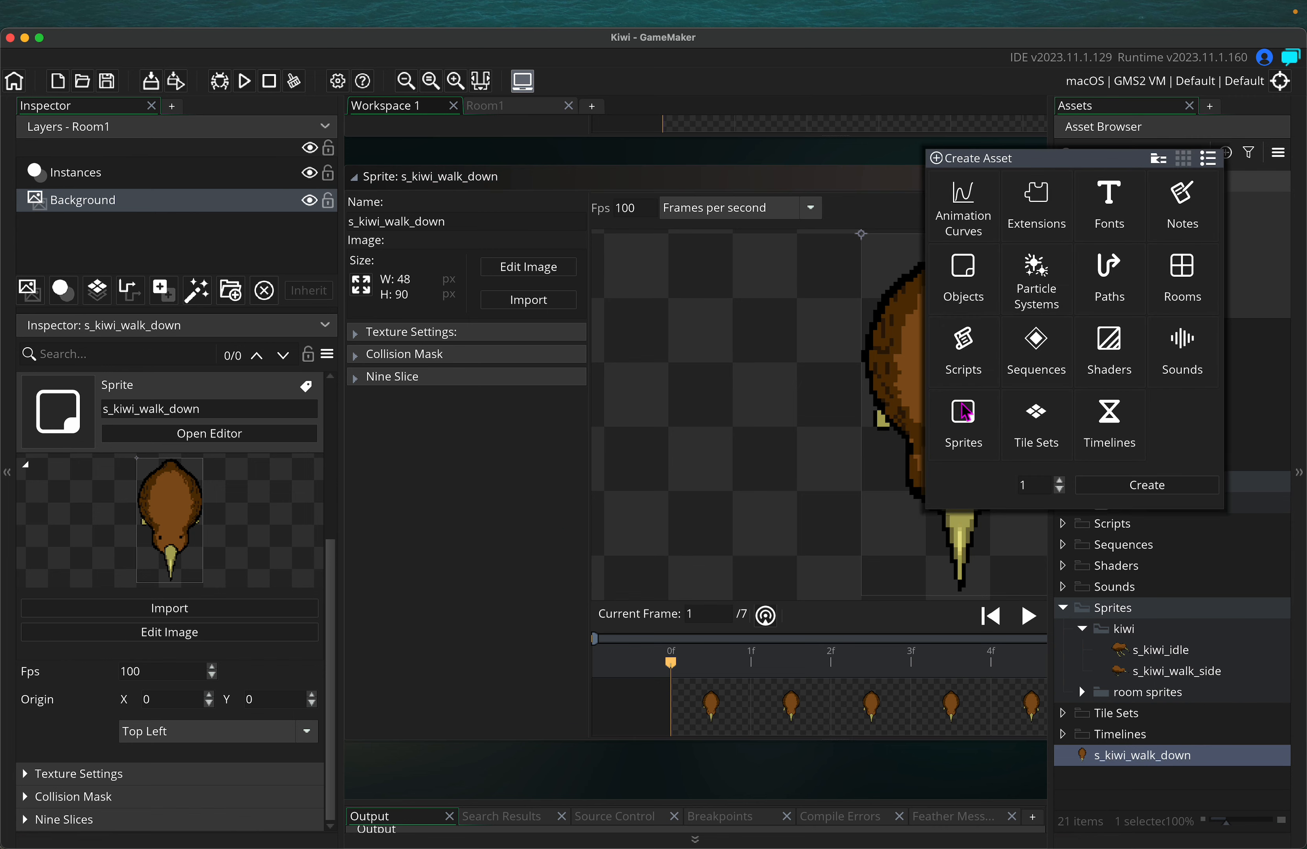
pyautogui.click(964, 413)
pyautogui.click(1145, 485)
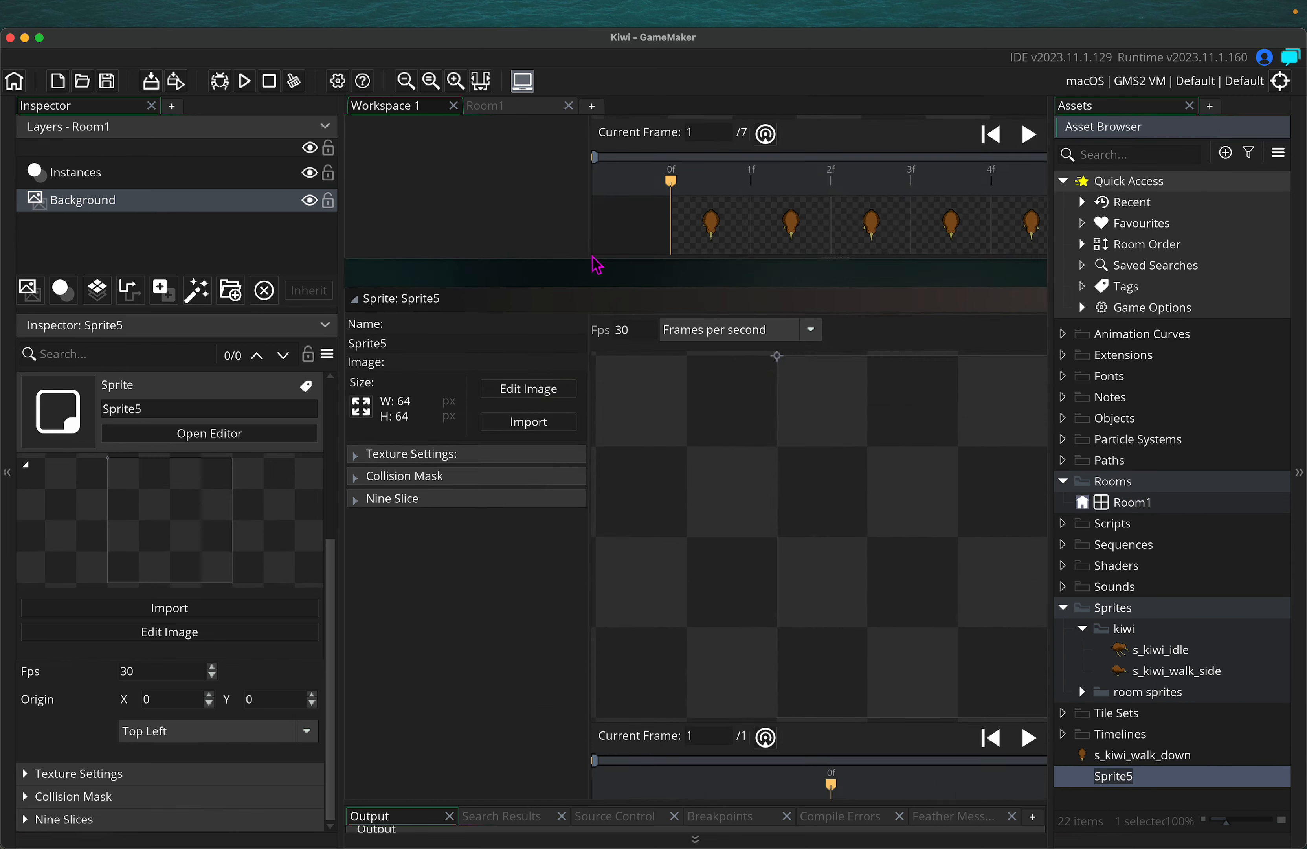
pyautogui.click(522, 289)
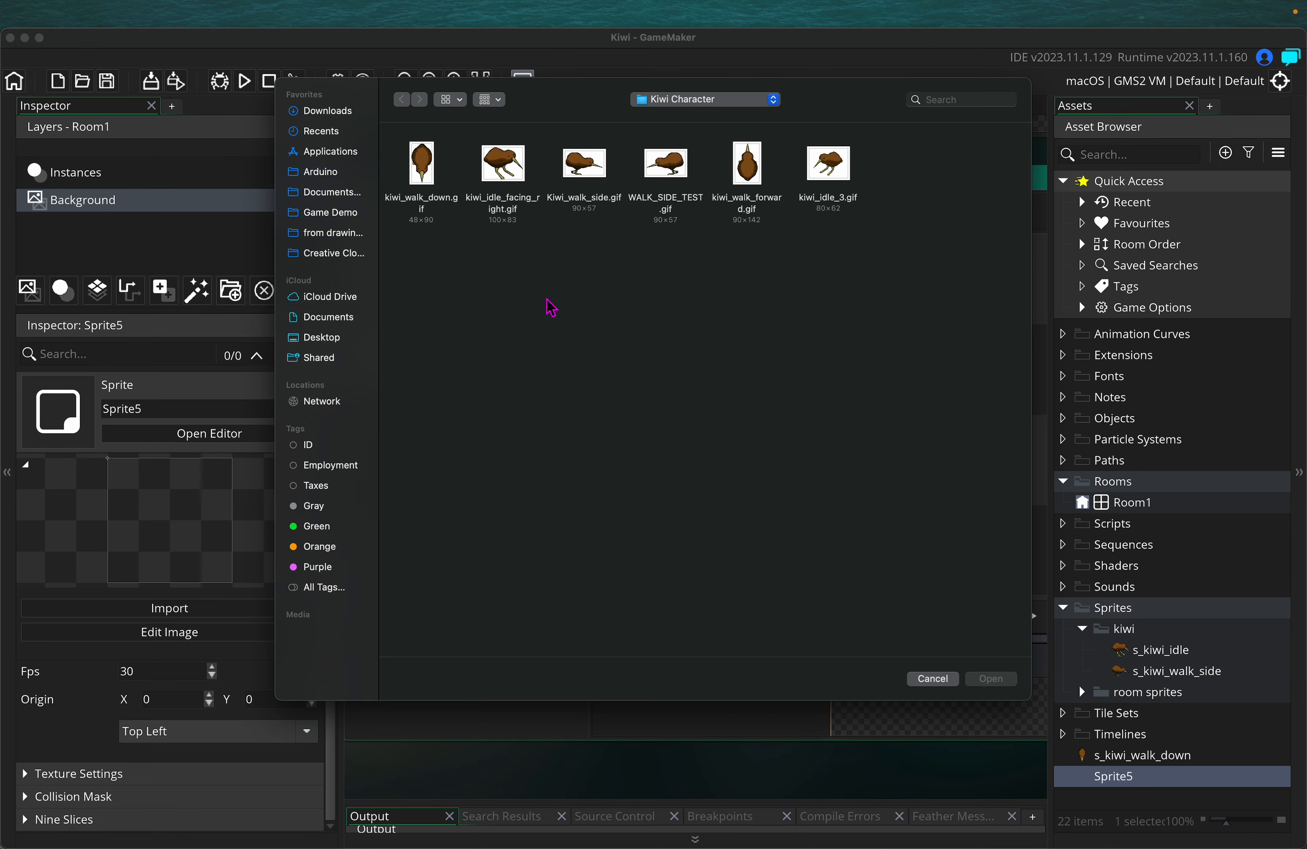
pyautogui.click(741, 175)
pyautogui.click(991, 683)
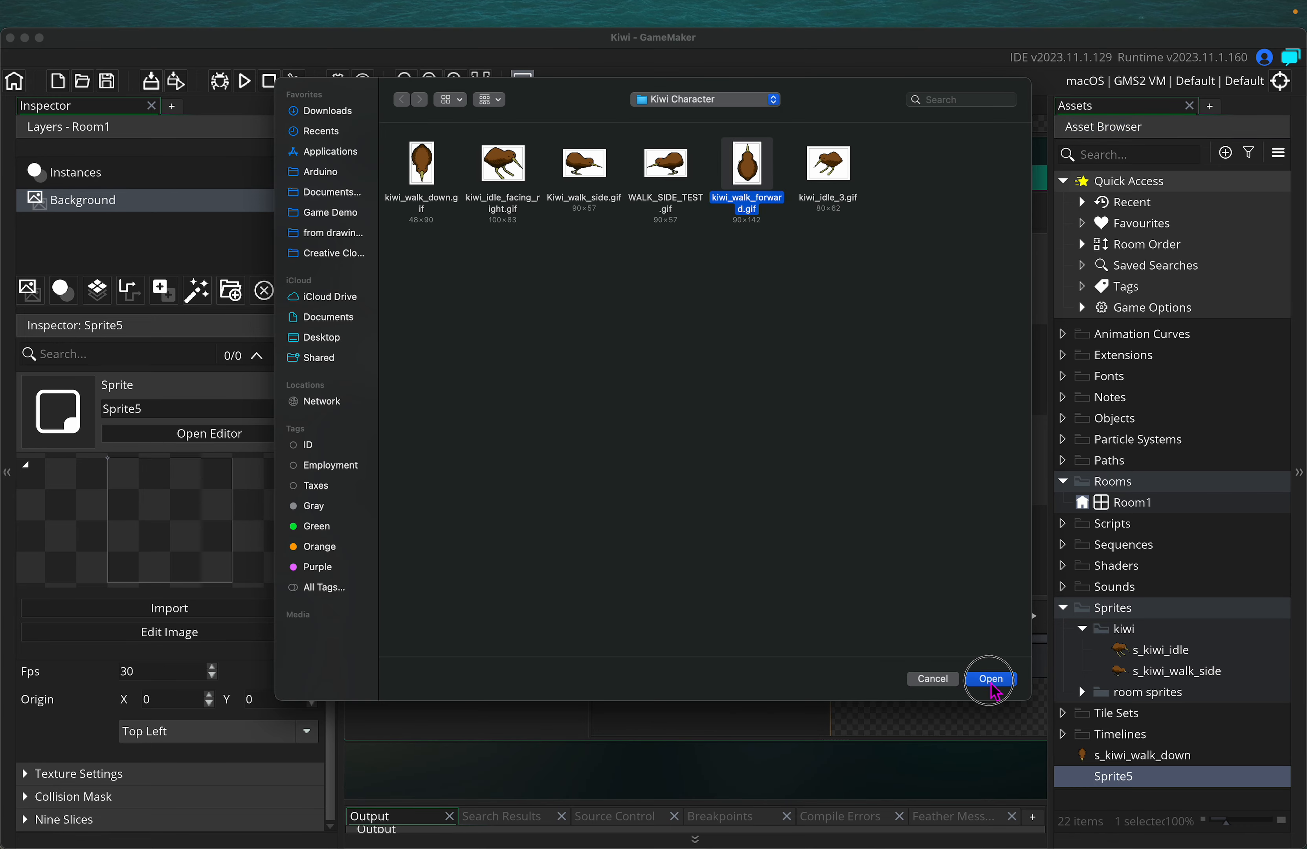
pyautogui.click(731, 491)
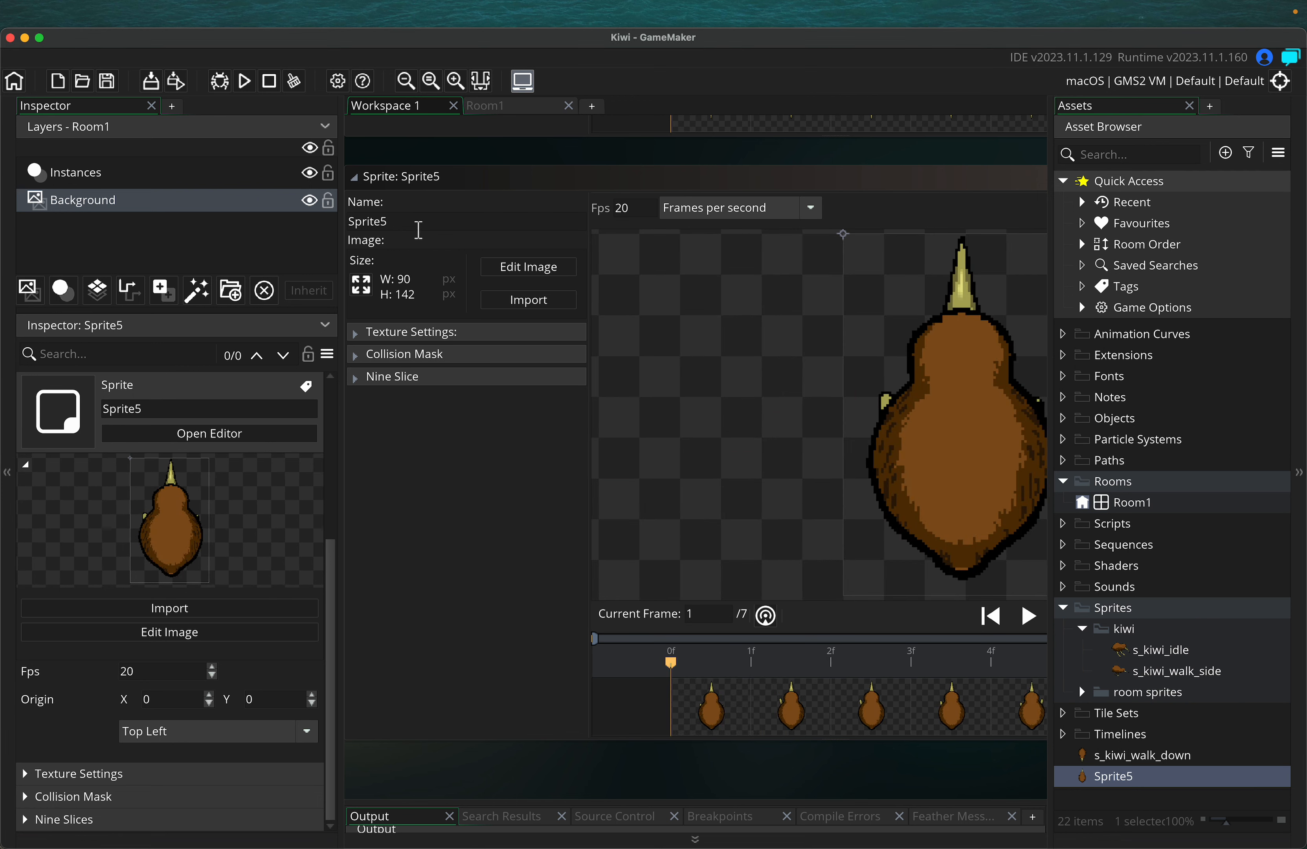
# Rename Sprite5 to s_kiwi_walk_up
pyautogui.write('s_kiwi_walk_up')
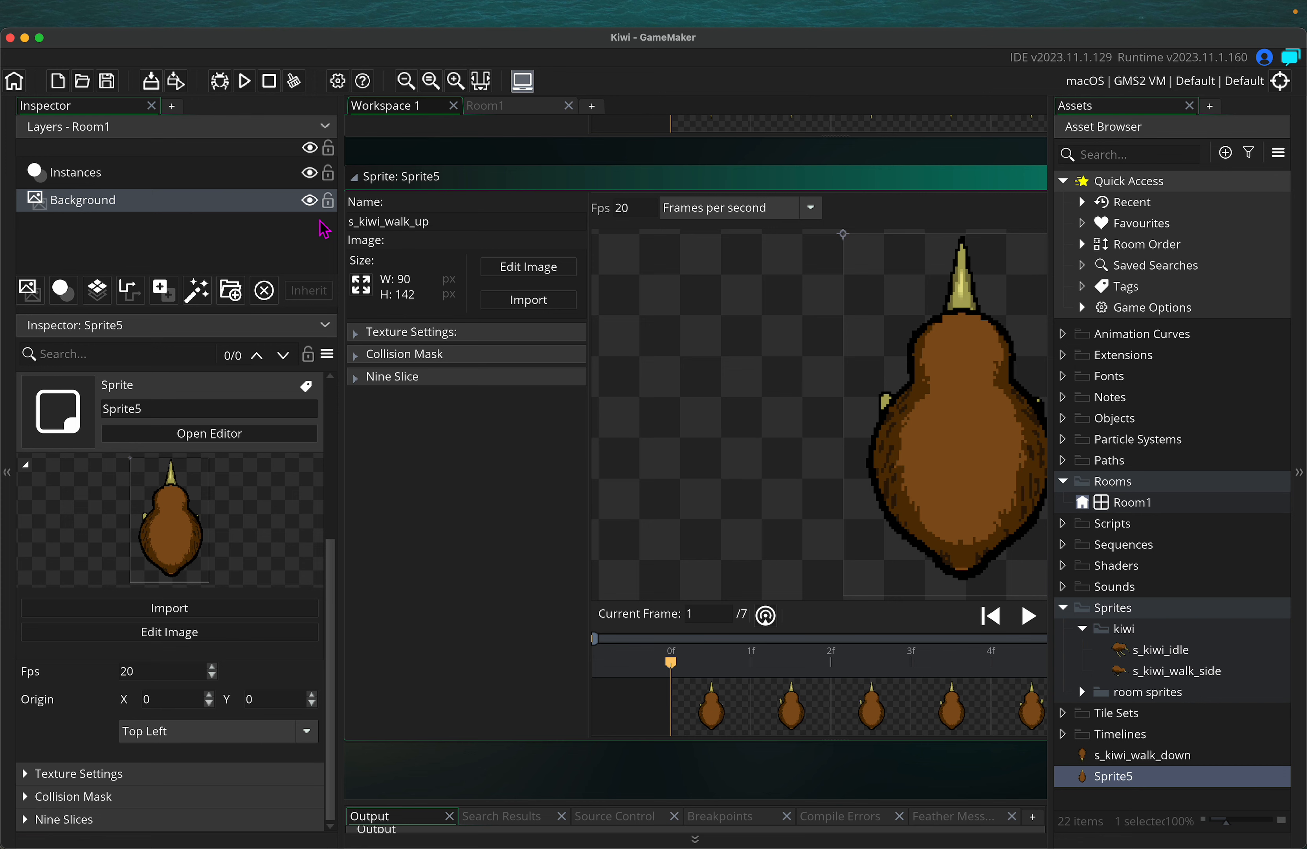
pyautogui.press('Return')
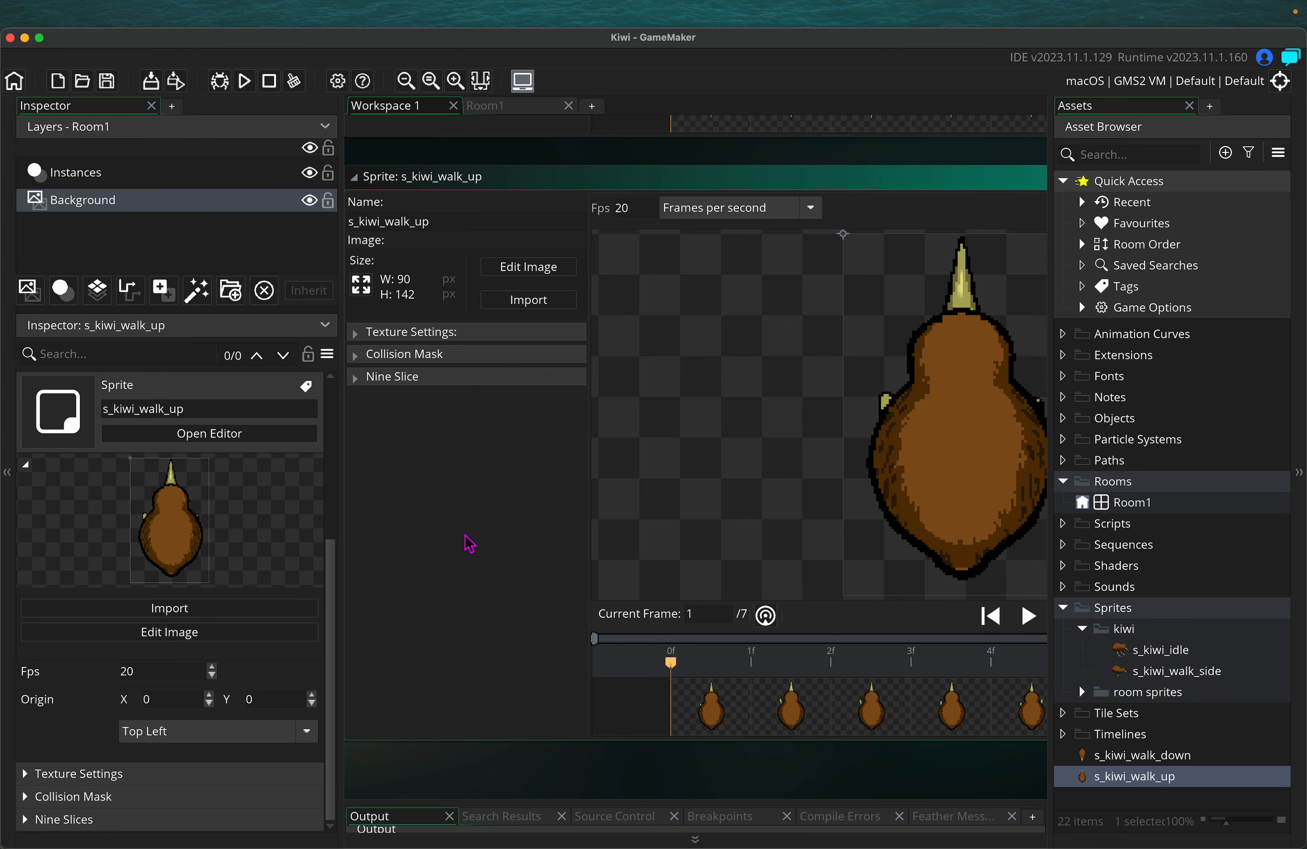
pyautogui.scroll(3, 468, 543)
pyautogui.scroll(10, 469, 542)
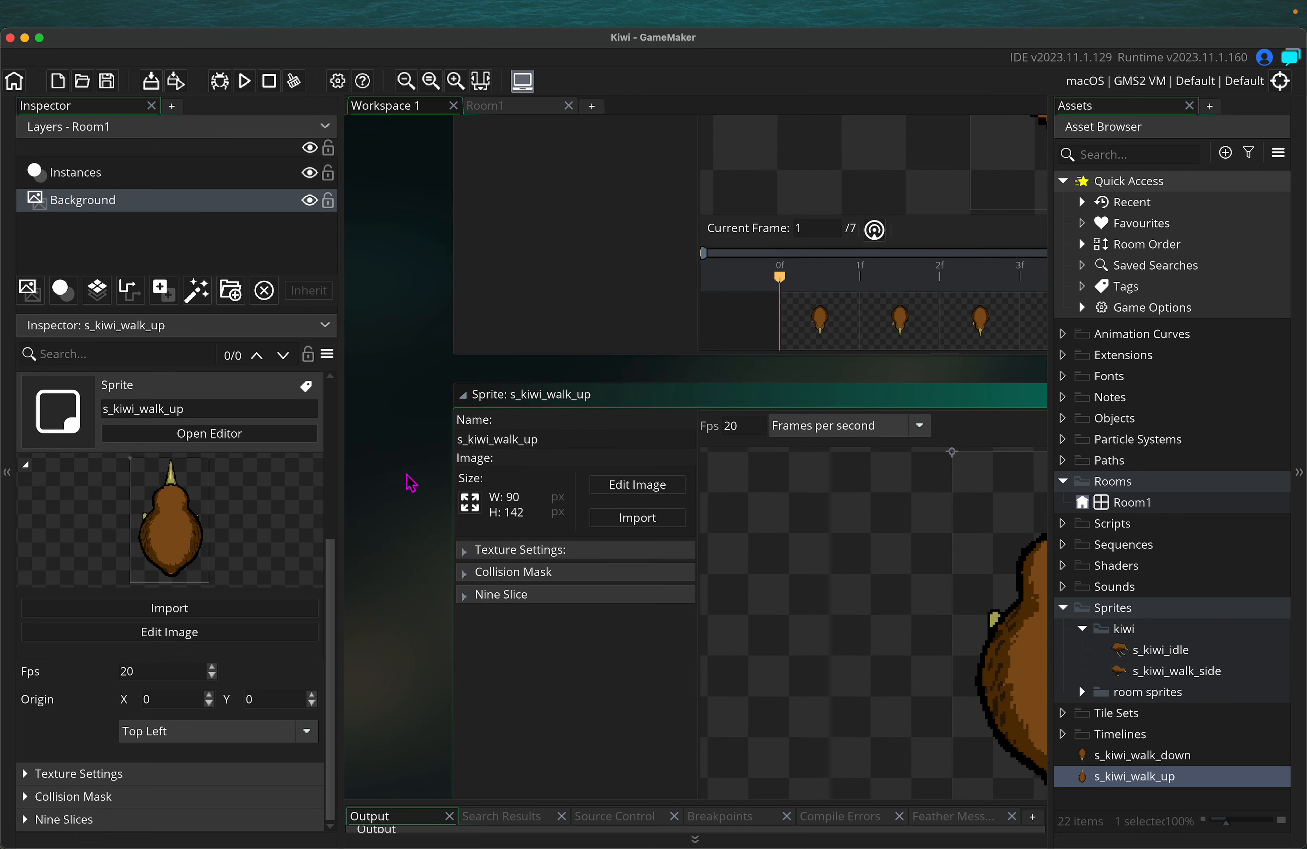
# Narrow the Inspector, then pan and zoom the workspace until the s_kiwi_idle sprite editor shows
pyautogui.keyDown('ctrl'); pyautogui.scroll(-5, 375, 430); pyautogui.keyUp('ctrl')
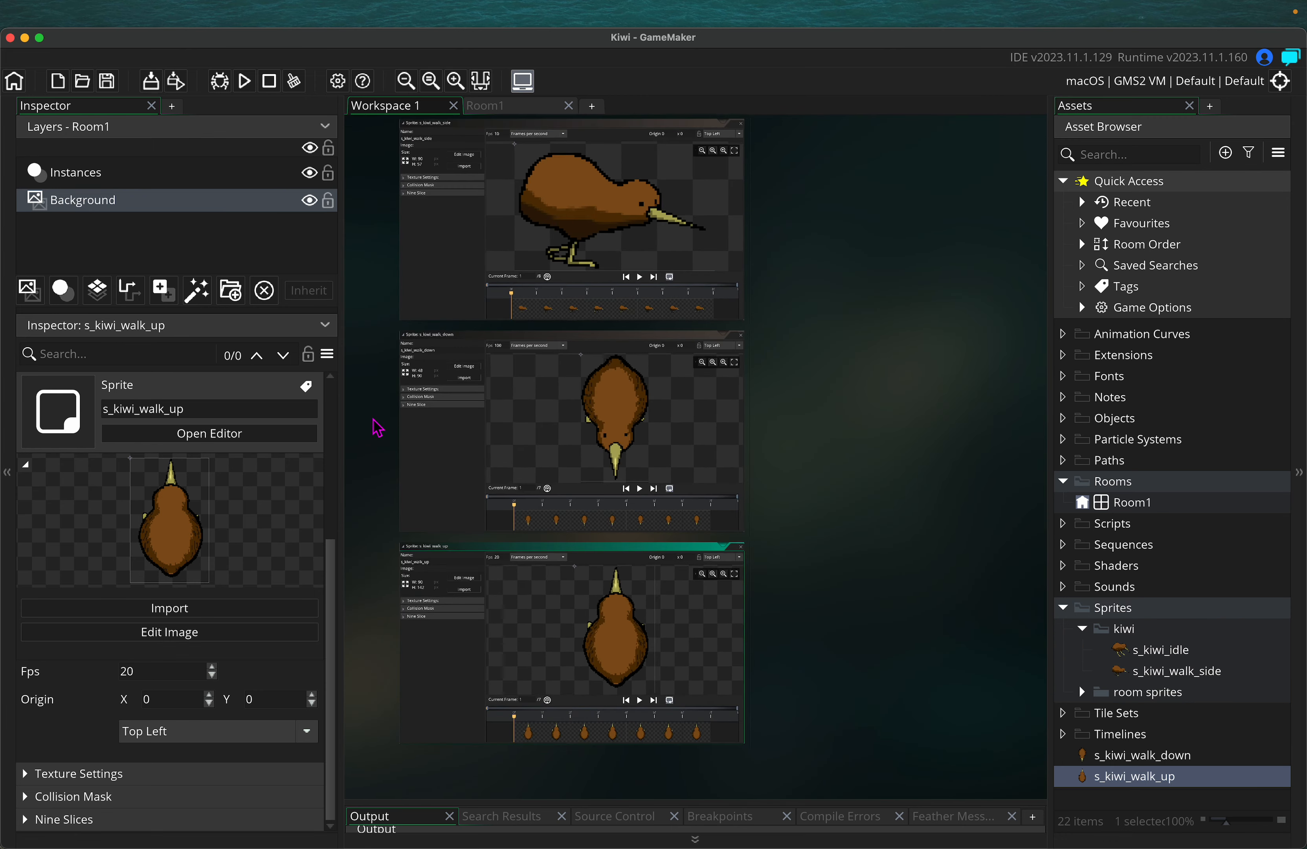
pyautogui.moveTo(341, 415); pyautogui.dragTo(243, 415)
pyautogui.scroll(3, 716, 441)
pyautogui.scroll(4, 787, 562)
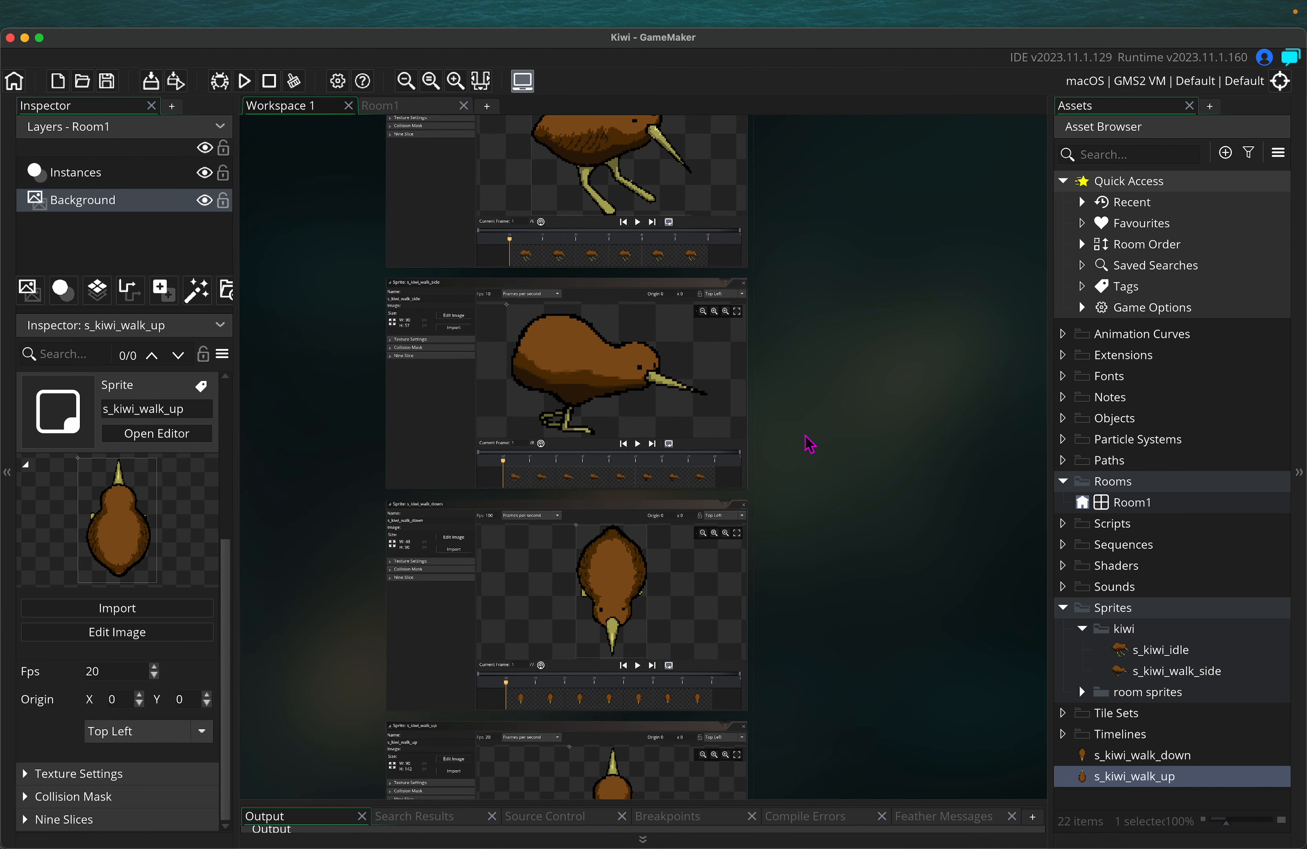
pyautogui.keyDown('ctrl'); pyautogui.scroll(10, 709, 448); pyautogui.keyUp('ctrl')
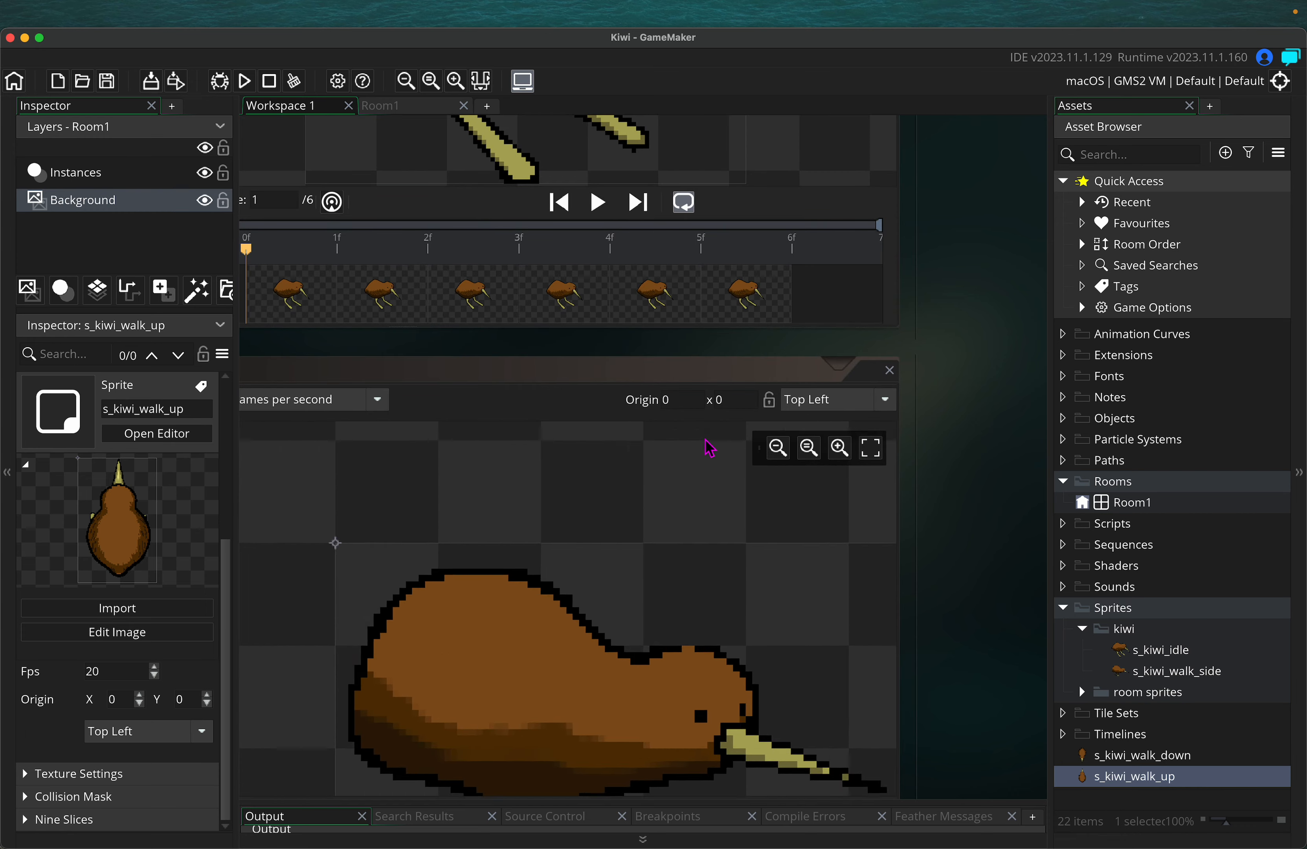
pyautogui.scroll(-3, 710, 447)
pyautogui.hscroll(5, 710, 448)
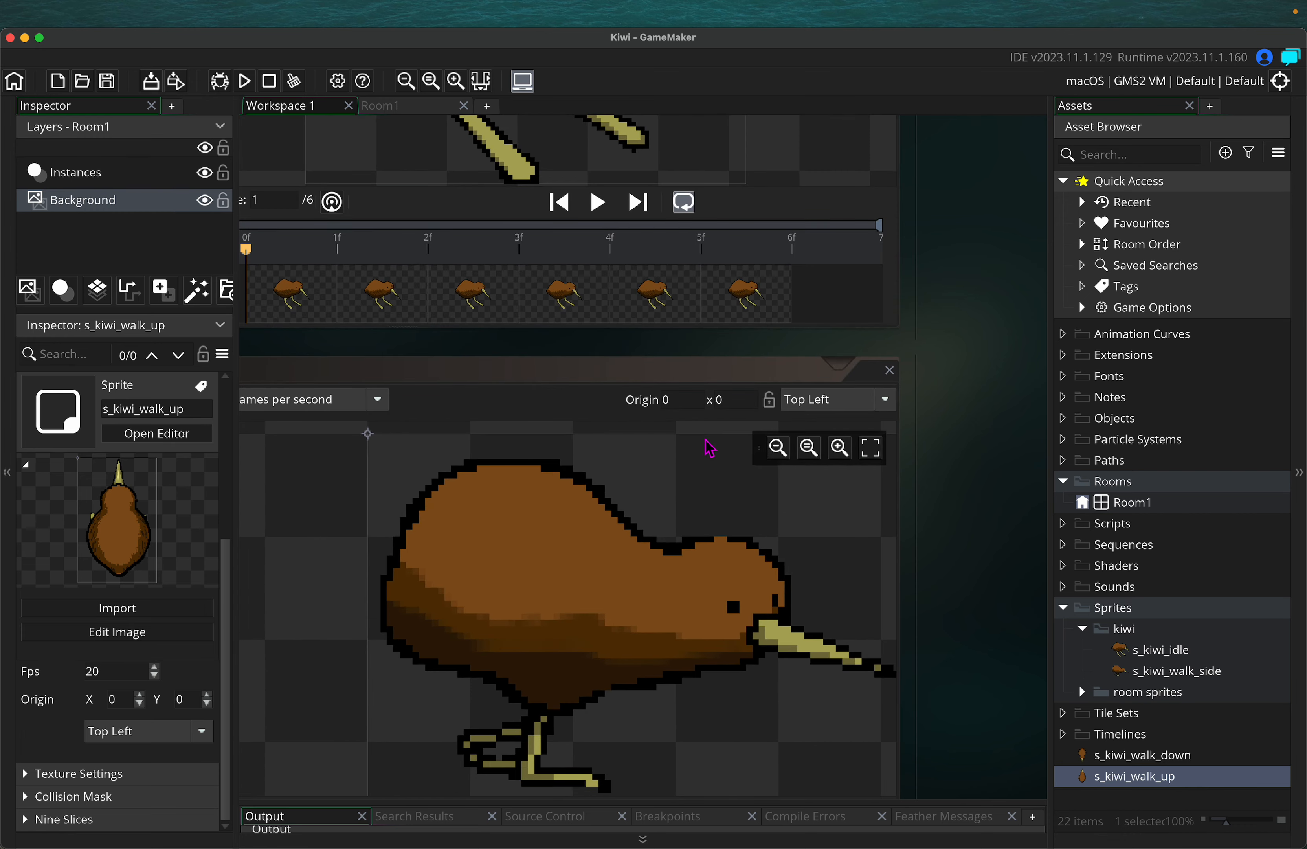
pyautogui.scroll(10, 989, 337)
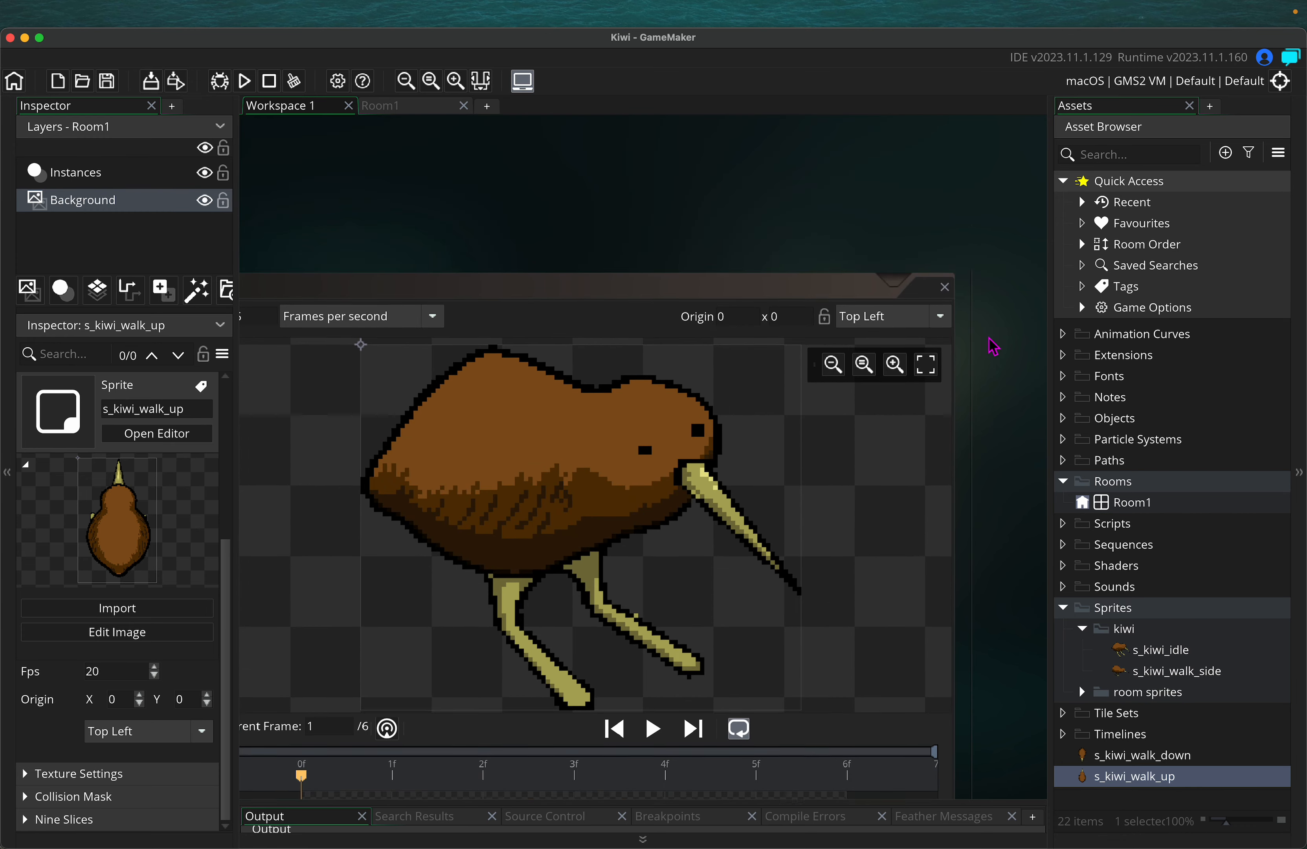
pyautogui.hscroll(-4, 593, 220)
pyautogui.scroll(-1, 593, 220)
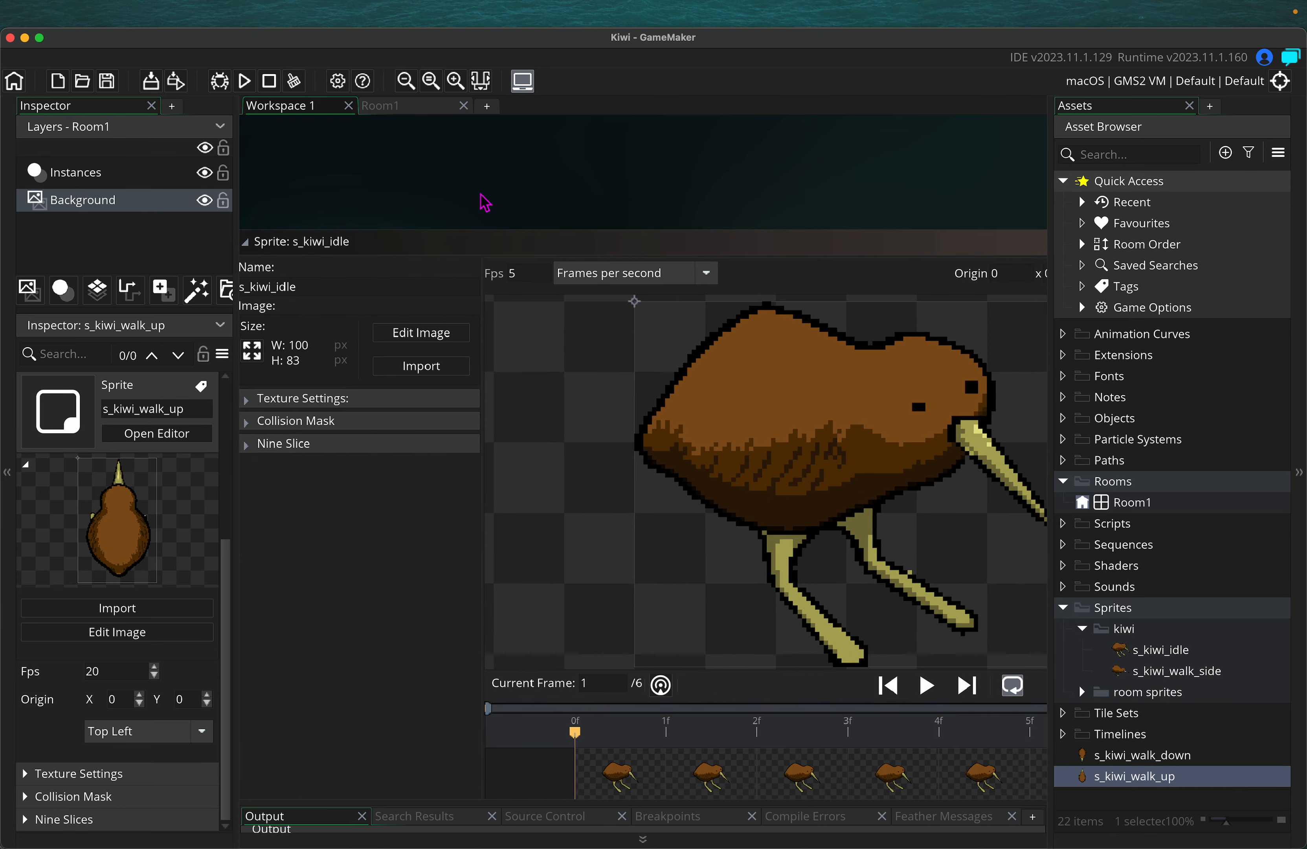
pyautogui.hscroll(-4, 485, 203)
pyautogui.keyDown('ctrl'); pyautogui.scroll(-2, 484, 203); pyautogui.keyUp('ctrl')
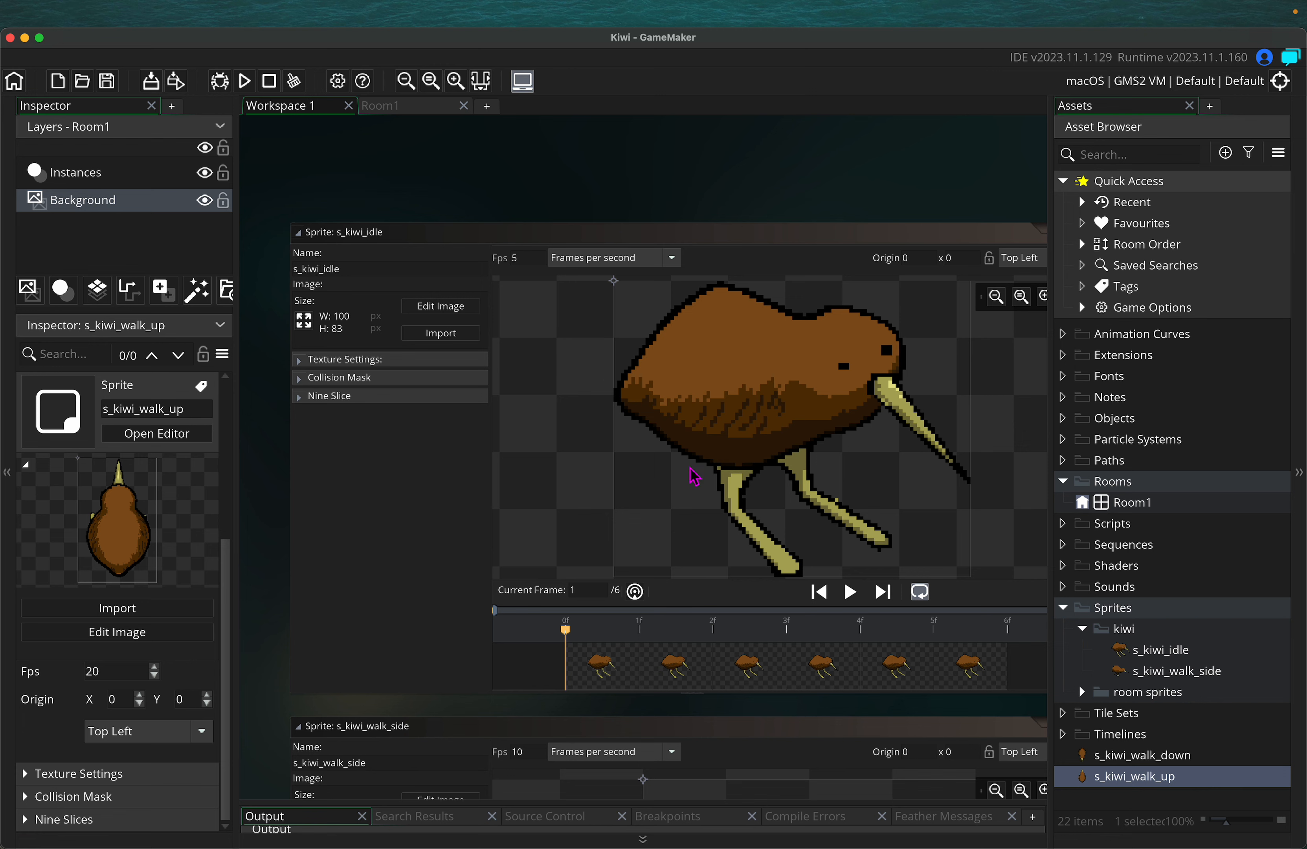
pyautogui.click(858, 601)
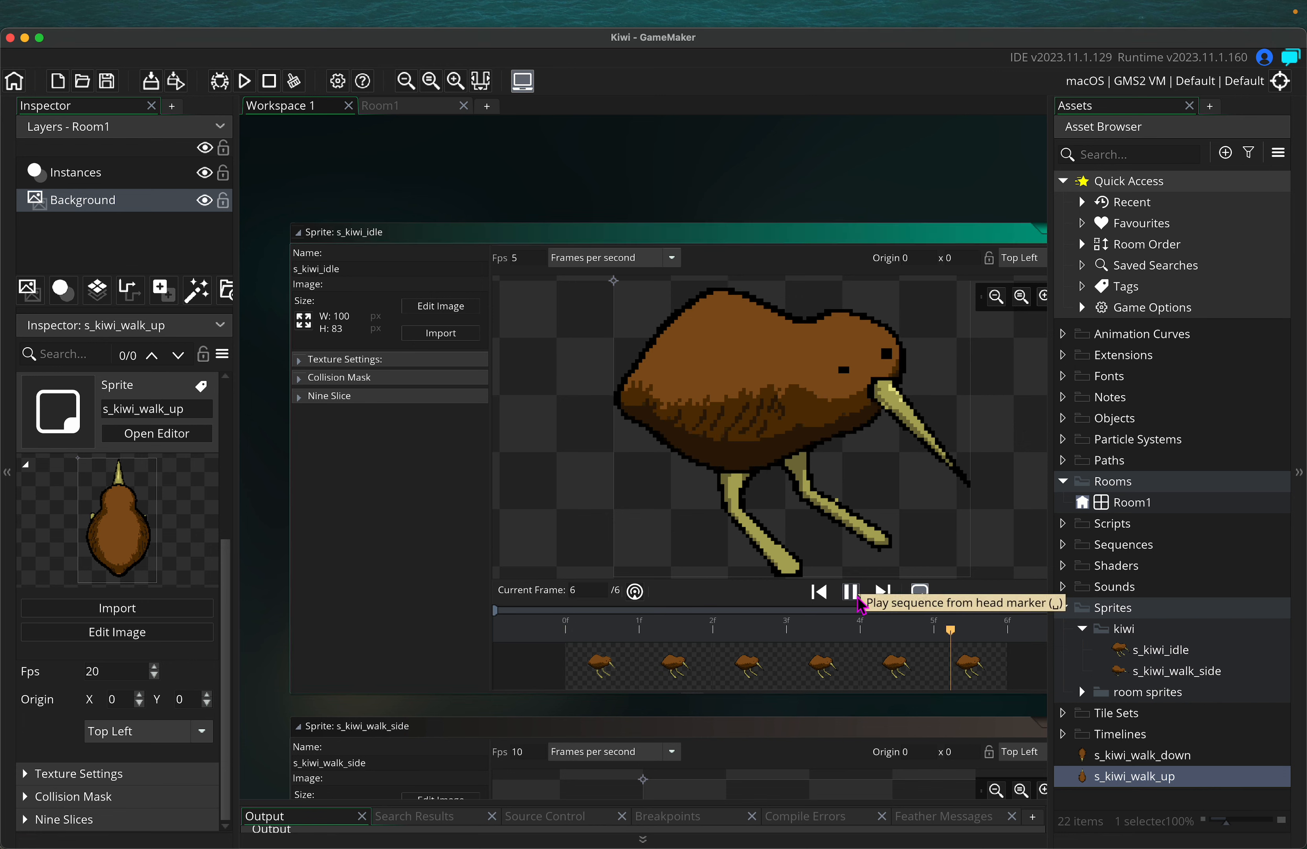
pyautogui.click(850, 591)
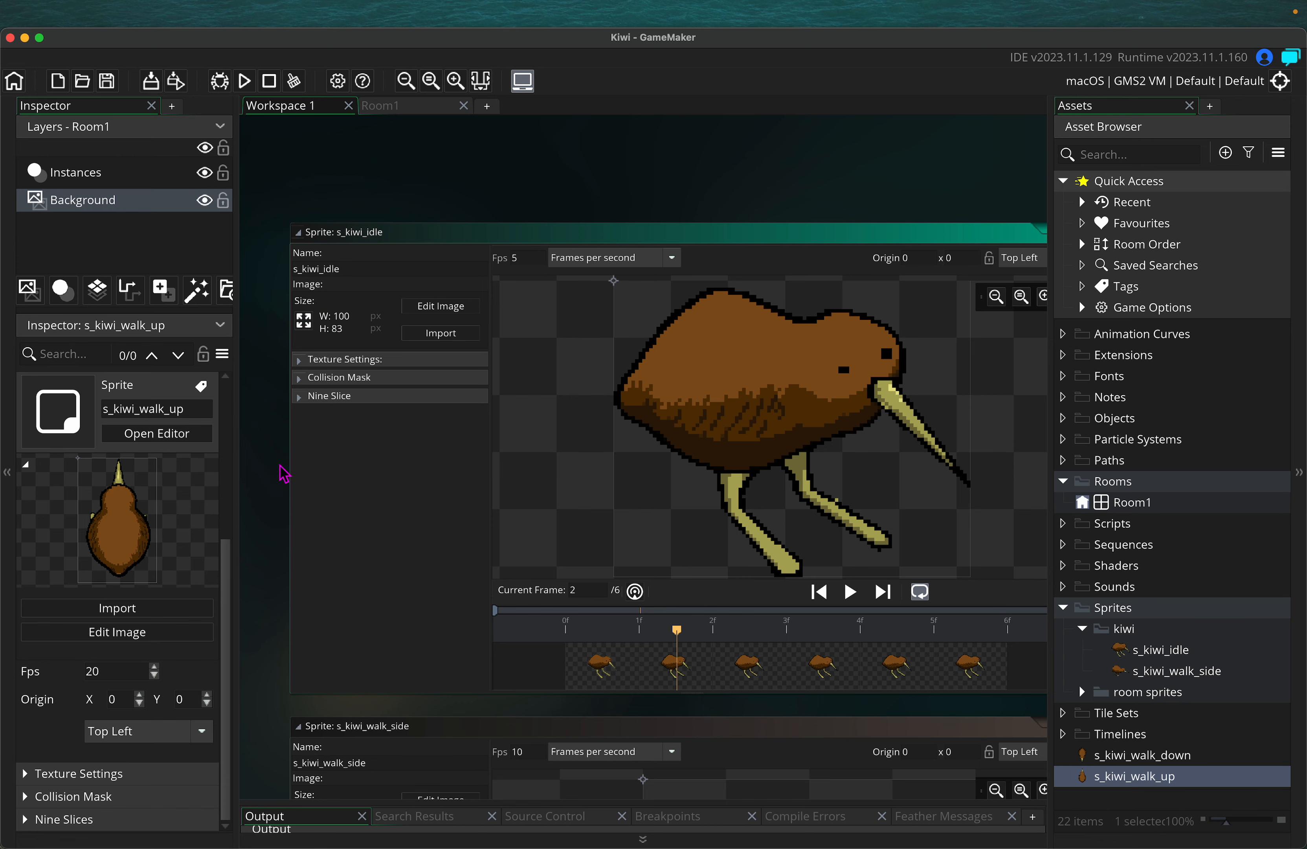
pyautogui.scroll(-3, 263, 475)
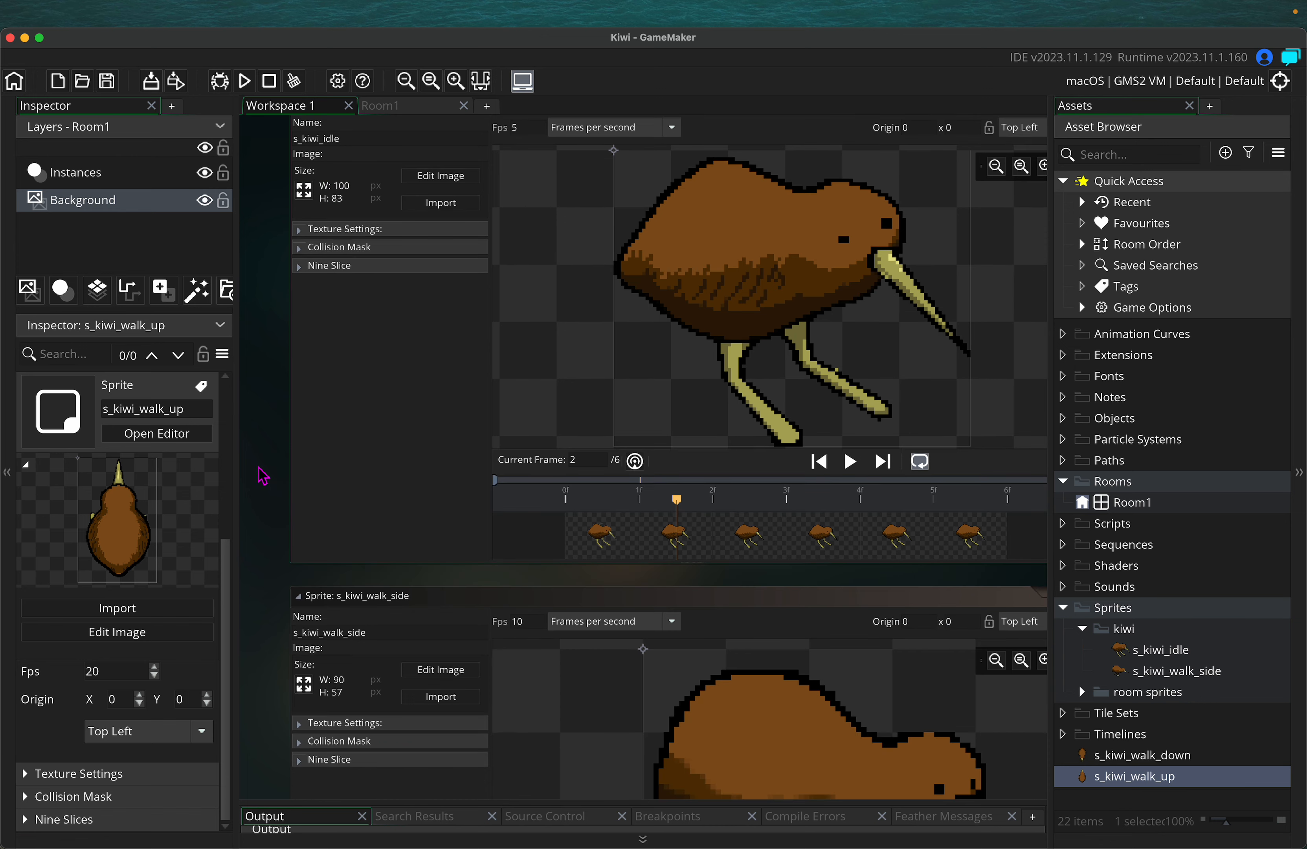
pyautogui.scroll(1, 263, 475)
pyautogui.keyDown('ctrl'); pyautogui.scroll(-3, 263, 475); pyautogui.keyUp('ctrl')
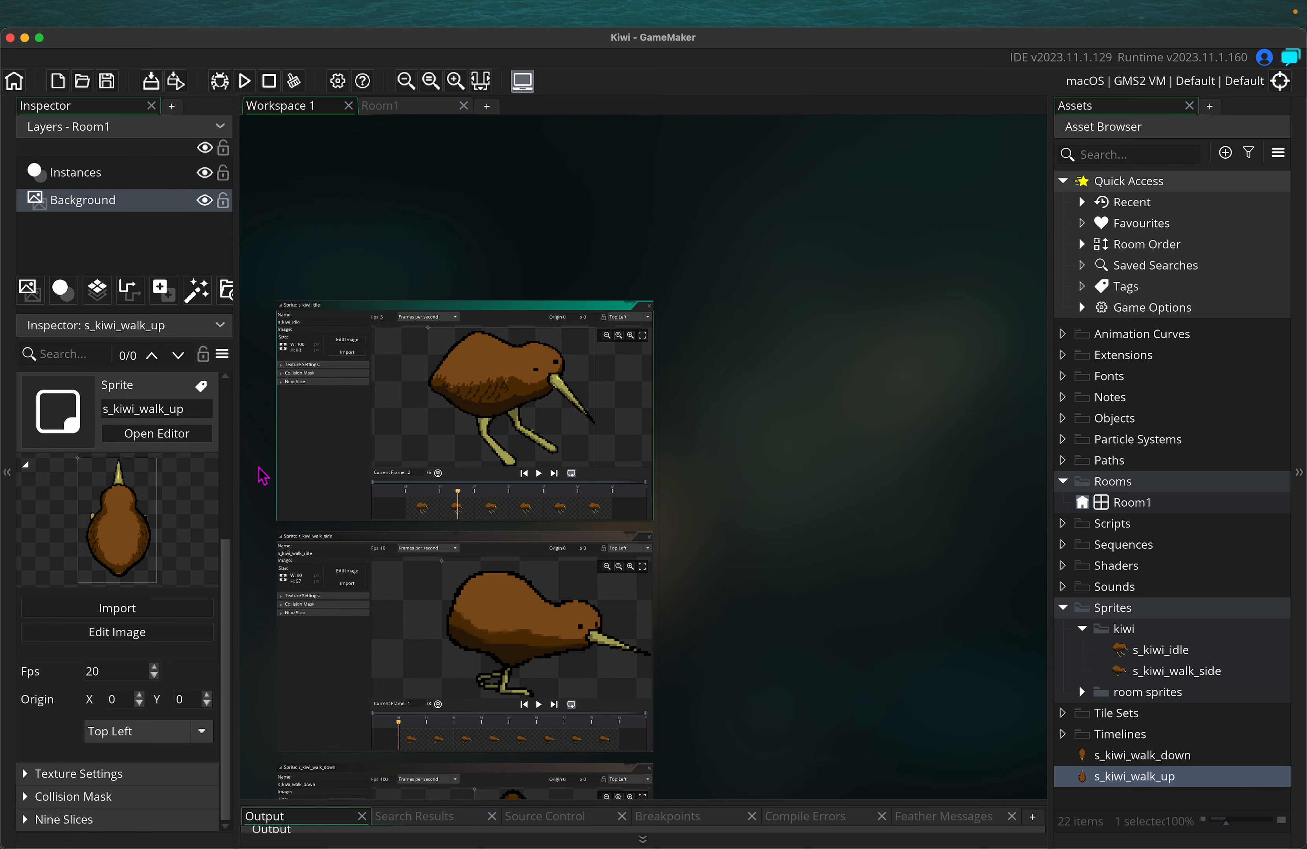
pyautogui.scroll(-2, 297, 451)
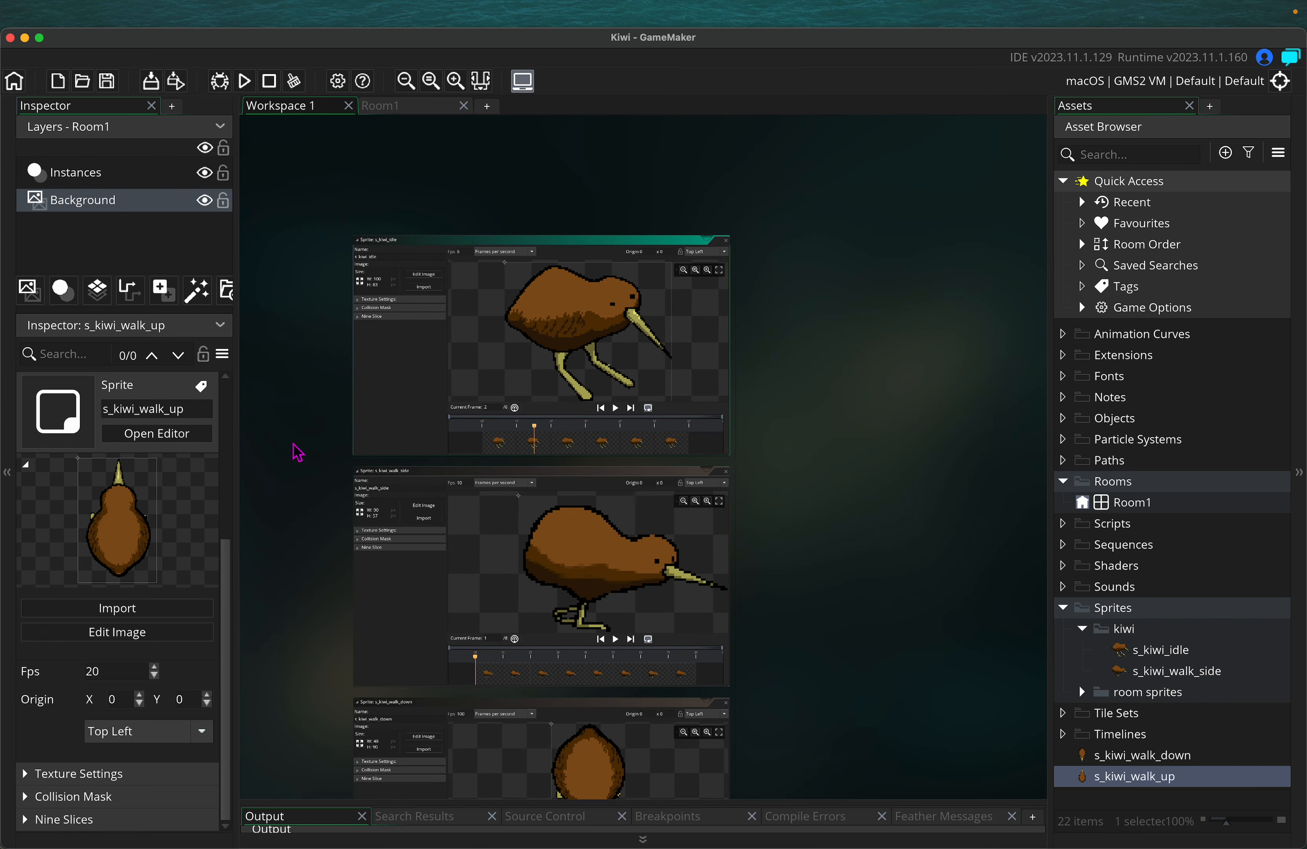
pyautogui.scroll(2, 293, 444)
pyautogui.scroll(-2, 293, 444)
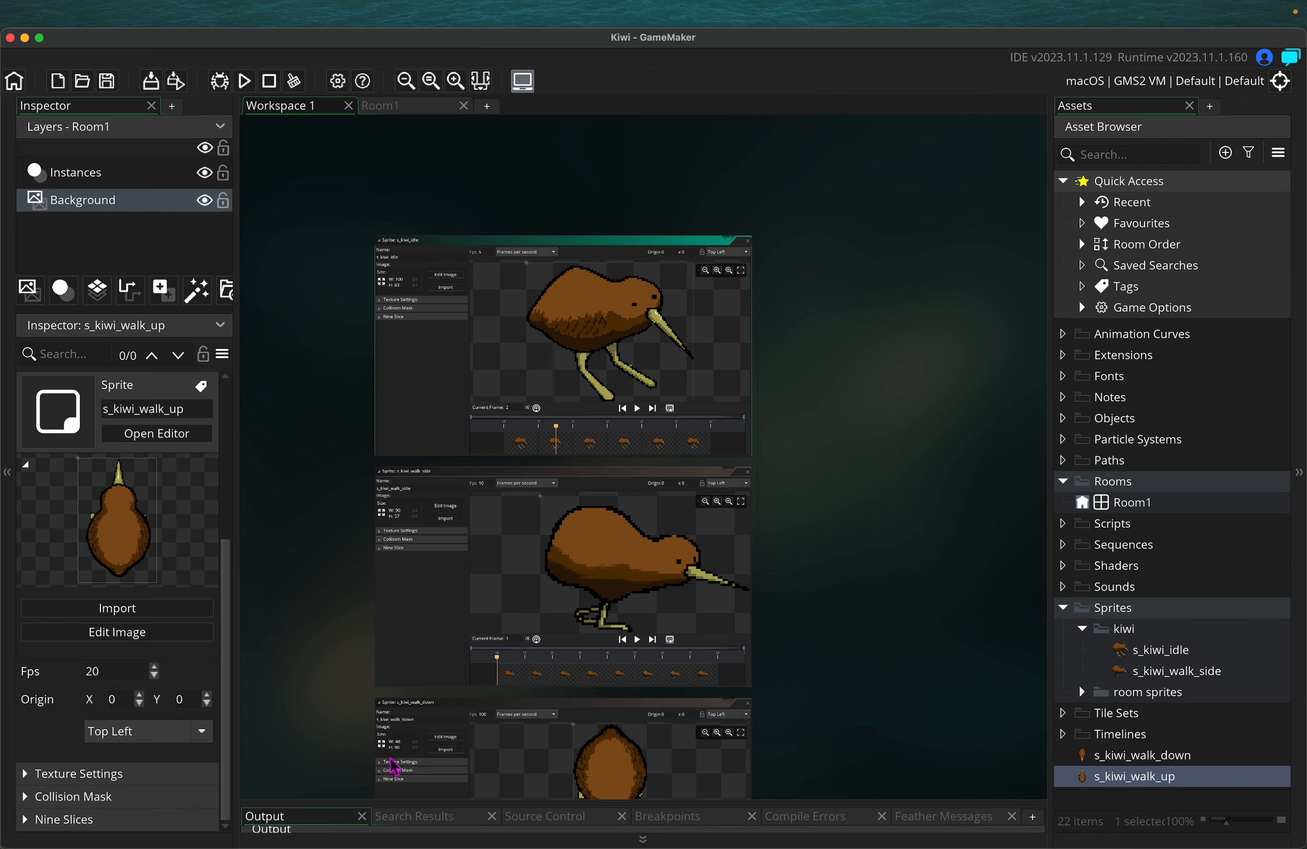
pyautogui.scroll(-5, 847, 664)
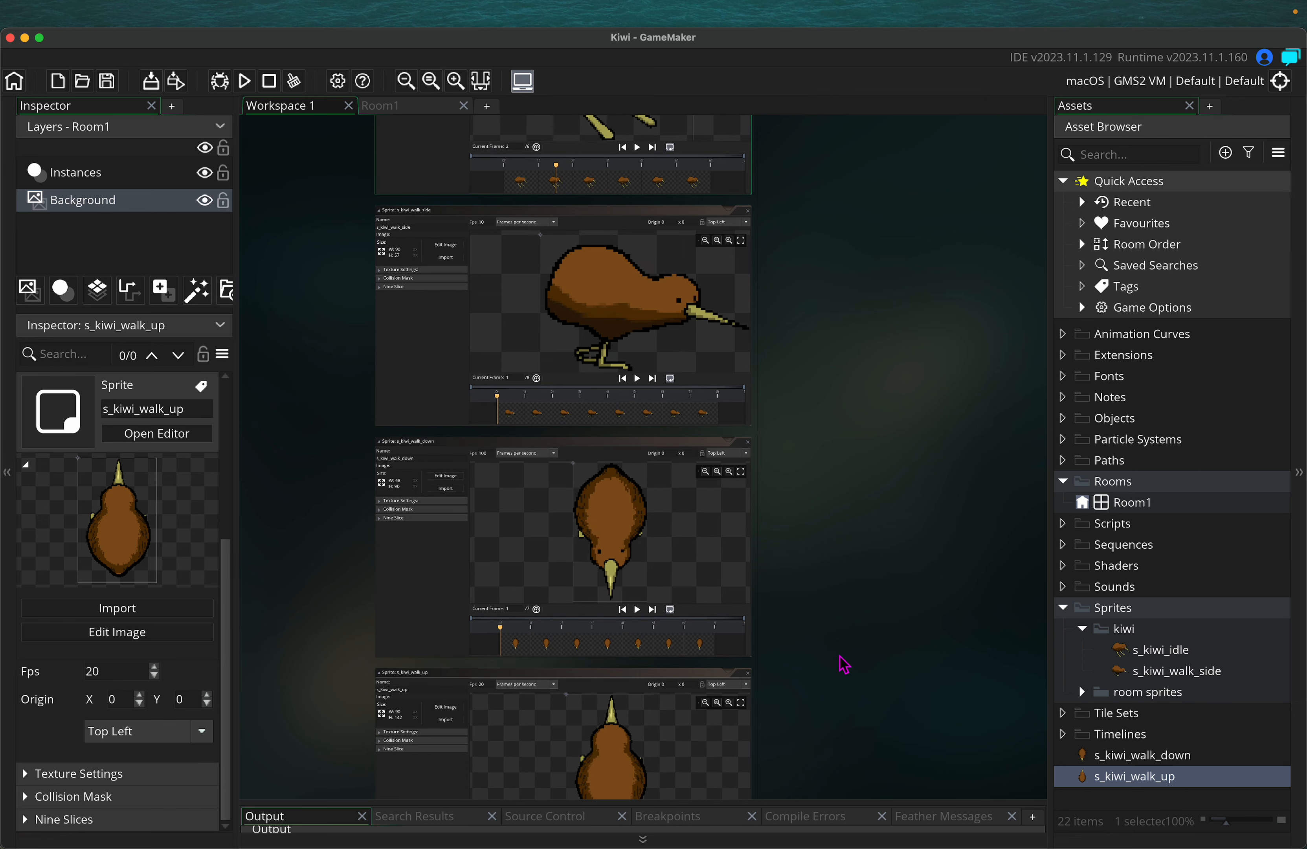
pyautogui.scroll(5, 842, 663)
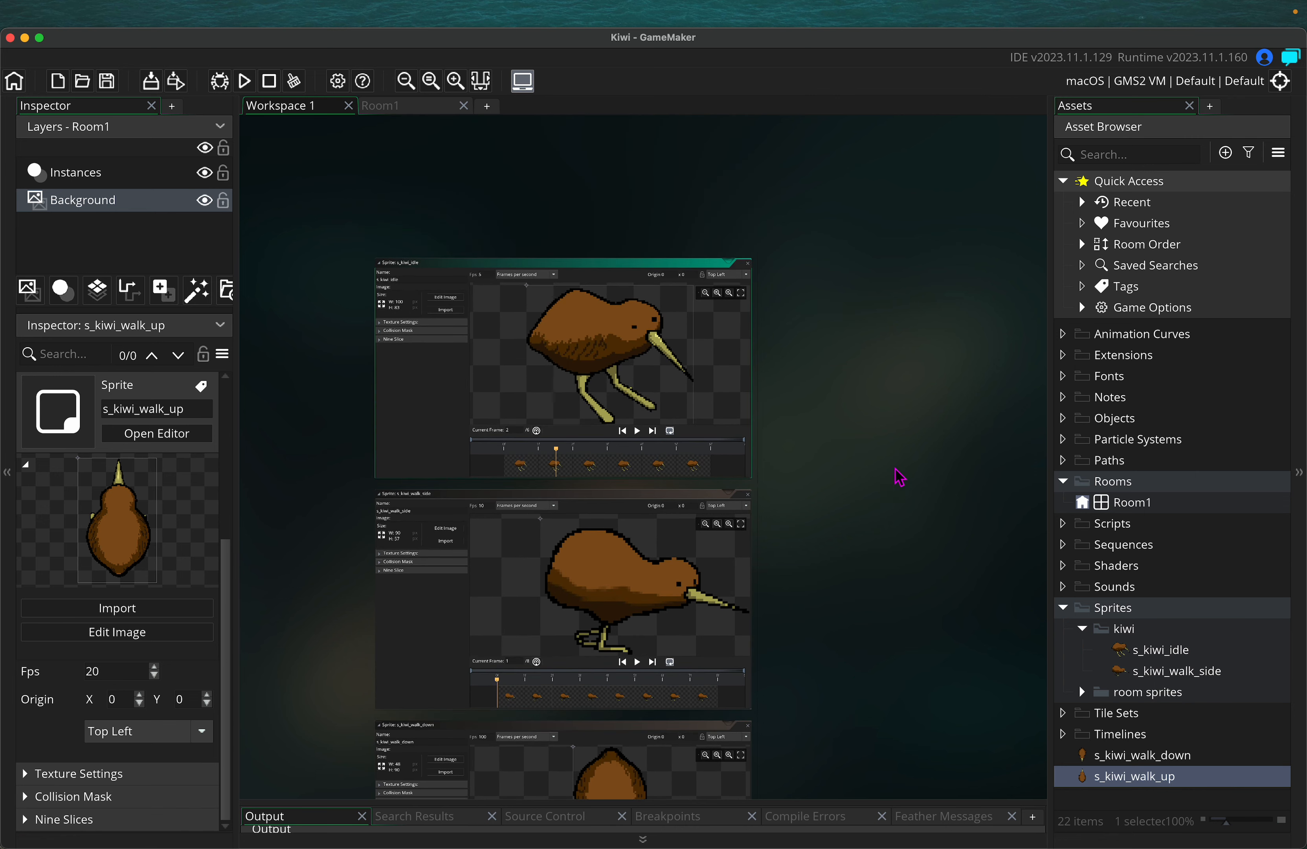
pyautogui.scroll(2, 806, 377)
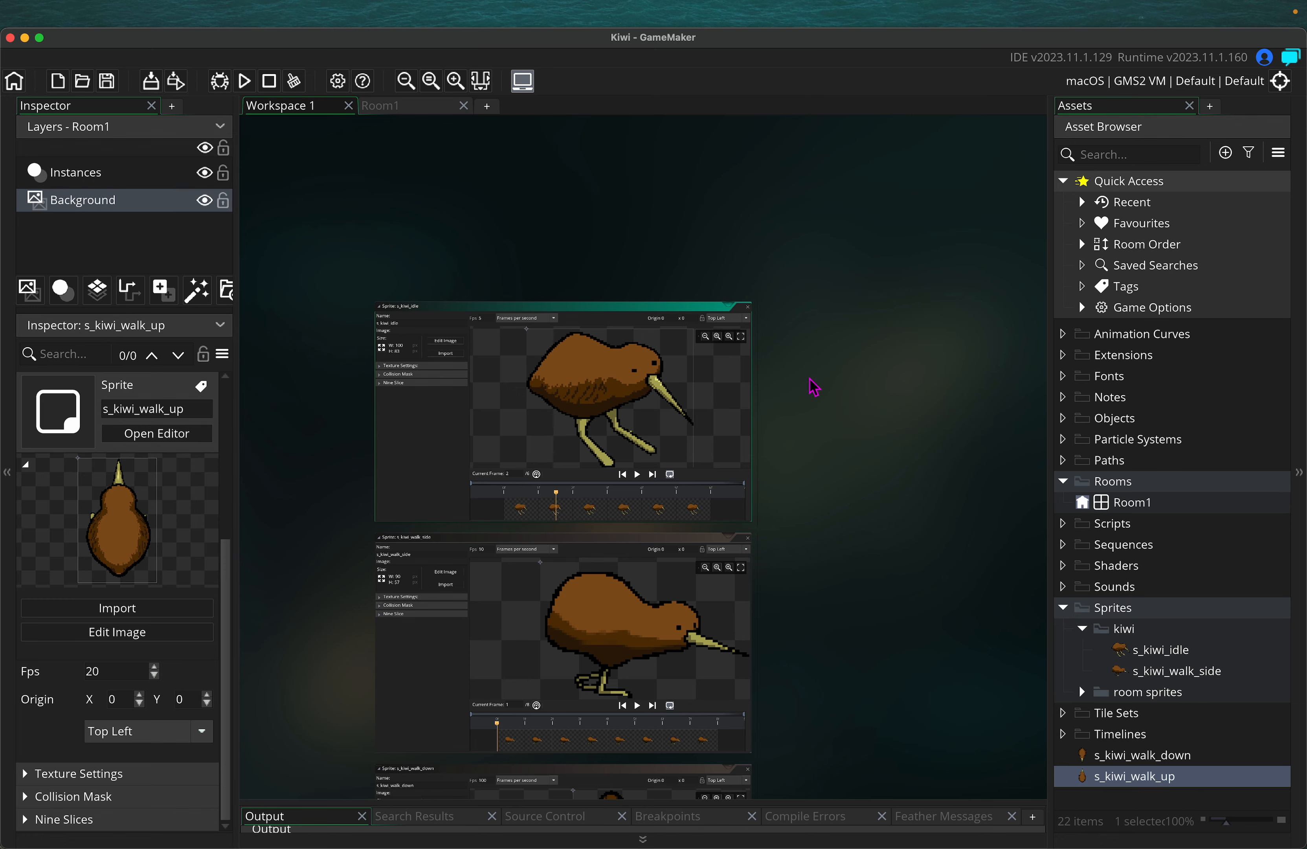
pyautogui.keyDown('ctrl'); pyautogui.scroll(5, 783, 396); pyautogui.keyUp('ctrl')
pyautogui.hscroll(-3, 782, 394)
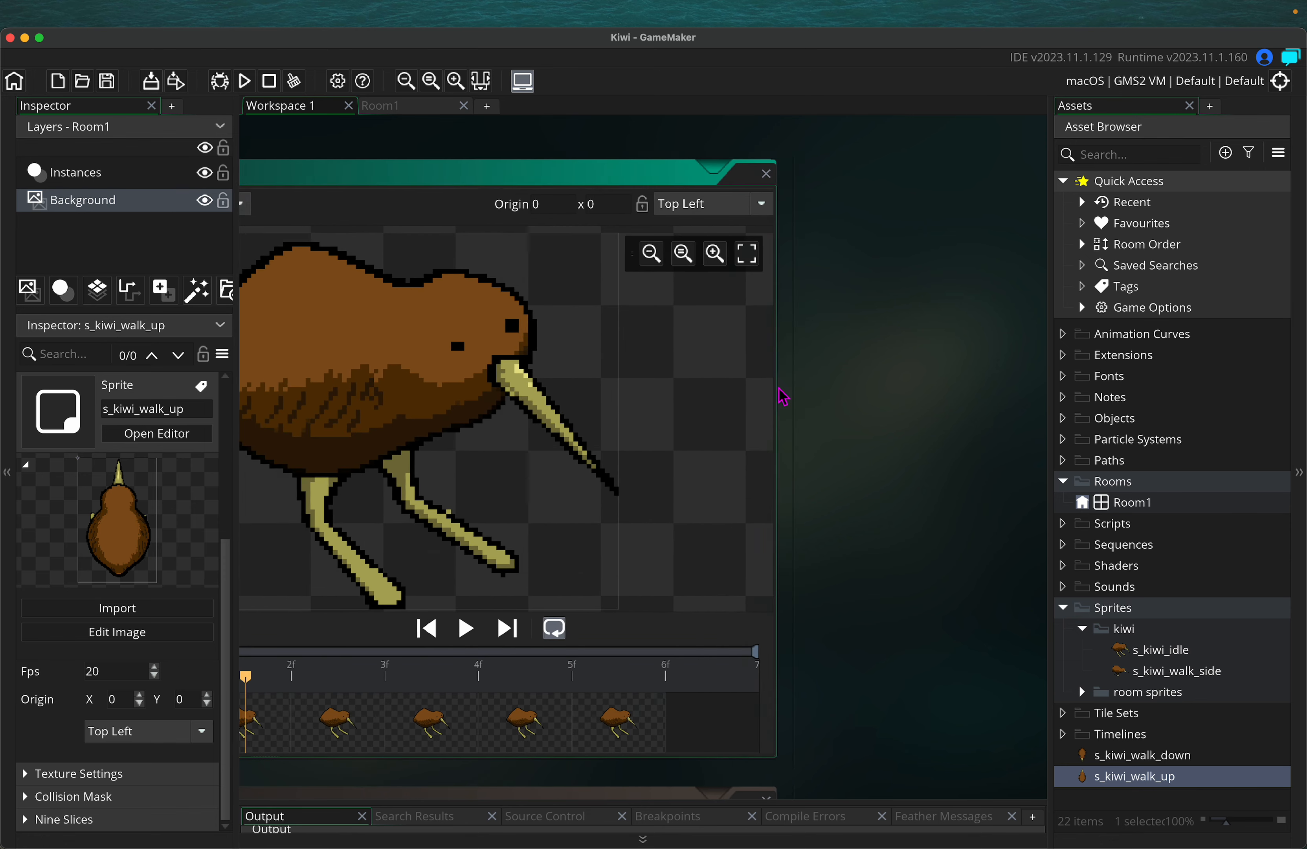
pyautogui.keyDown('ctrl'); pyautogui.scroll(-3, 832, 369); pyautogui.keyUp('ctrl')
pyautogui.hscroll(-3, 930, 368)
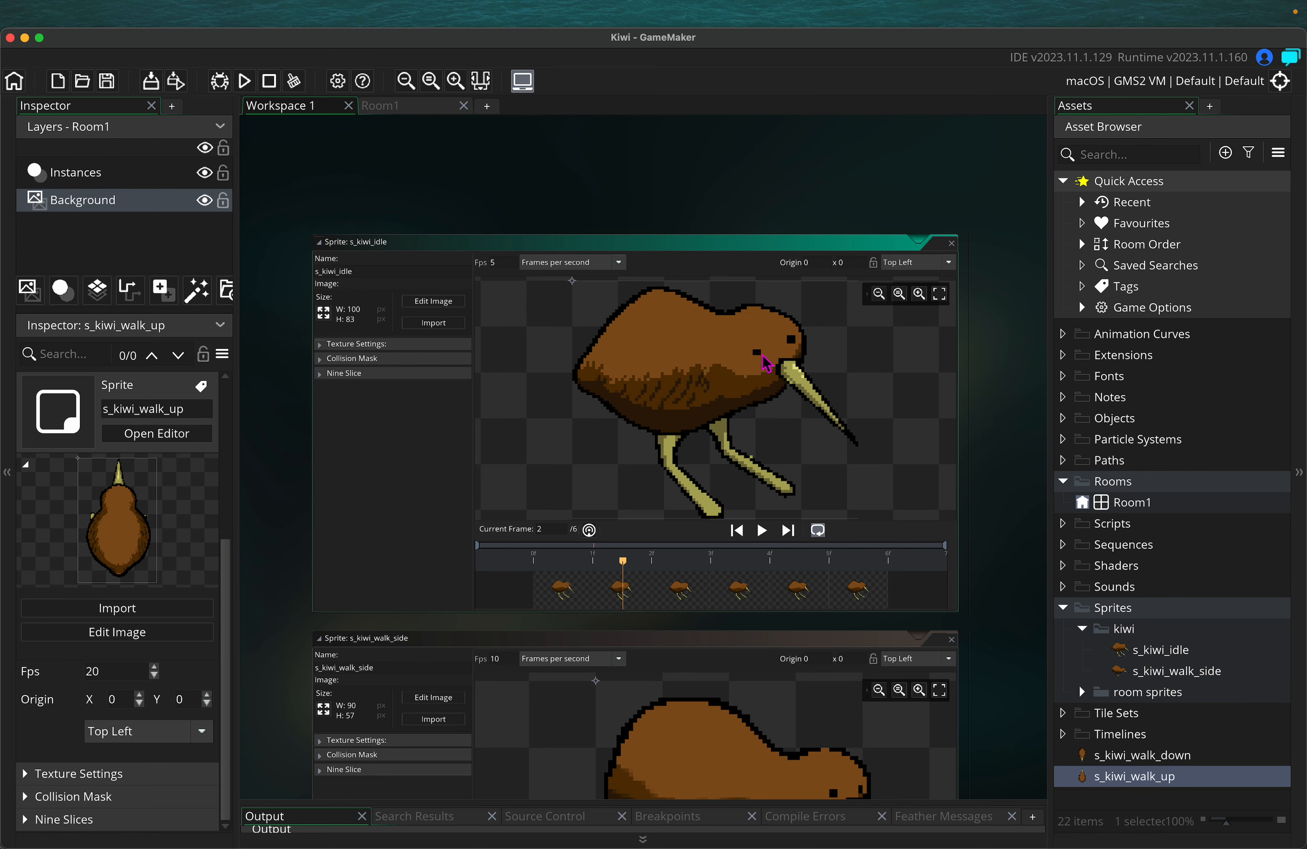
# Open the s_kiwi_idle frames for pixel editing and load the eye's black into the Pencil
pyautogui.click(431, 301)
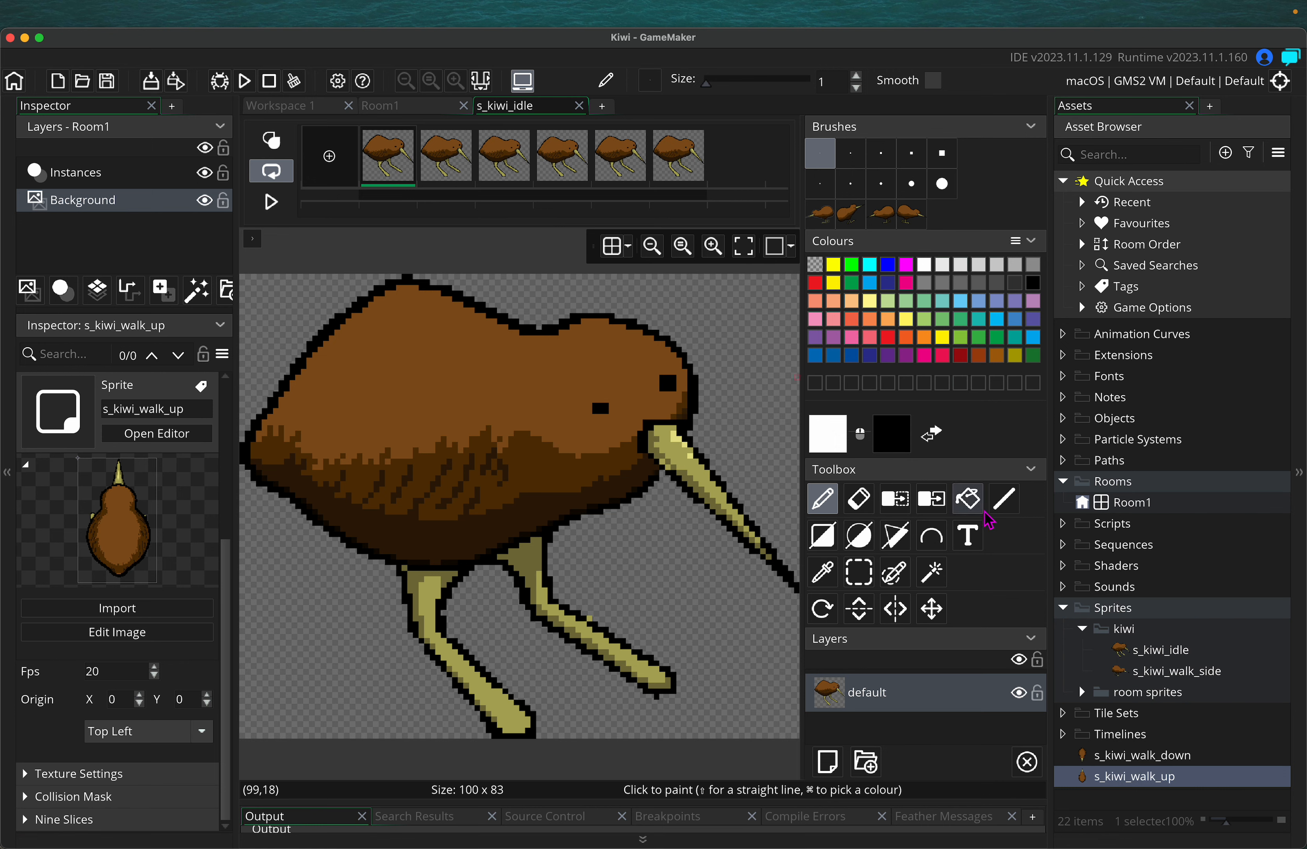
pyautogui.click(827, 578)
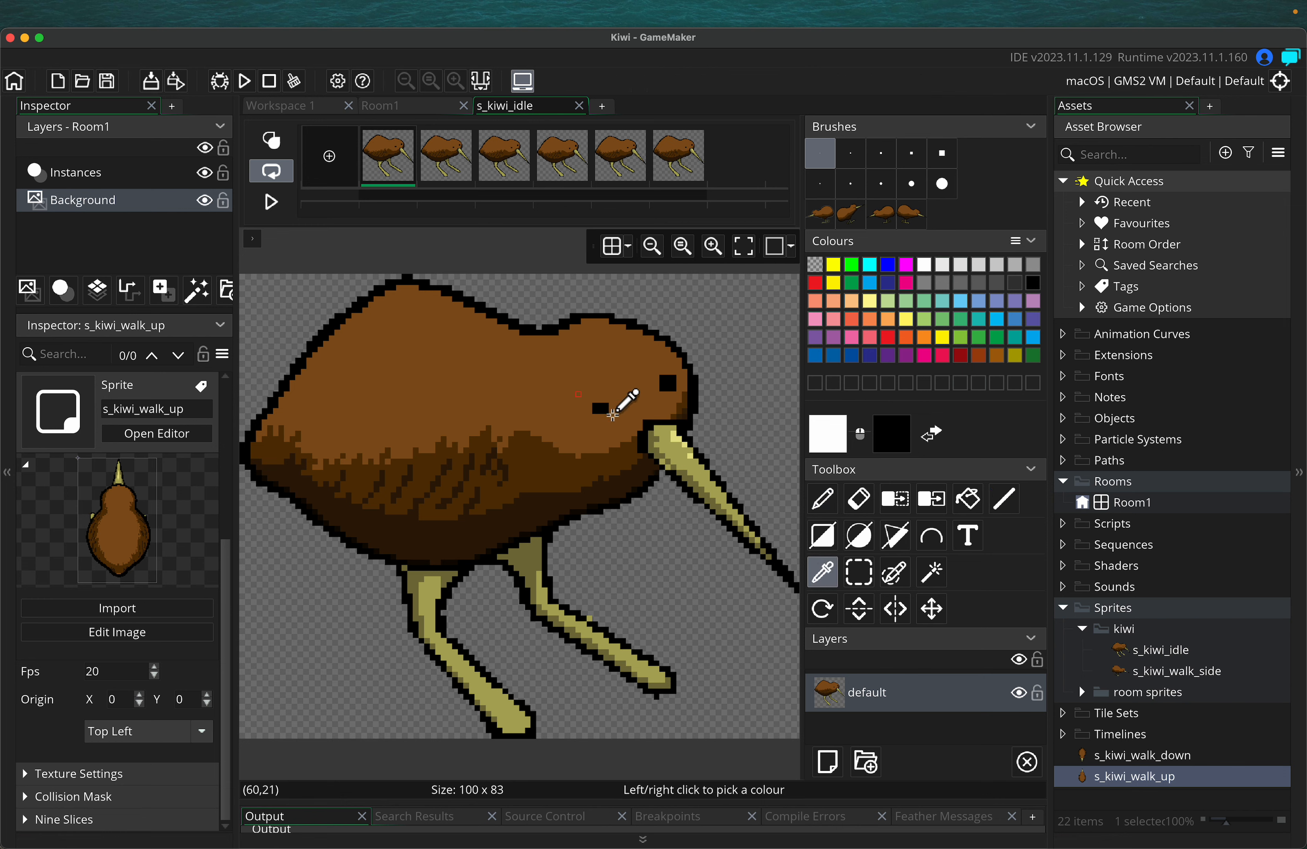
pyautogui.click(603, 408)
pyautogui.click(822, 498)
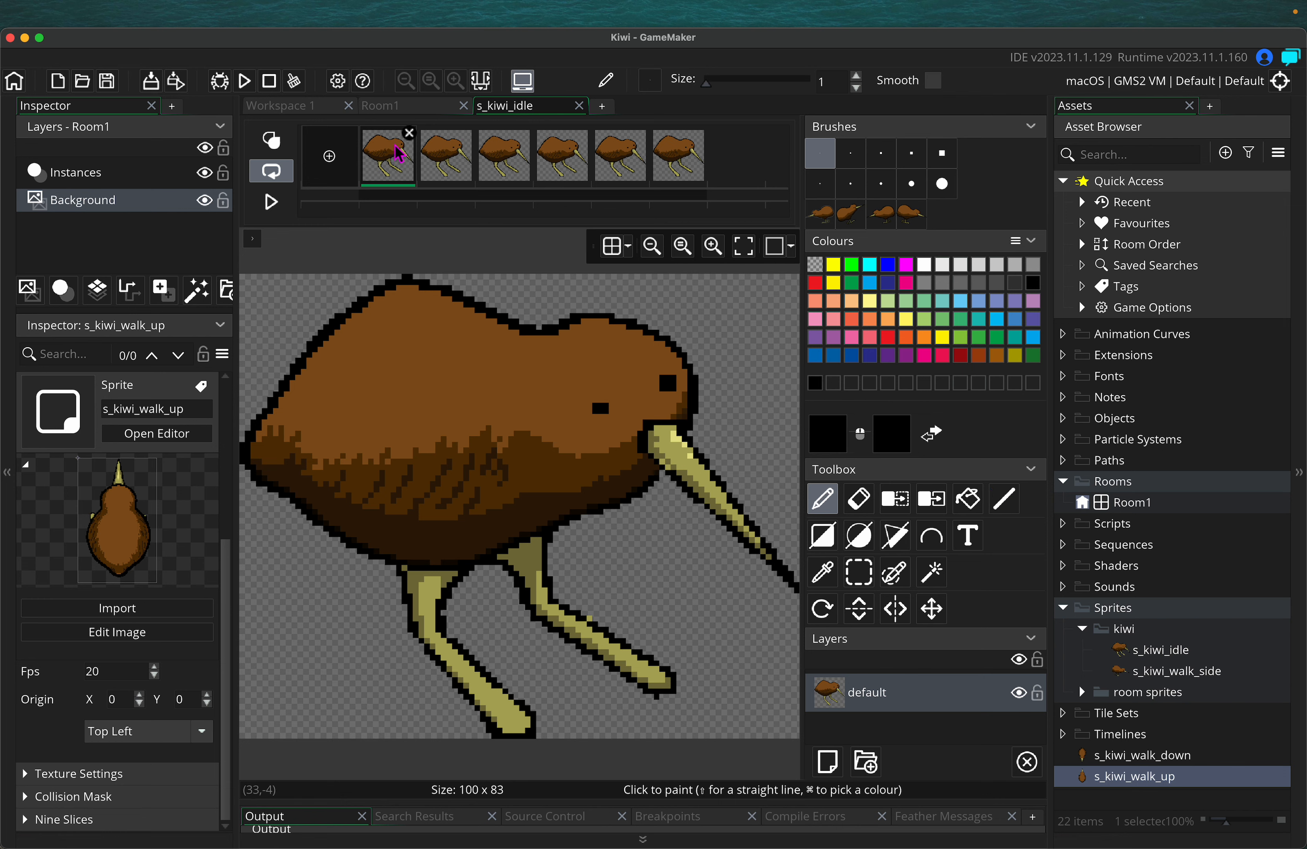
# Look through idle frames 1 to 6, then return to frame 1
pyautogui.click(440, 168)
pyautogui.click(405, 157)
pyautogui.click(453, 156)
pyautogui.click(499, 168)
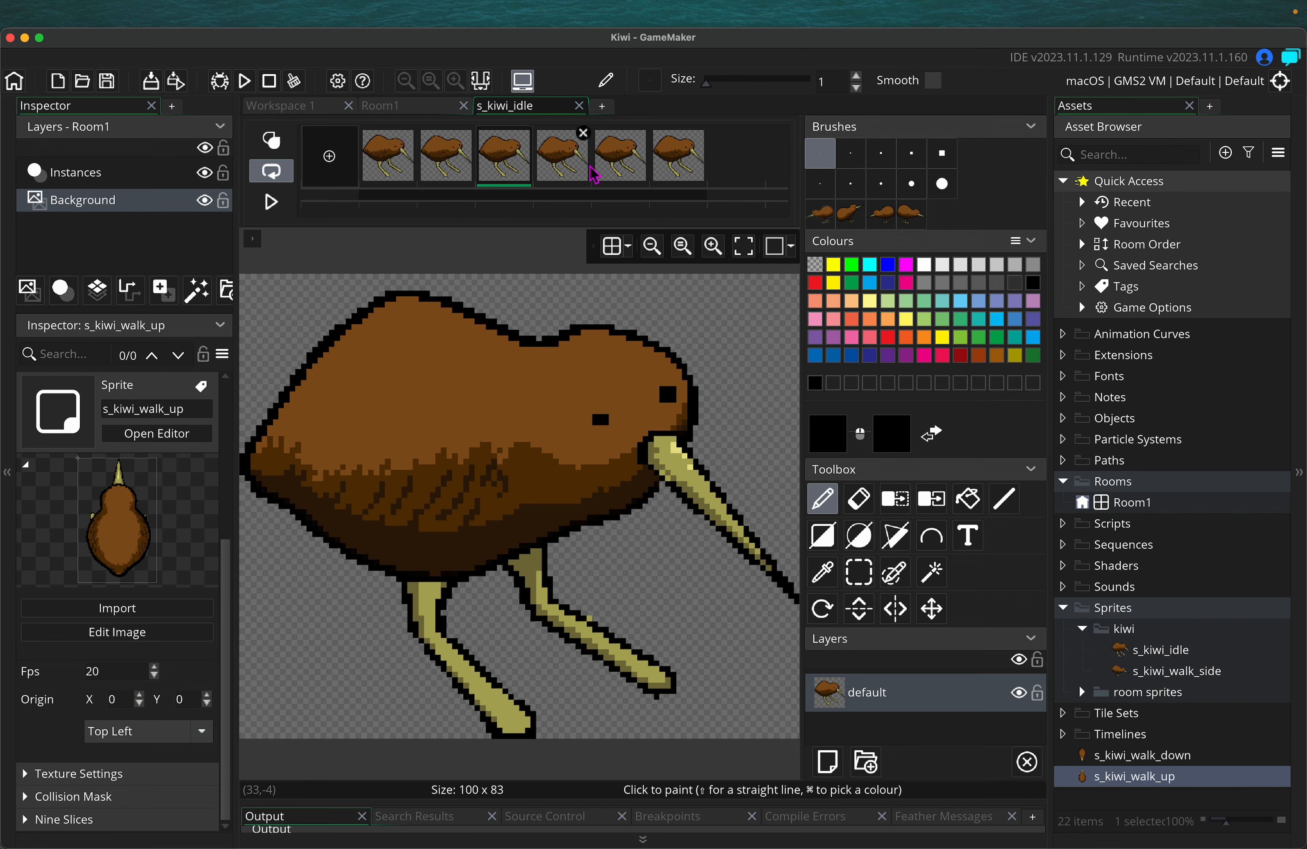
pyautogui.click(561, 165)
pyautogui.click(621, 166)
pyautogui.click(682, 174)
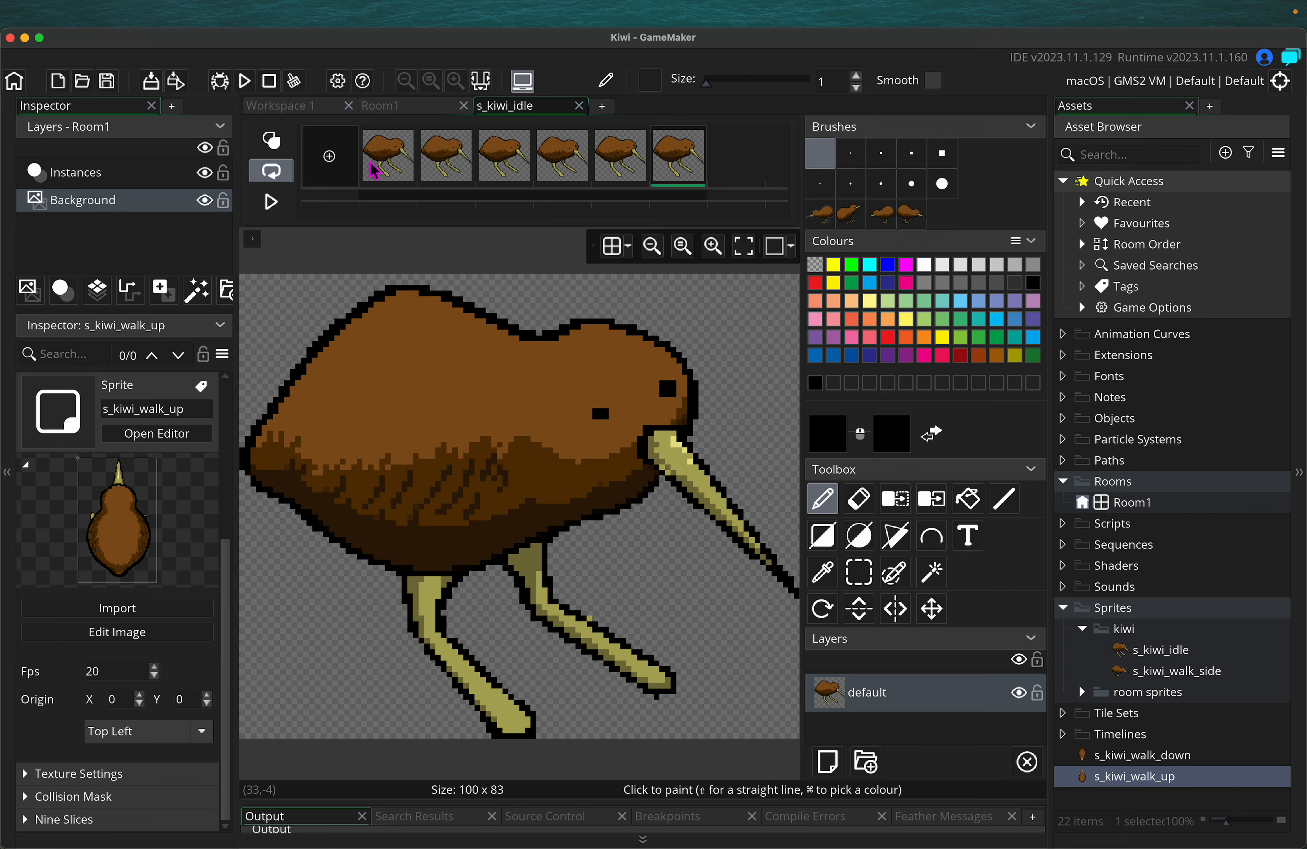
pyautogui.click(374, 168)
# Paint a second black eye pixel on each of frames 1 through 6
pyautogui.click(599, 407)
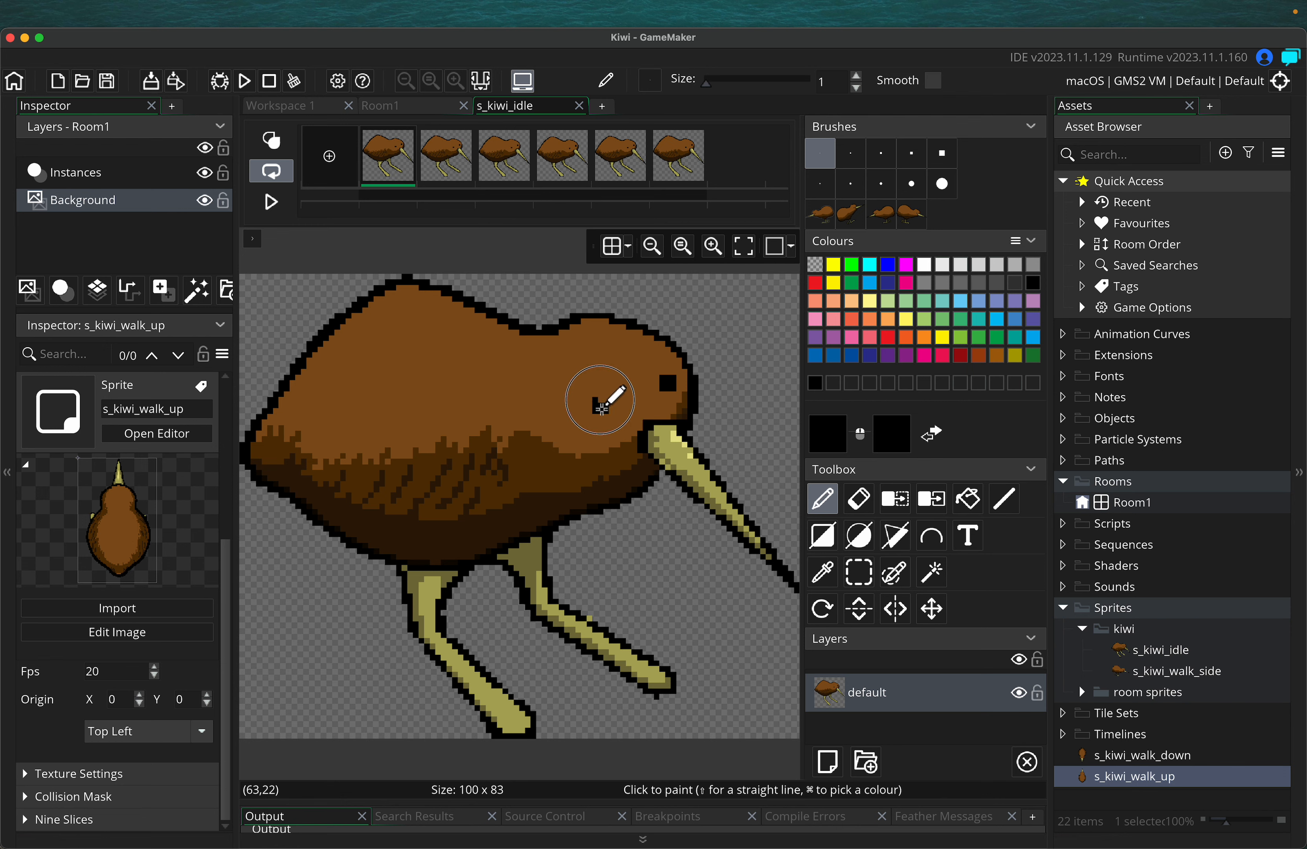
pyautogui.click(449, 184)
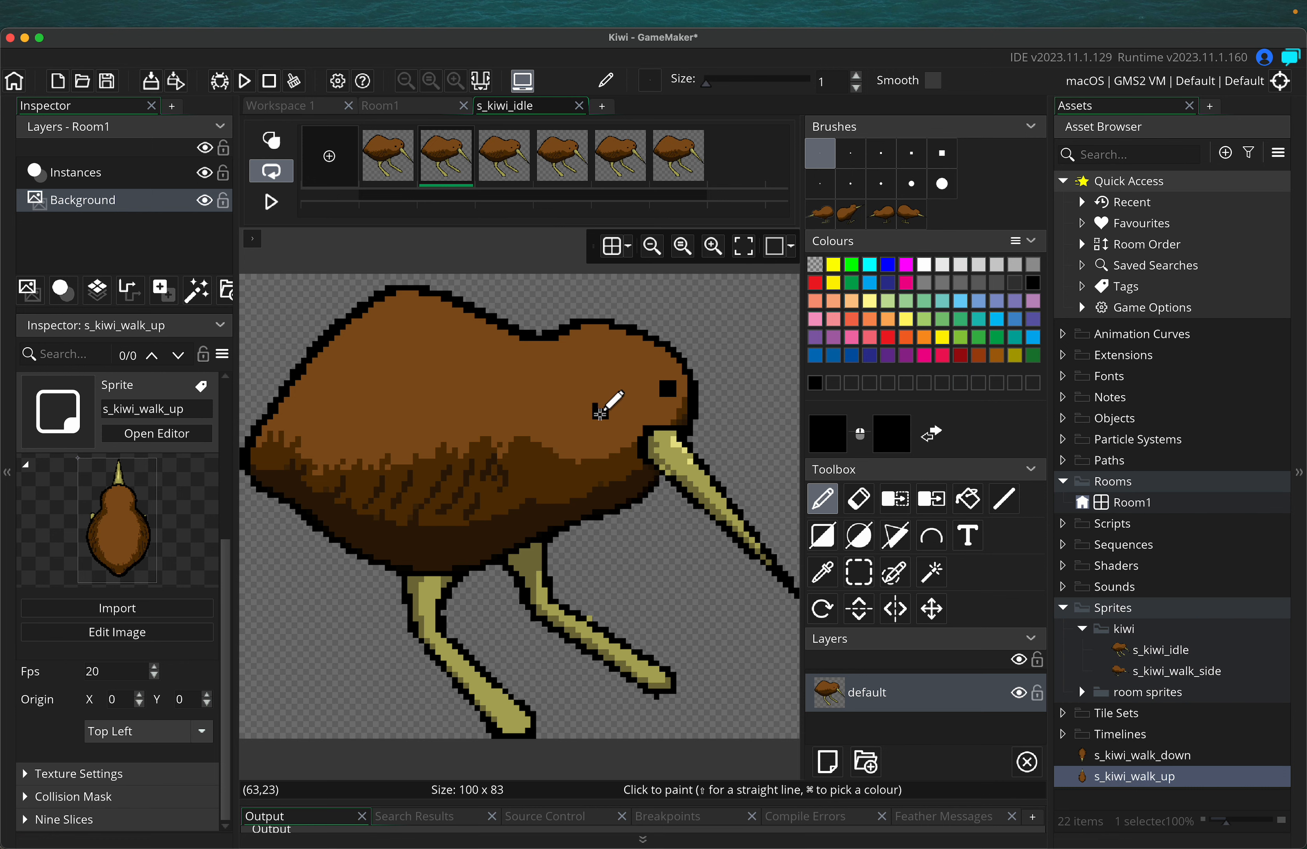
pyautogui.click(600, 410)
pyautogui.click(485, 162)
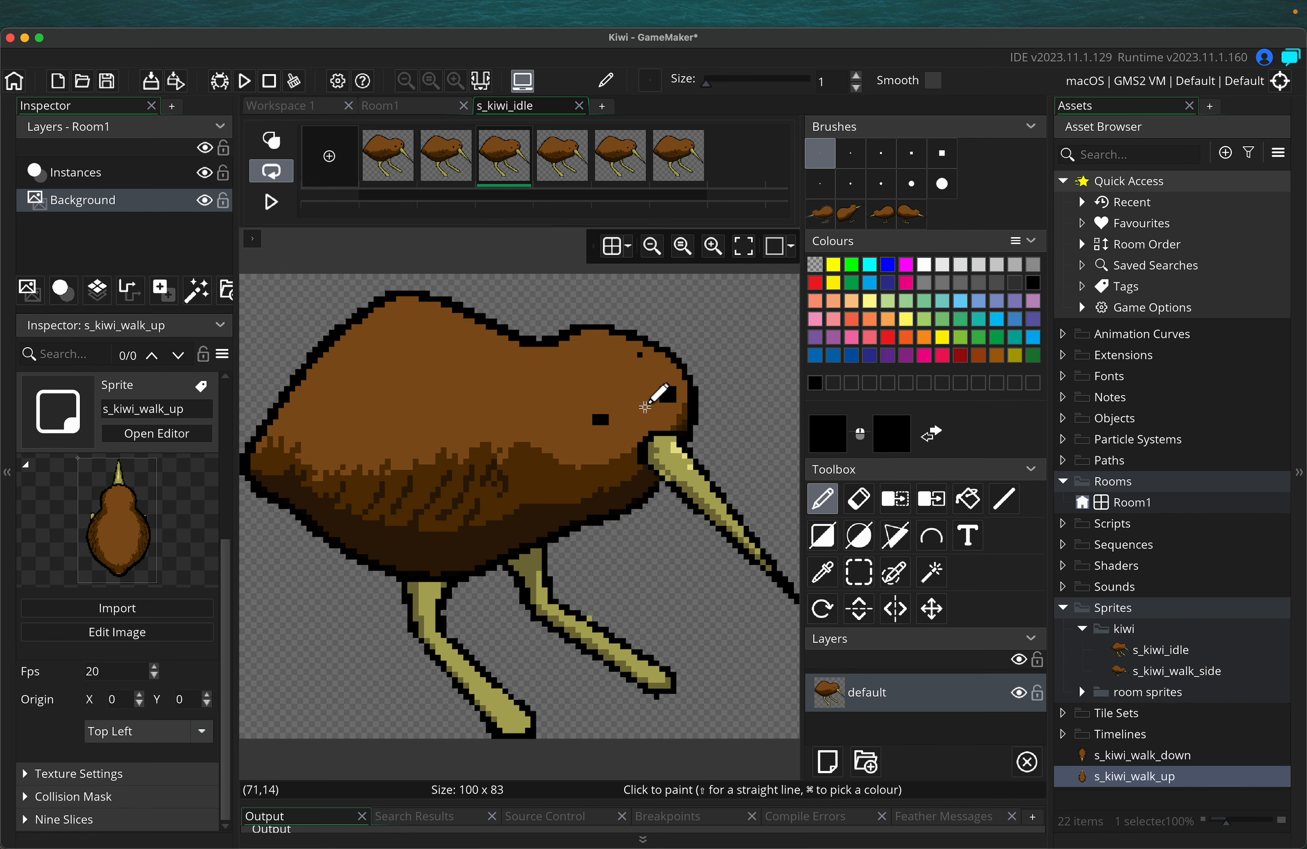
pyautogui.click(601, 415)
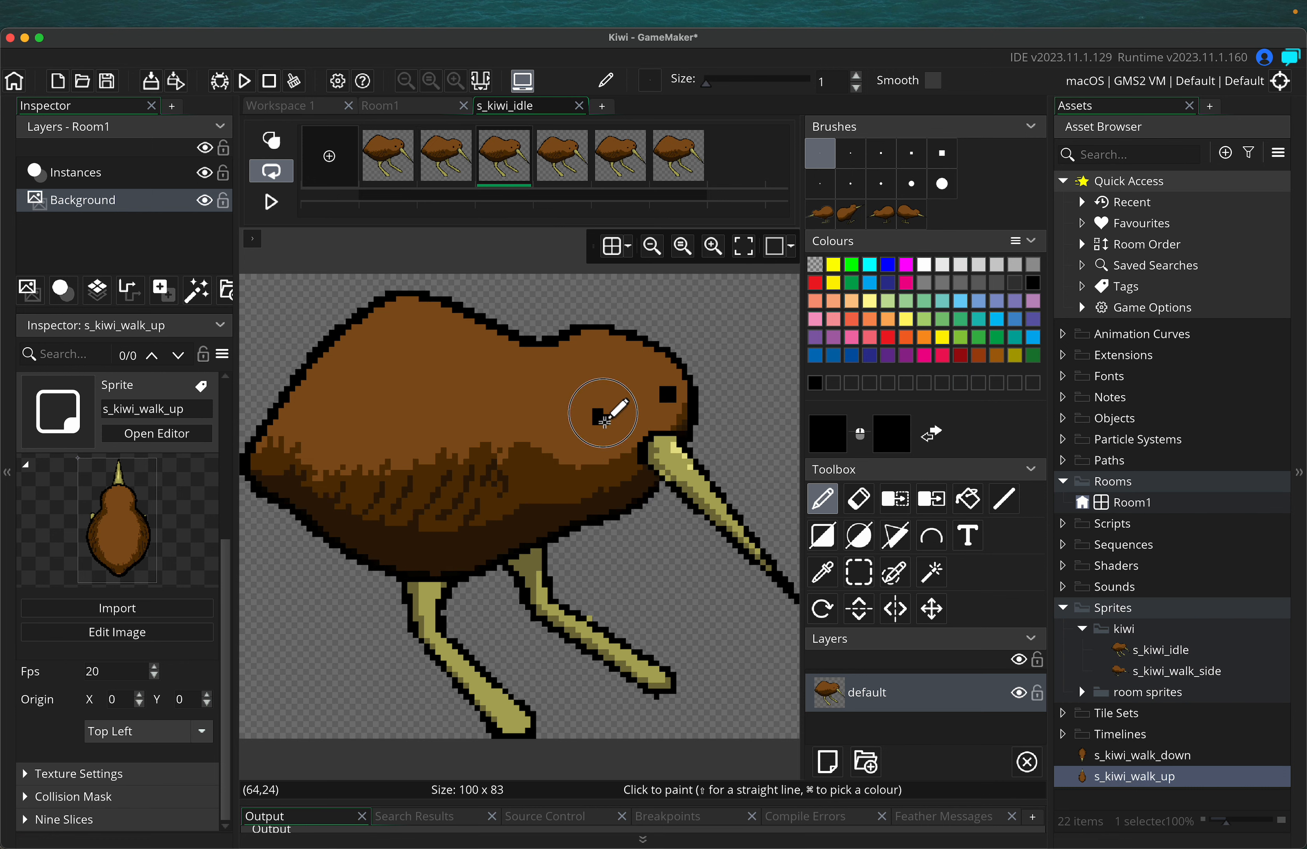
pyautogui.click(562, 163)
pyautogui.click(599, 427)
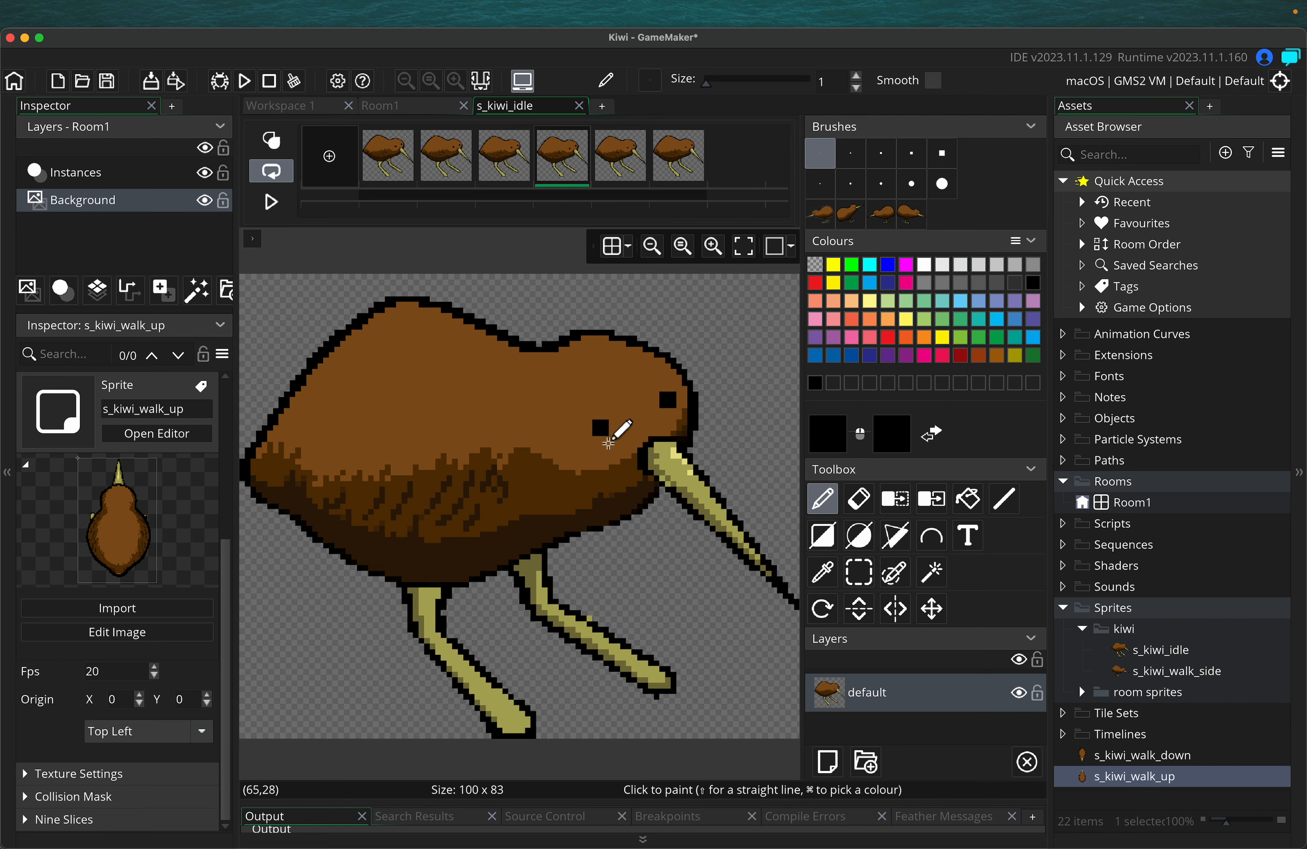
pyautogui.click(620, 166)
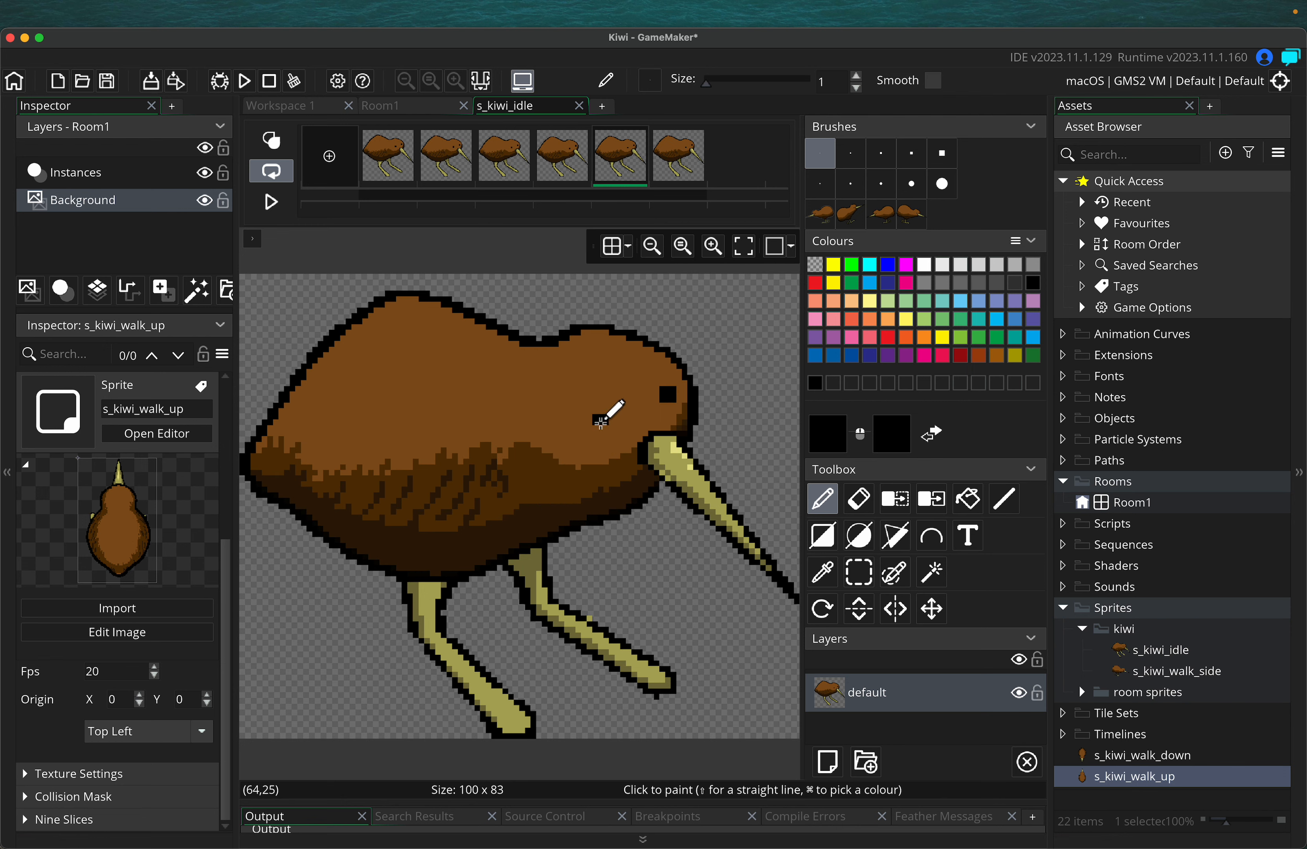
pyautogui.click(599, 411)
pyautogui.click(678, 160)
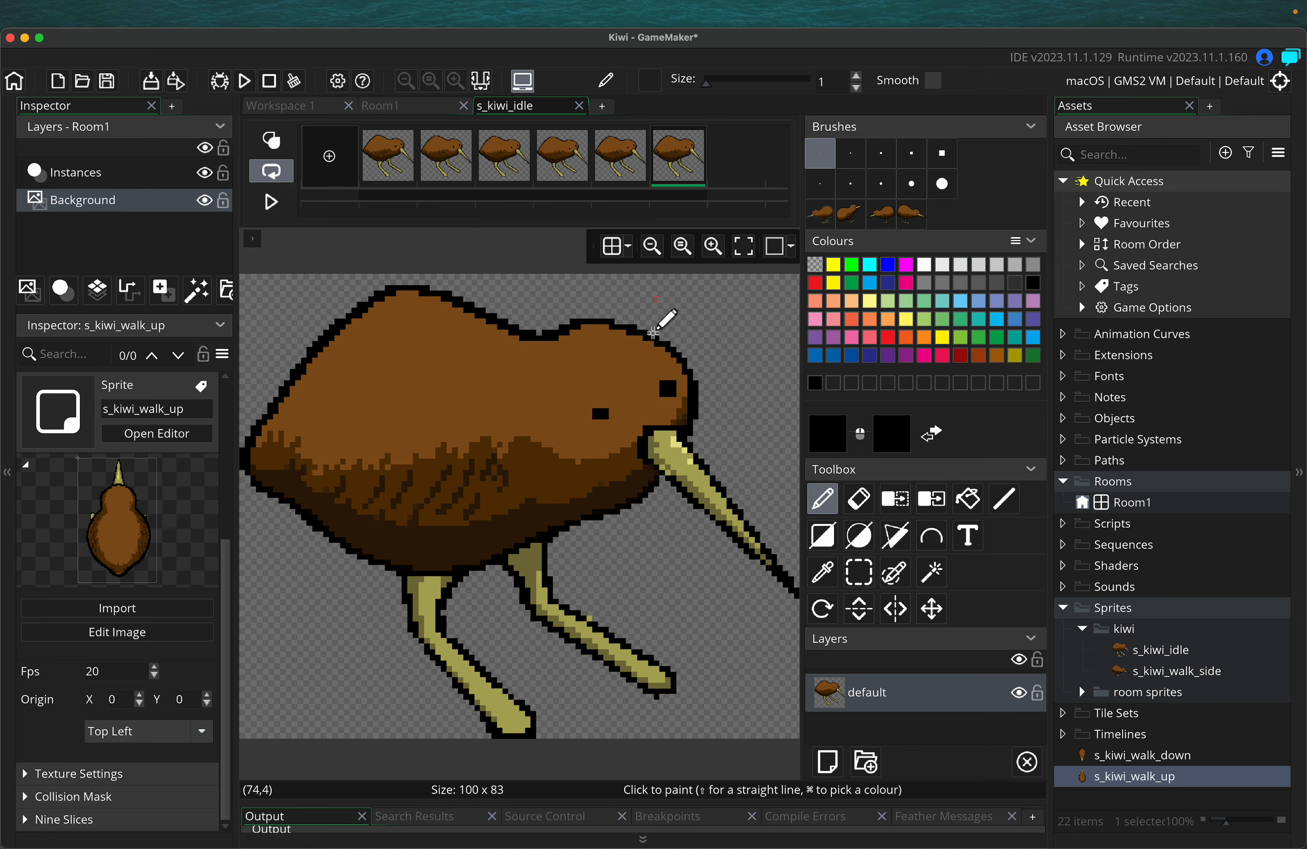
pyautogui.click(600, 407)
# Play the animation to check, fix frame 4's missing eye pixel, and sample the brown body colour
pyautogui.click(273, 202)
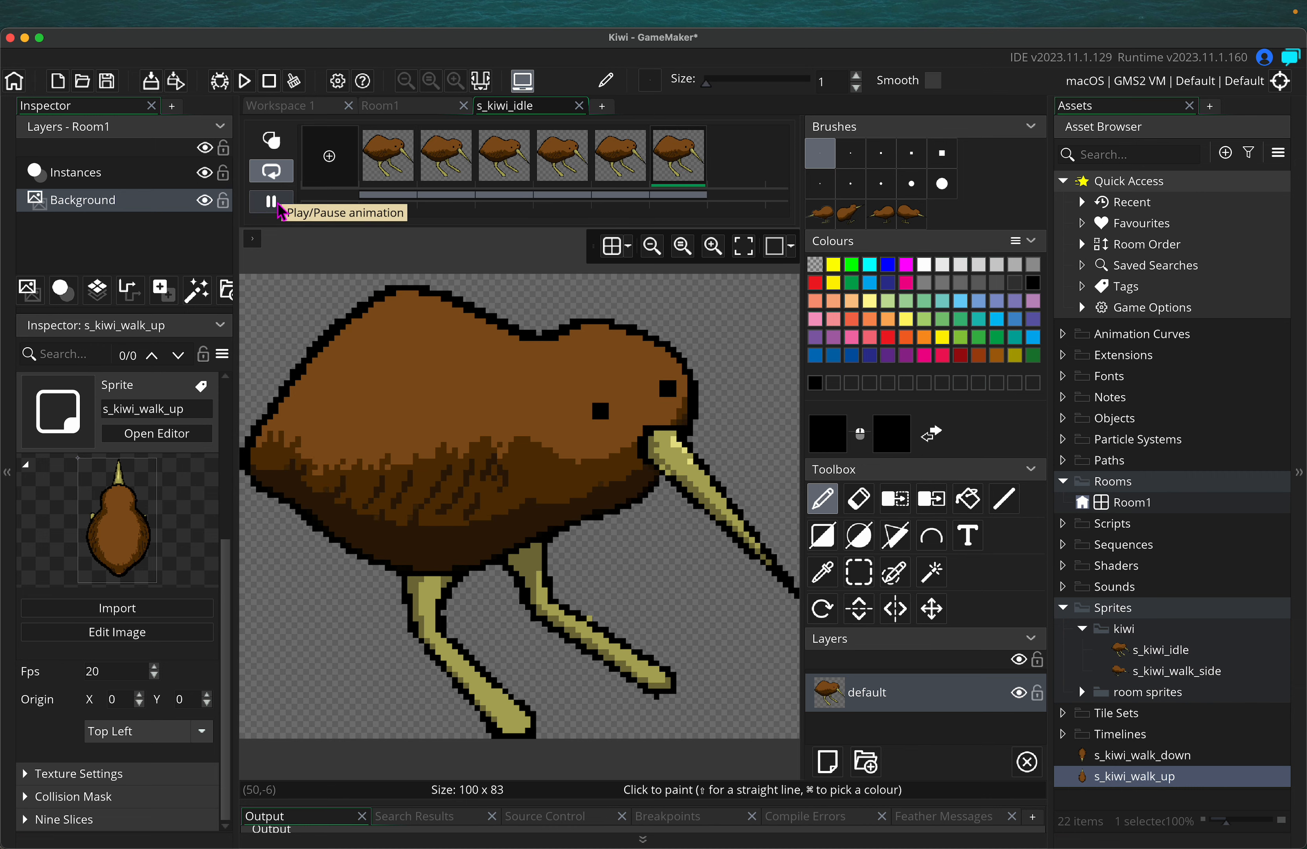
pyautogui.click(279, 208)
pyautogui.click(562, 157)
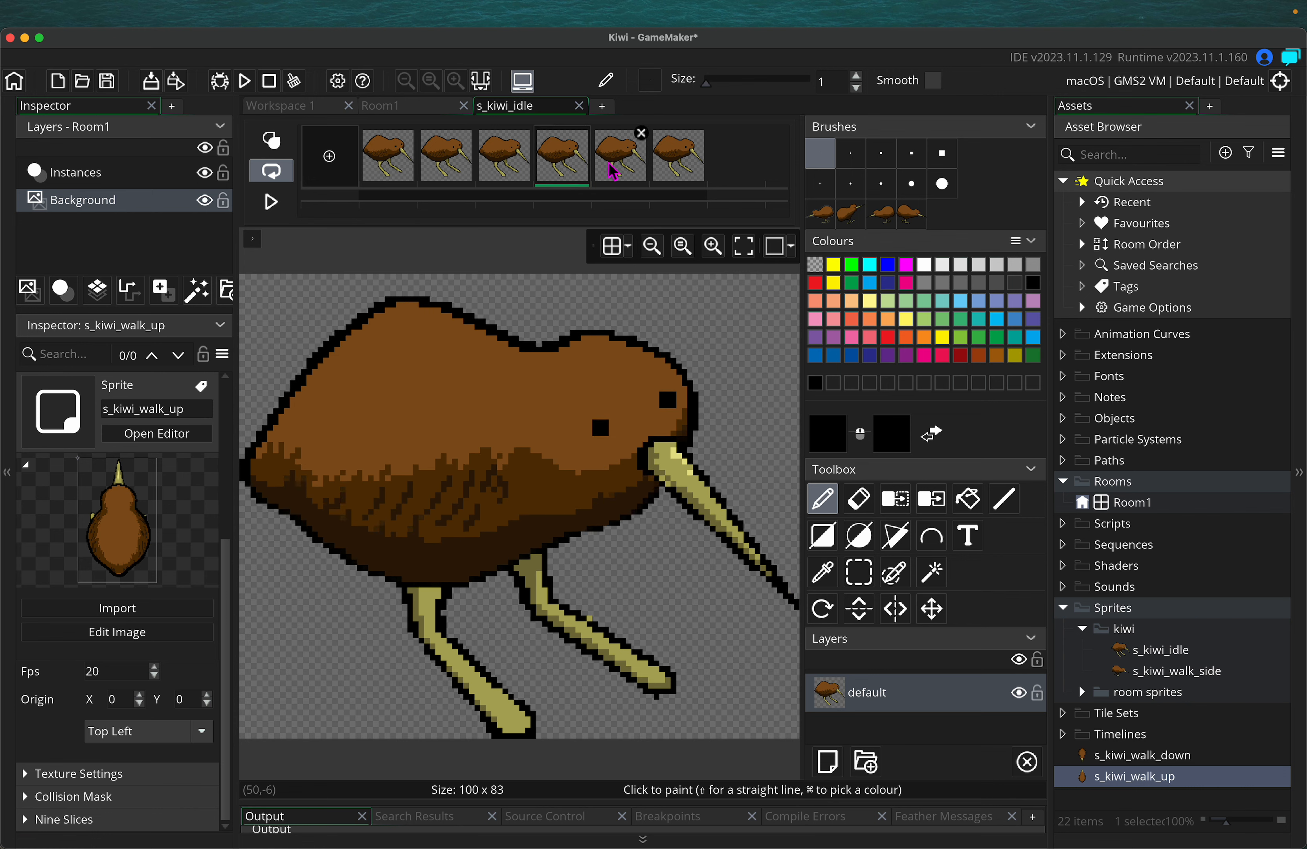
pyautogui.click(600, 424)
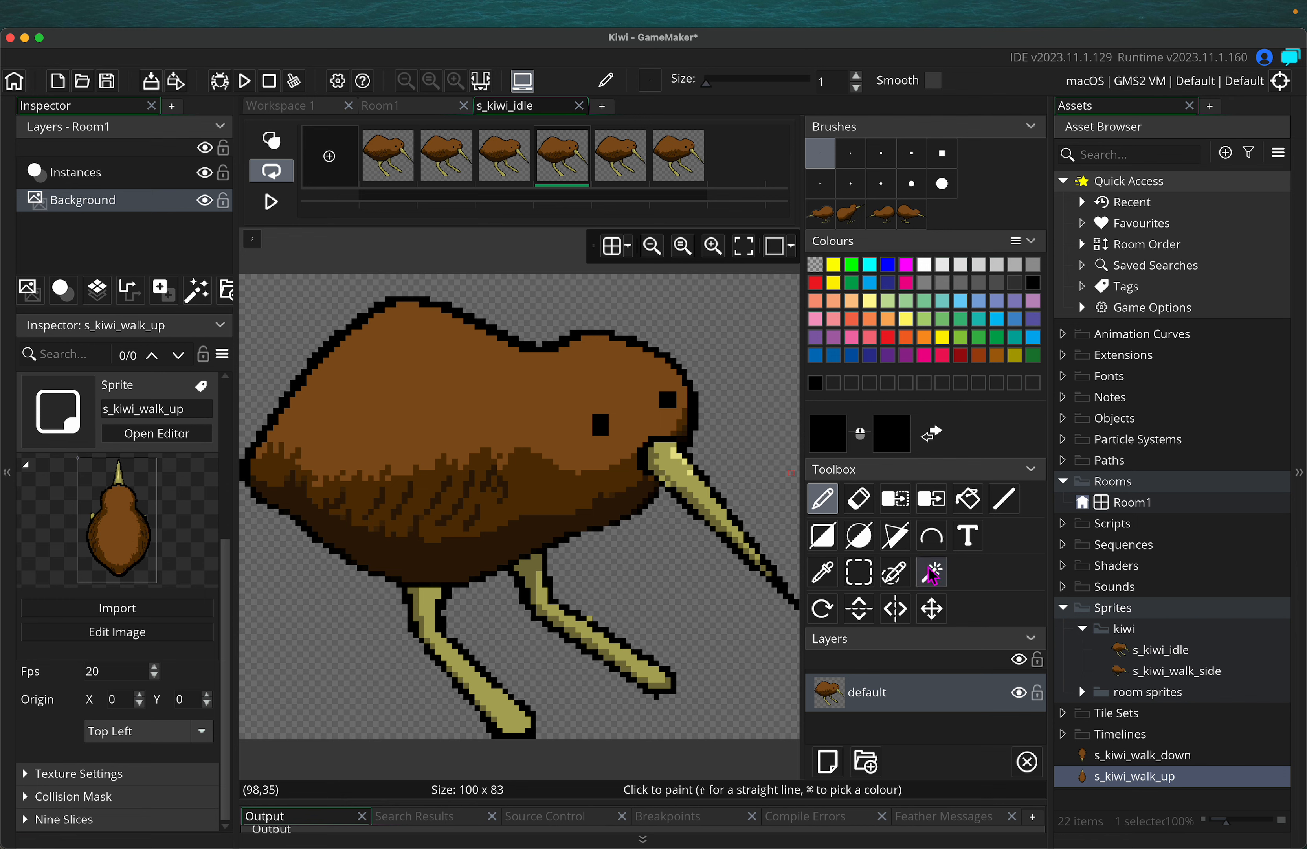
pyautogui.click(822, 572)
pyautogui.click(605, 432)
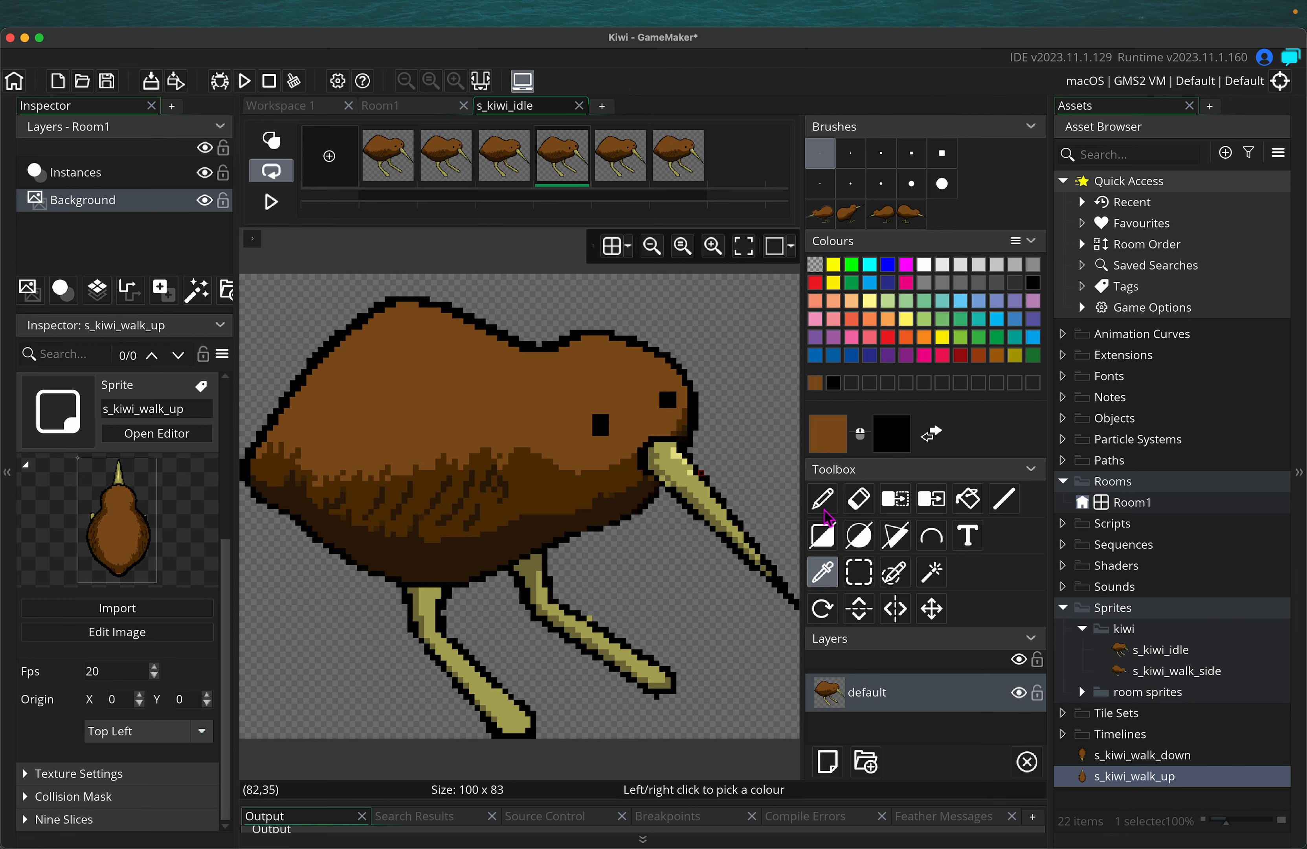
# Replay the animation, stop it on frame 1, and switch to the Eraser
pyautogui.press('d')
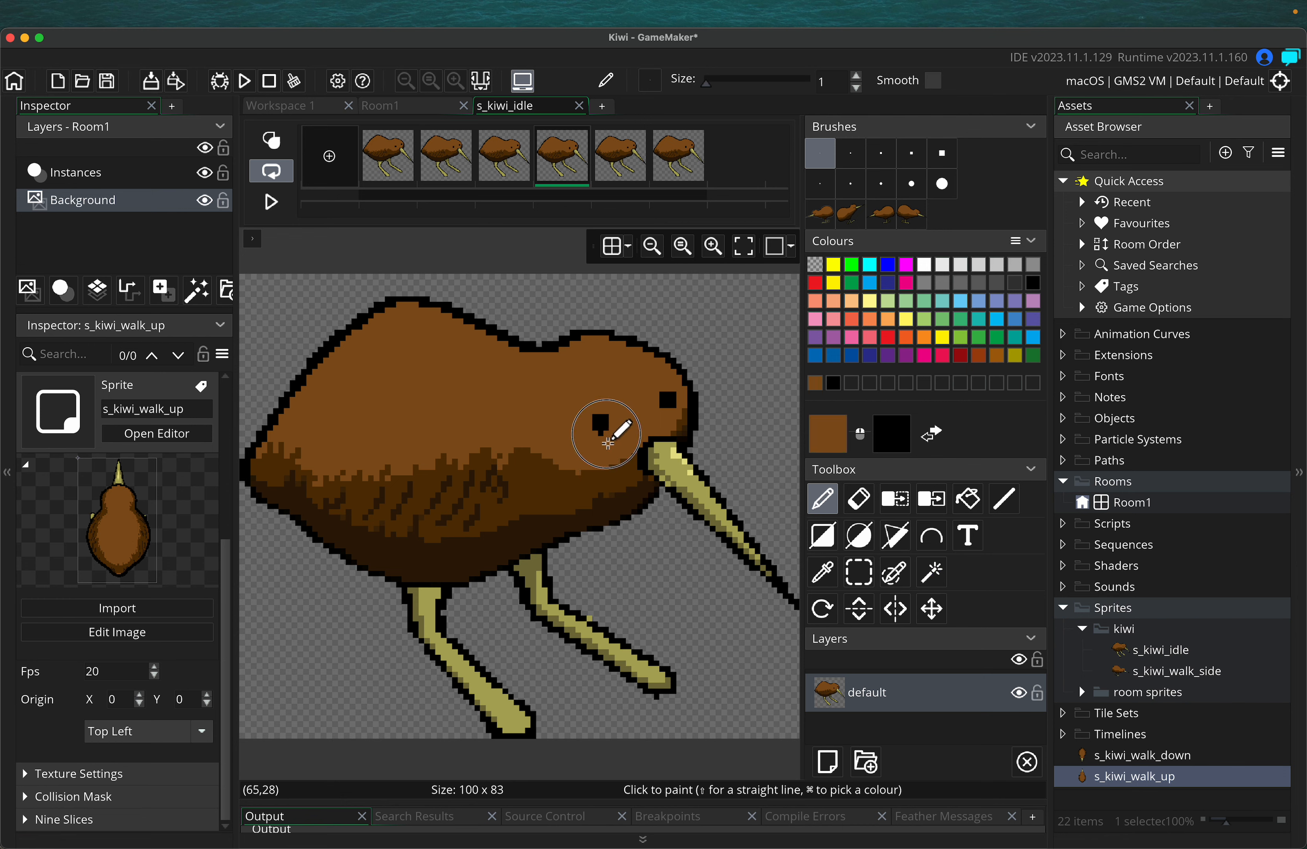
pyautogui.click(276, 210)
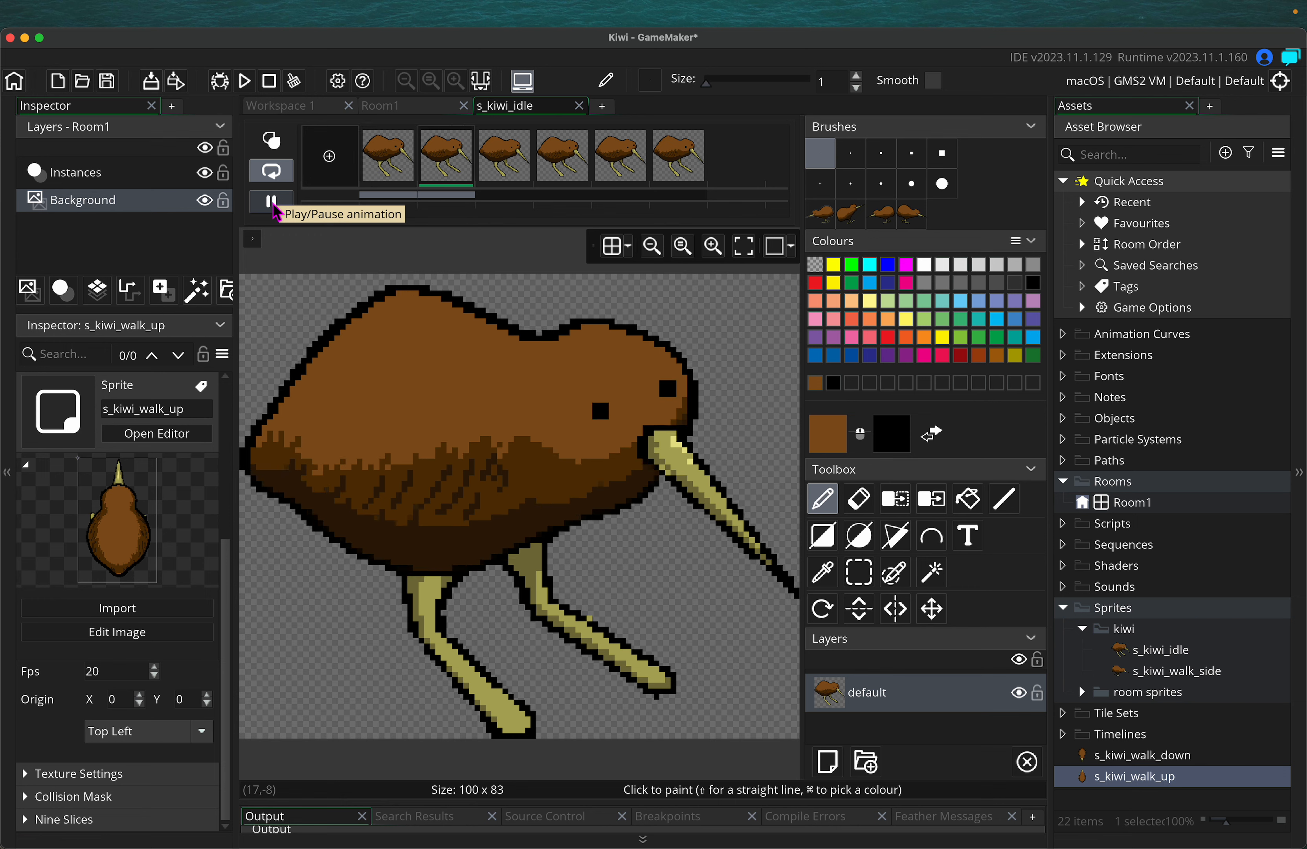
pyautogui.click(273, 205)
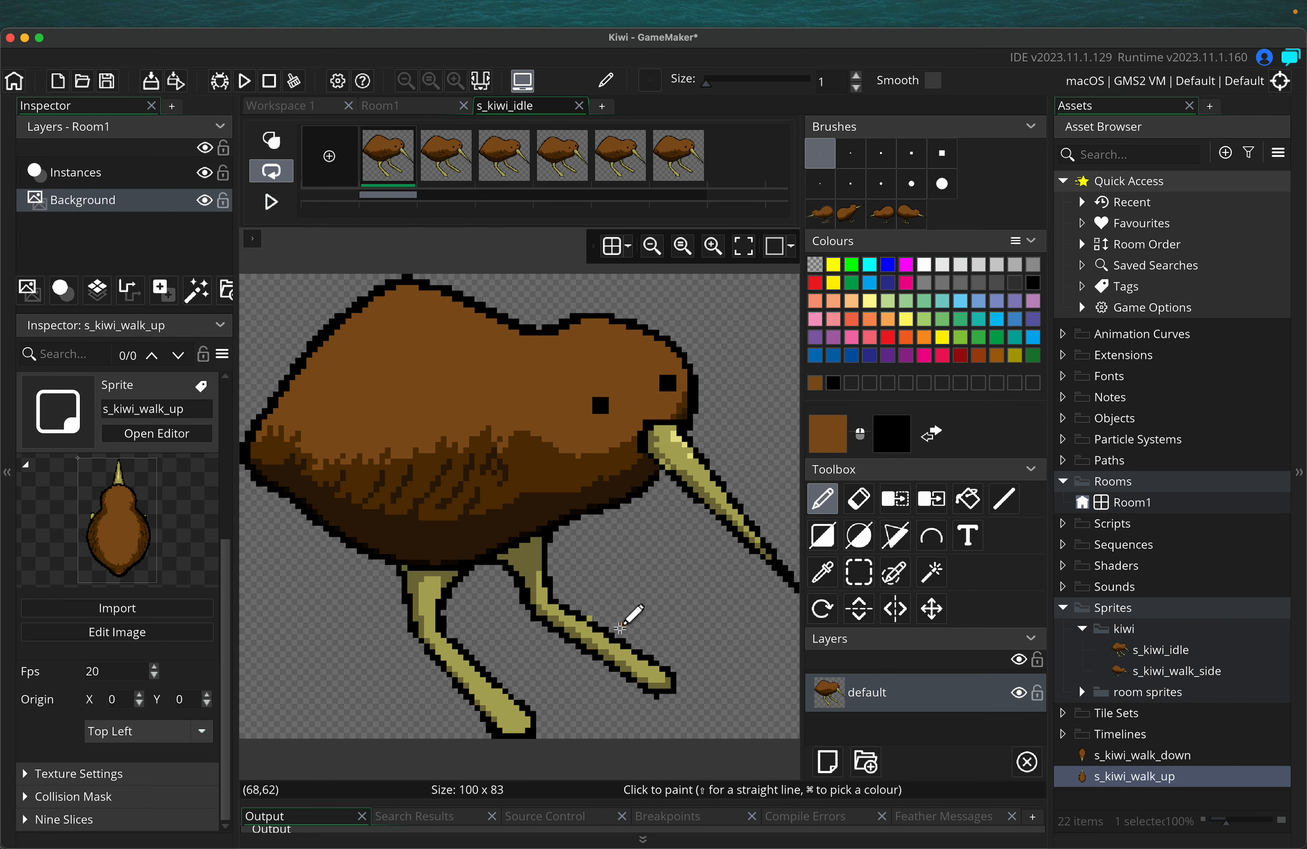
pyautogui.click(858, 499)
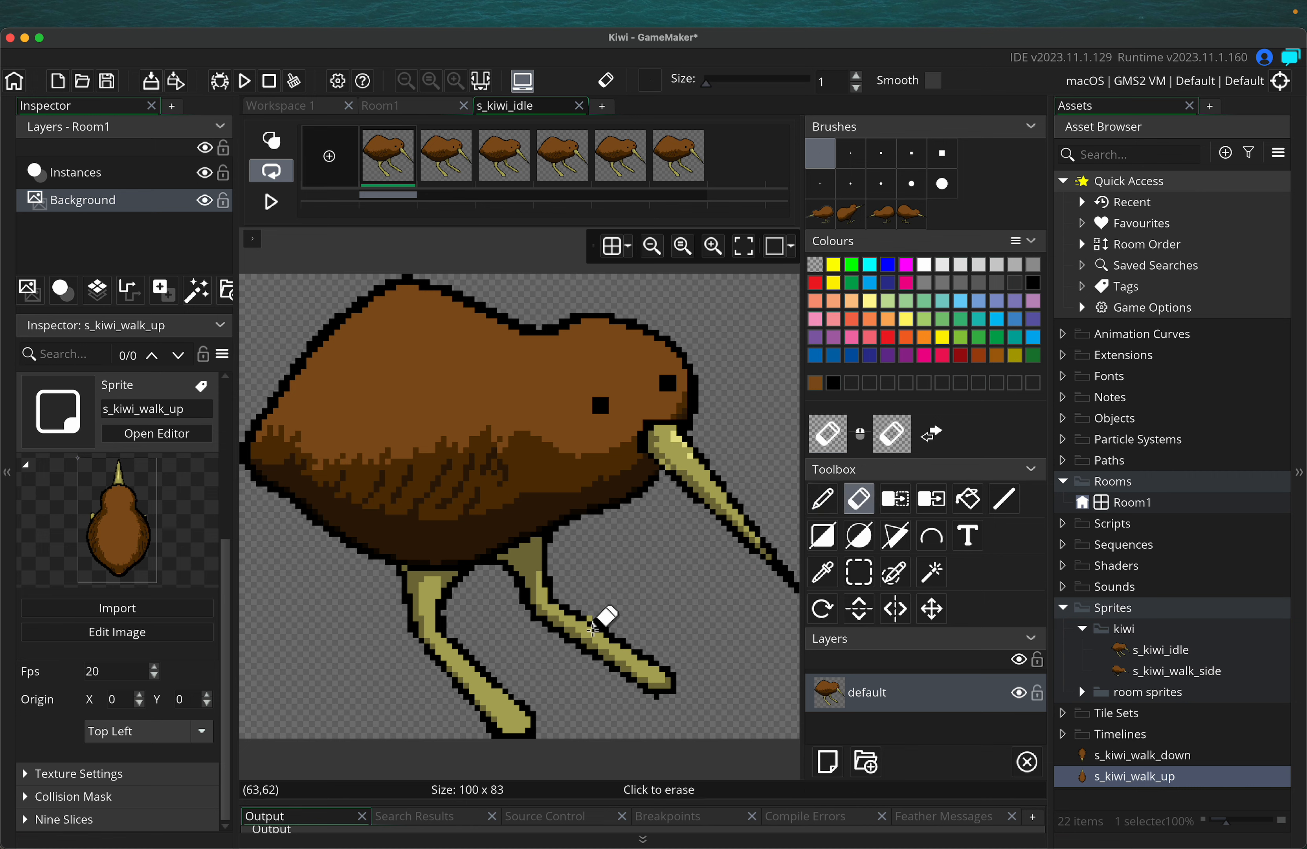
pyautogui.scroll(-3, 628, 589)
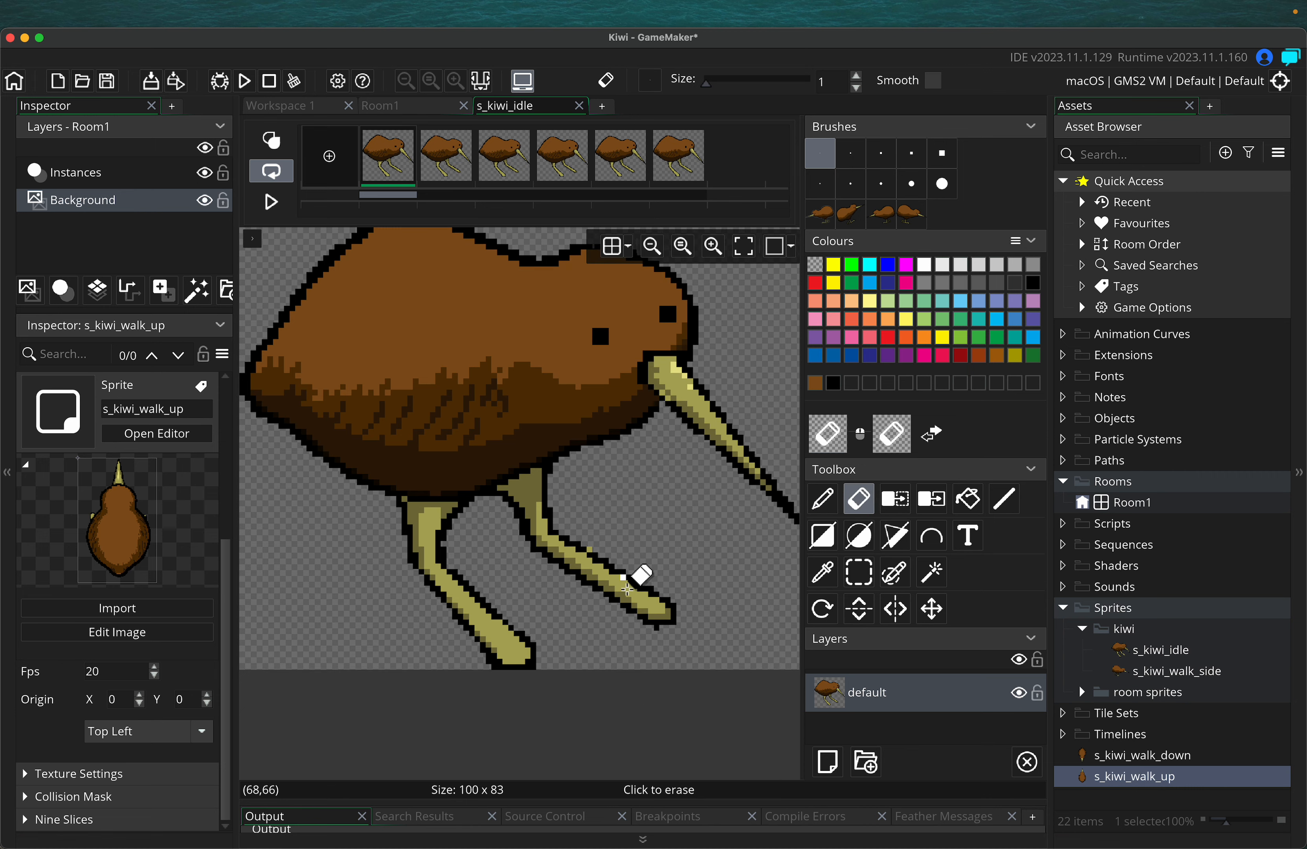
pyautogui.scroll(3, 627, 589)
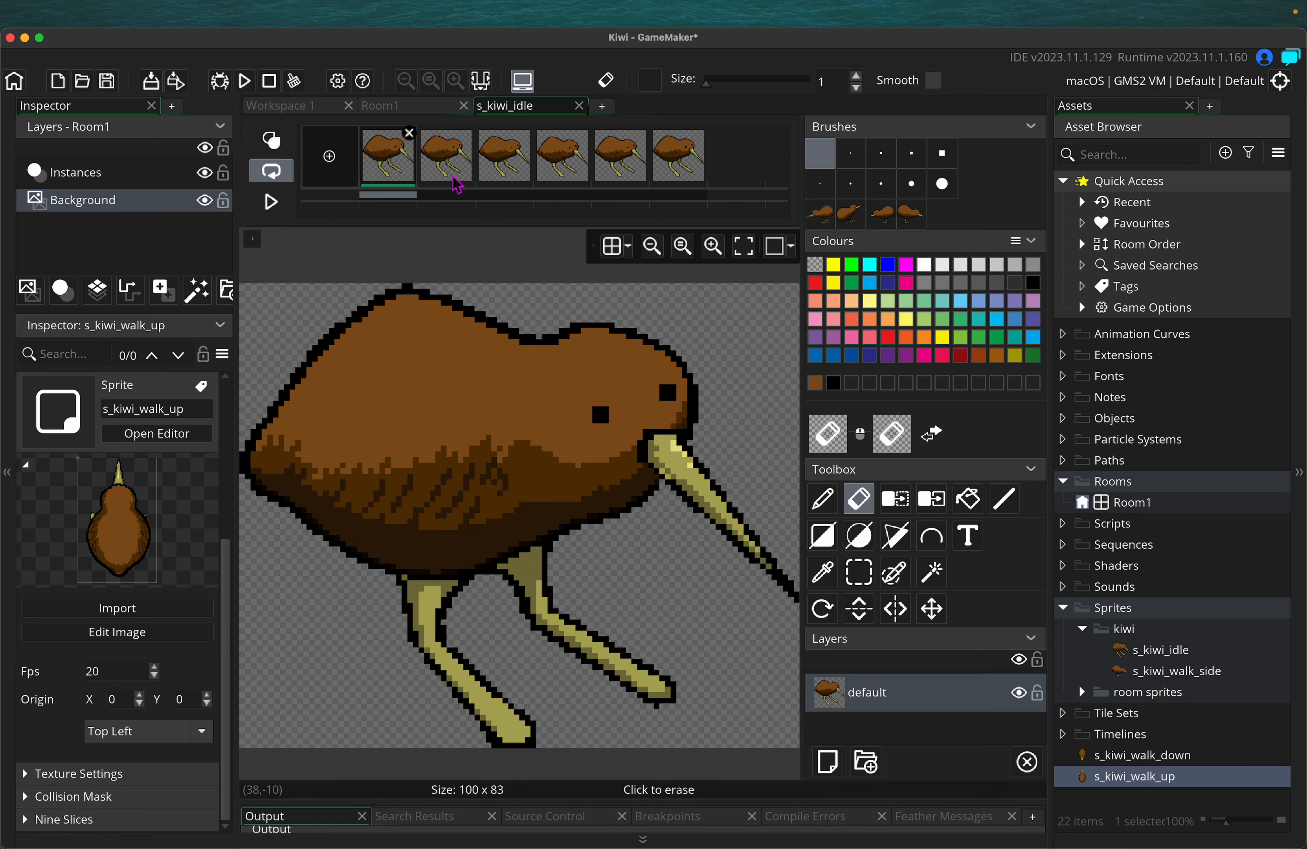
# Erase the kiwi's legs across frames 2 through 6, returning to frame 1
pyautogui.click(452, 159)
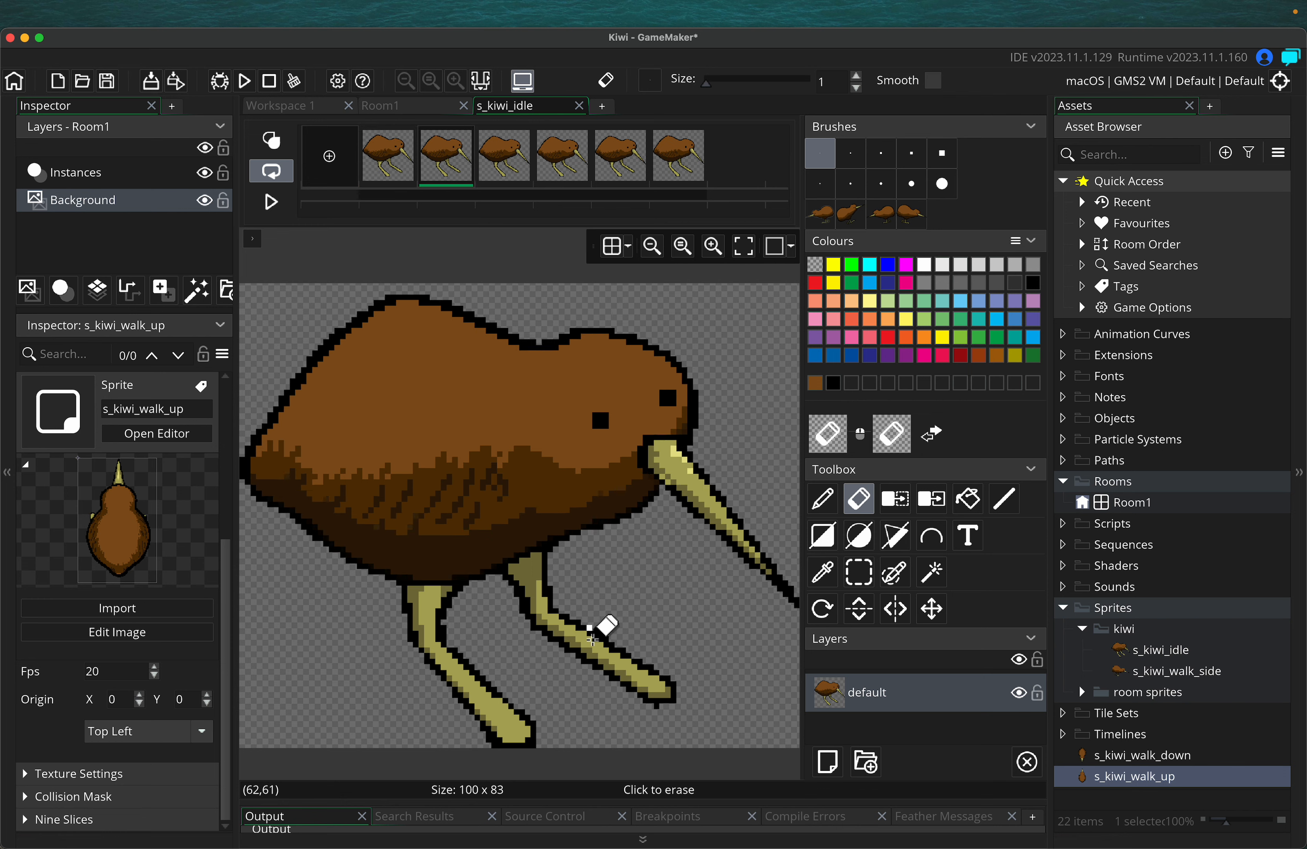
pyautogui.click(520, 135)
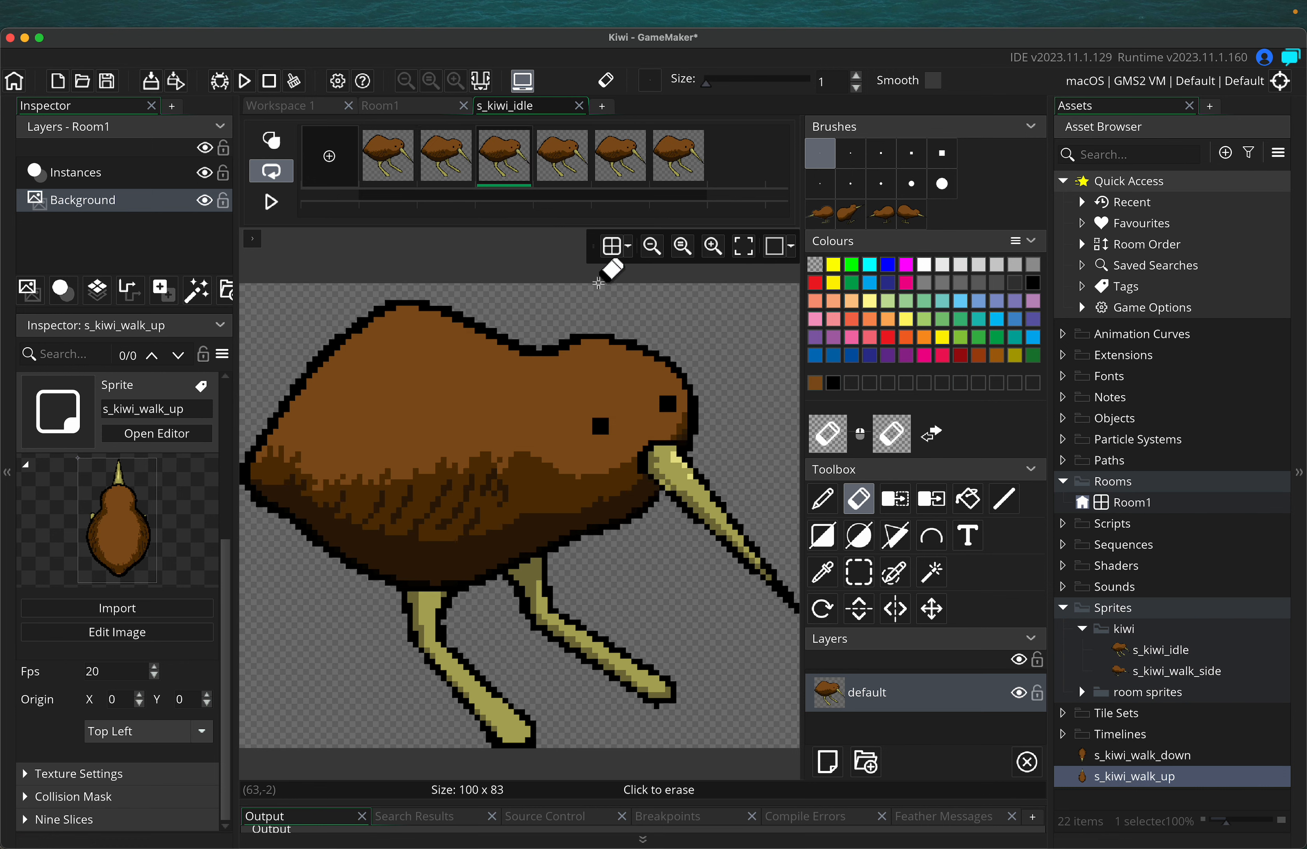
pyautogui.click(581, 135)
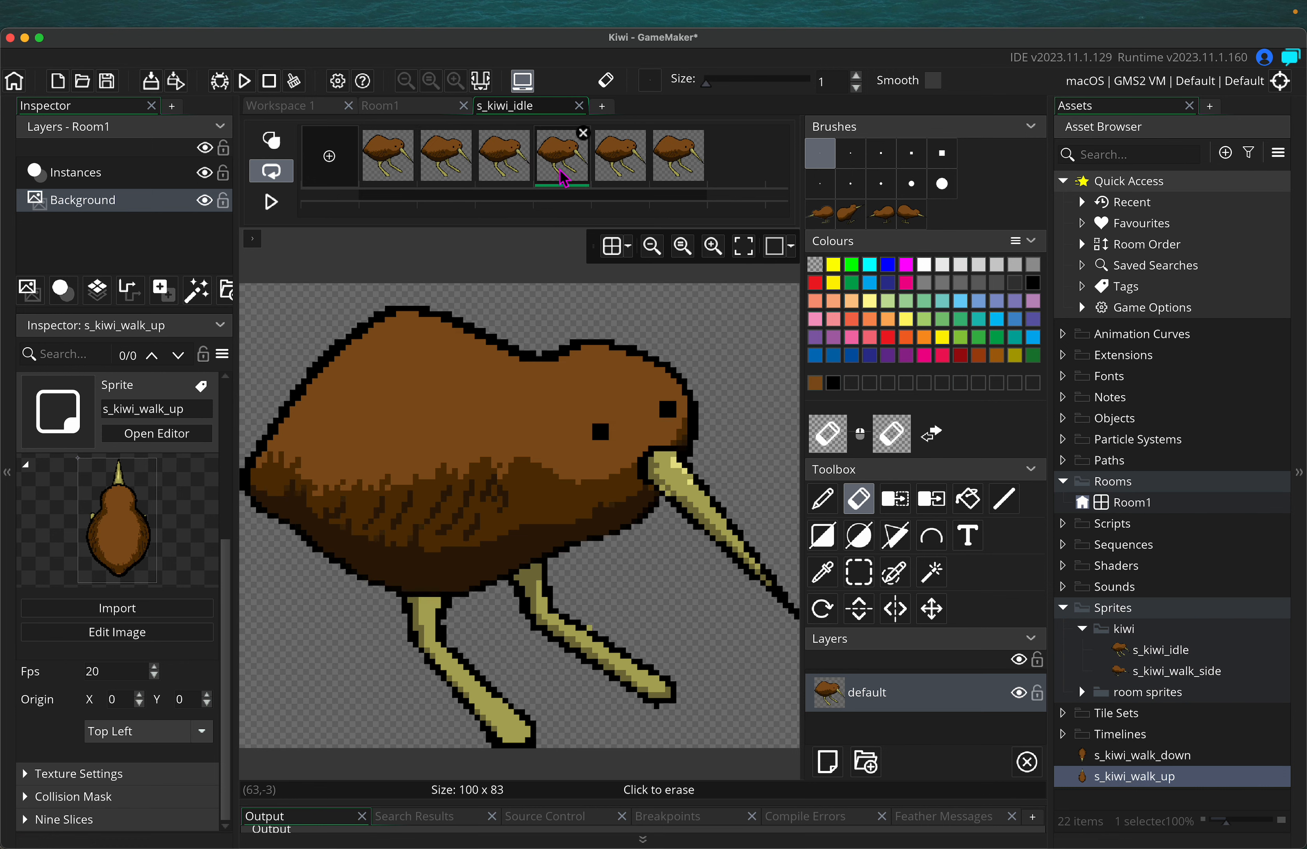
pyautogui.click(640, 168)
pyautogui.click(689, 144)
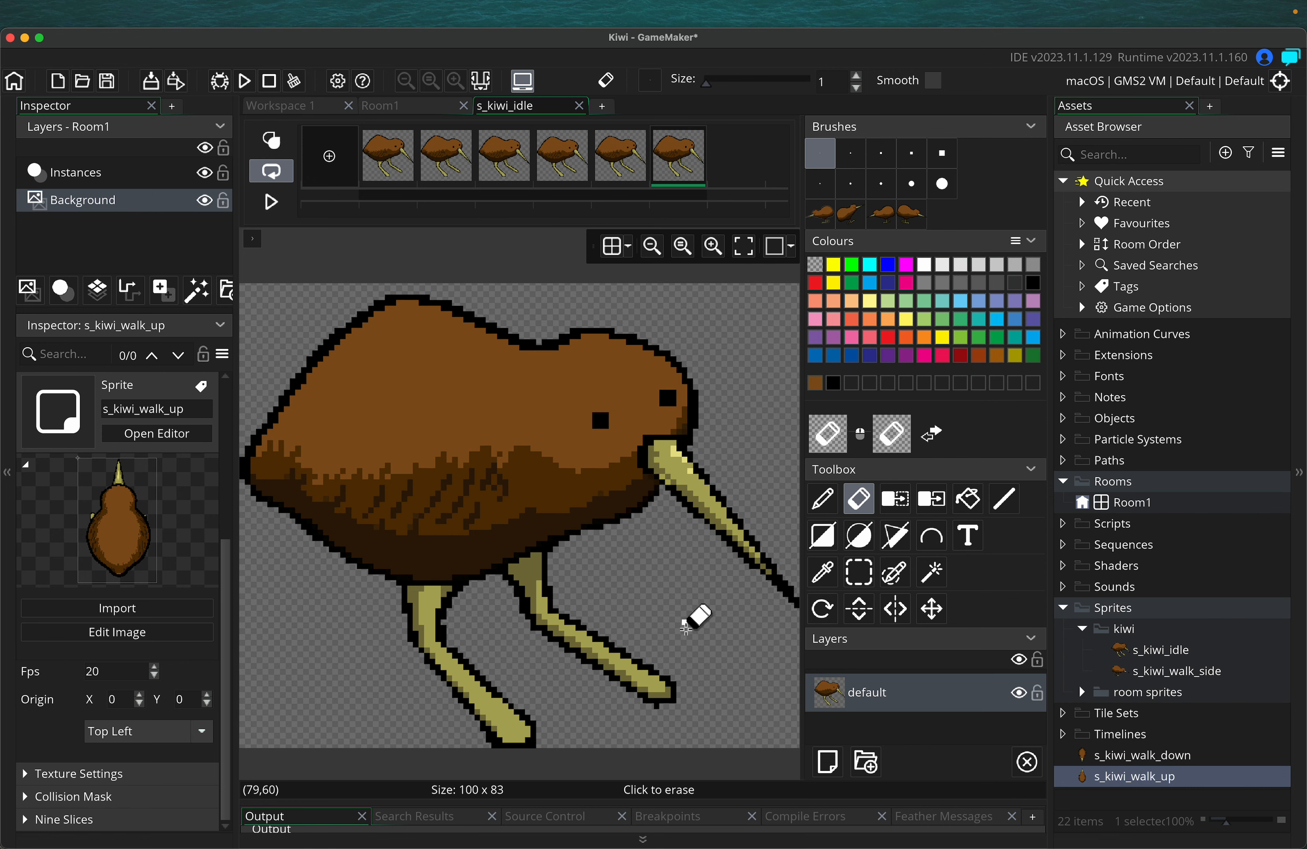
pyautogui.click(408, 166)
# Step through all six frames to review them, then close the s_kiwi_idle image editor
pyautogui.click(430, 181)
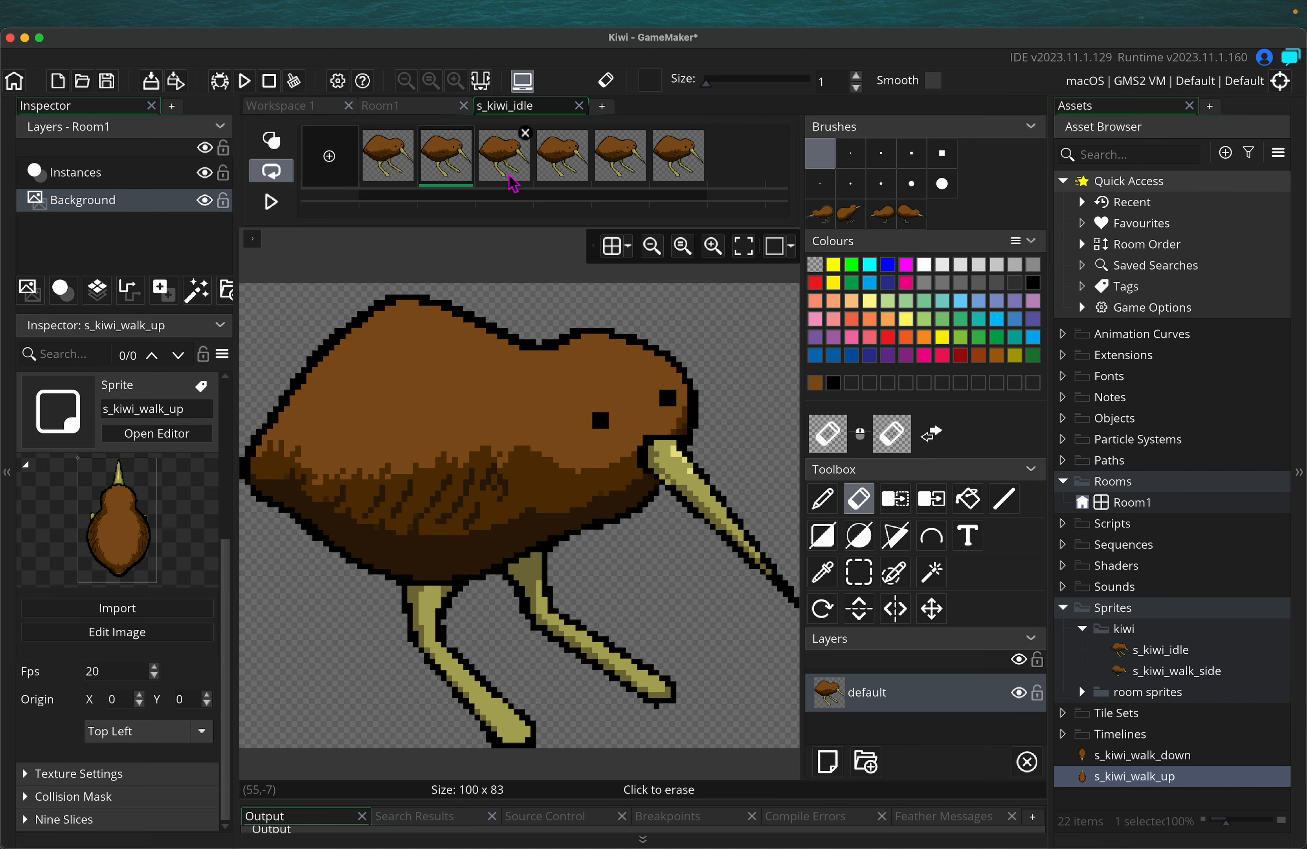
pyautogui.click(504, 174)
pyautogui.click(562, 173)
pyautogui.click(619, 174)
pyautogui.click(676, 175)
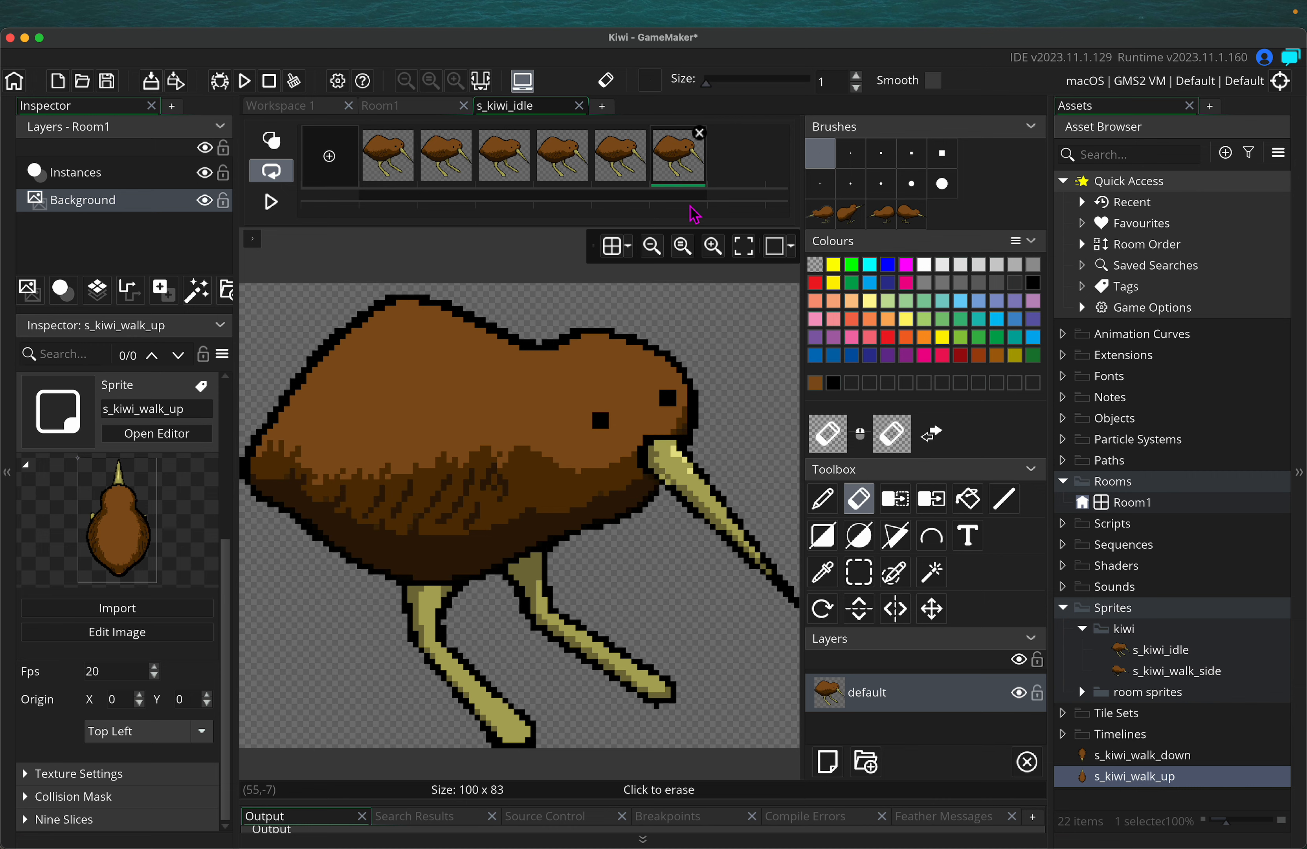
pyautogui.click(579, 106)
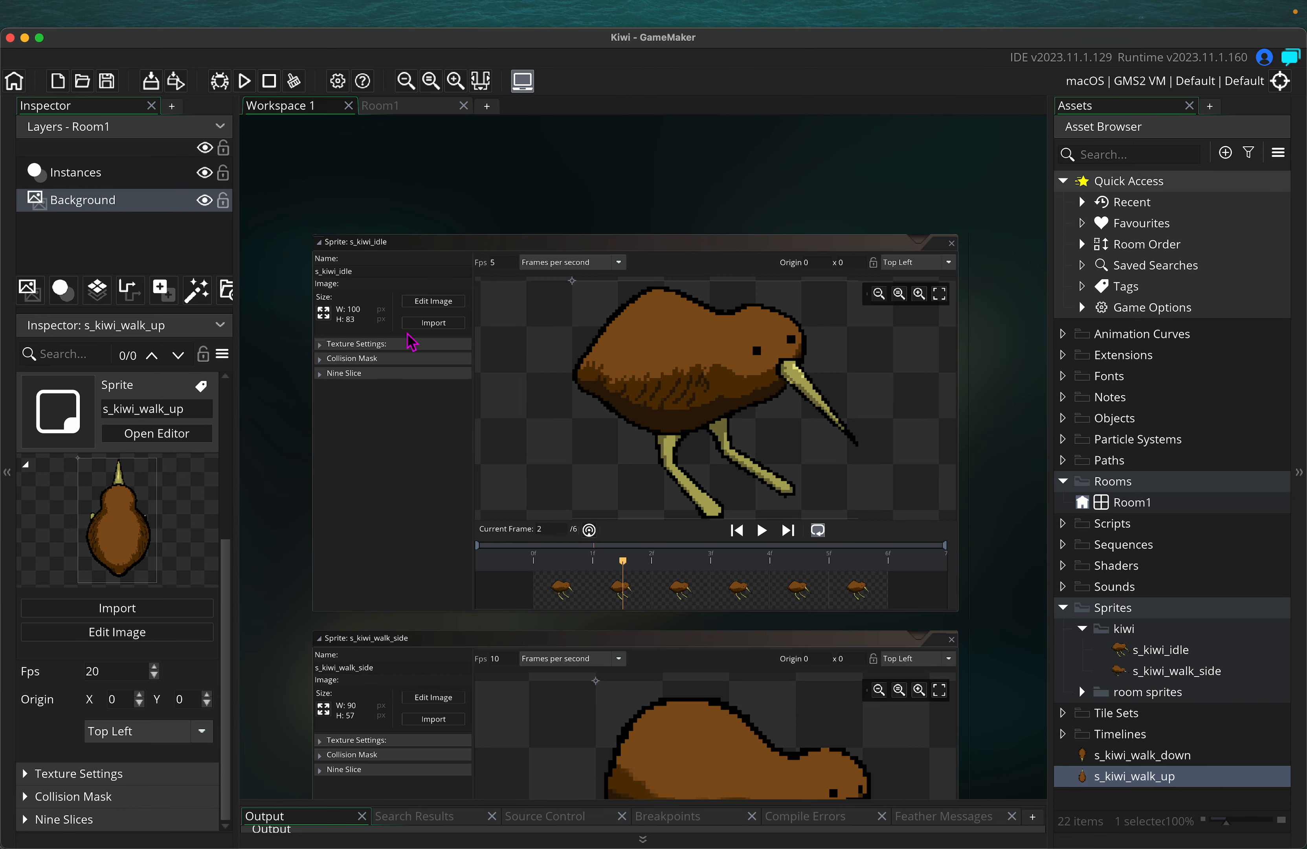
# Preview s_kiwi_idle, then shift and zoom out Workspace 1 to show all four kiwi sprites
pyautogui.click(762, 531)
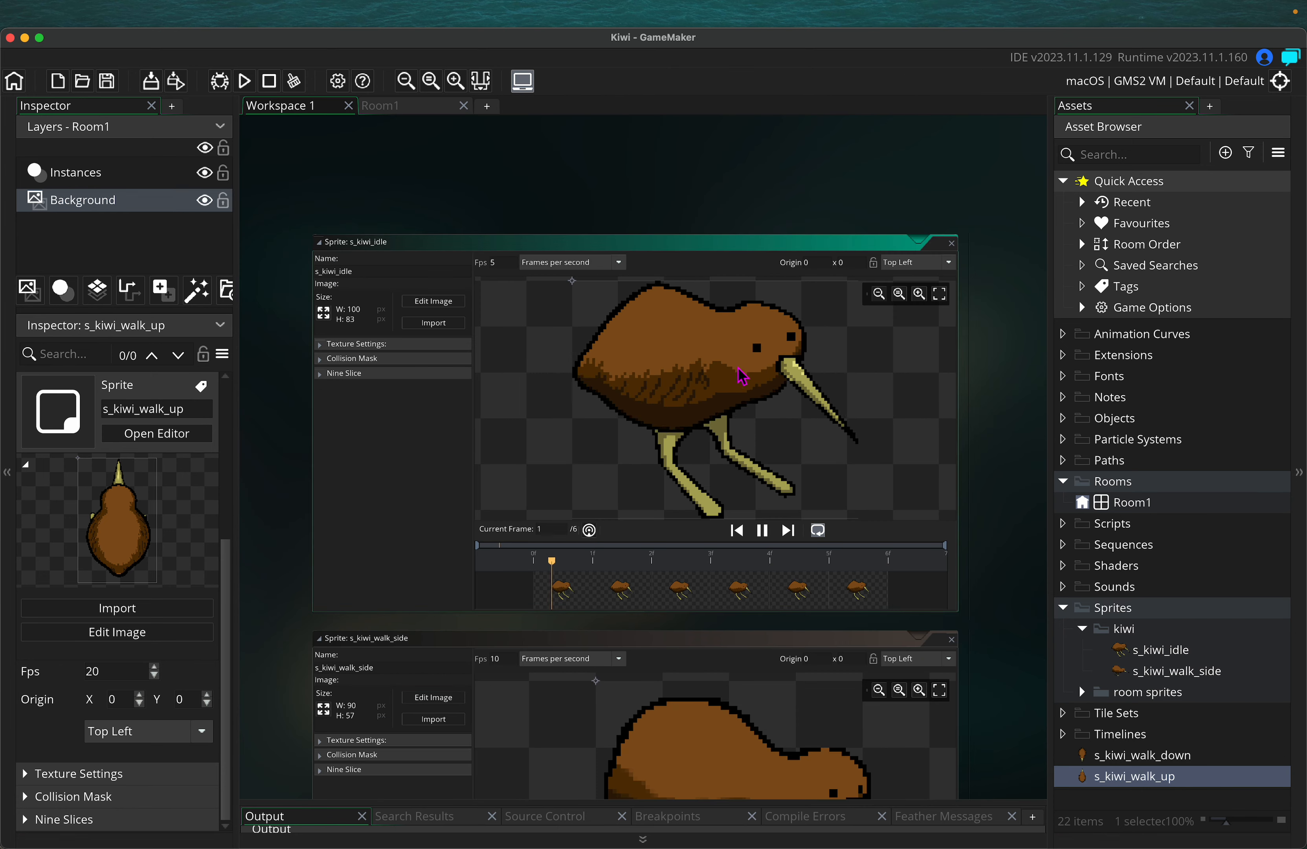
pyautogui.click(763, 531)
pyautogui.moveTo(291, 429); pyautogui.dragTo(318, 410, button='middle')
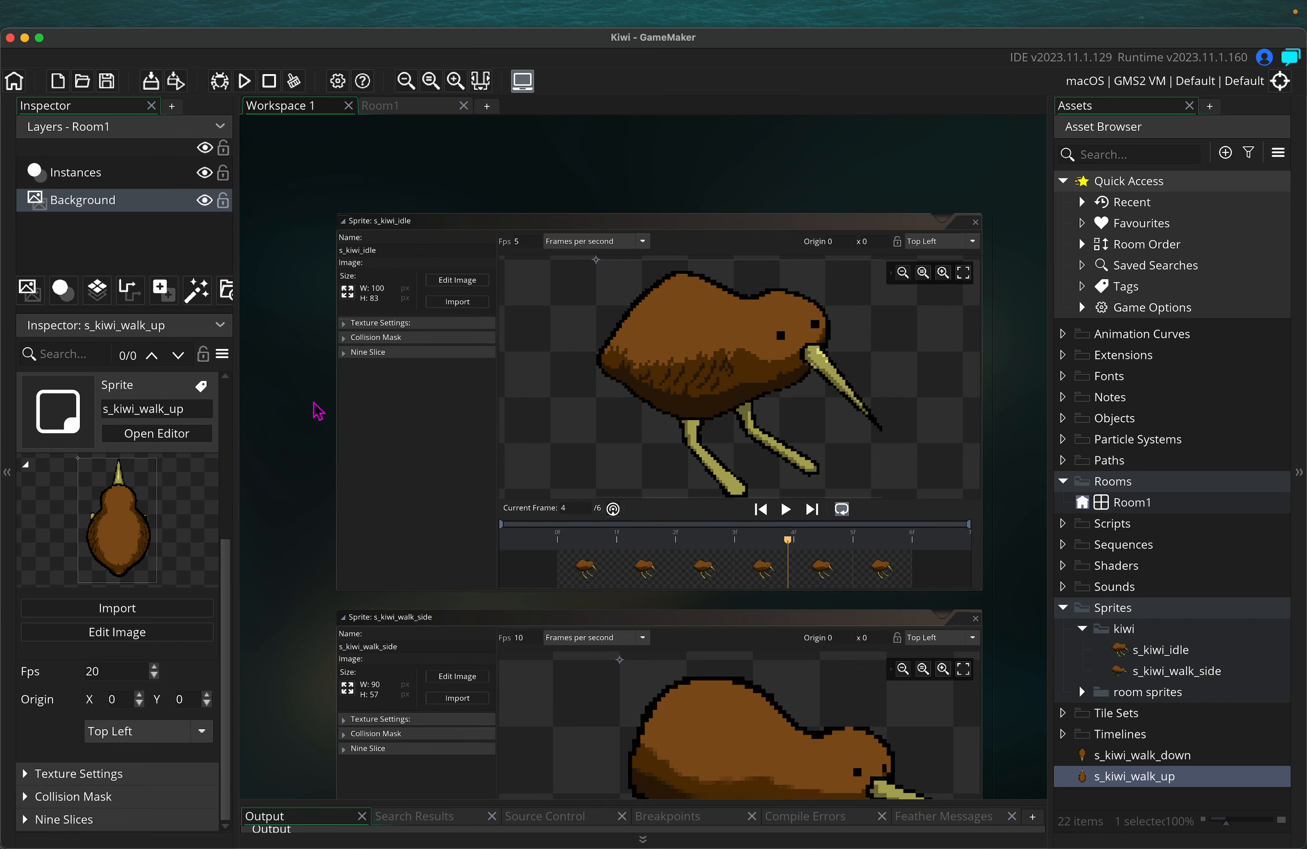
pyautogui.keyDown('super'); pyautogui.scroll(-5, 312, 402); pyautogui.keyUp('super')
pyautogui.scroll(-3, 693, 413)
pyautogui.hscroll(-2, 693, 413)
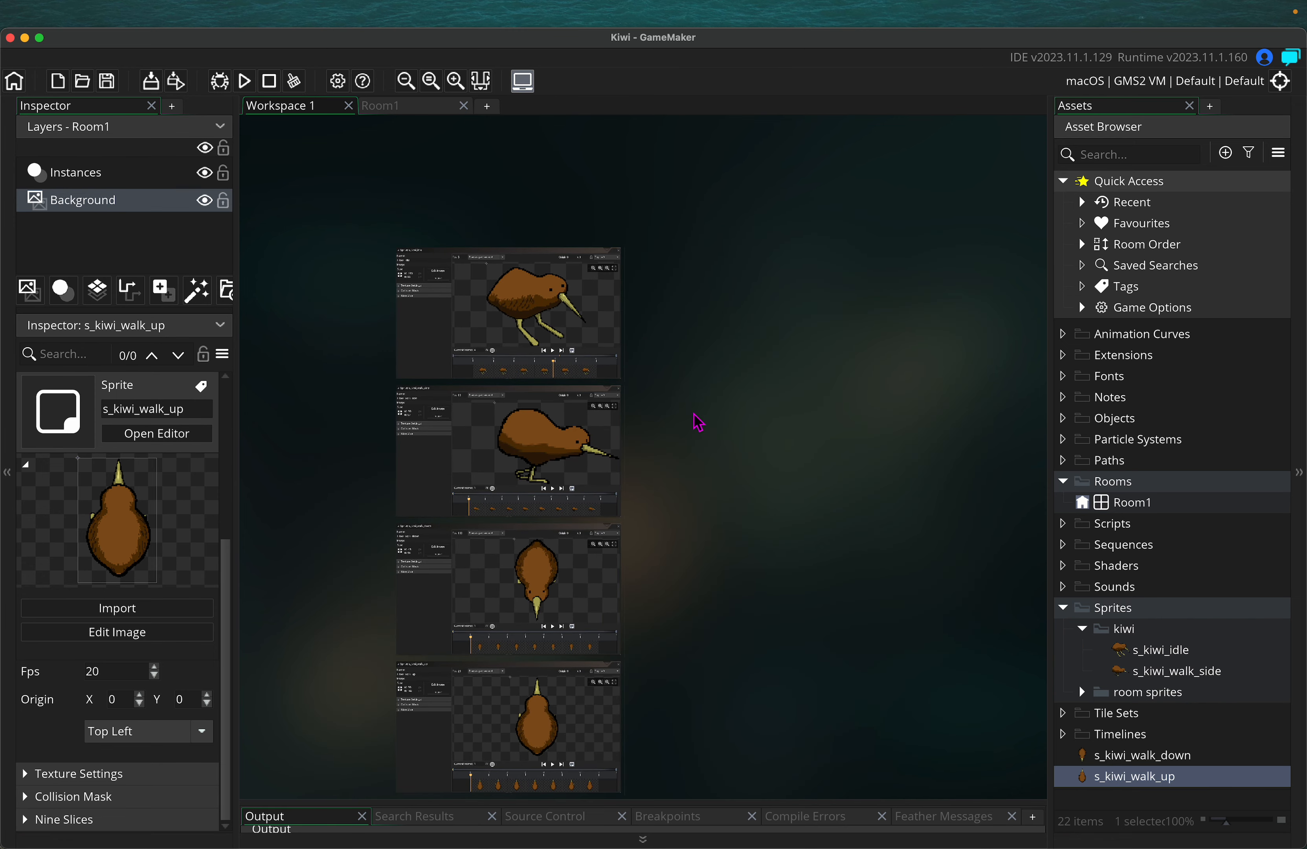
pyautogui.click(246, 82)
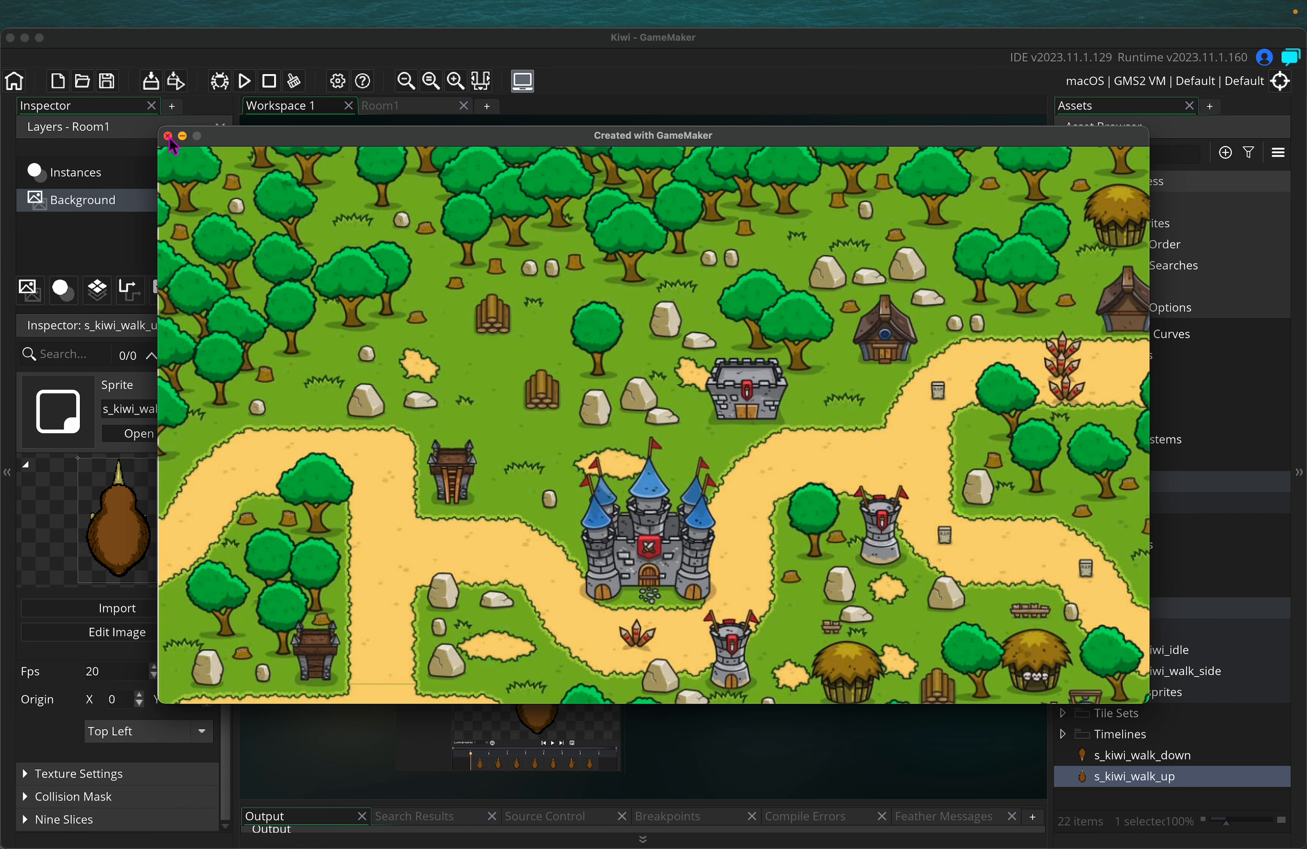
pyautogui.click(168, 136)
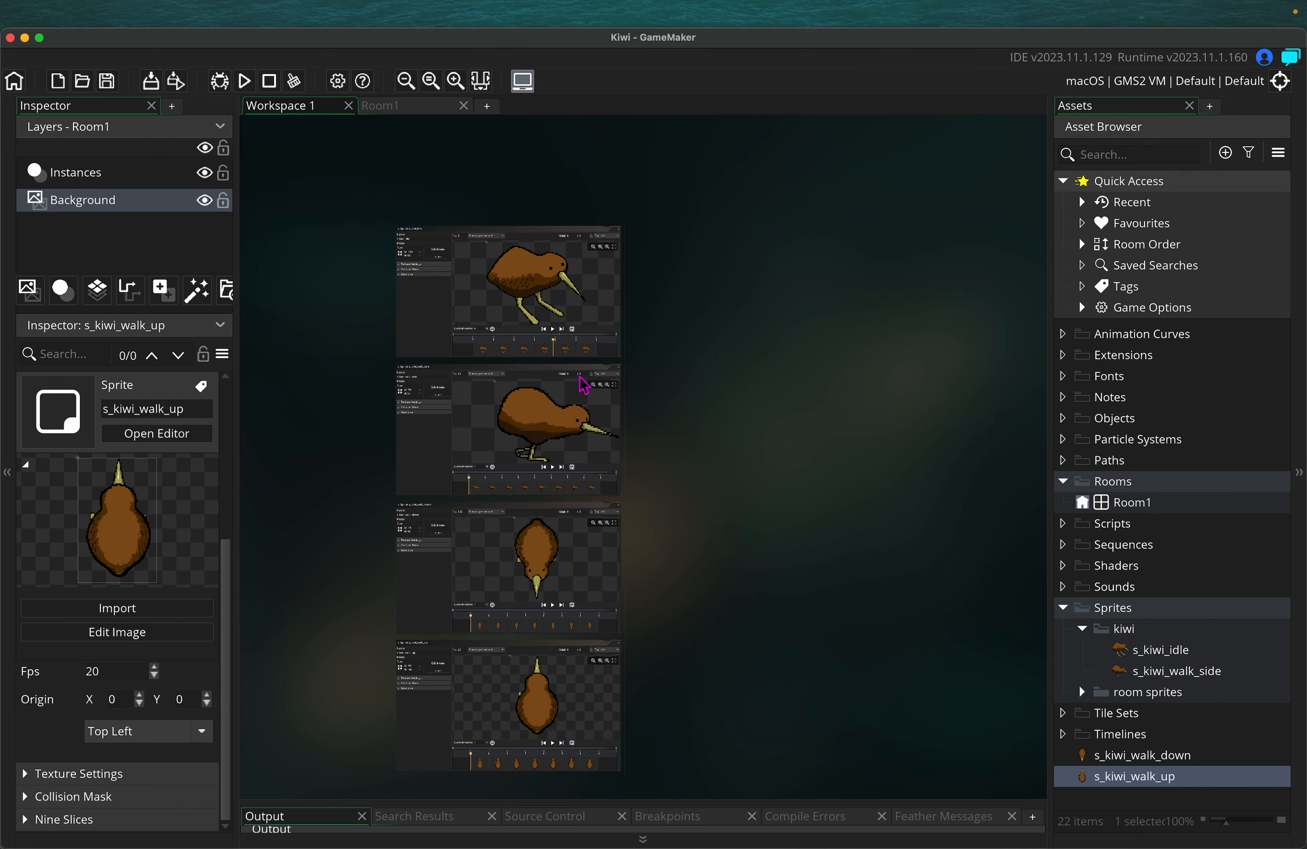
pyautogui.click(1224, 154)
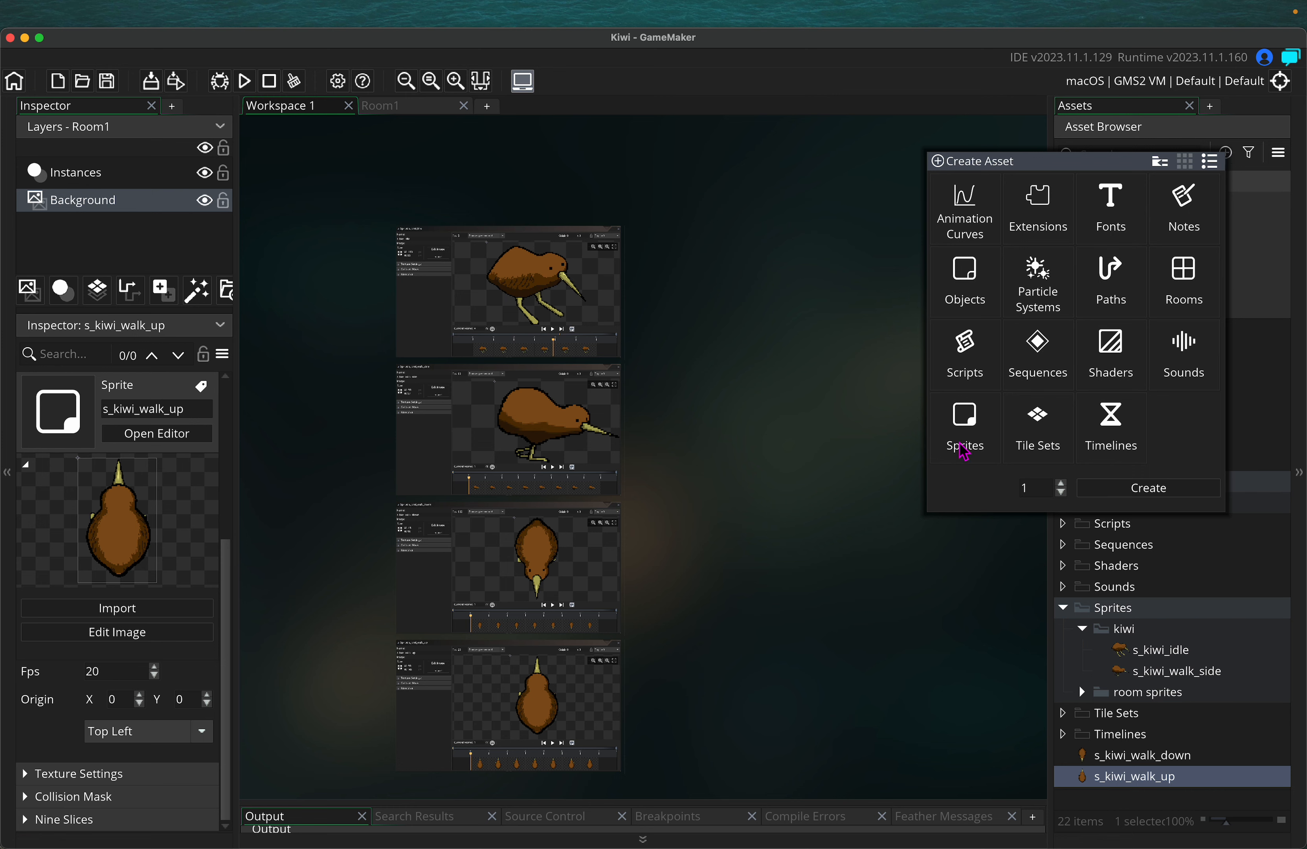
# Create a new Object asset, Object1, from the Create Asset dialog
pyautogui.click(965, 286)
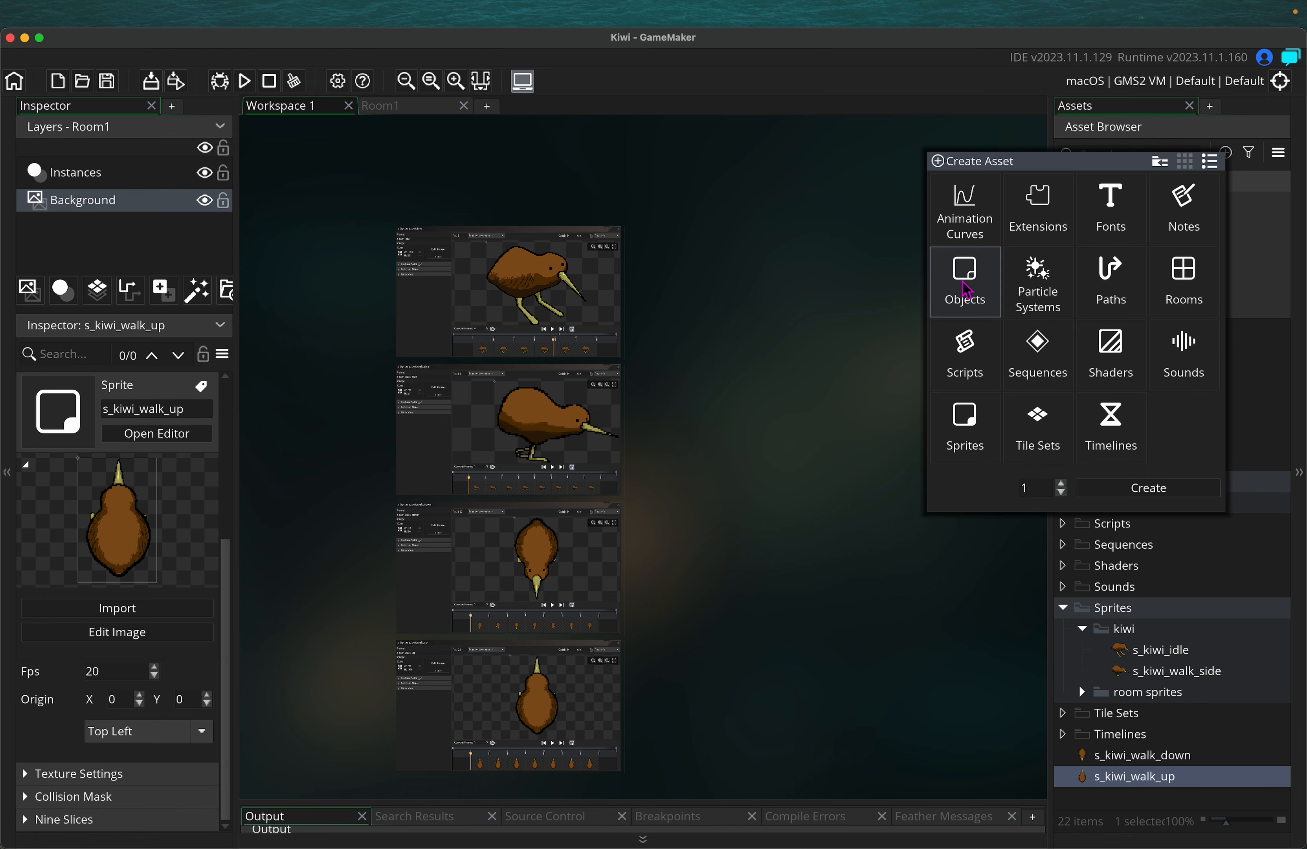
pyautogui.click(1136, 487)
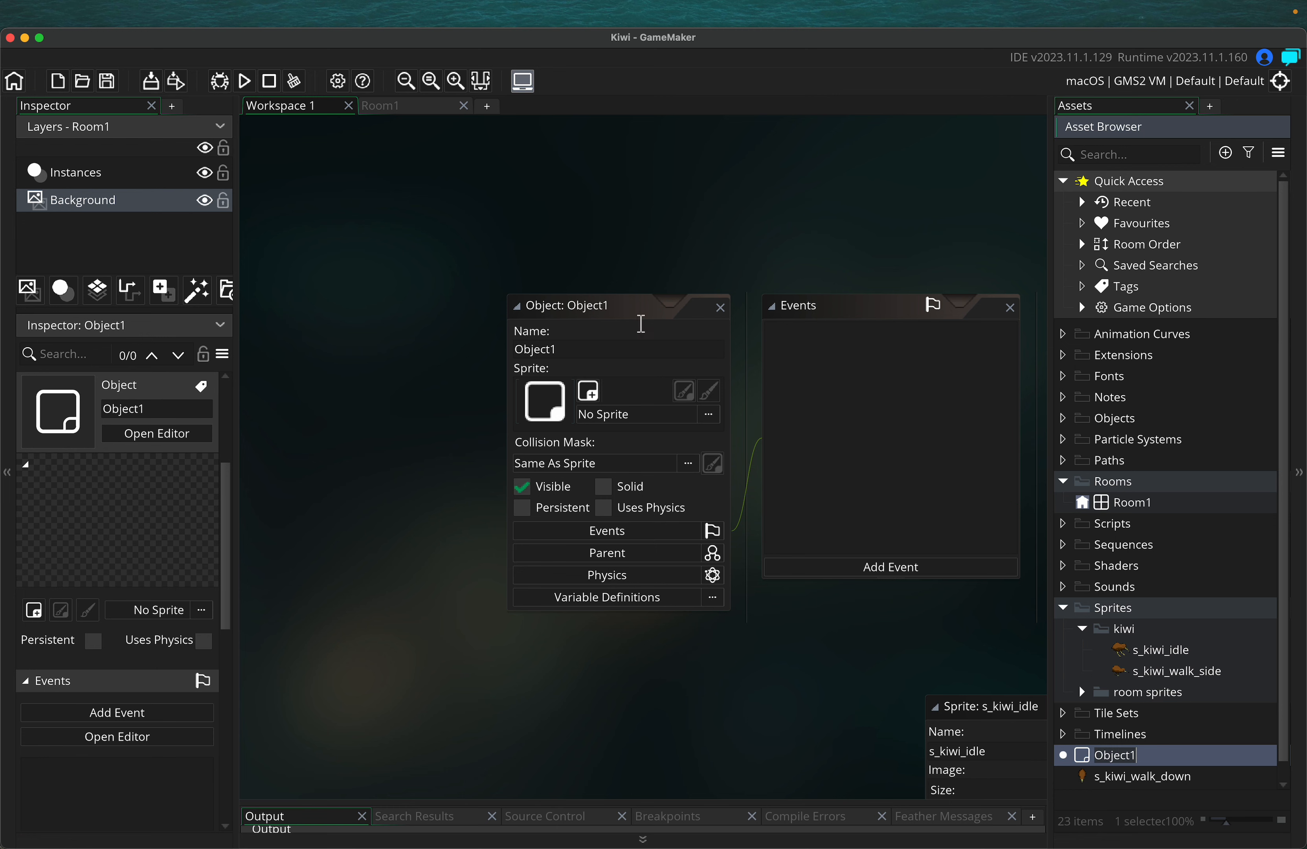
# Start renaming Object1 by typing 'o' into its Name field
pyautogui.click(580, 346)
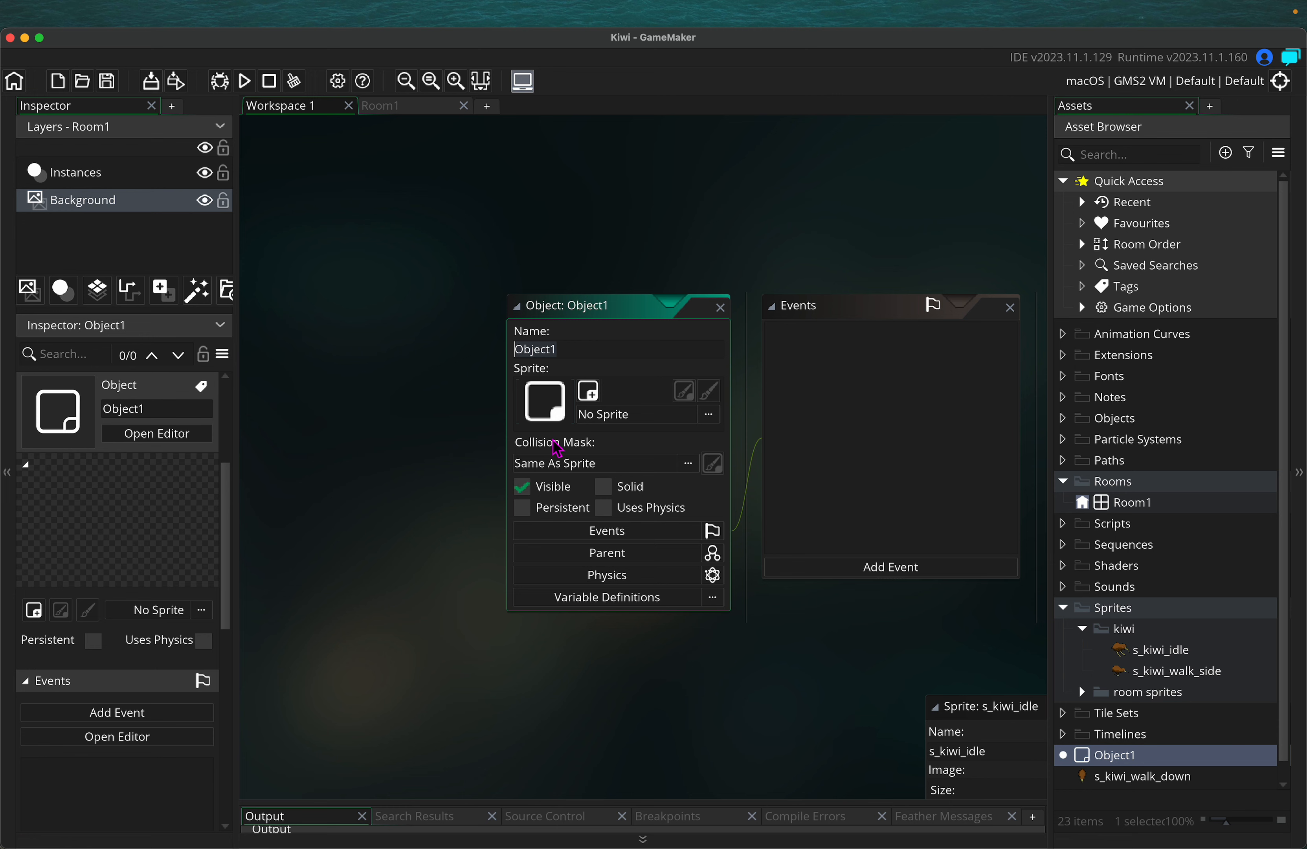
pyautogui.write('o_kiwi')
# Commit the o_kiwi name, file it under Objects, and move s_kiwi_walk_down and s_kiwi_walk_up into kiwi
pyautogui.click(1133, 777)
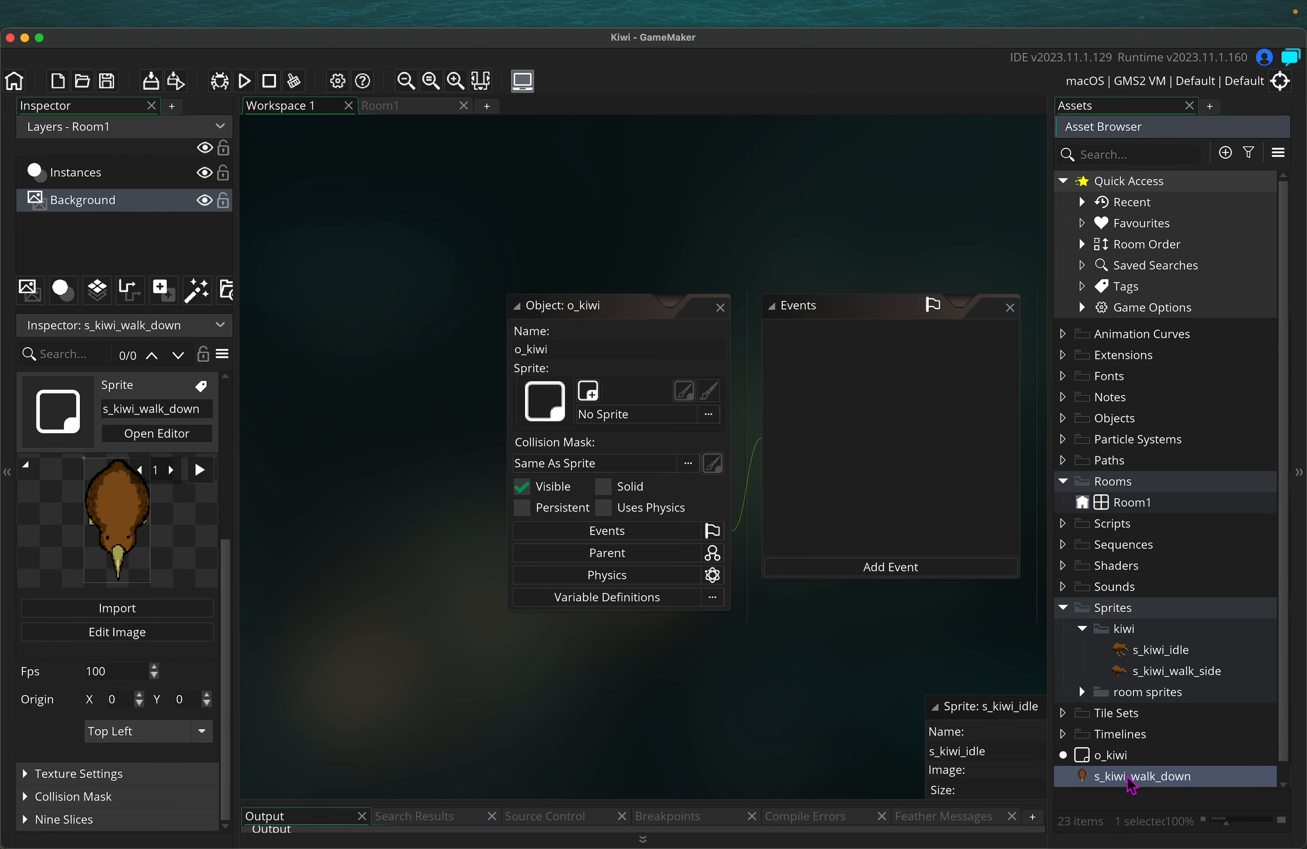
pyautogui.moveTo(1127, 775); pyautogui.dragTo(1147, 651)
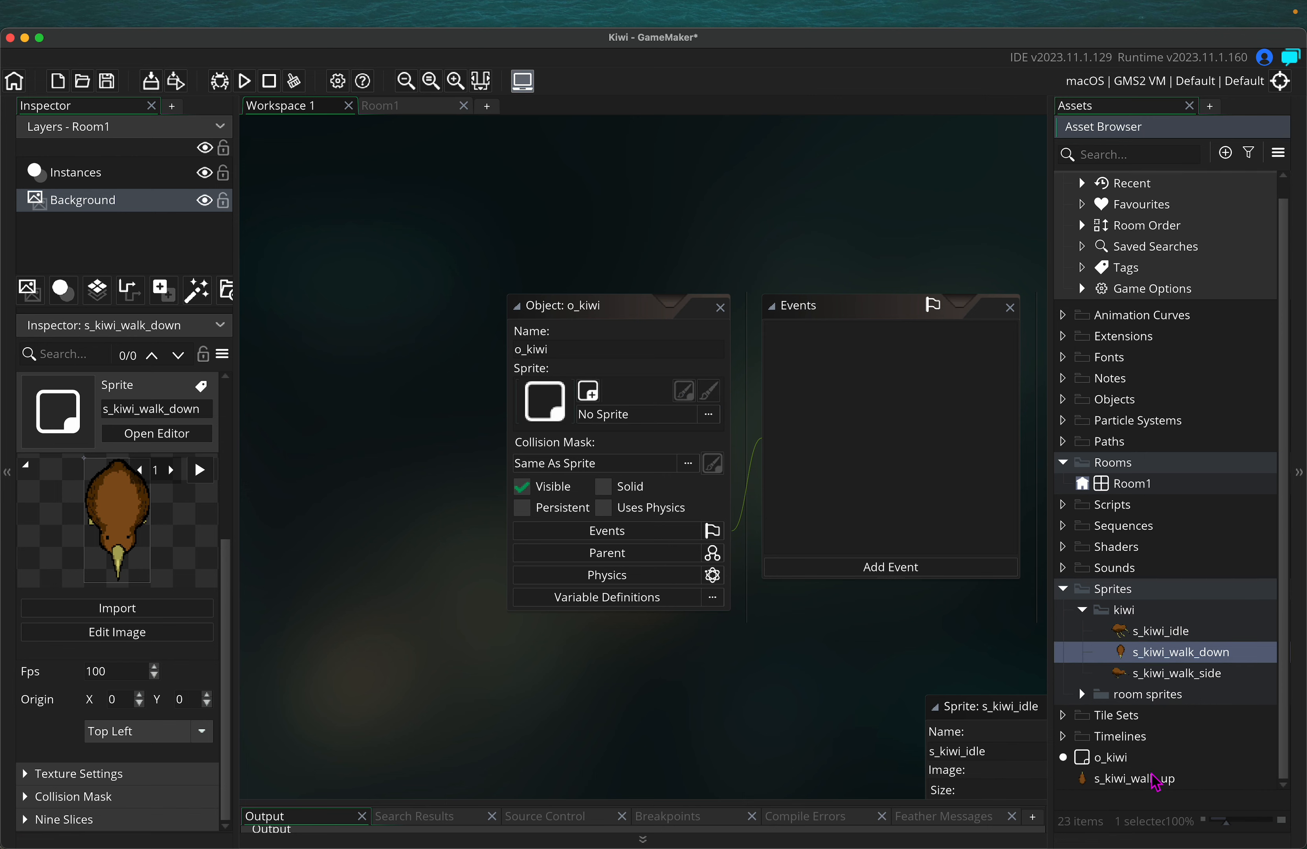
pyautogui.moveTo(1155, 782); pyautogui.dragTo(1124, 419)
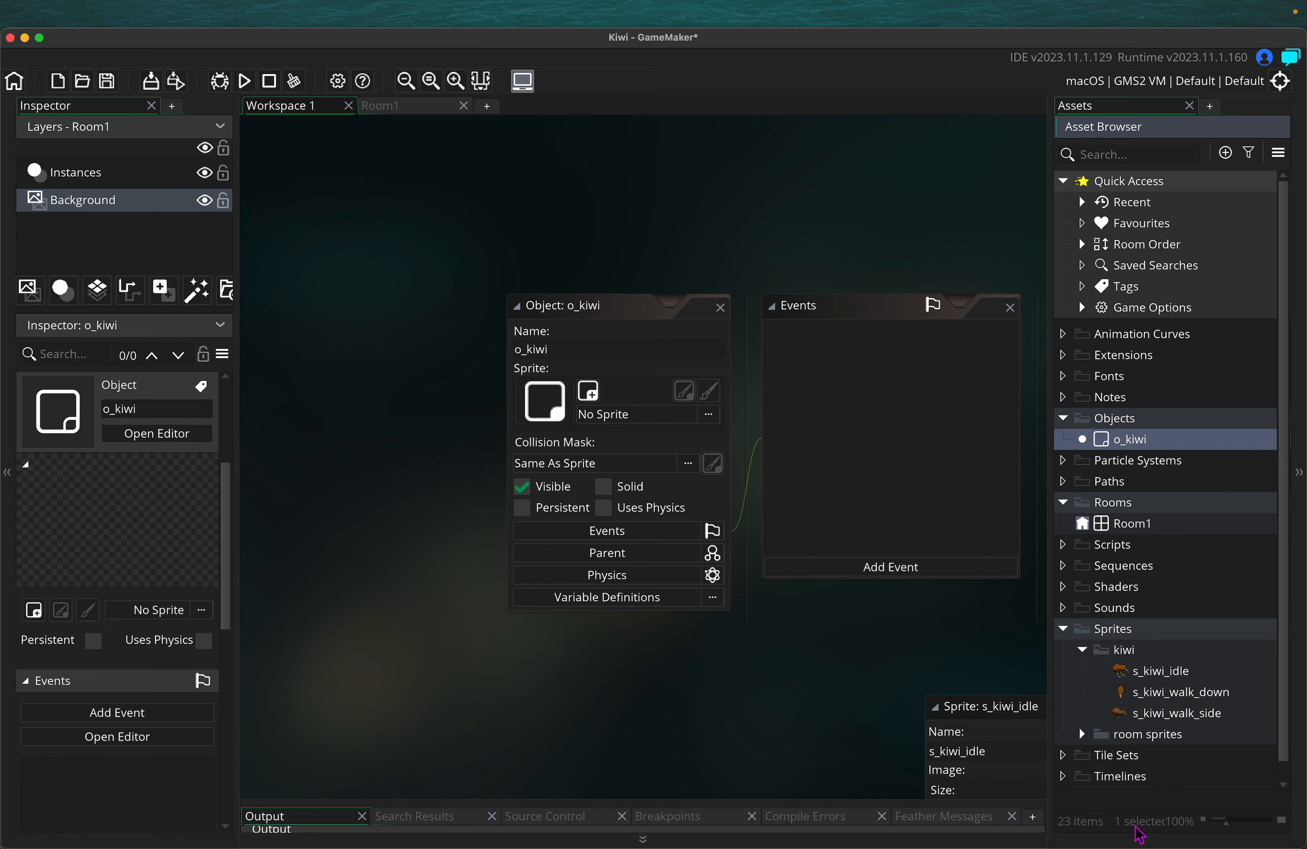
pyautogui.moveTo(1152, 779); pyautogui.dragTo(1152, 639)
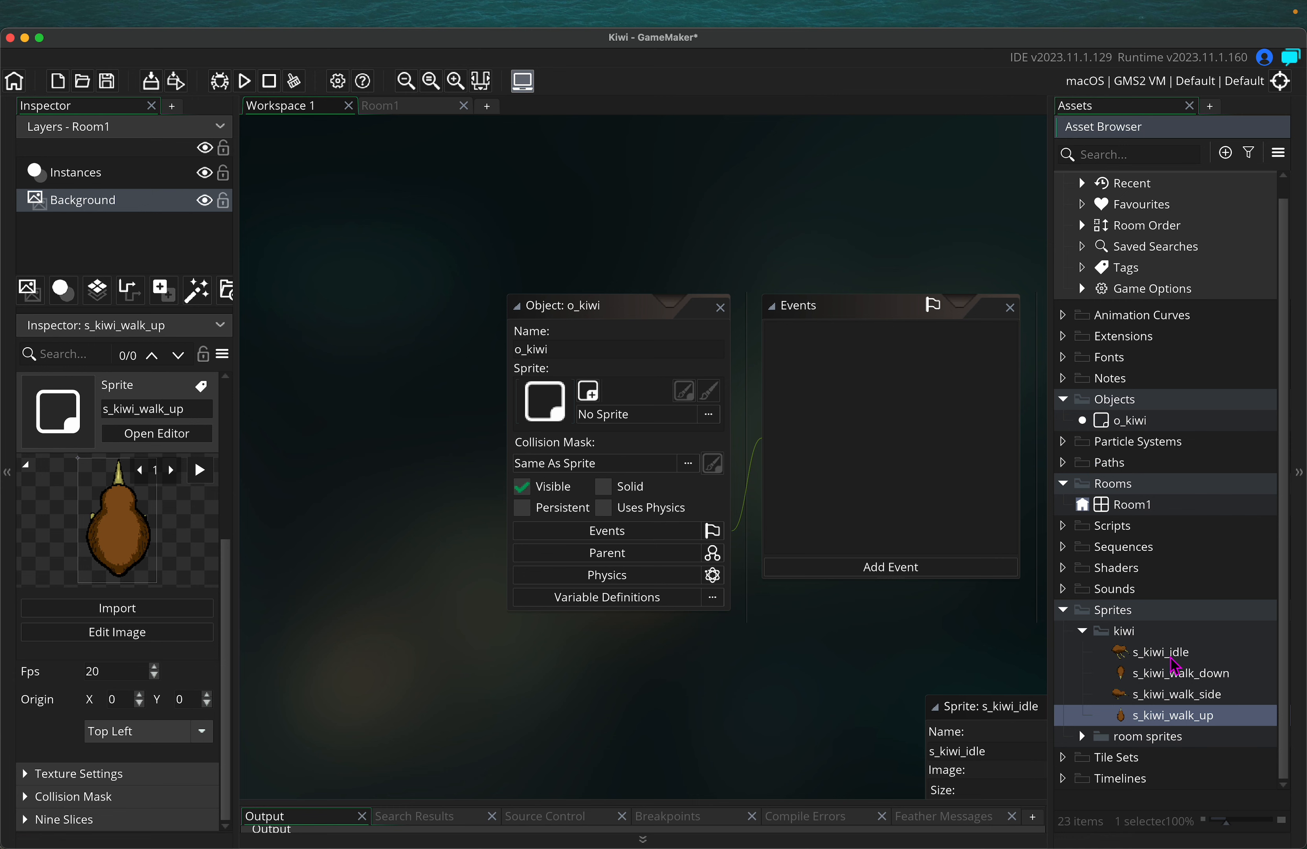
pyautogui.click(1144, 427)
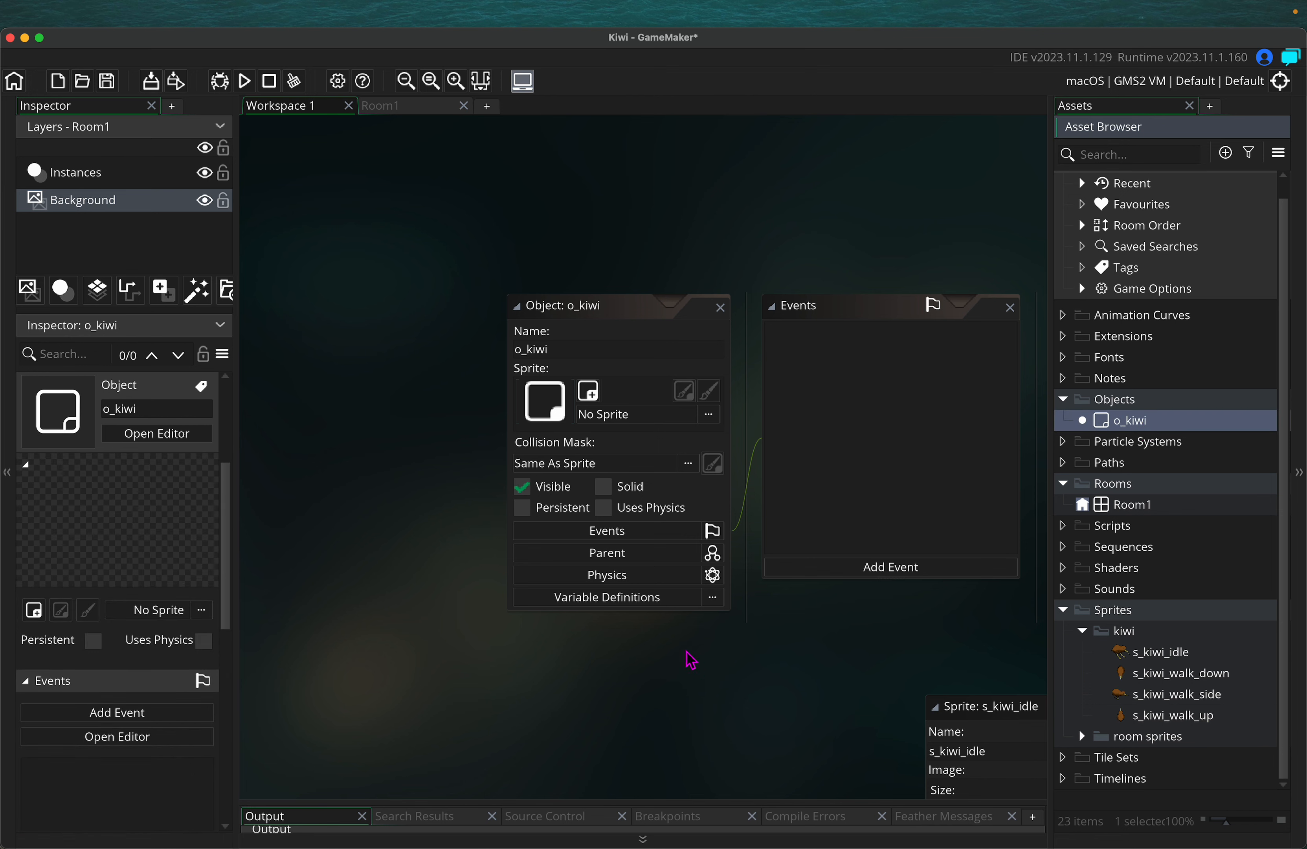
pyautogui.moveTo(767, 732); pyautogui.dragTo(589, 691, button='middle')
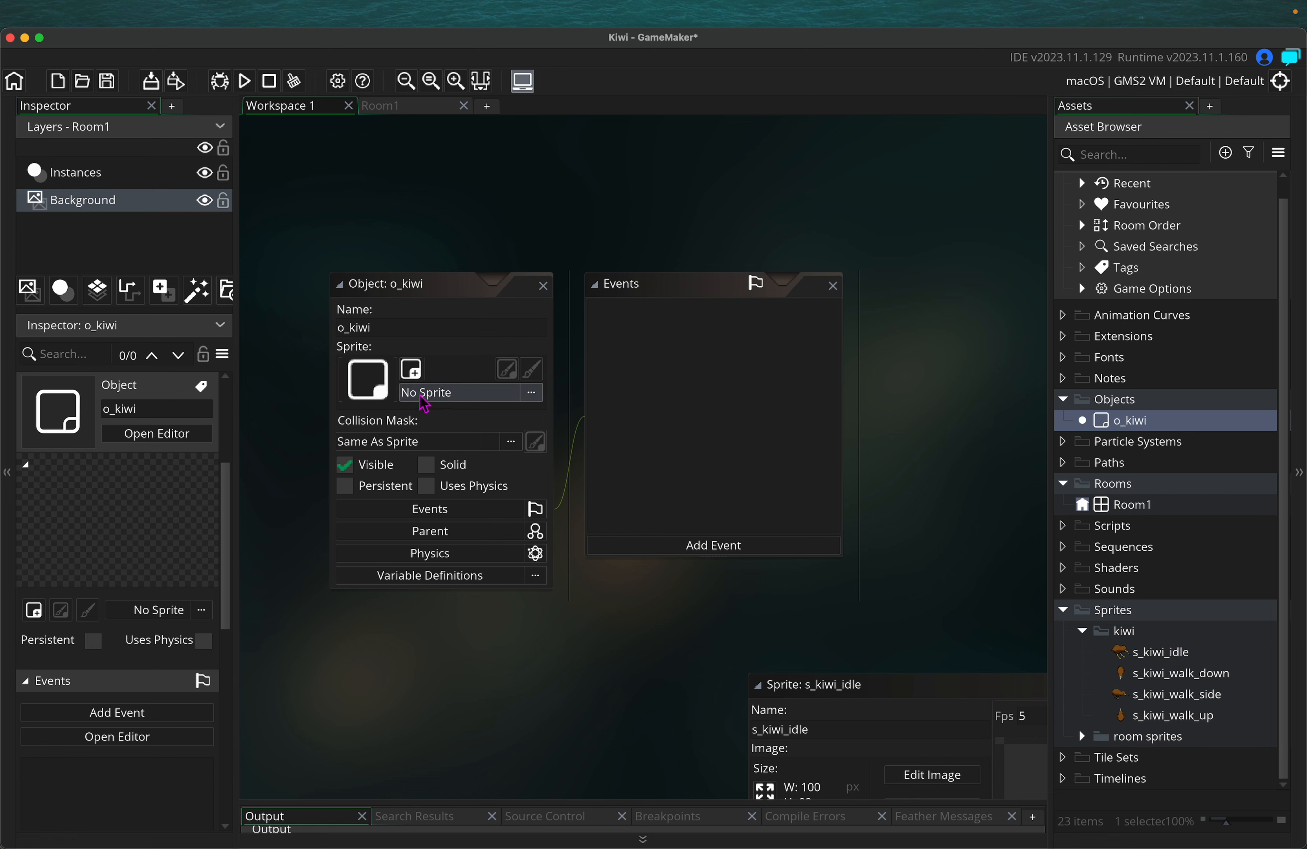
# Pick Sprites > kiwi > s_kiwi_idle as o_kiwi's sprite, shown at 100×83
pyautogui.click(532, 395)
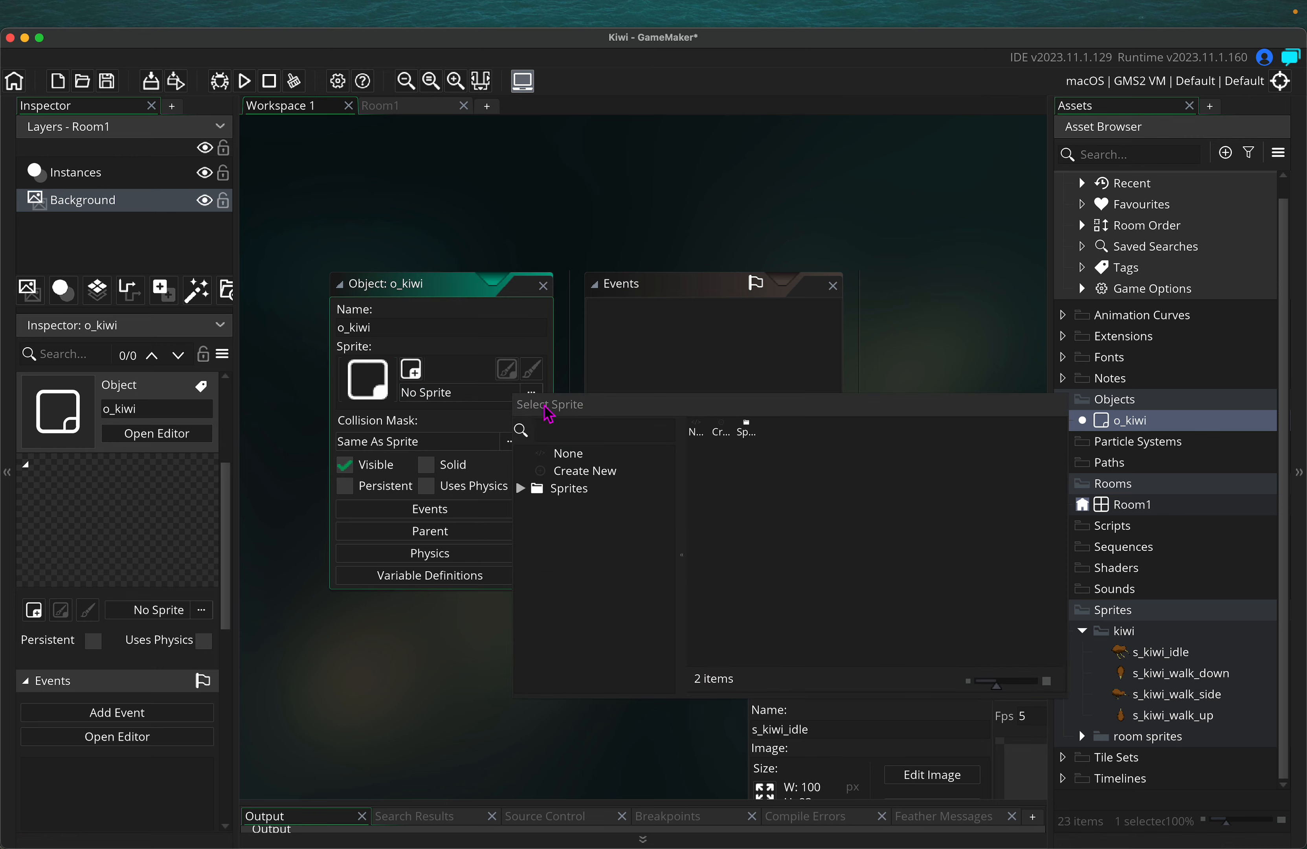
pyautogui.click(521, 488)
pyautogui.click(530, 505)
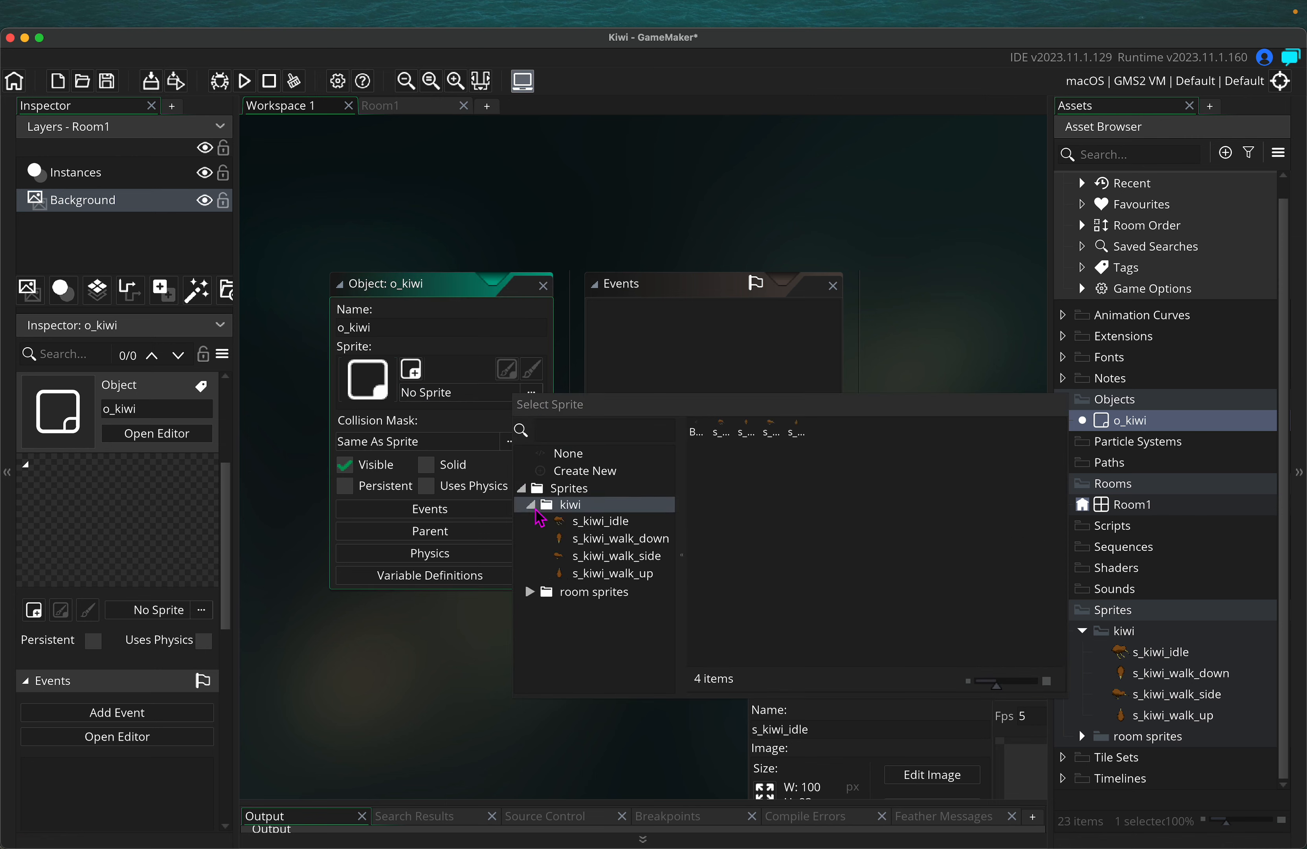
pyautogui.click(614, 523)
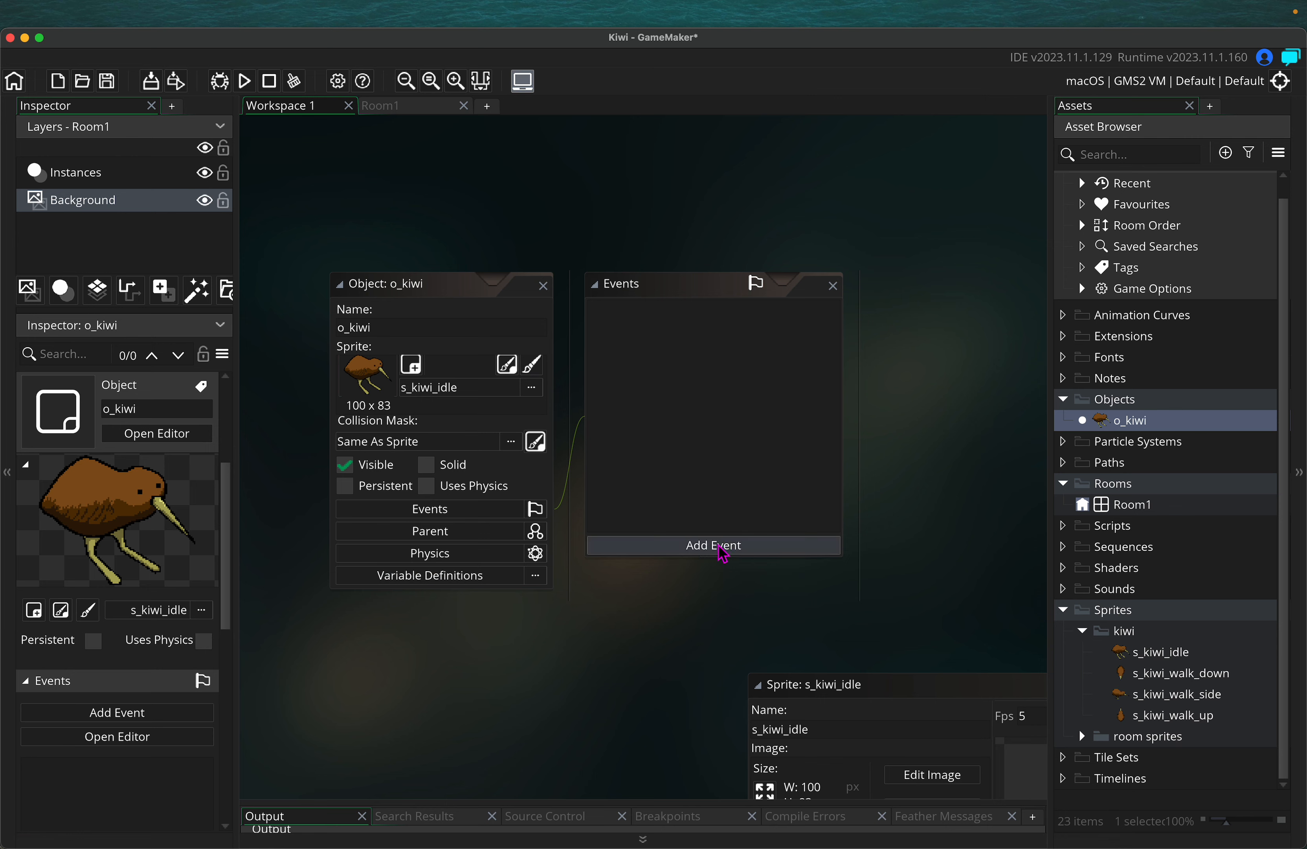
pyautogui.scroll(-2, 518, 639)
pyautogui.hscroll(-1, 512, 631)
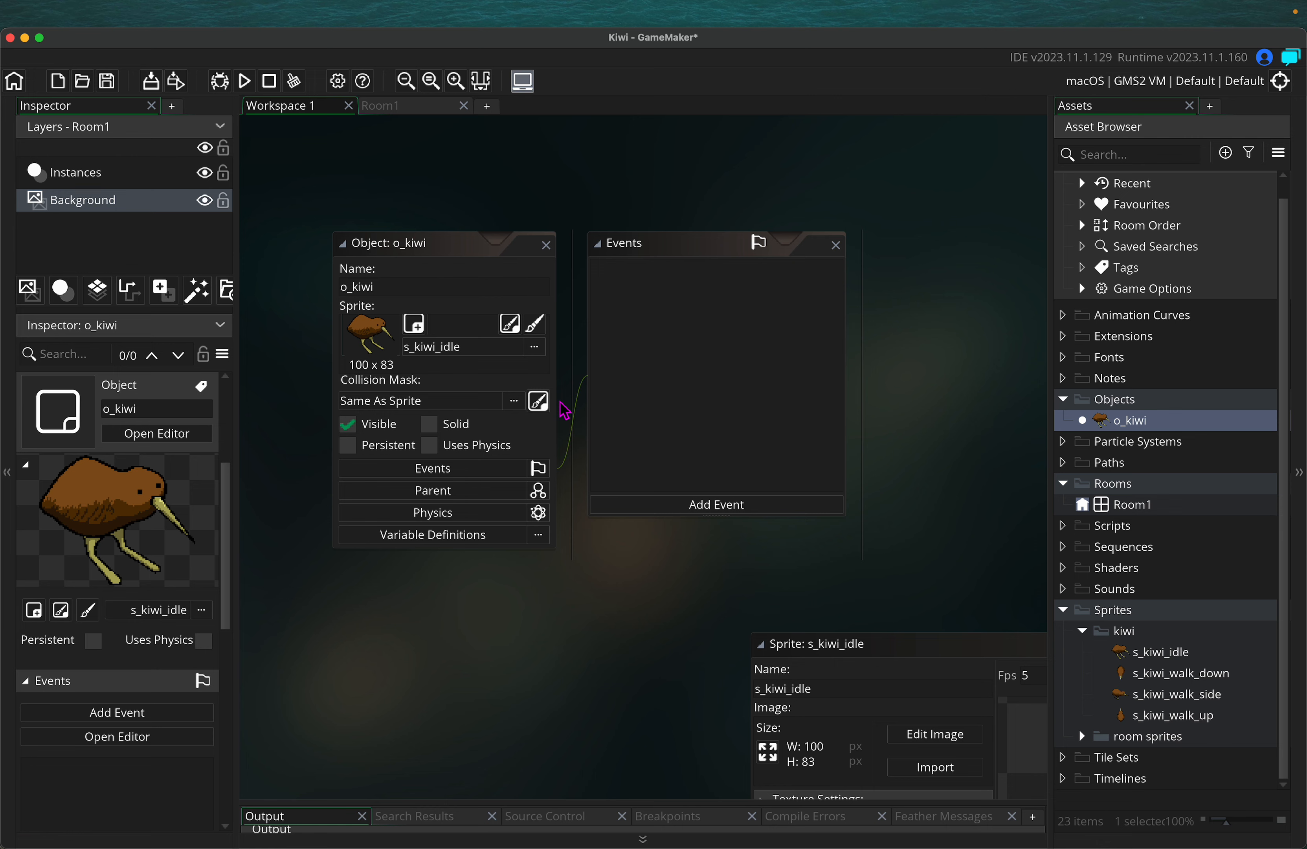
pyautogui.hscroll(5, 624, 592)
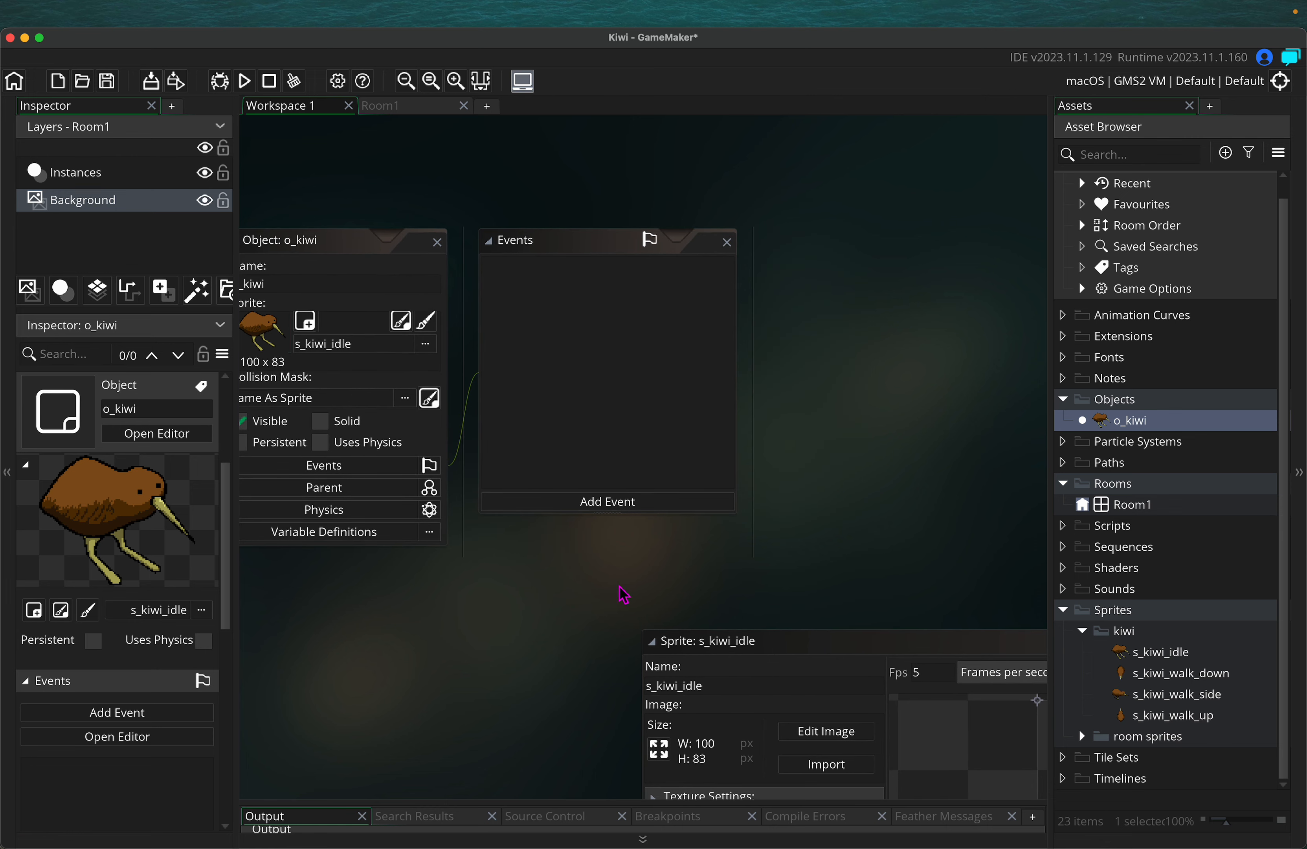
pyautogui.keyDown('ctrl'); pyautogui.scroll(-1, 572, 587); pyautogui.keyUp('ctrl')
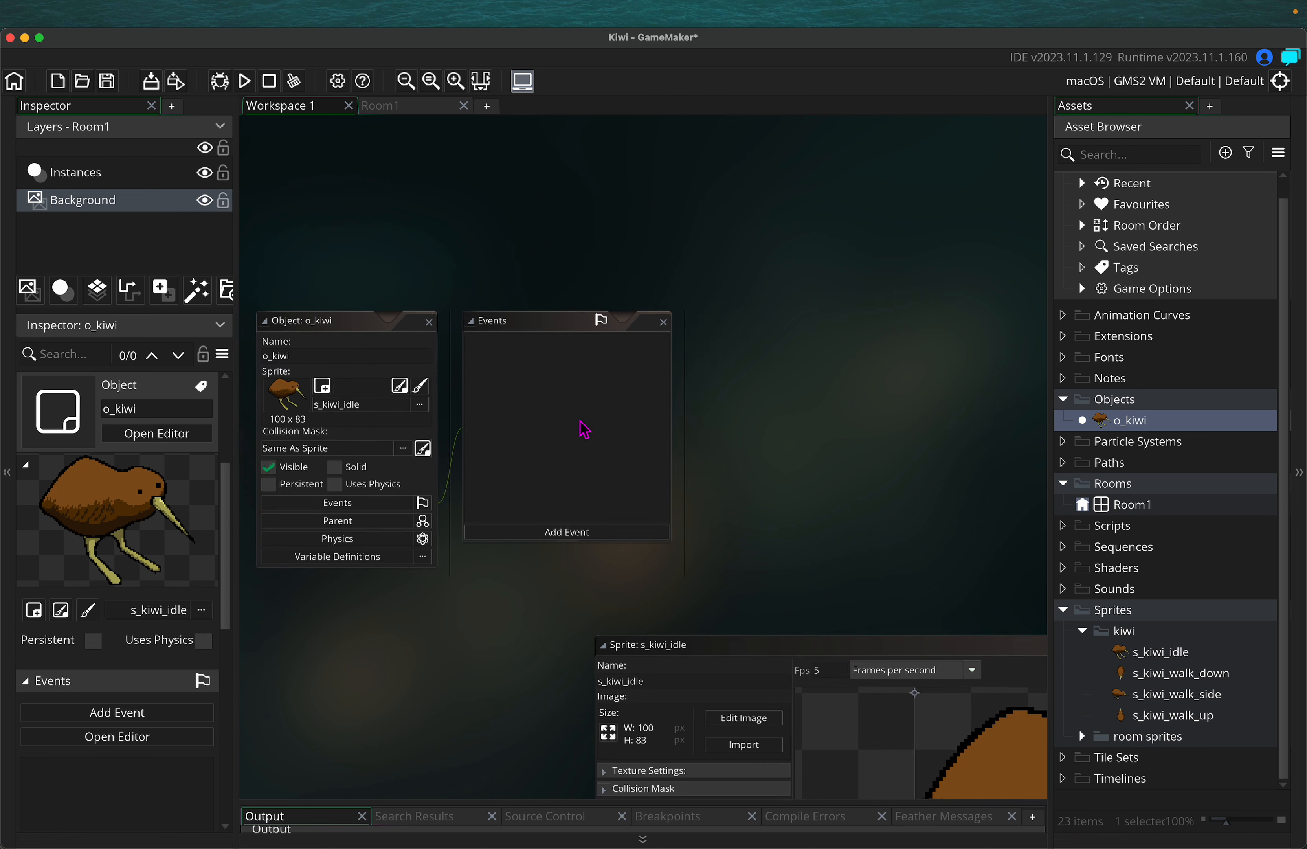
# Add a Create event to o_kiwi, choosing GML Visual as the project's scripting language
pyautogui.click(570, 535)
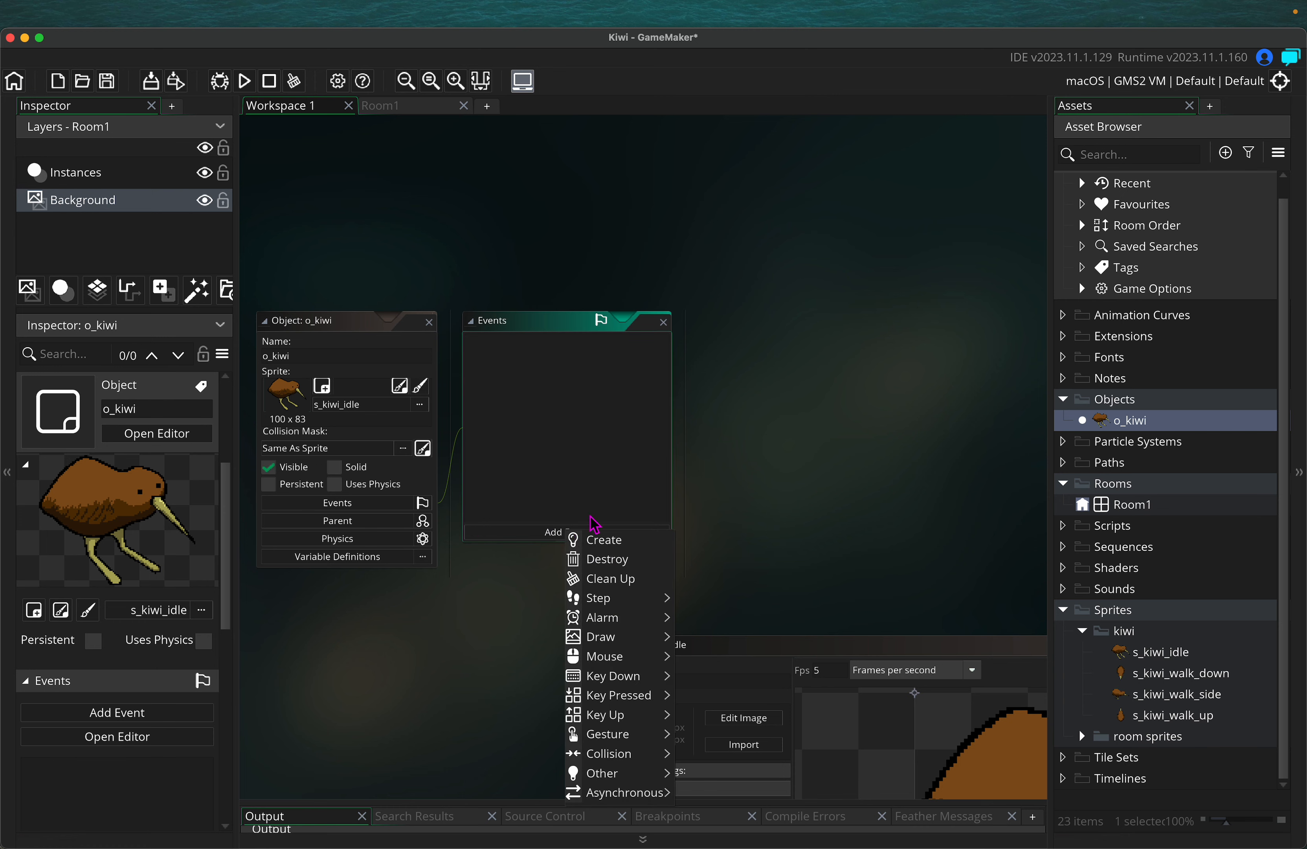
pyautogui.click(510, 590)
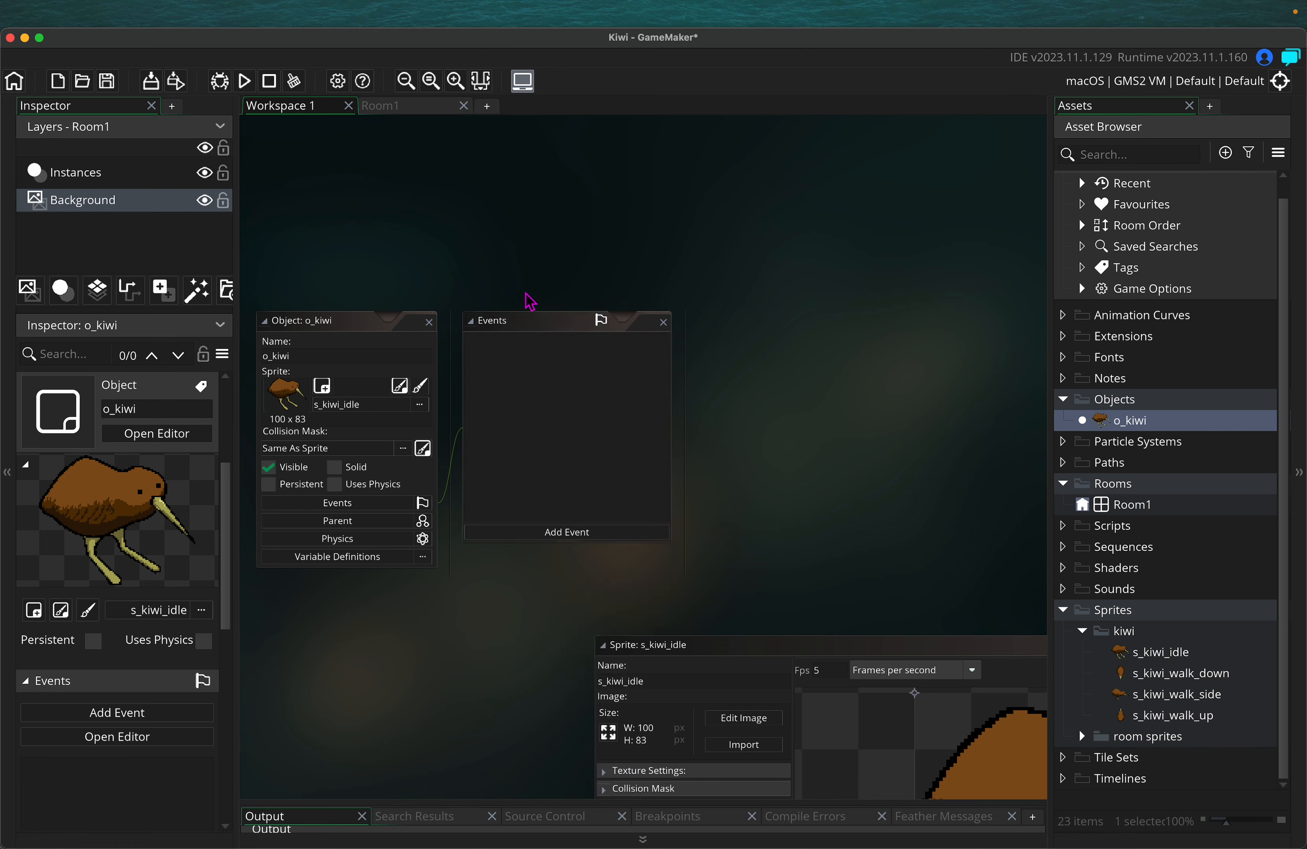
pyautogui.click(579, 533)
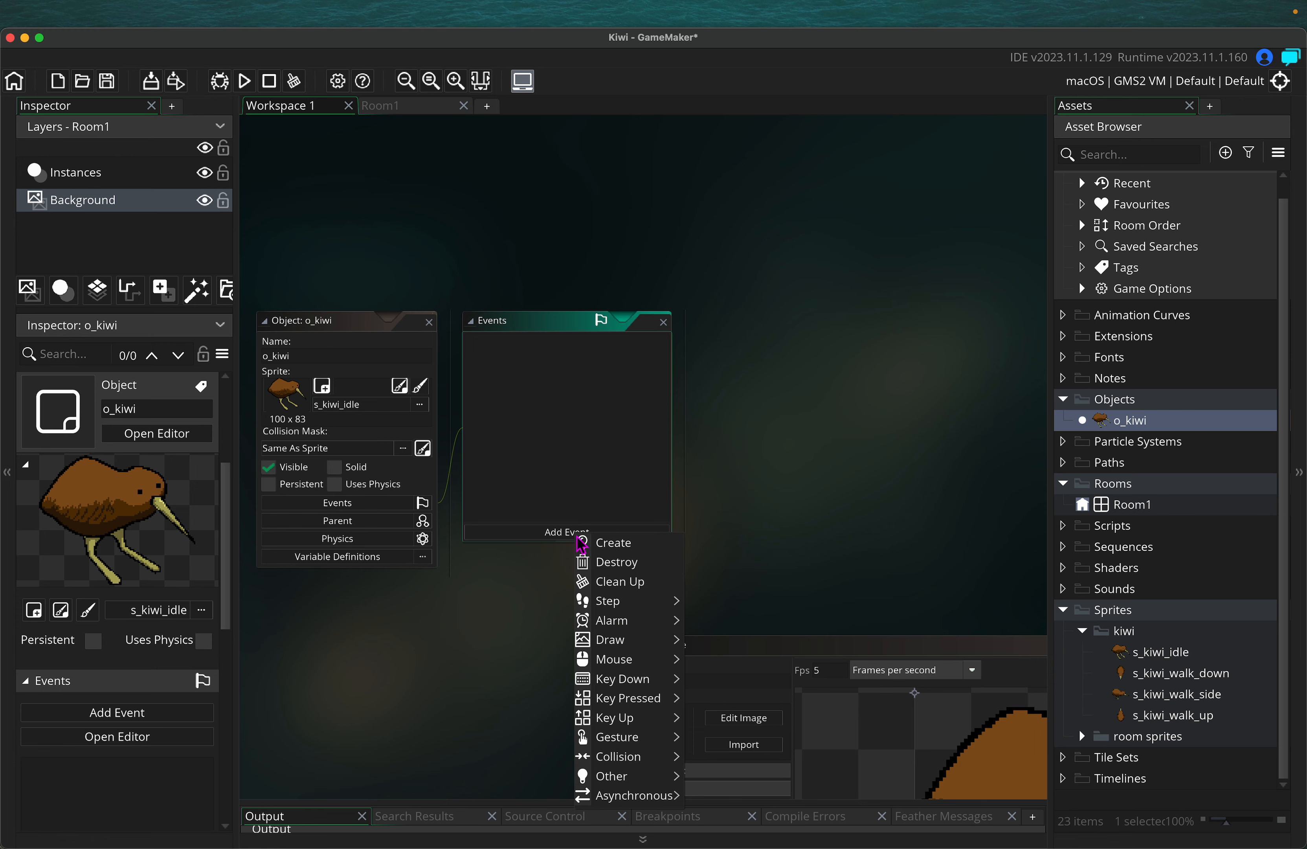
pyautogui.click(637, 550)
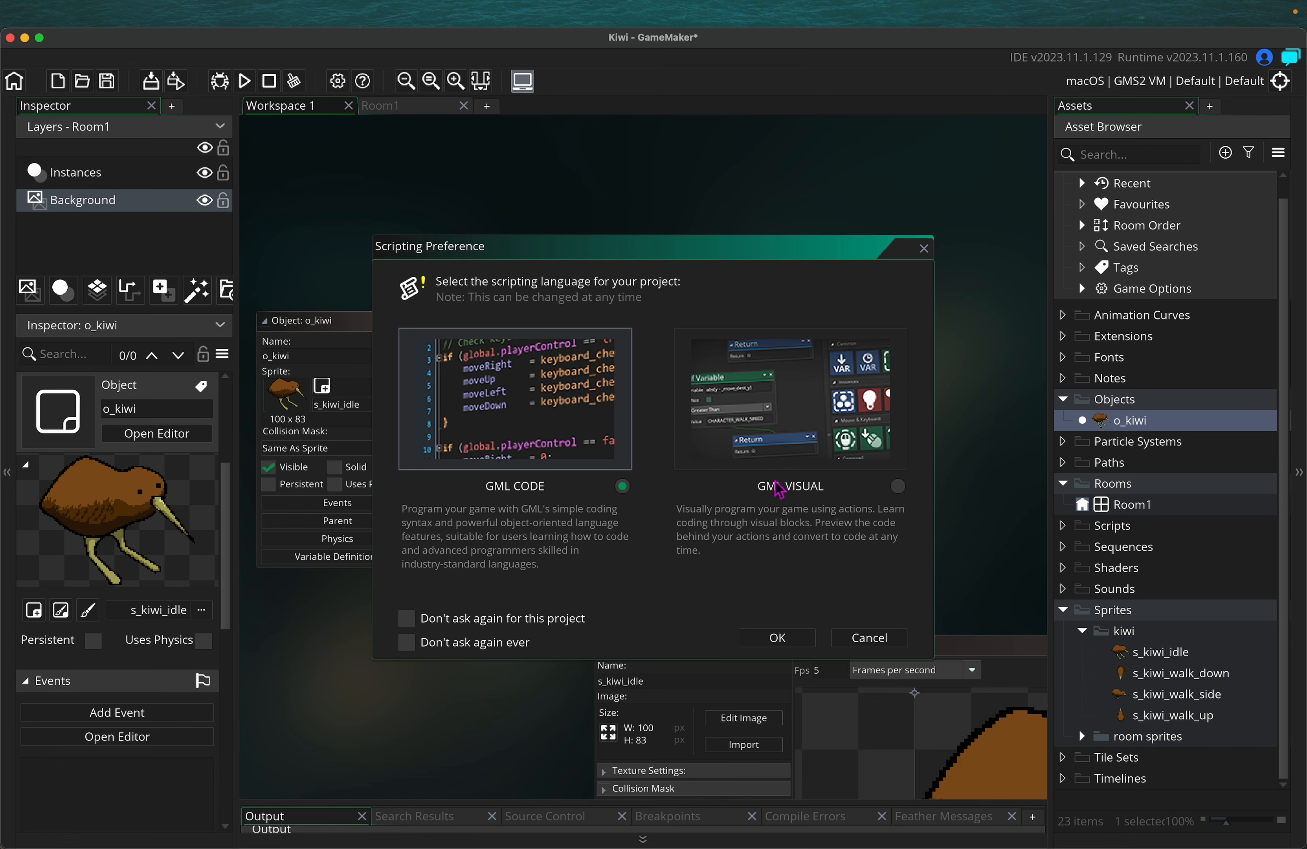
pyautogui.click(899, 487)
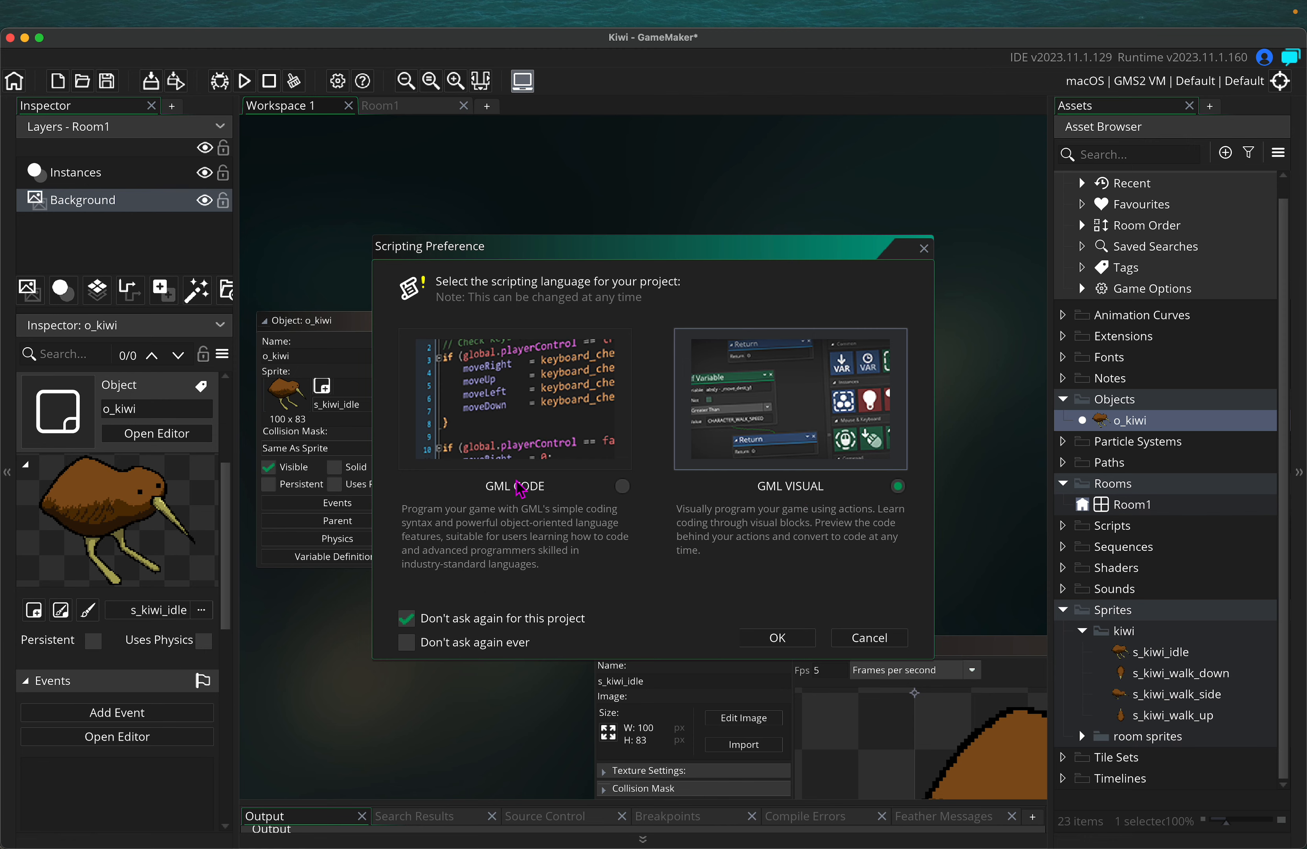
pyautogui.click(795, 642)
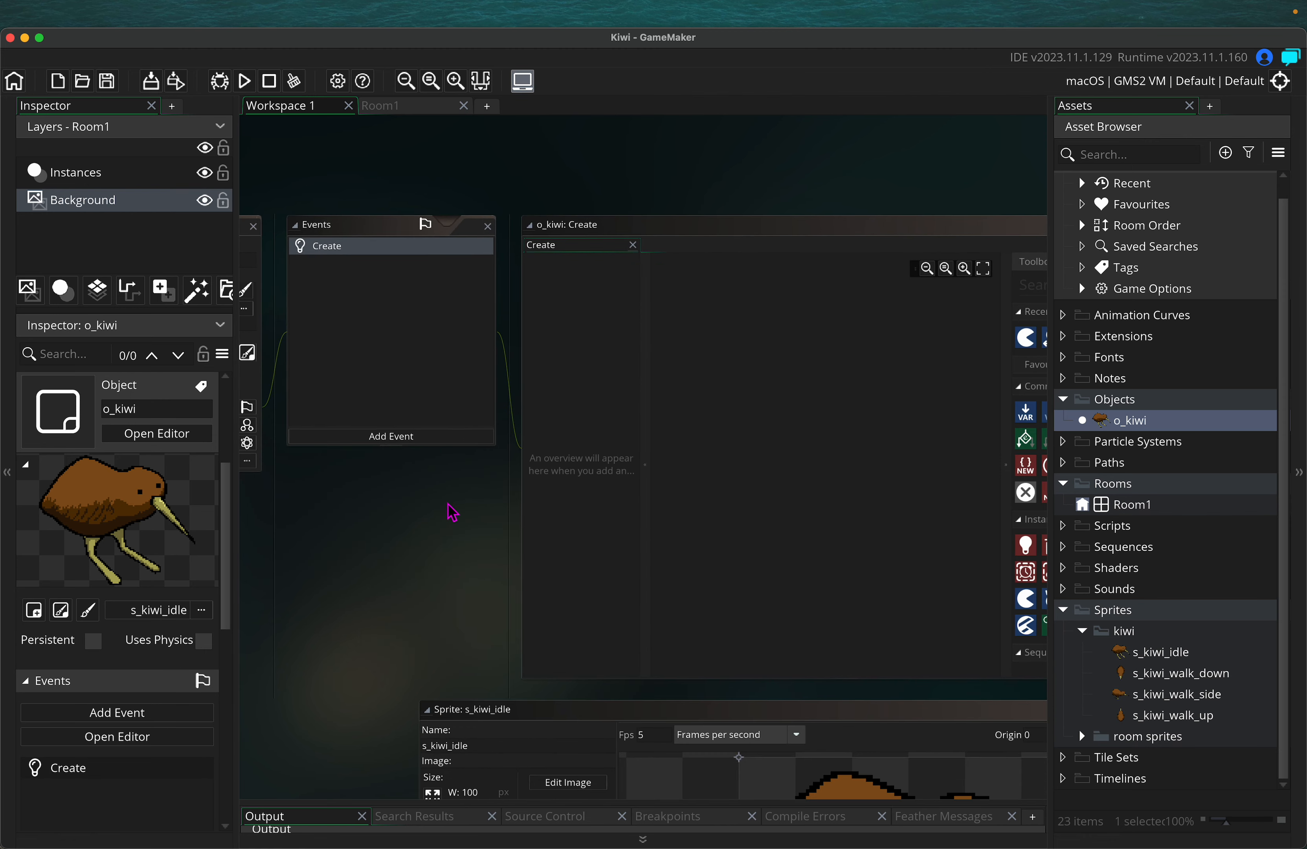
# Search the Toolbox for 'assign' and drop an Assign Variable action into the Create event
pyautogui.click(389, 437)
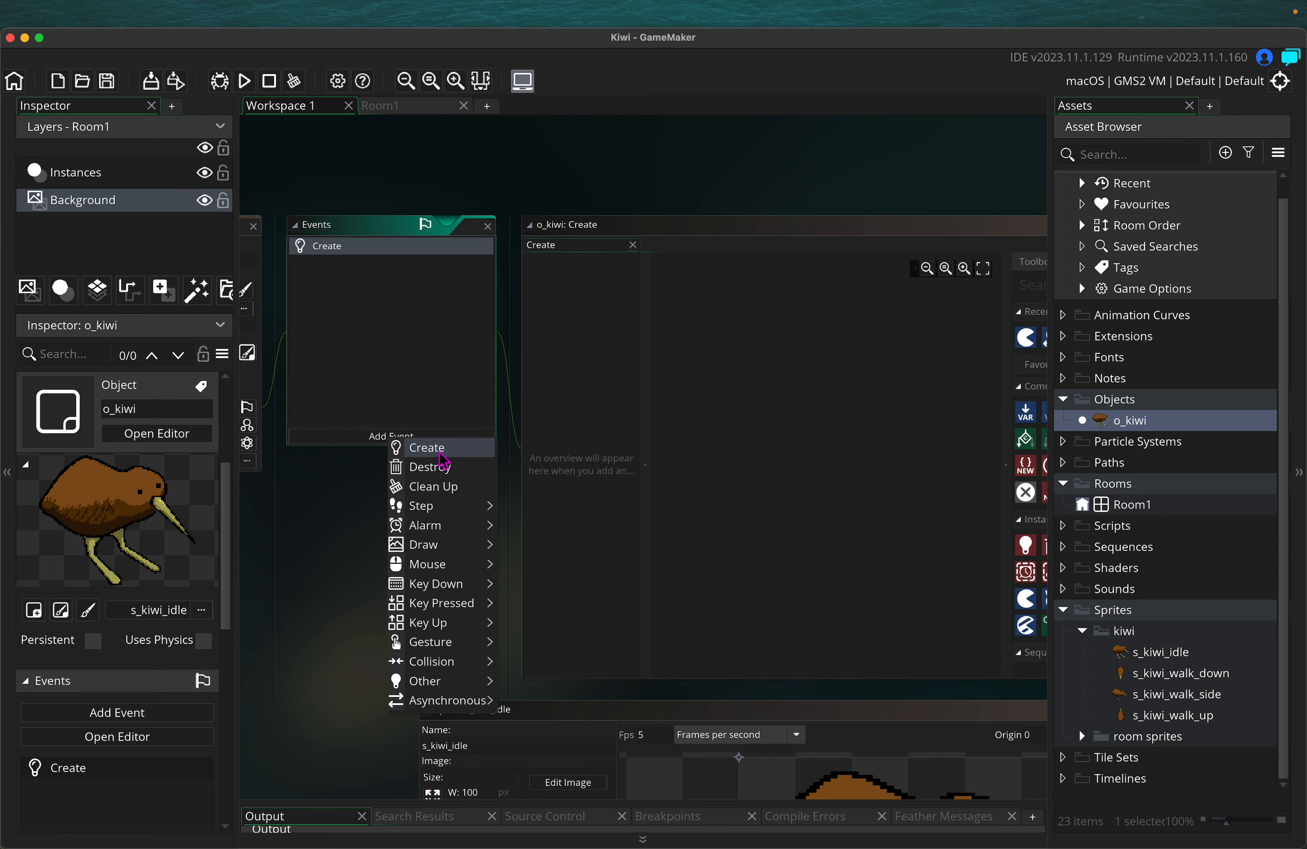
pyautogui.click(774, 236)
pyautogui.moveTo(754, 194); pyautogui.dragTo(659, 200, button='middle')
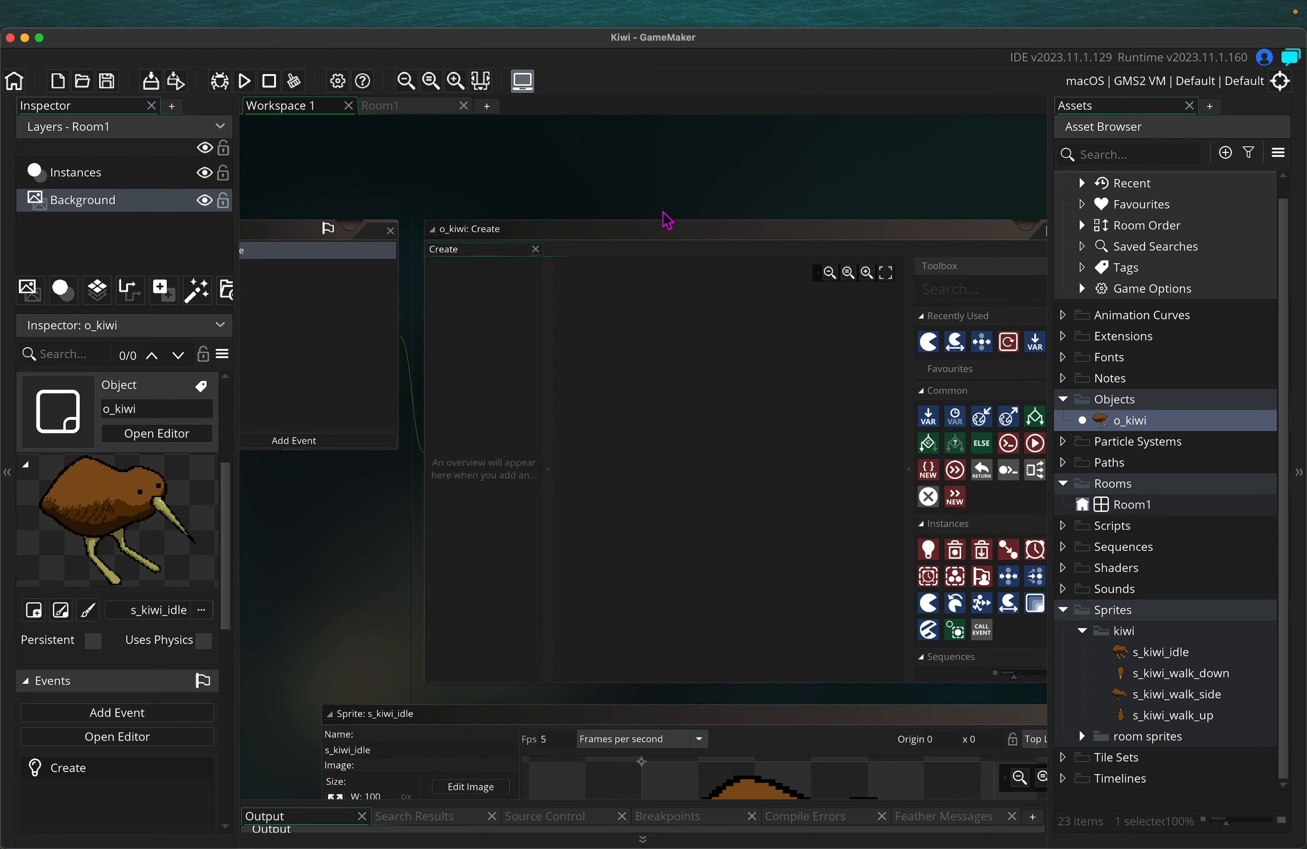
pyautogui.keyDown('super'); pyautogui.scroll(-2, 662, 213); pyautogui.keyUp('super')
pyautogui.hscroll(1, 663, 212)
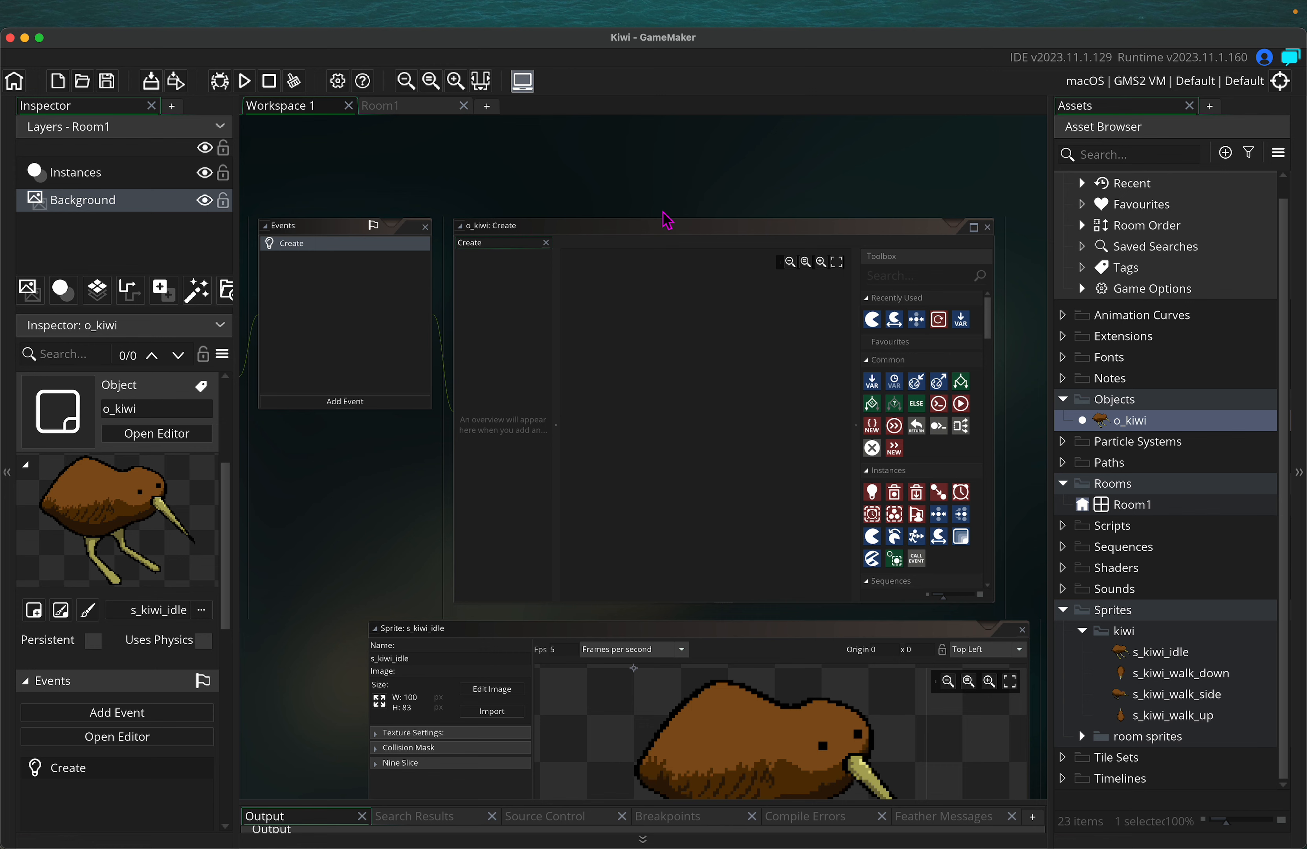
pyautogui.click(905, 281)
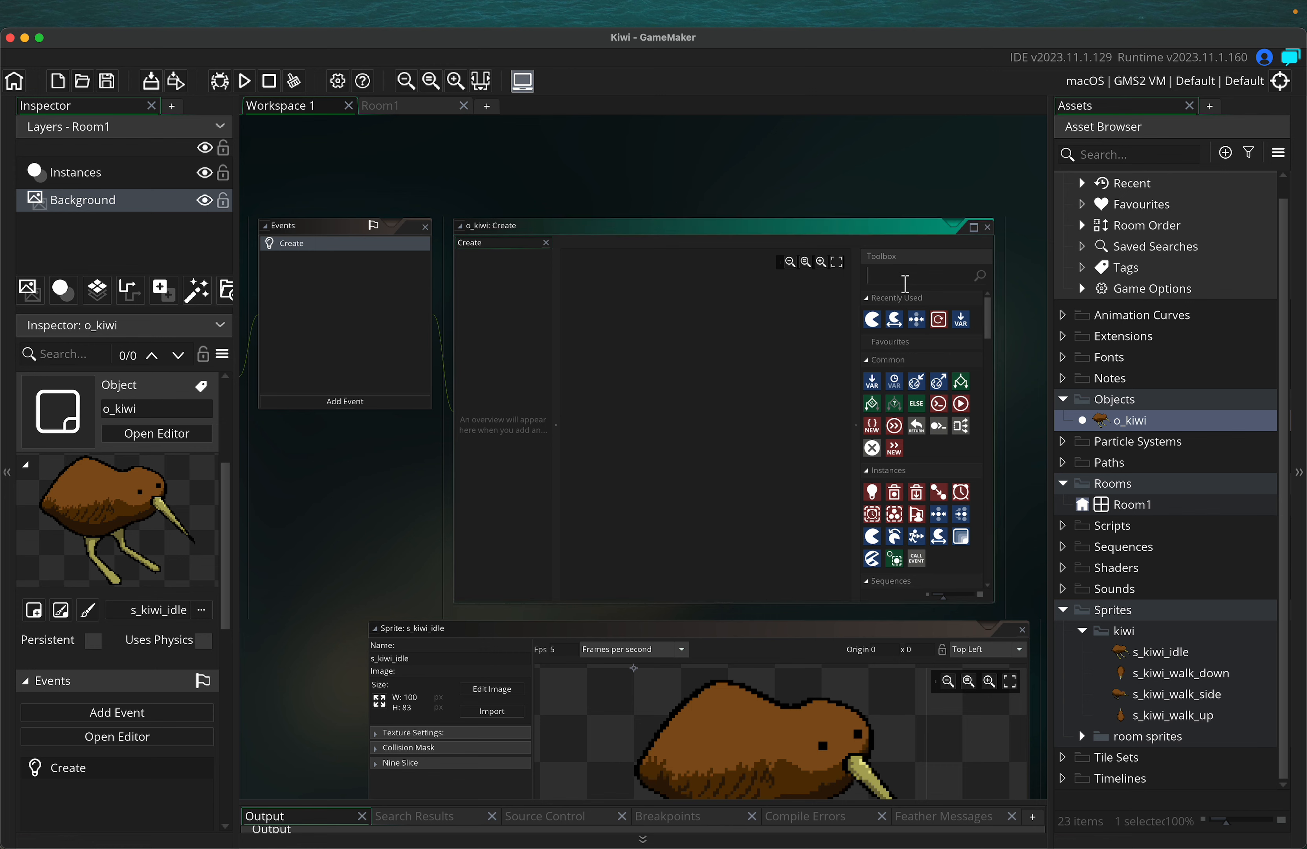
pyautogui.write('assign')
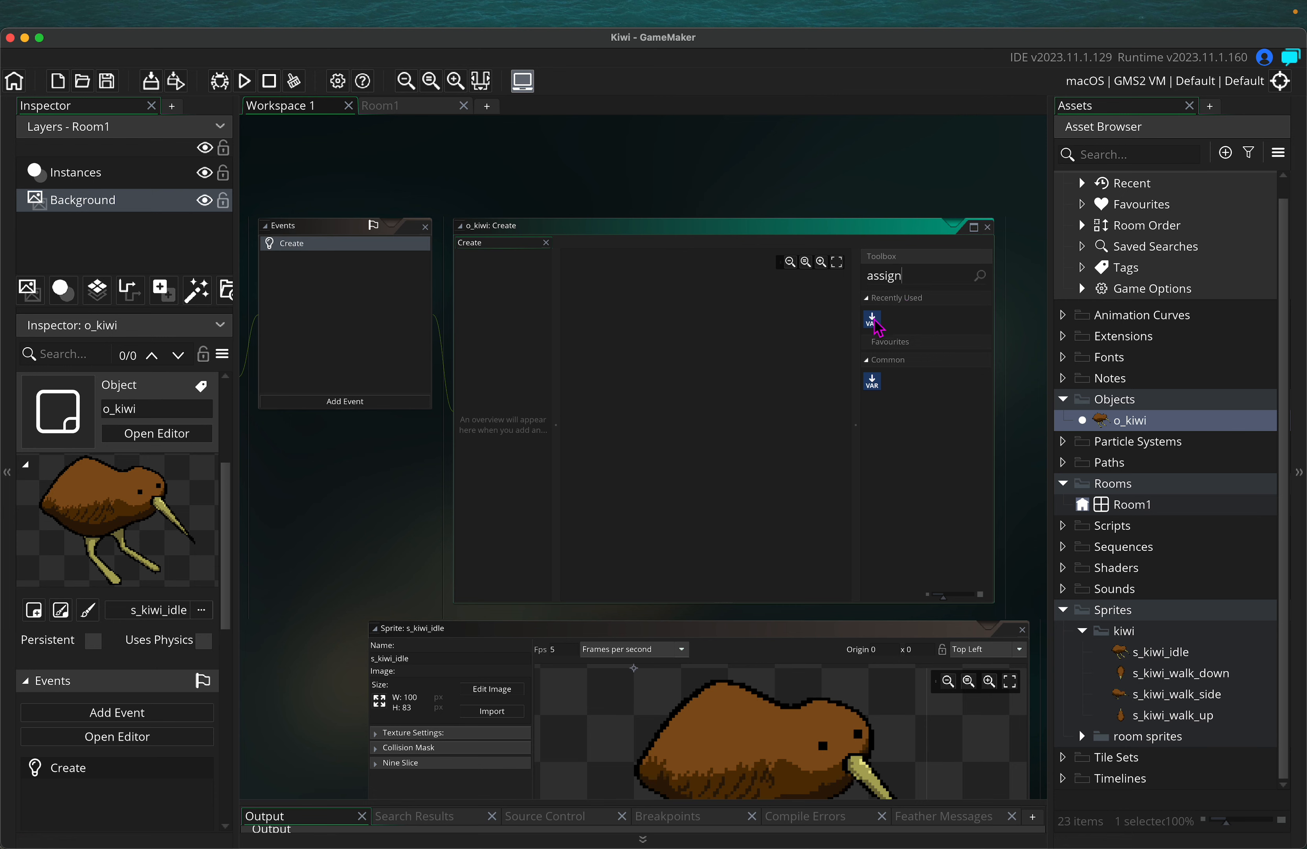
pyautogui.moveTo(873, 319); pyautogui.dragTo(606, 331)
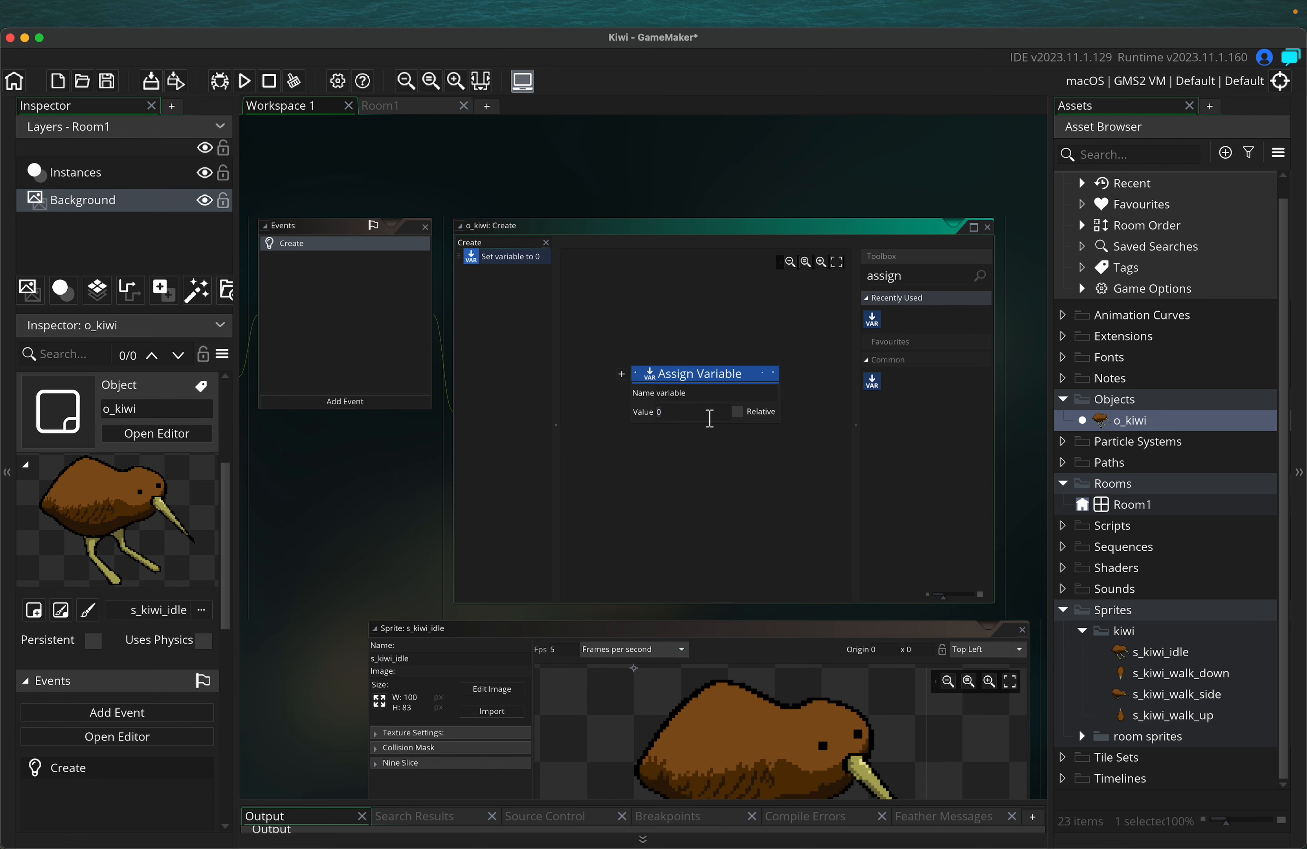
# Set the Assign Variable action's name to move_speed and its value to 4
pyautogui.write('move')
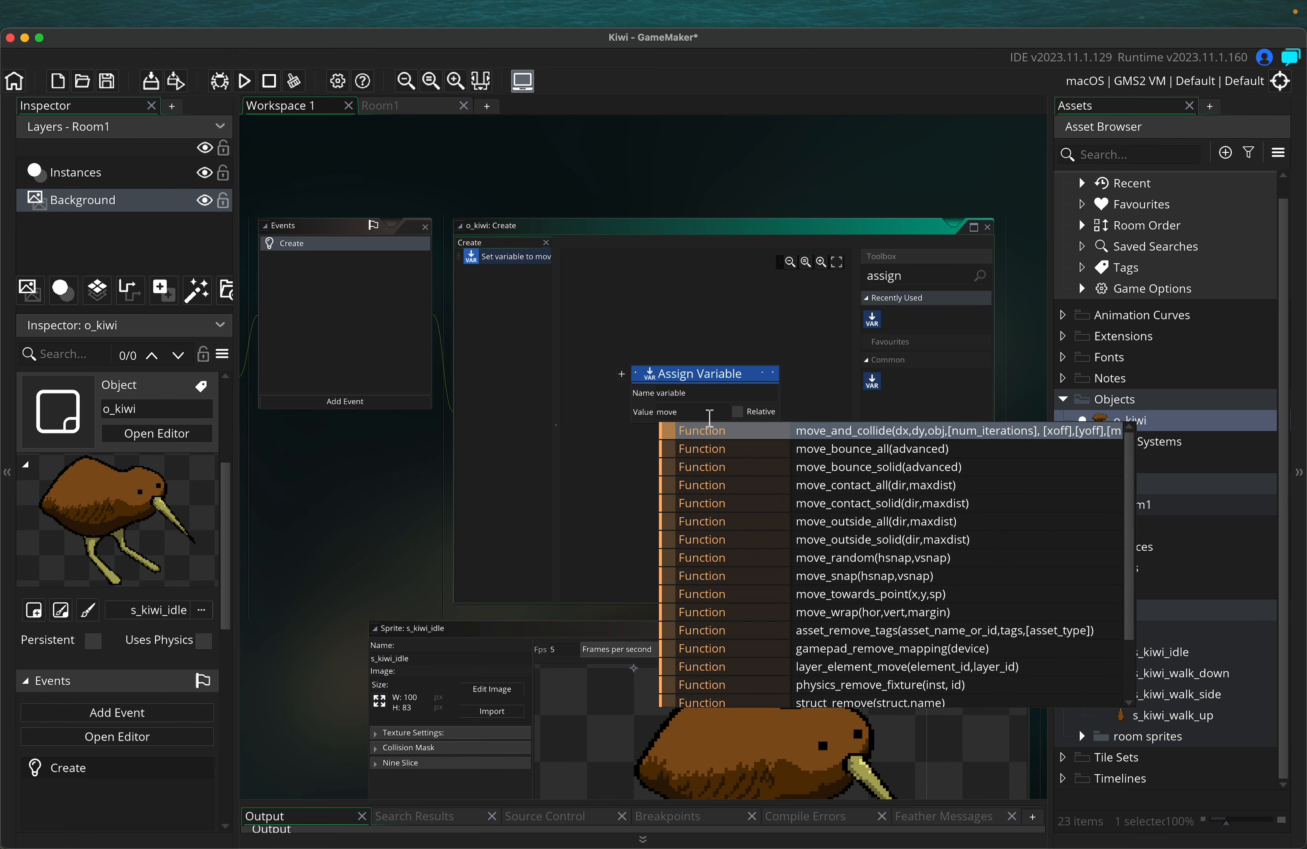
pyautogui.write('_speed')
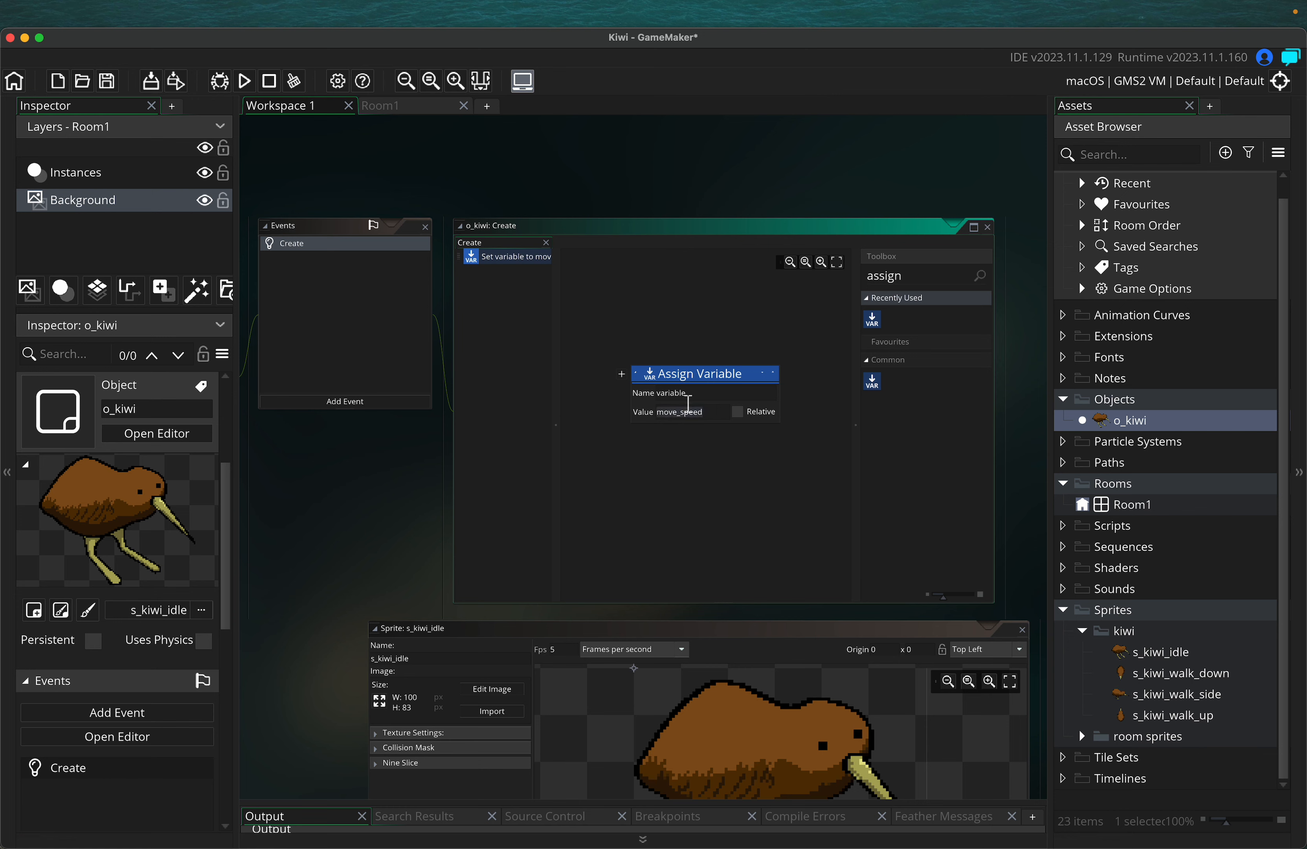
pyautogui.write('4')
pyautogui.moveTo(707, 392); pyautogui.dragTo(598, 397)
pyautogui.write('move')
pyautogui.press('BackSpace')
pyautogui.write('ve_')
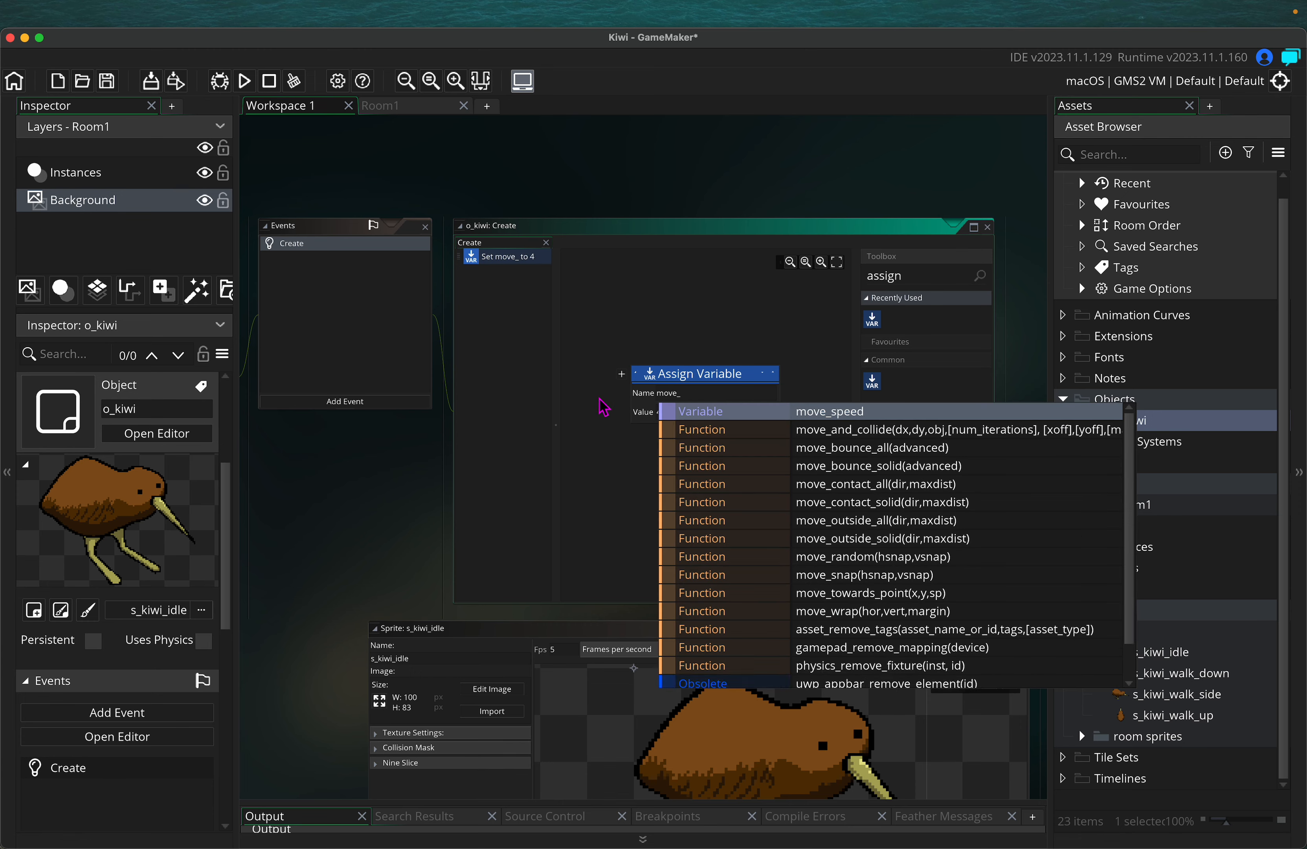
pyautogui.write('spp')
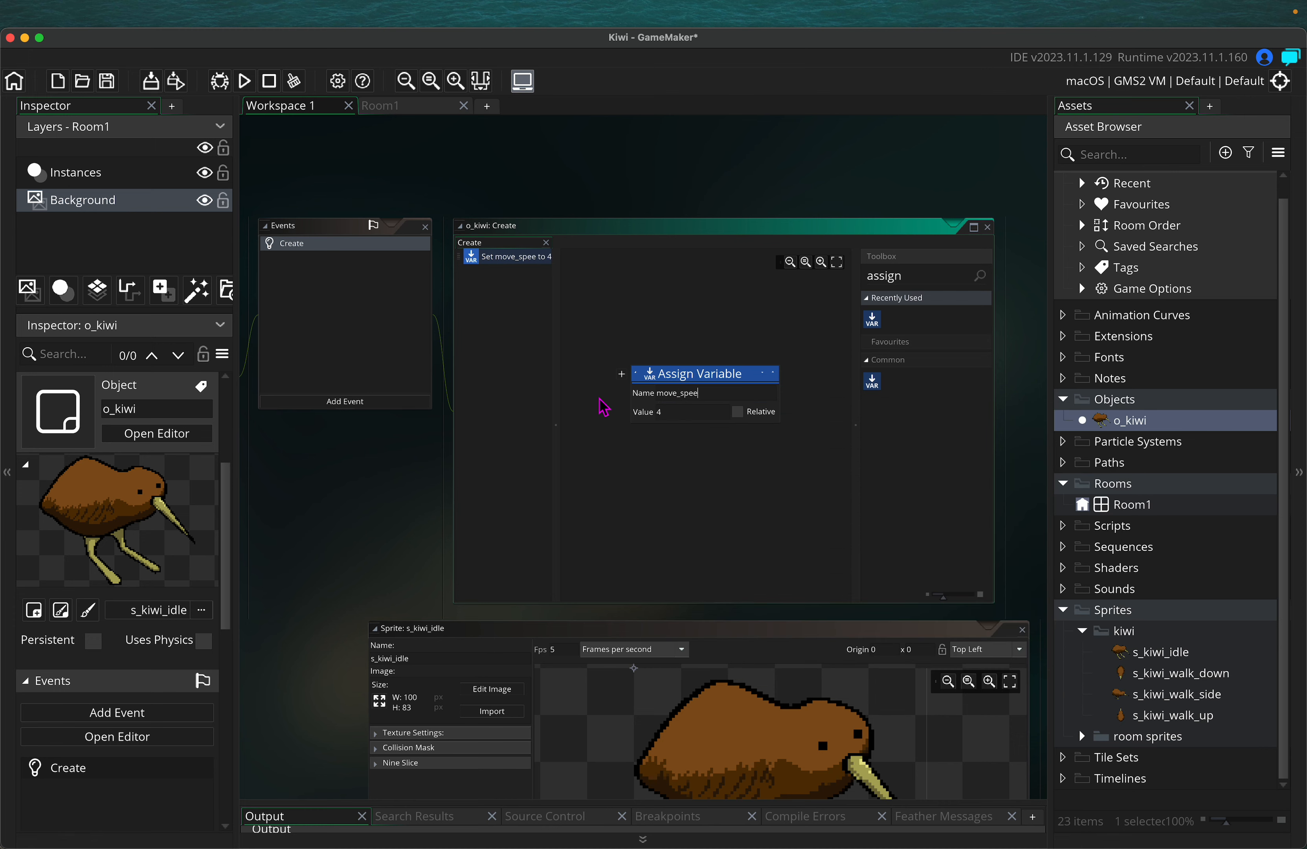
pyautogui.moveTo(670, 417); pyautogui.dragTo(653, 412)
pyautogui.click(752, 324)
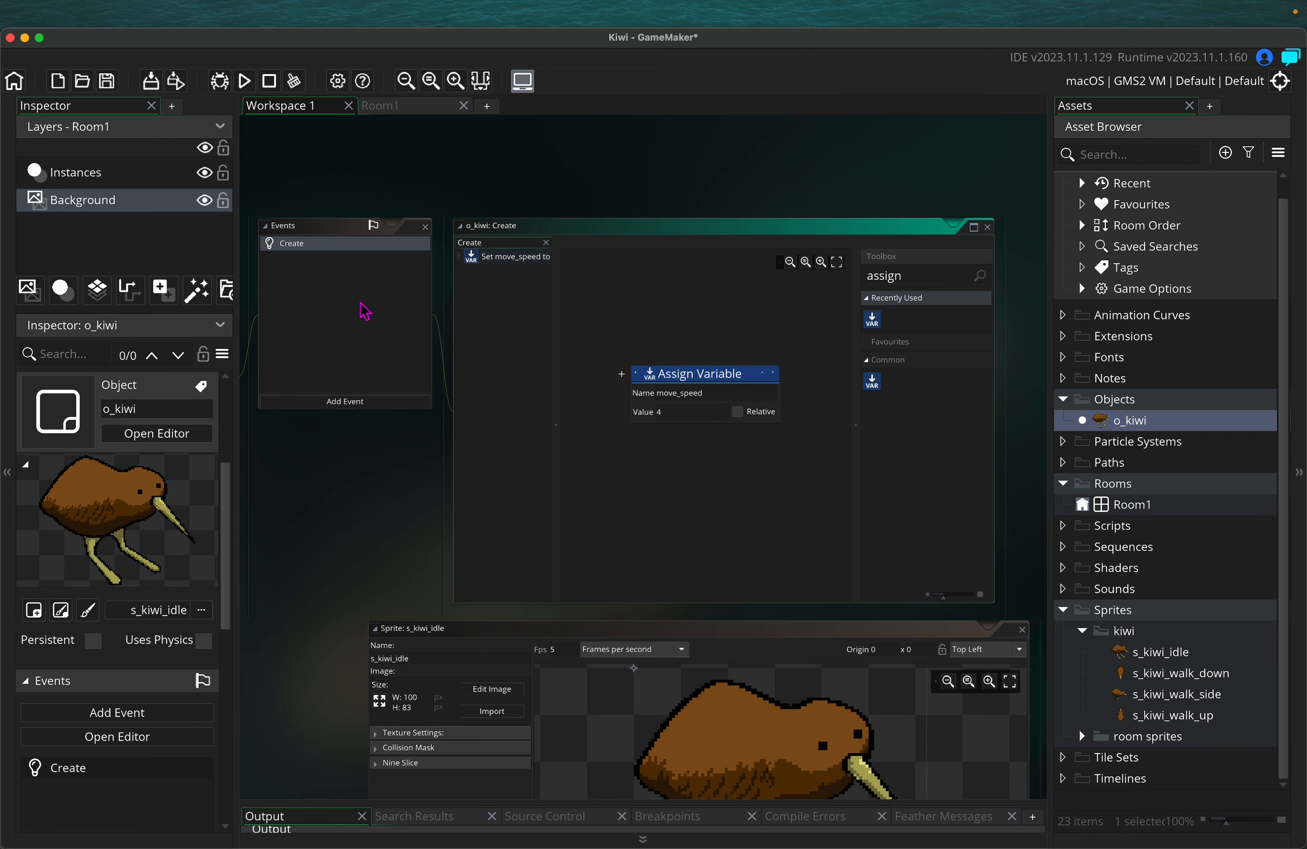
# Dismiss the event list without adding an event and clear the Toolbox action search
pyautogui.click(345, 403)
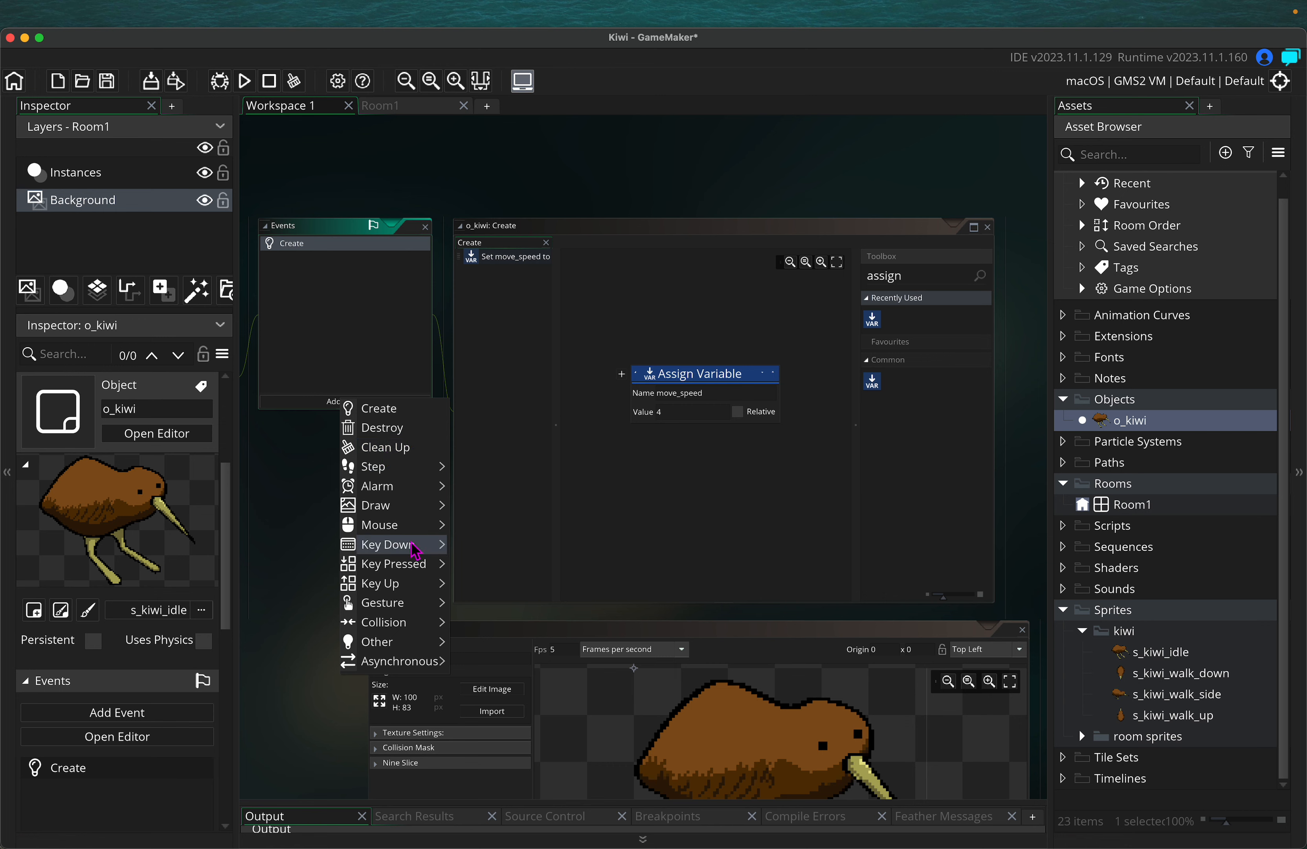
pyautogui.moveTo(403, 628)
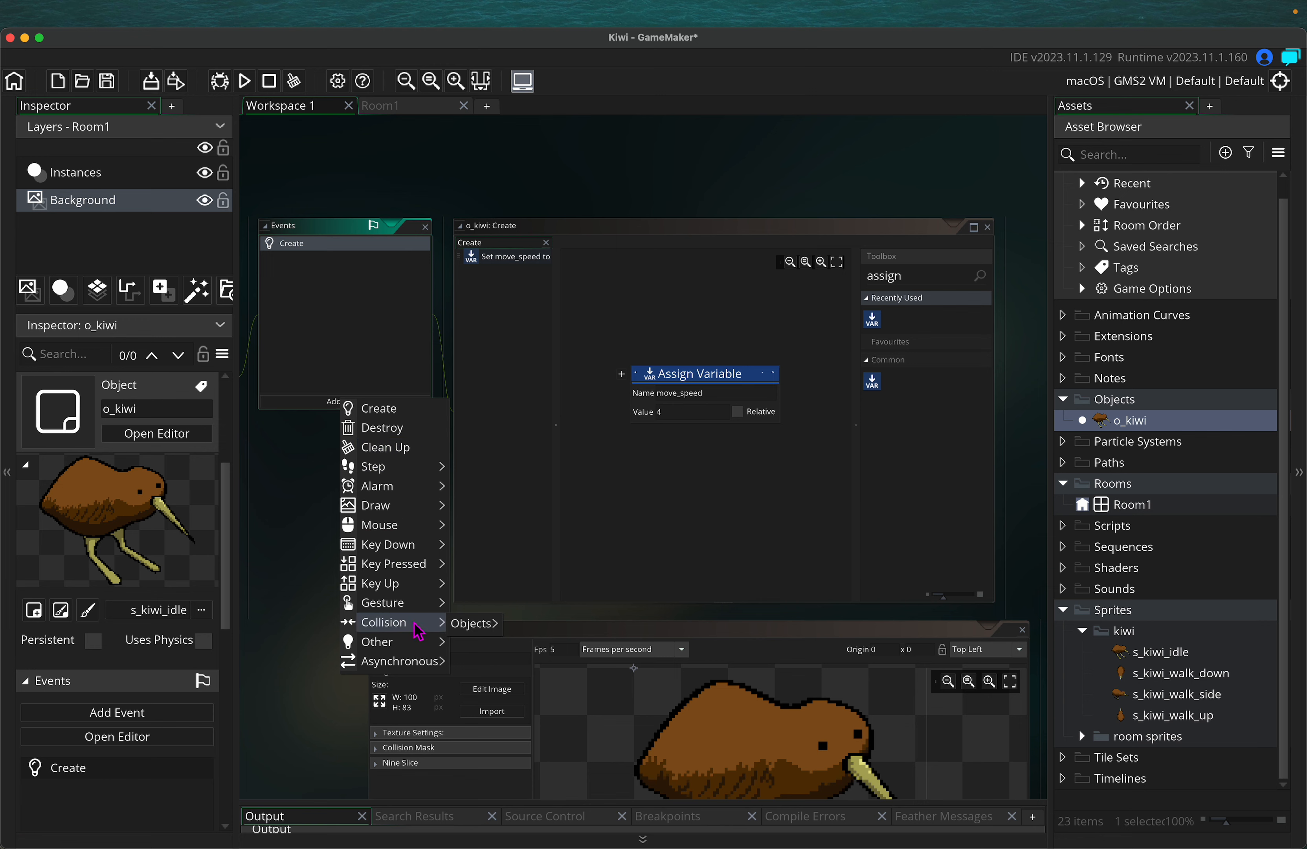
pyautogui.click(658, 571)
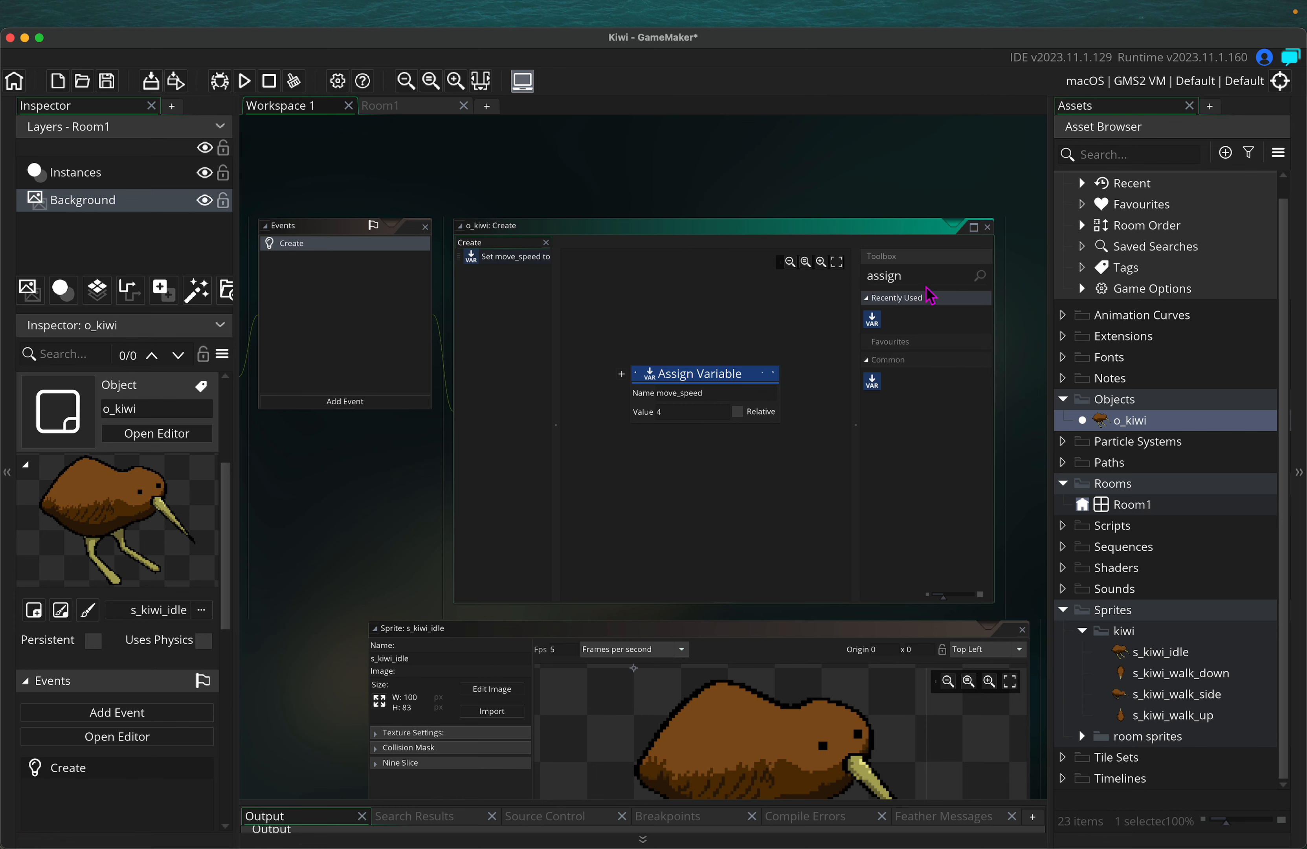
pyautogui.moveTo(919, 274); pyautogui.dragTo(792, 260)
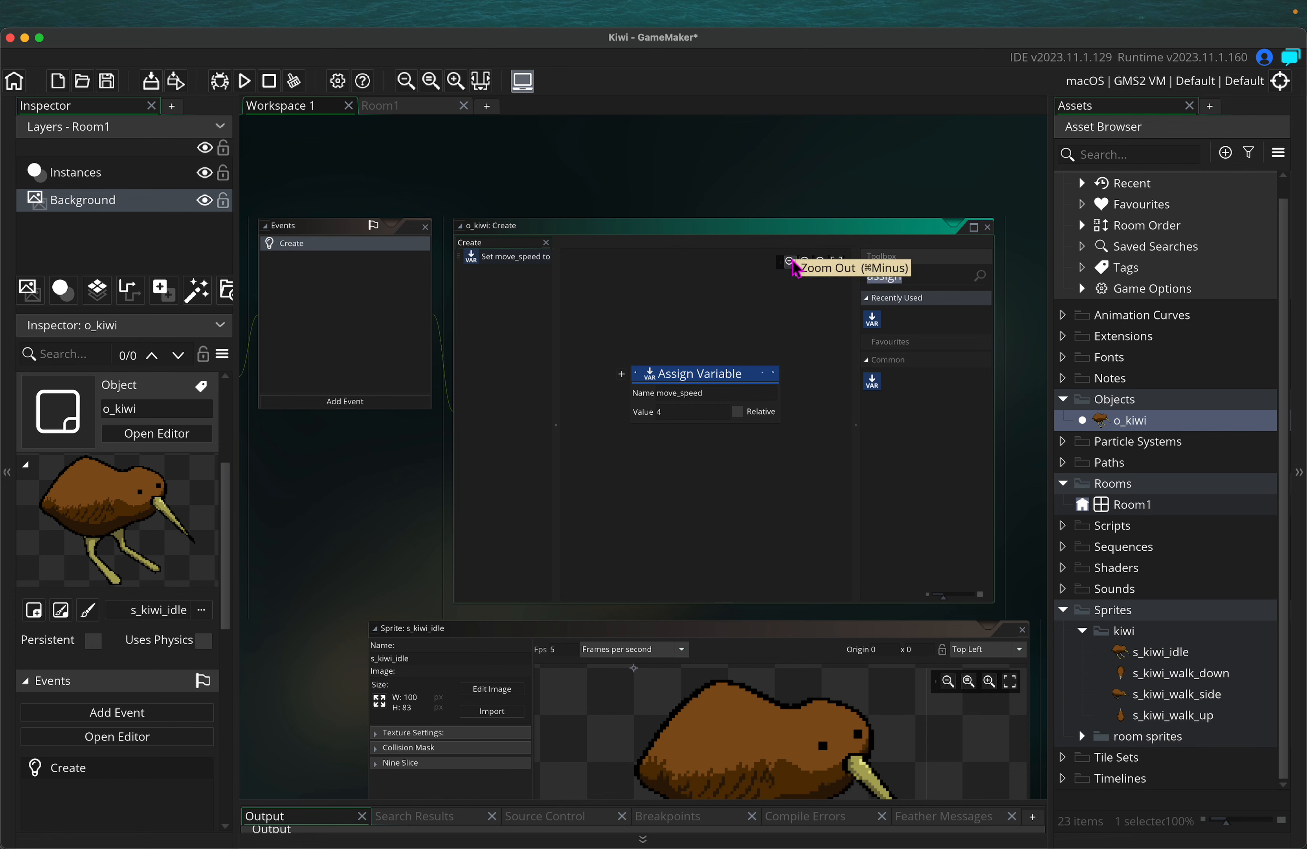
pyautogui.write('begin')
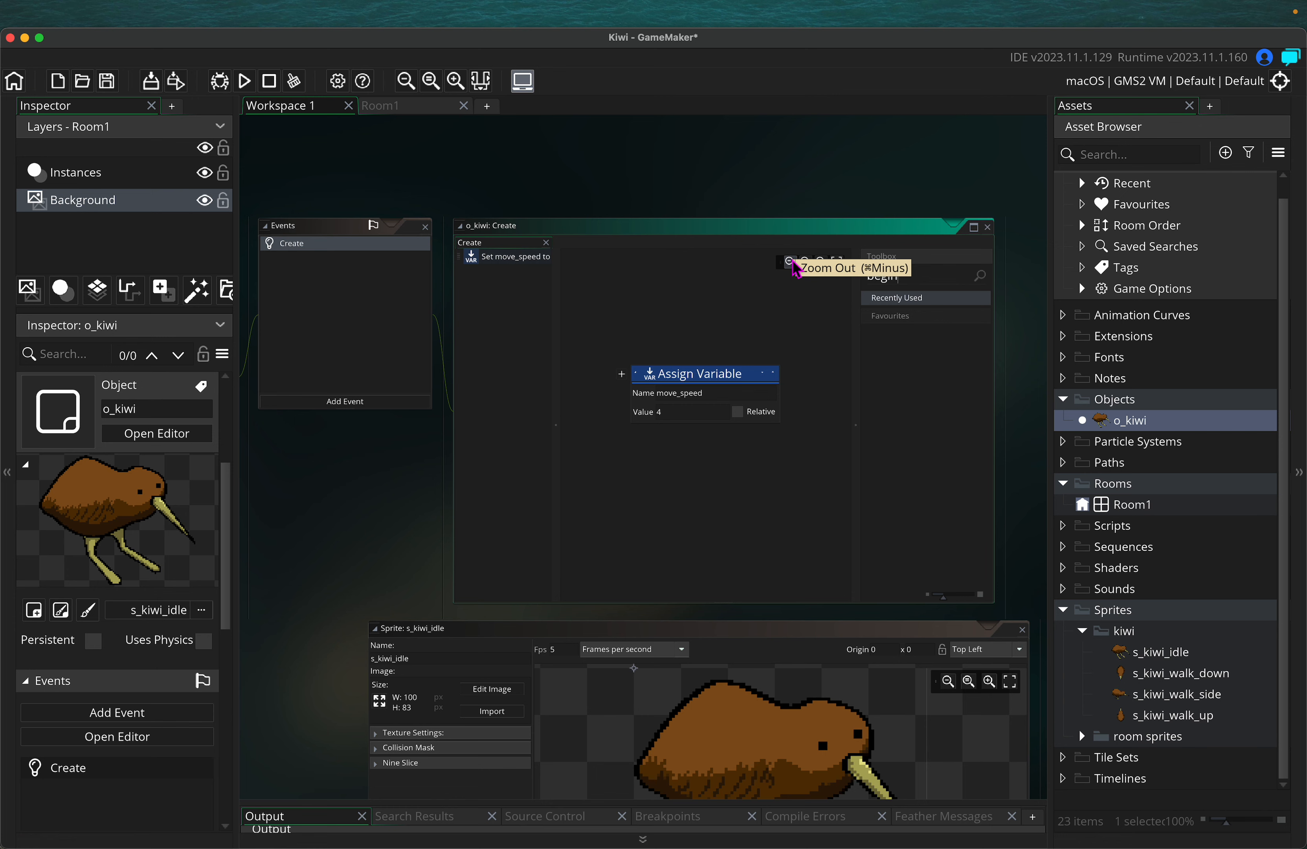
pyautogui.press('BackSpace')
pyautogui.press('BackSpace')
pyautogui.press('BackSpace')
pyautogui.press('BackSpace')
pyautogui.press('BackSpace')
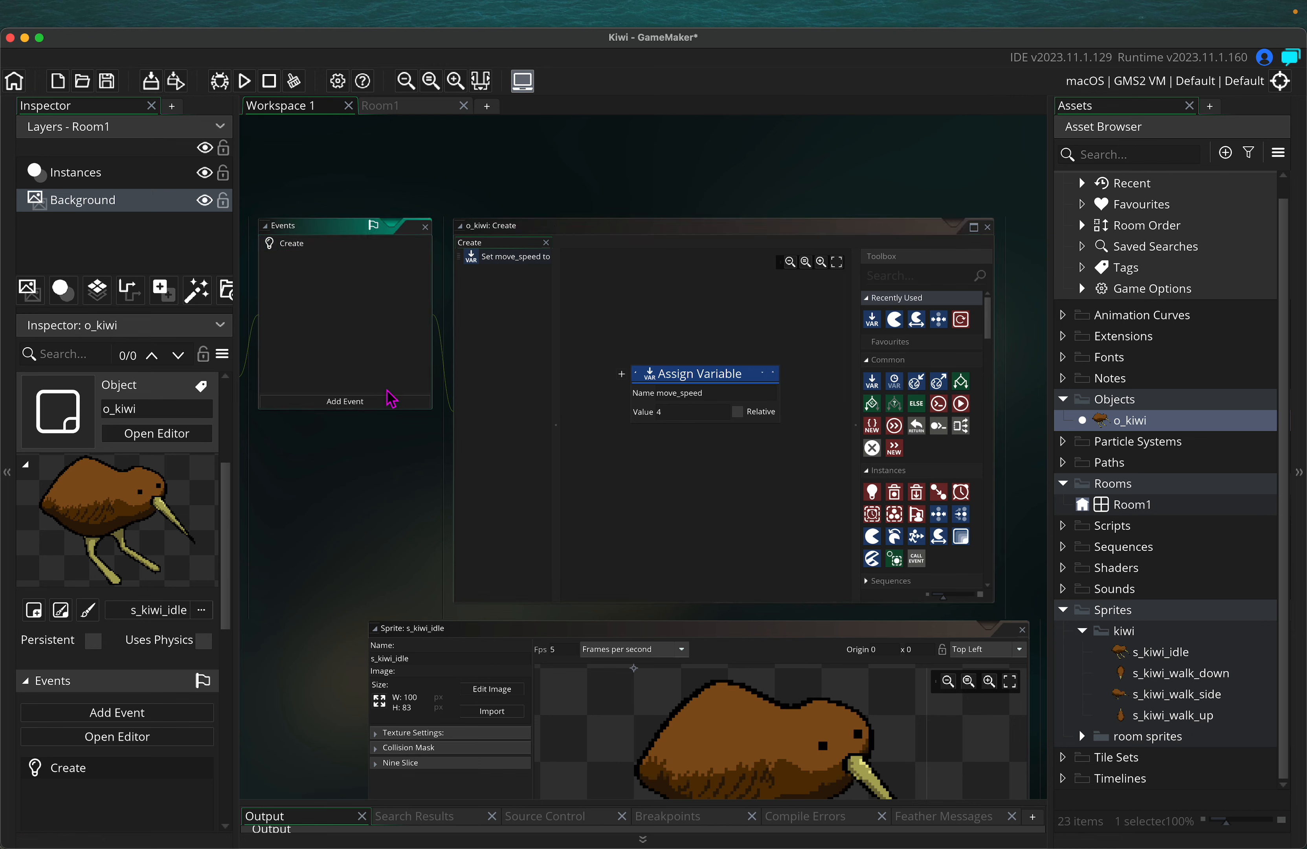
# Add a Step > Begin Step event to o_kiwi and select it in the events list
pyautogui.click(362, 401)
pyautogui.moveTo(439, 575)
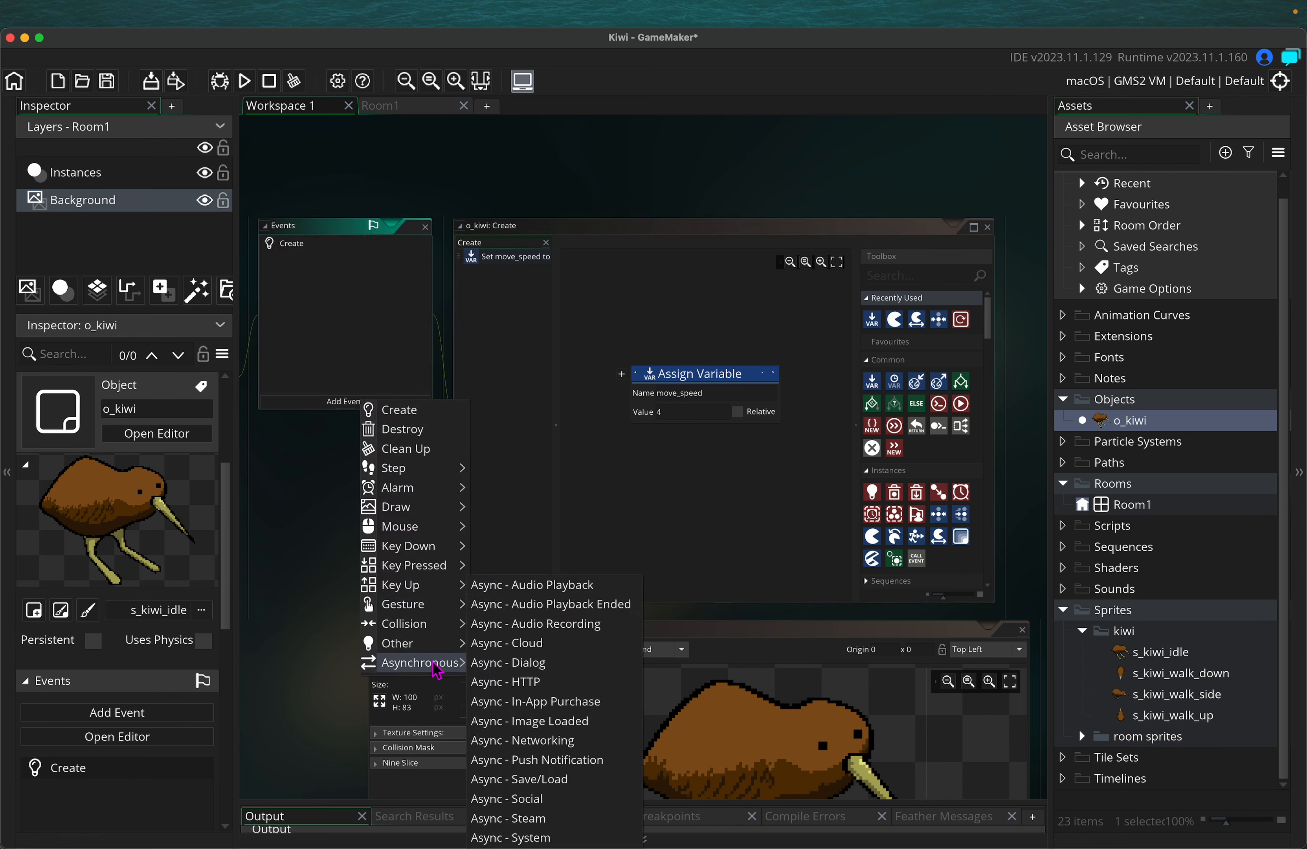
pyautogui.moveTo(432, 479)
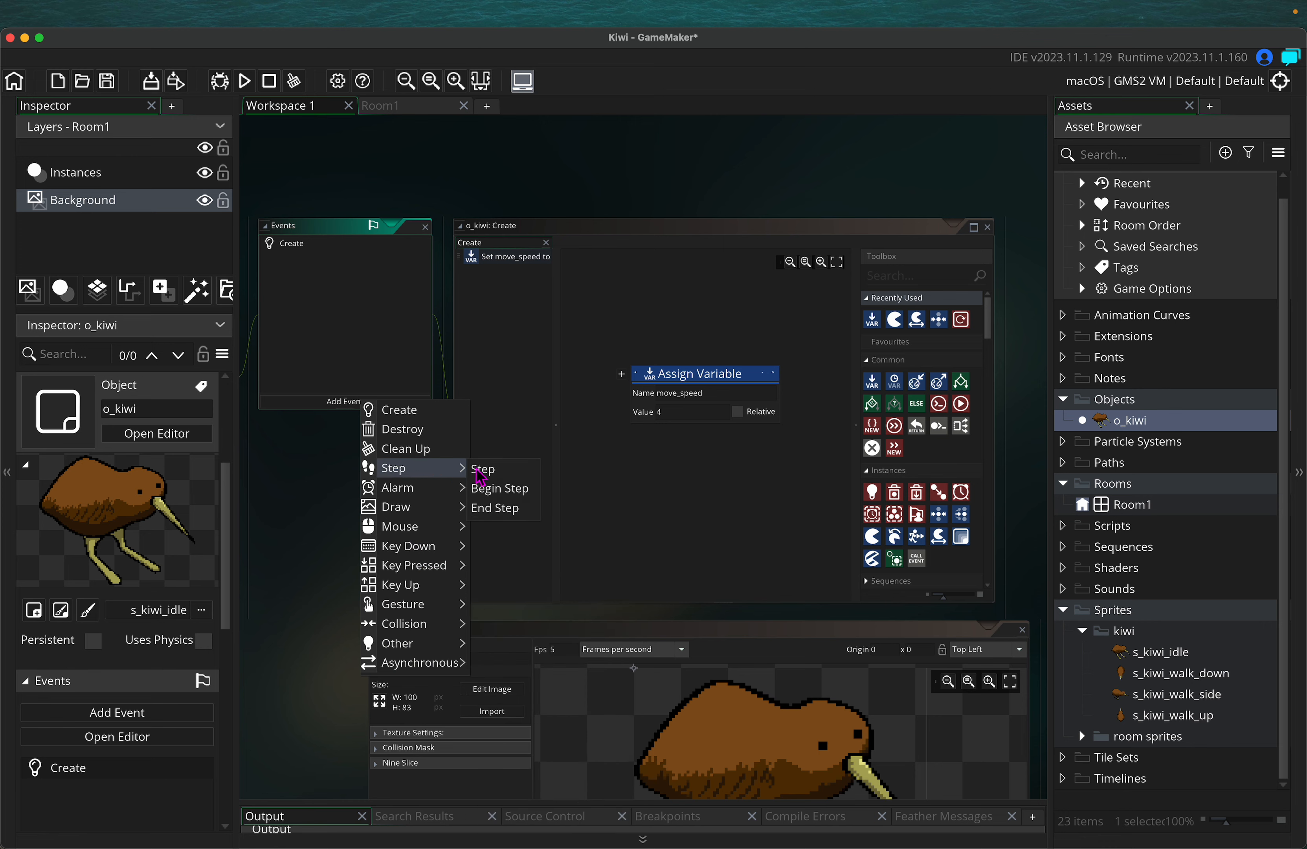
pyautogui.click(509, 495)
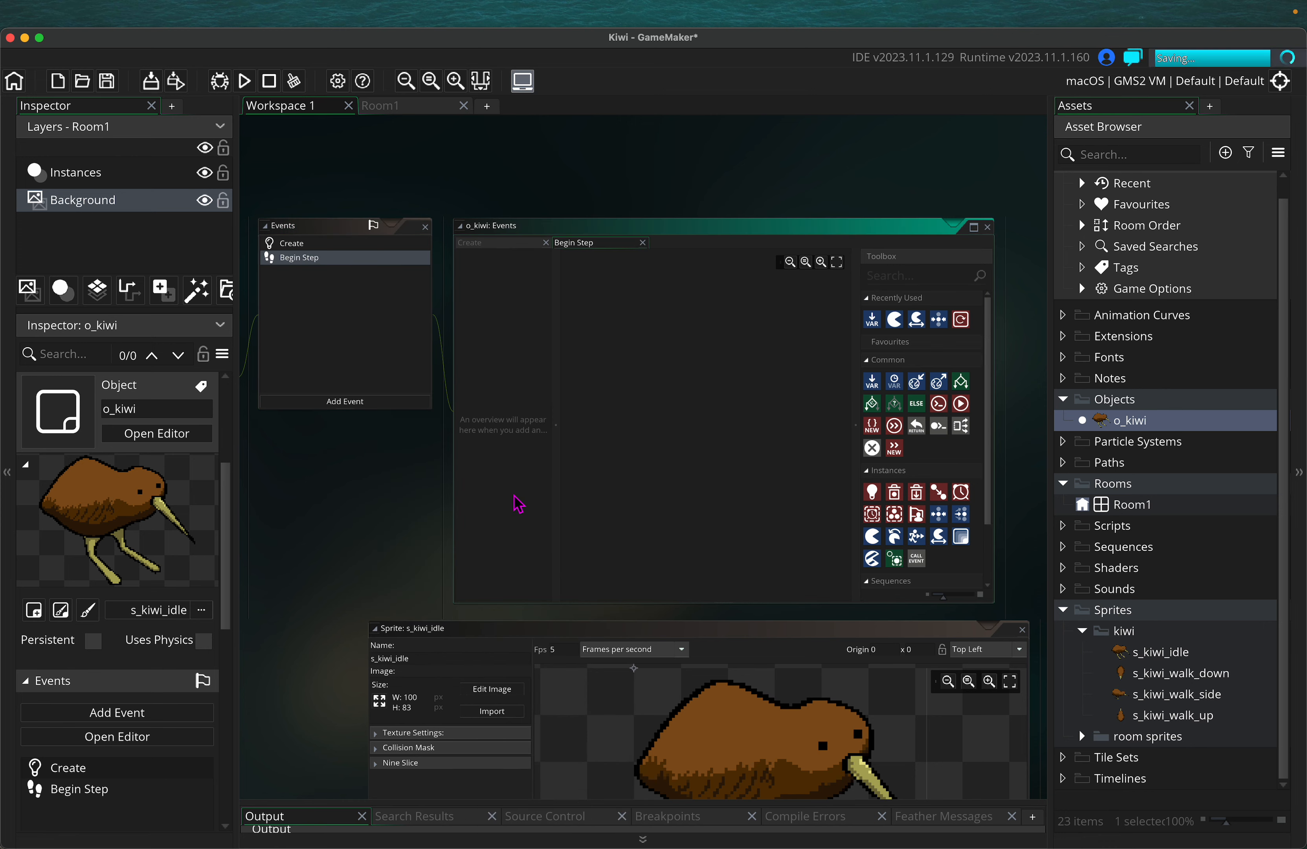
pyautogui.click(323, 300)
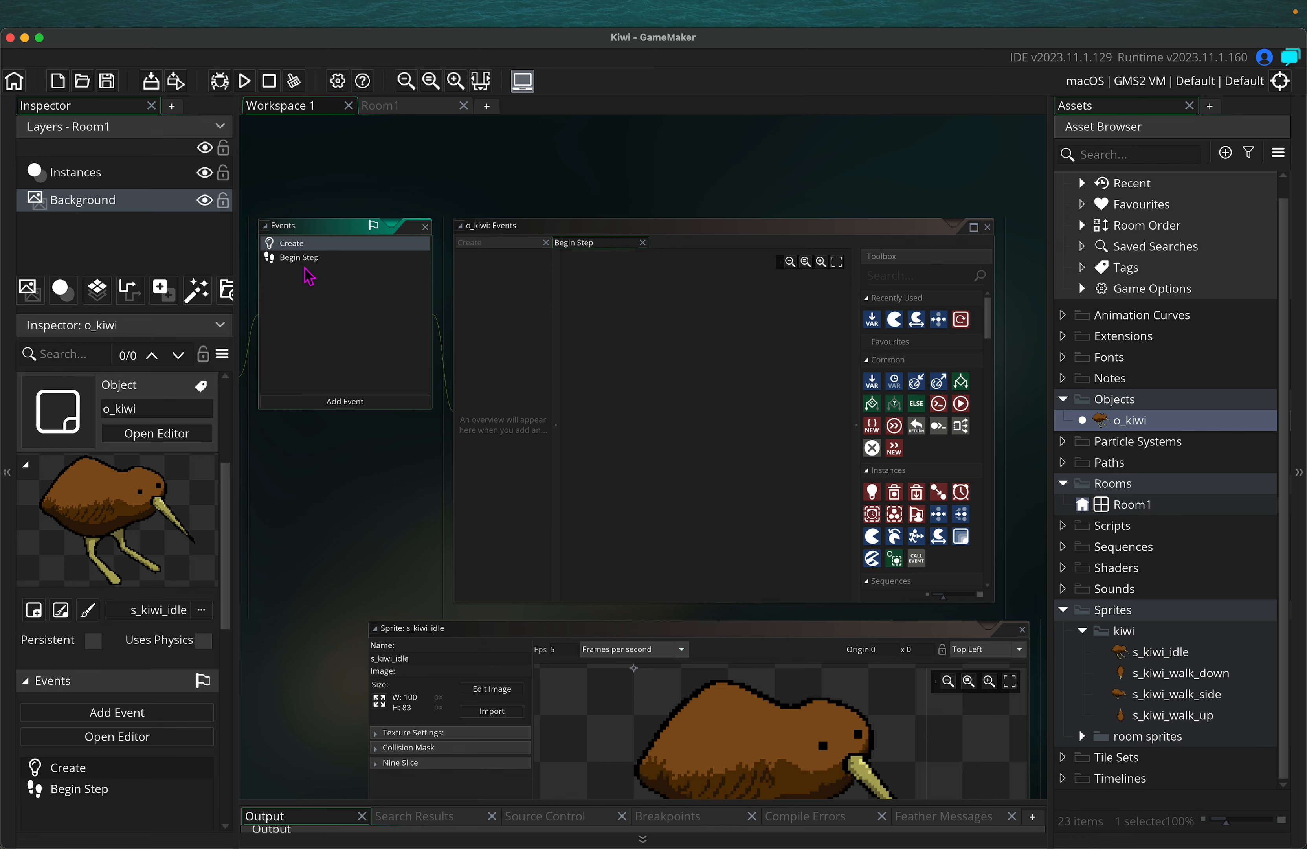
pyautogui.click(300, 246)
pyautogui.click(318, 258)
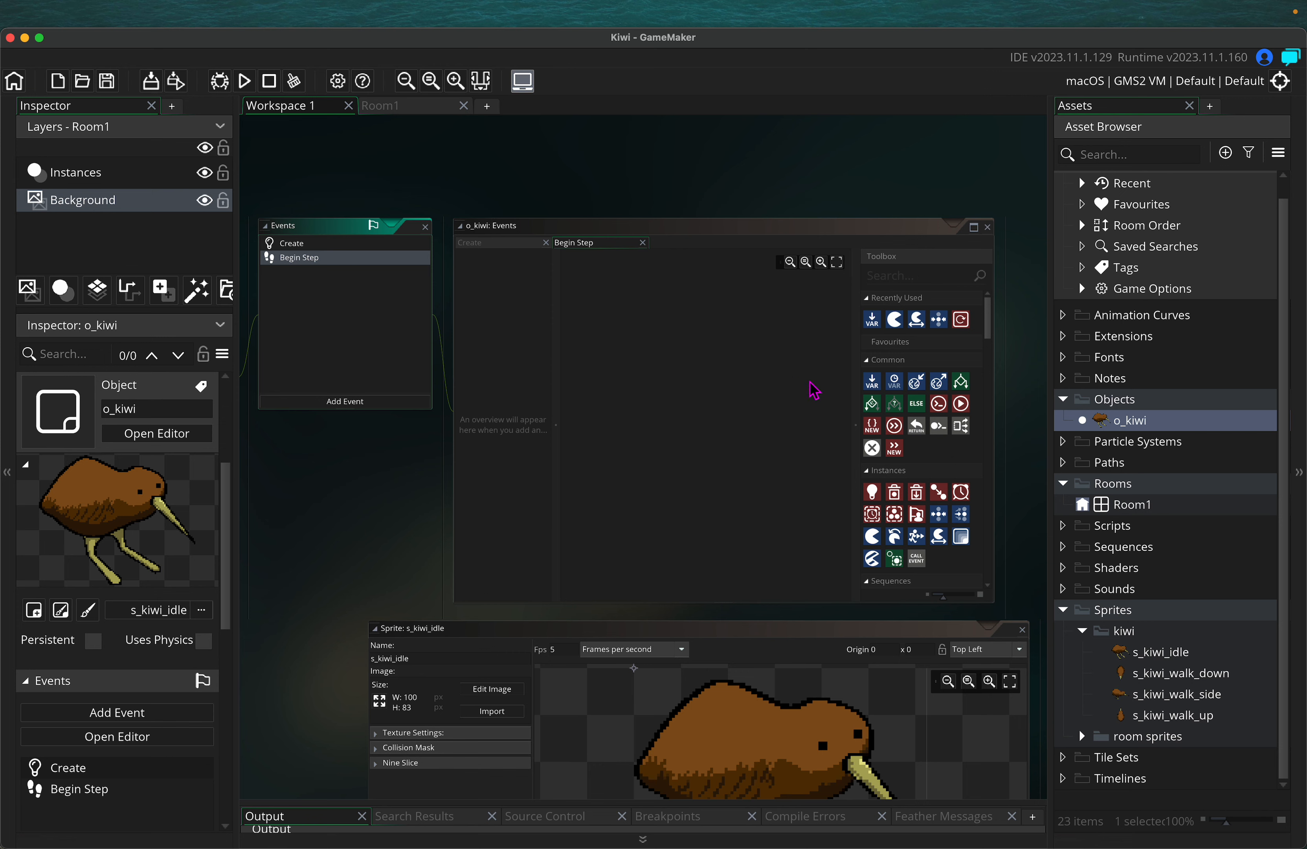
pyautogui.click(914, 277)
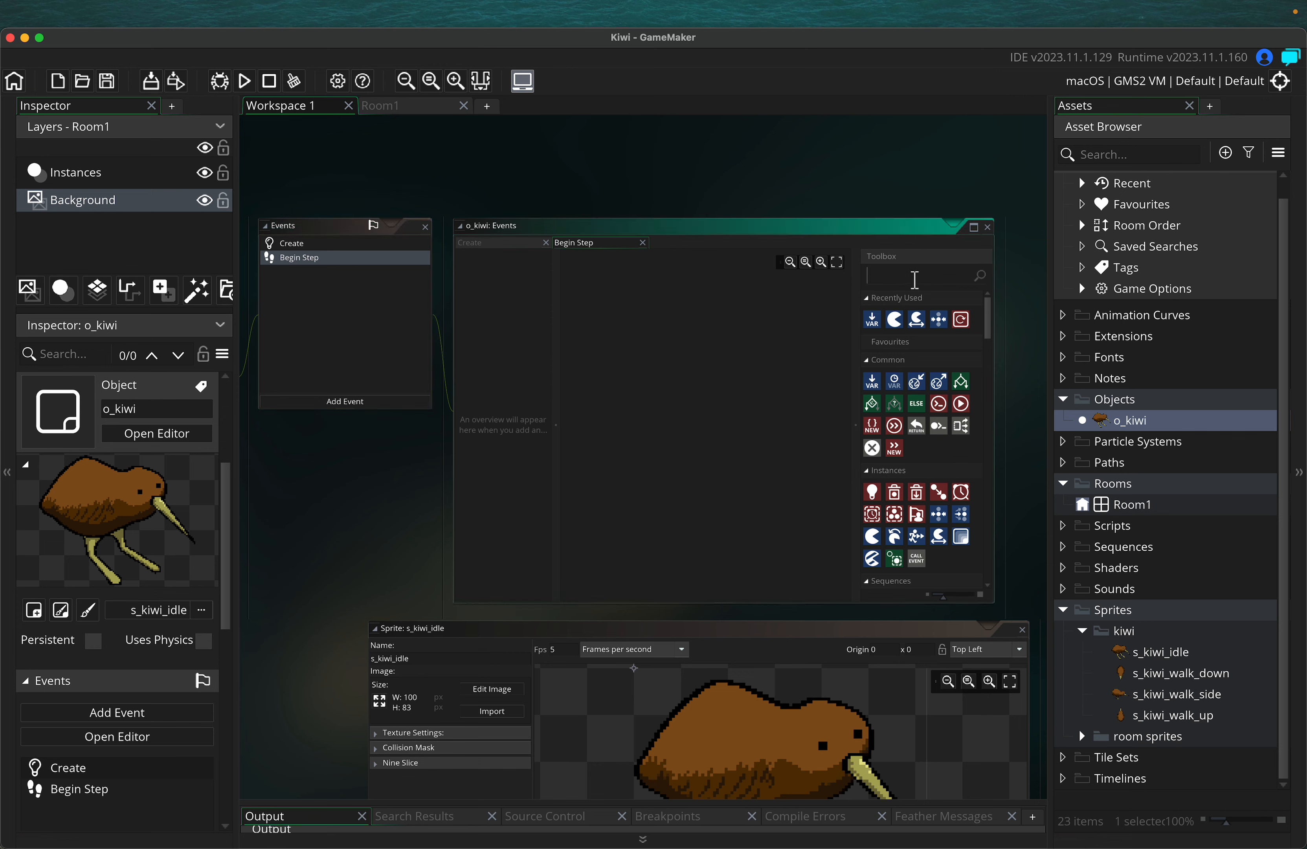
# Add a Set Sprite action using s_kiwi_idle, with Relative ticked, to Begin Step
pyautogui.write('set spp')
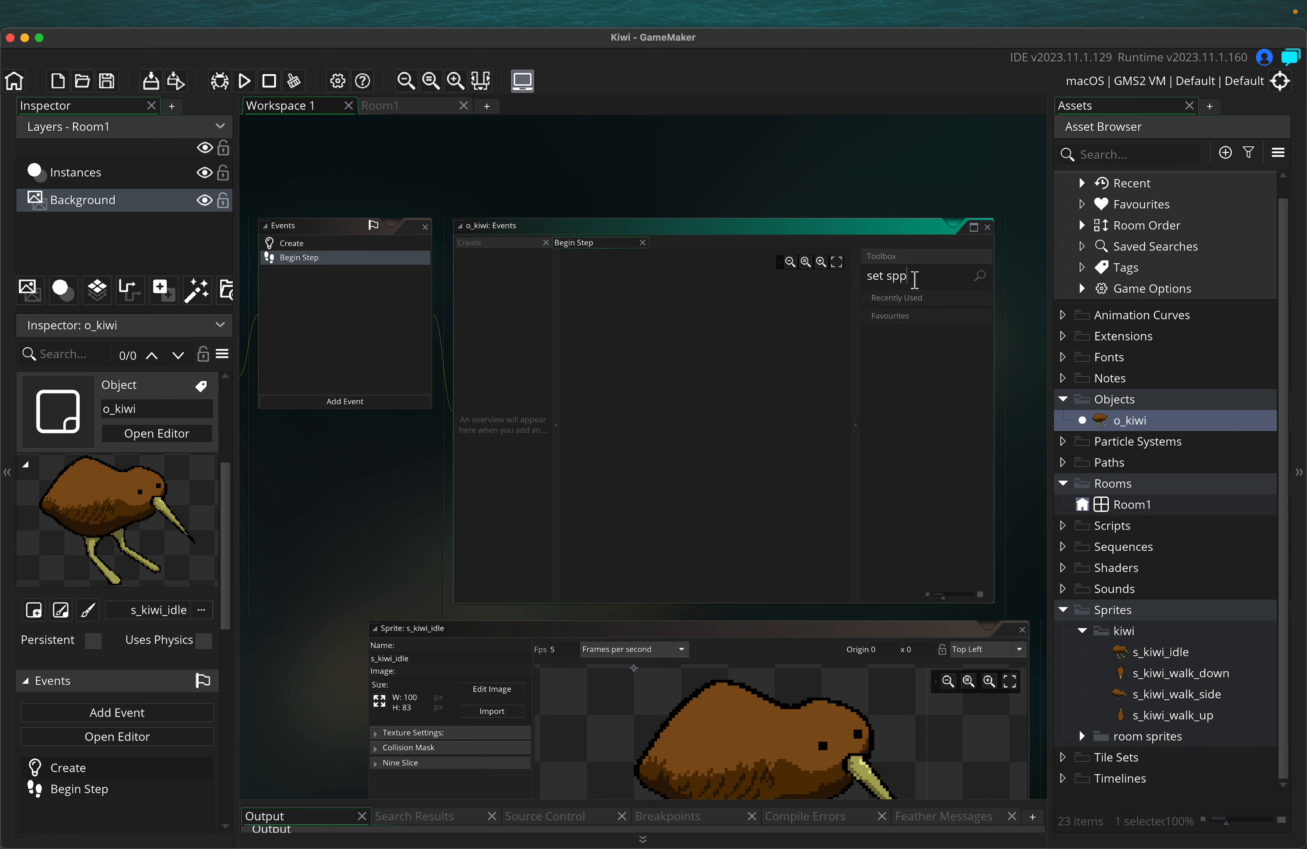
pyautogui.press('BackSpace')
pyautogui.write('rite')
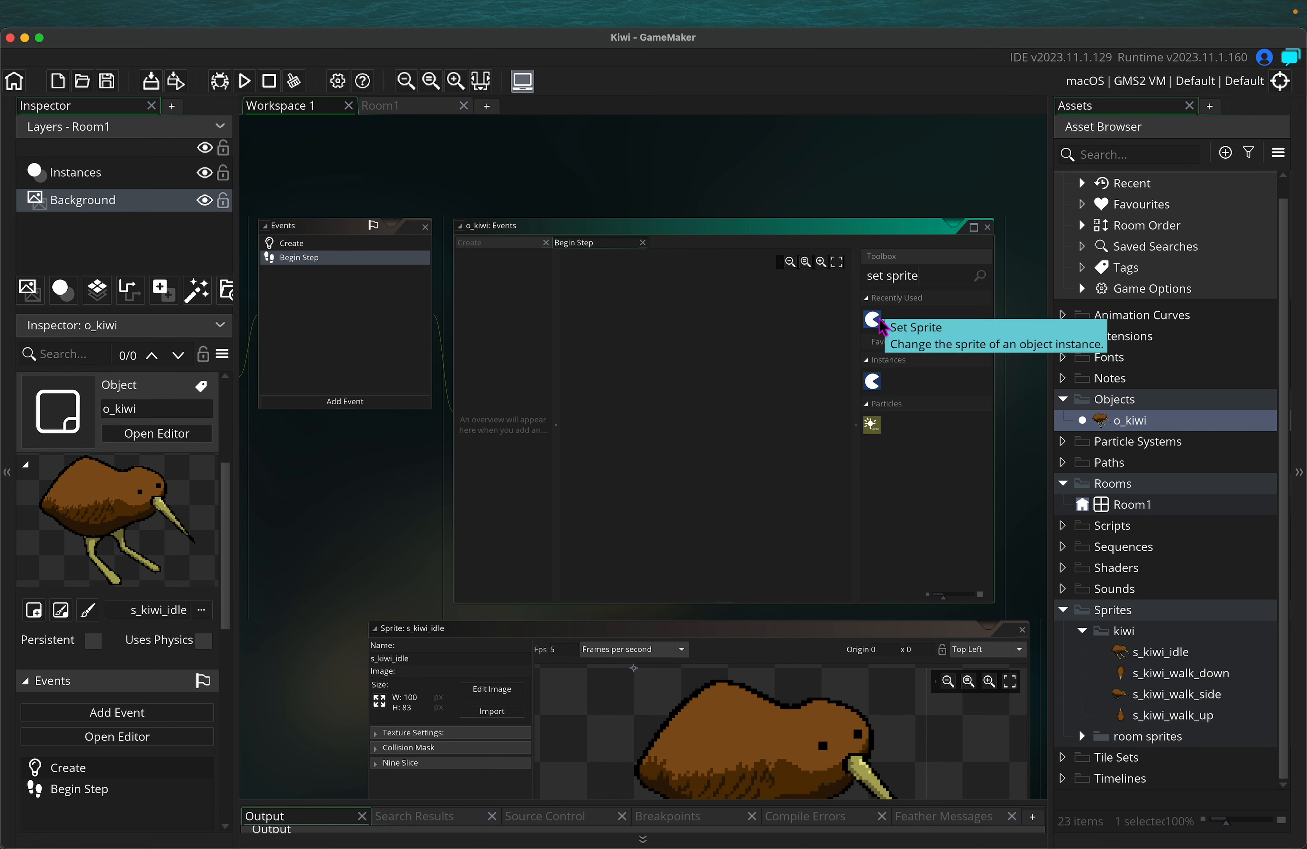
pyautogui.moveTo(881, 322); pyautogui.dragTo(644, 369)
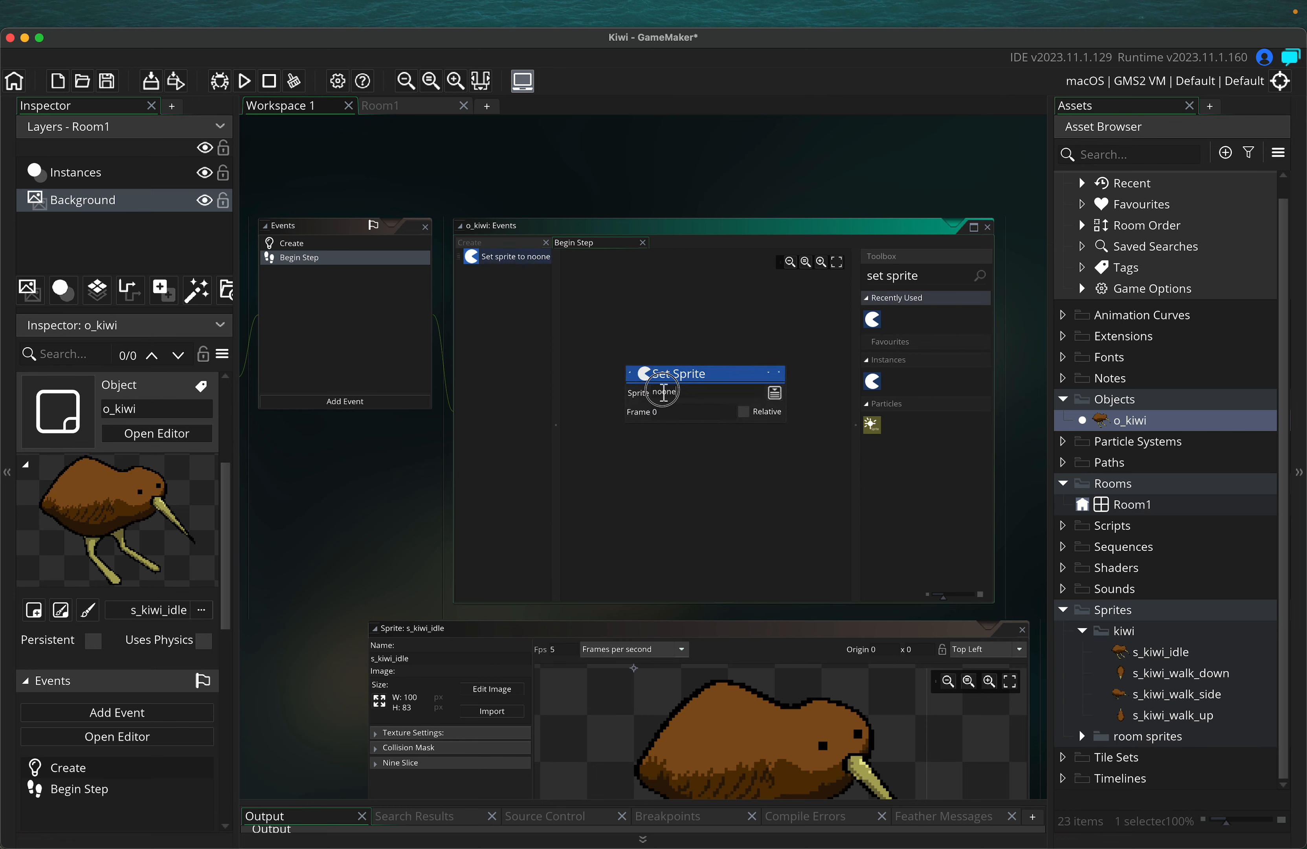
pyautogui.click(774, 393)
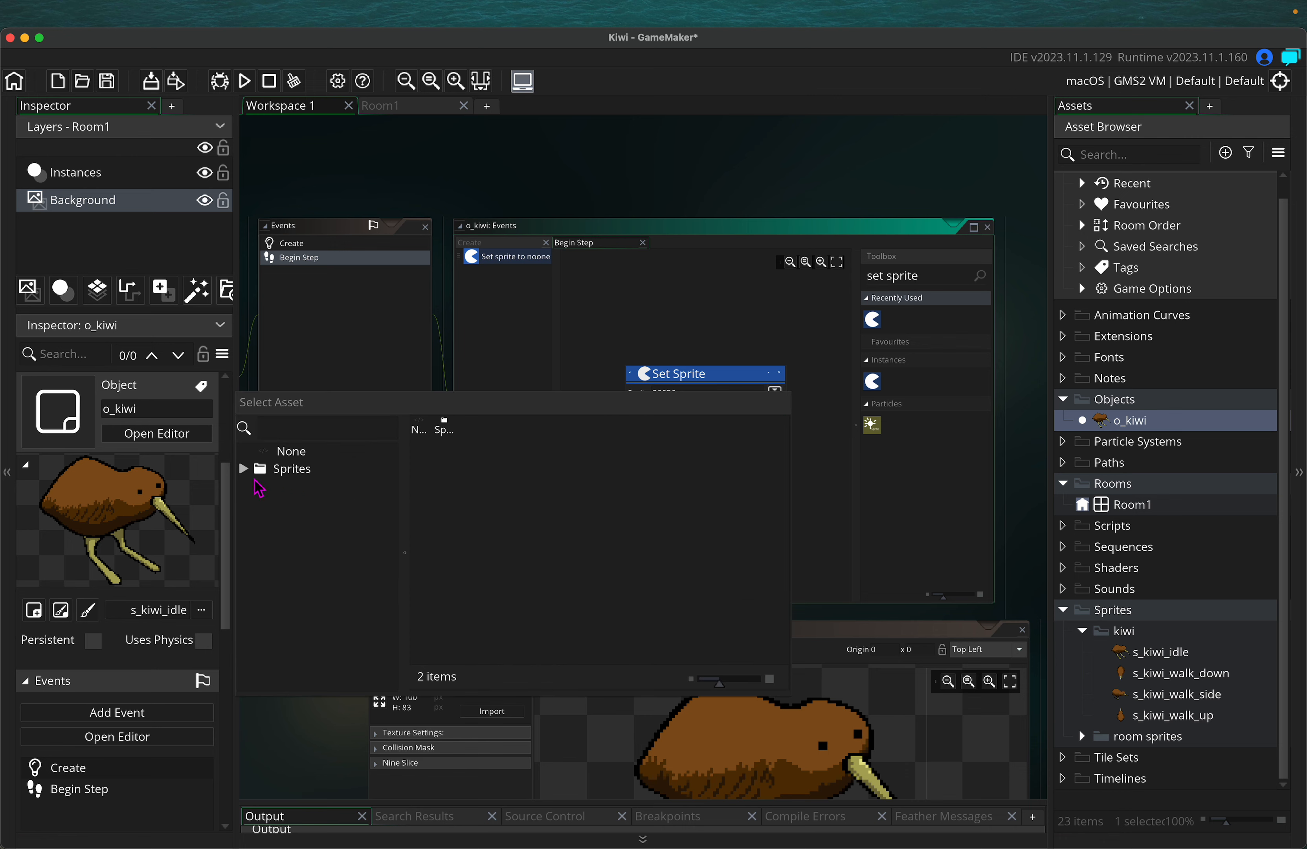
pyautogui.click(243, 469)
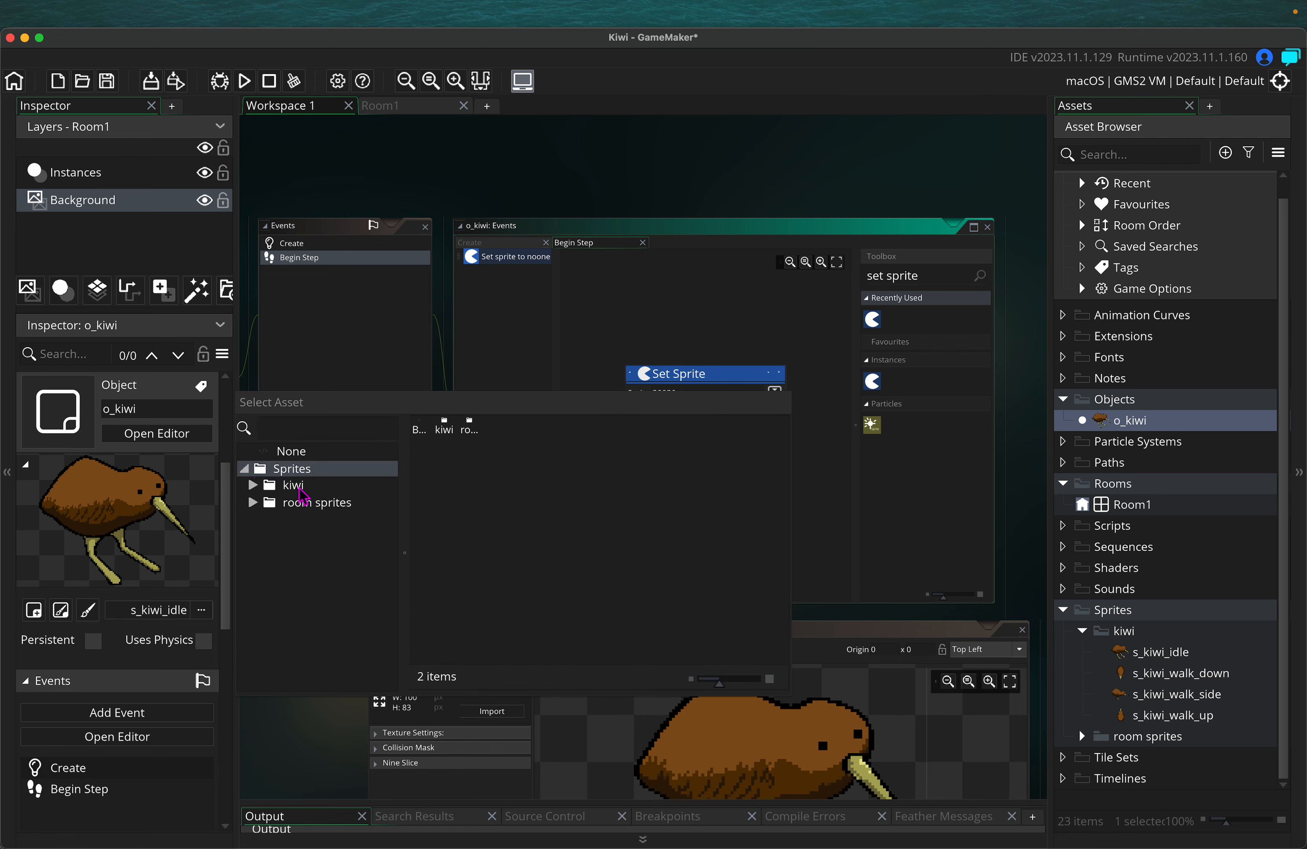
pyautogui.click(252, 485)
pyautogui.doubleClick(342, 504)
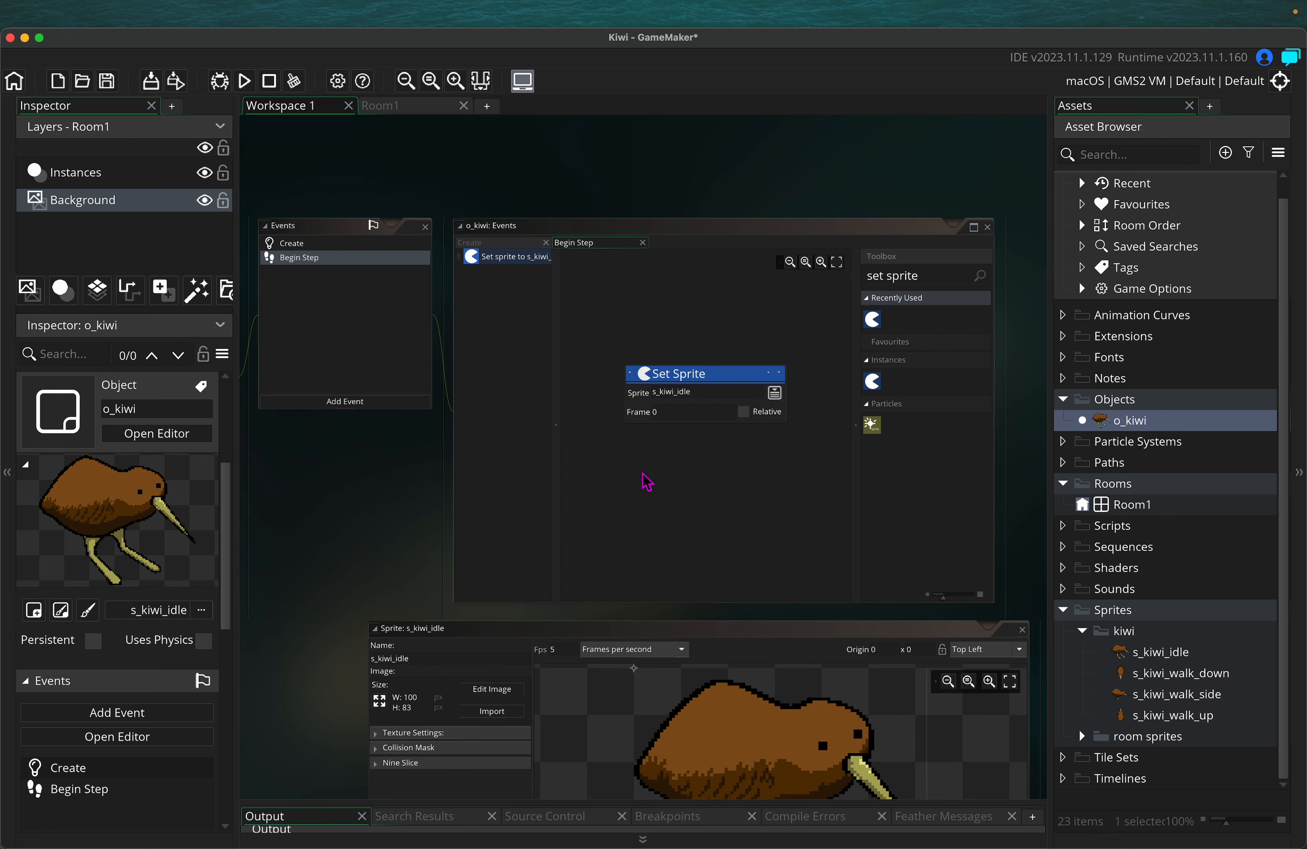
pyautogui.click(744, 411)
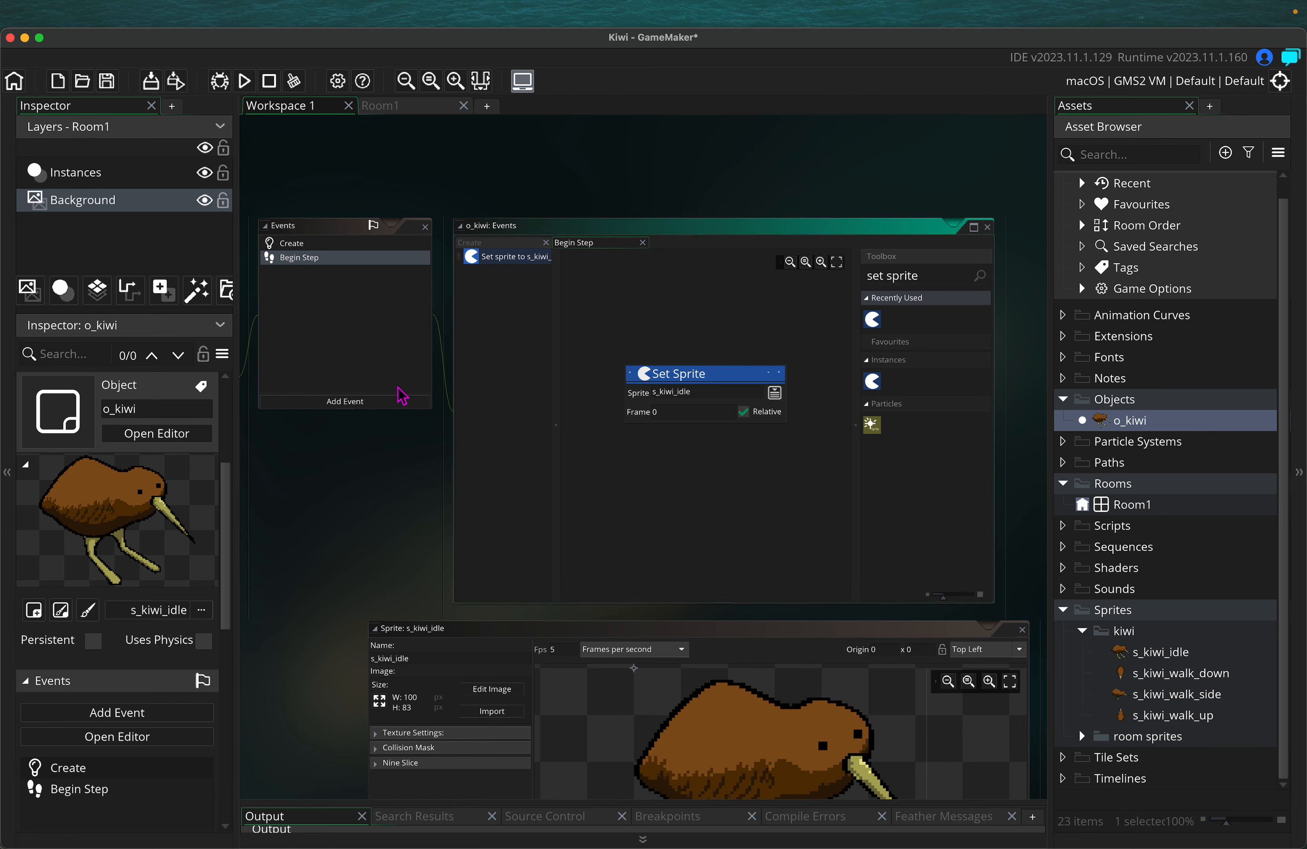
pyautogui.click(350, 403)
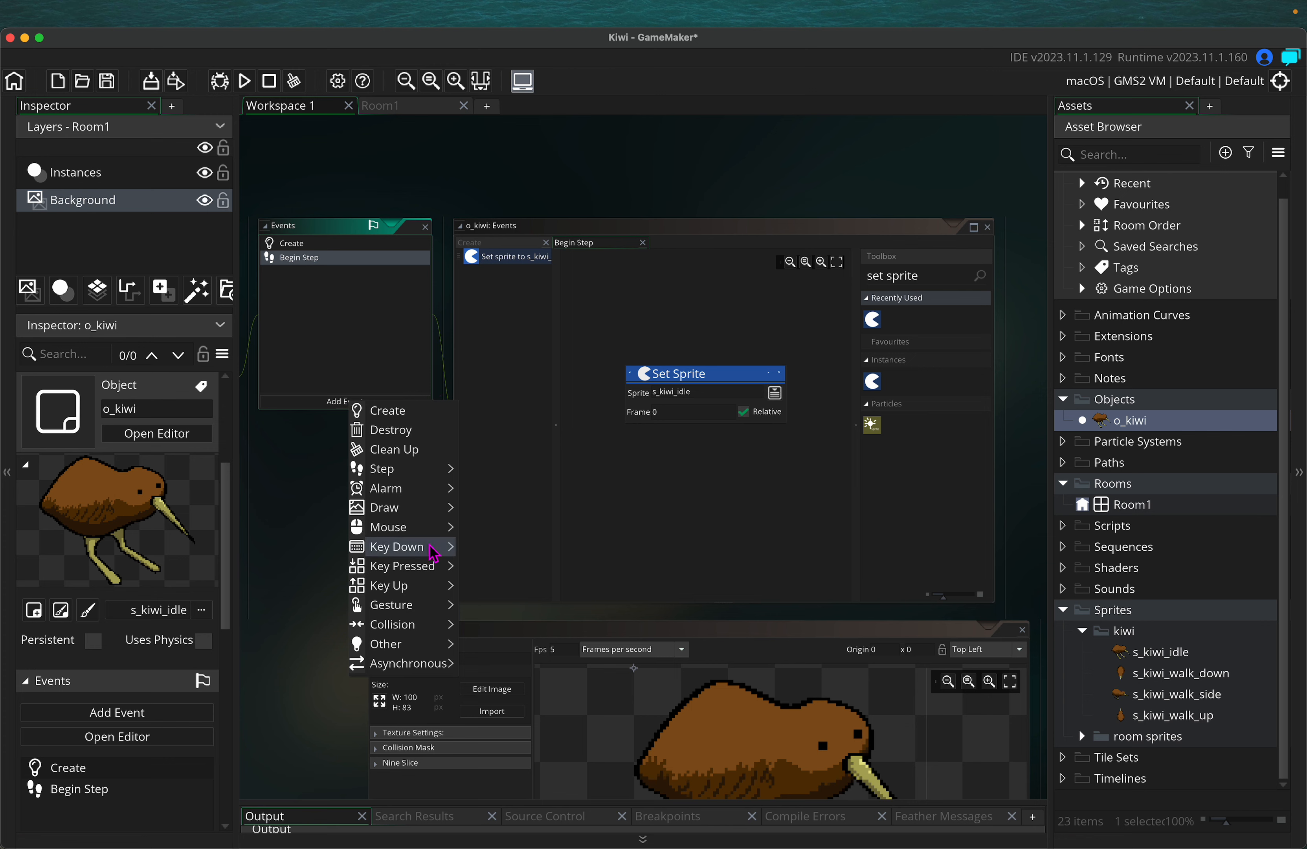
# Add four Key Down events to o_kiwi: Left, Right, Up, then Down
pyautogui.moveTo(447, 549)
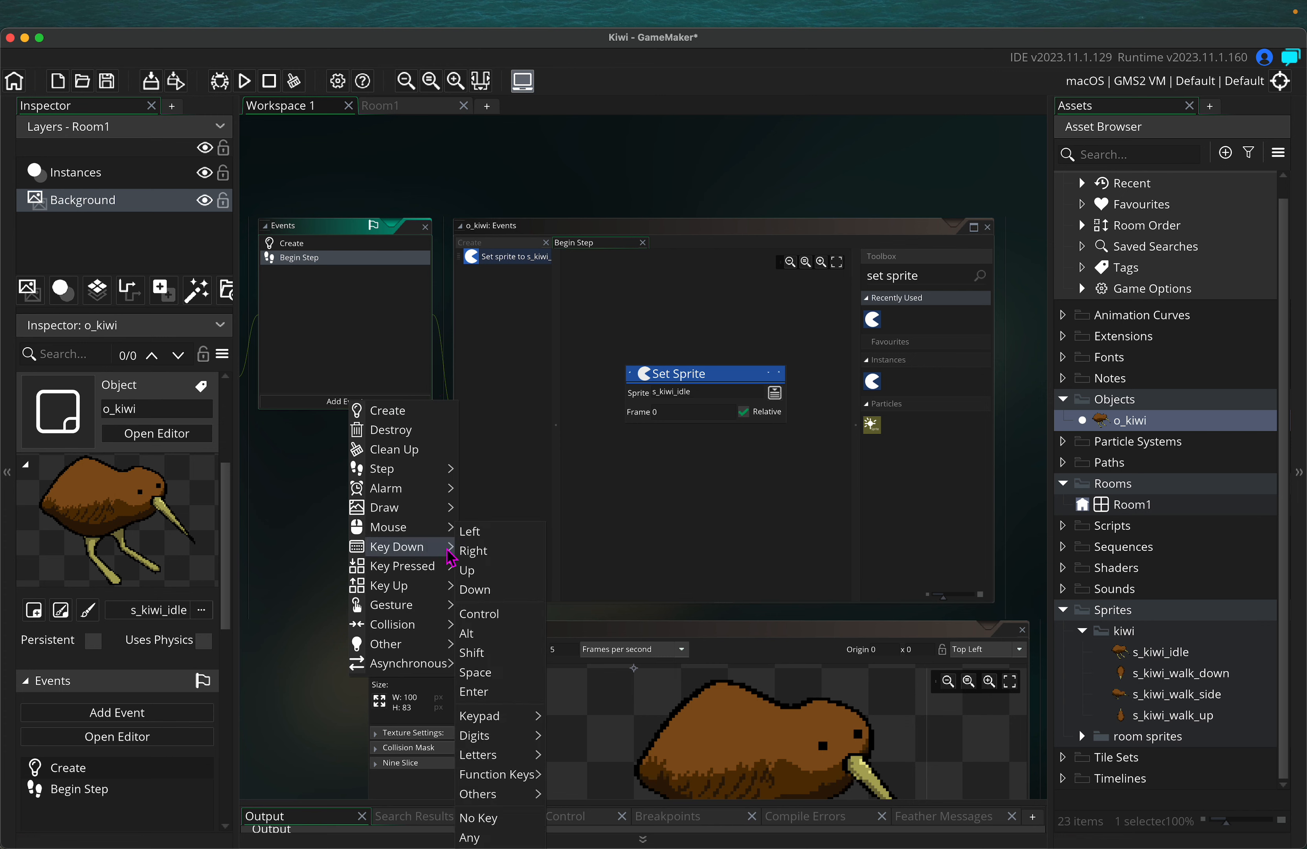
pyautogui.click(496, 543)
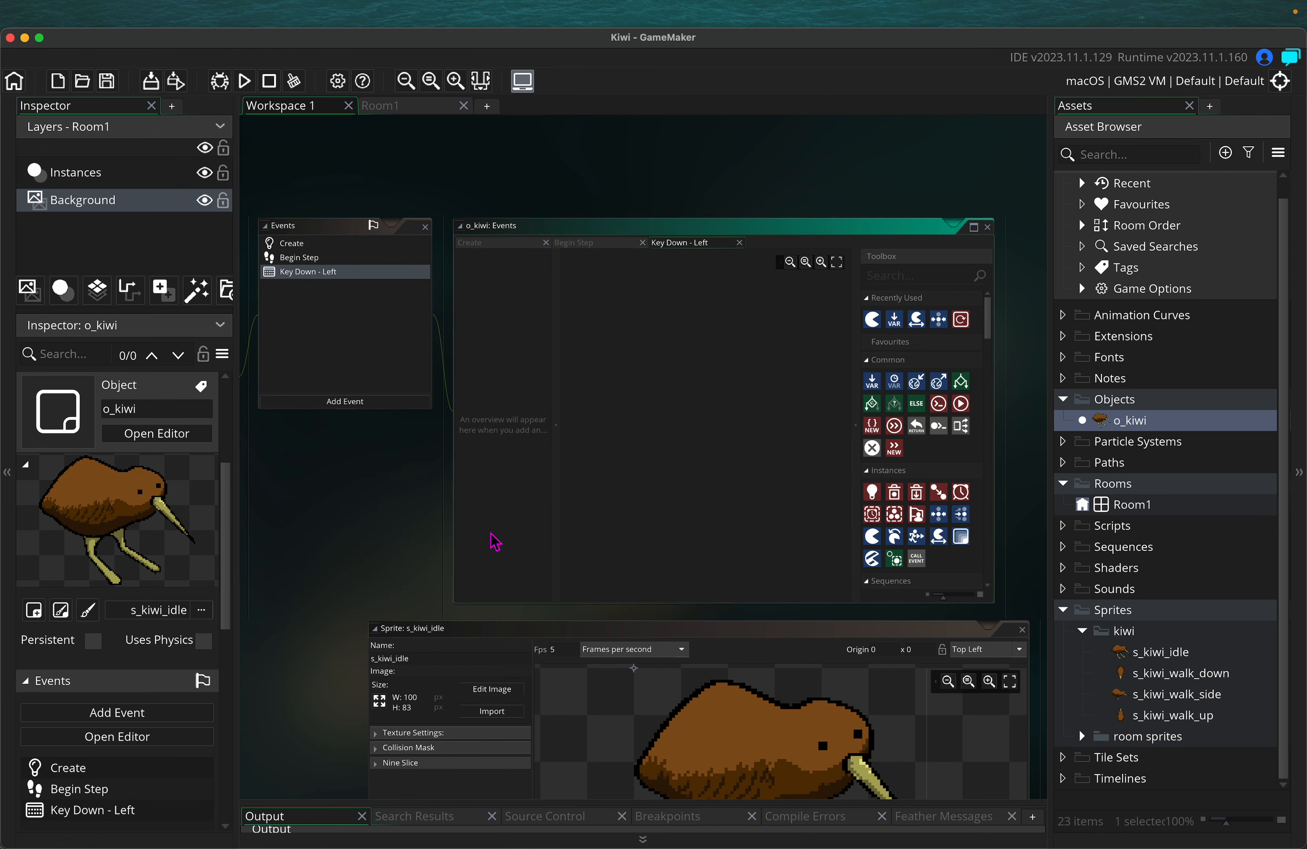
pyautogui.click(372, 403)
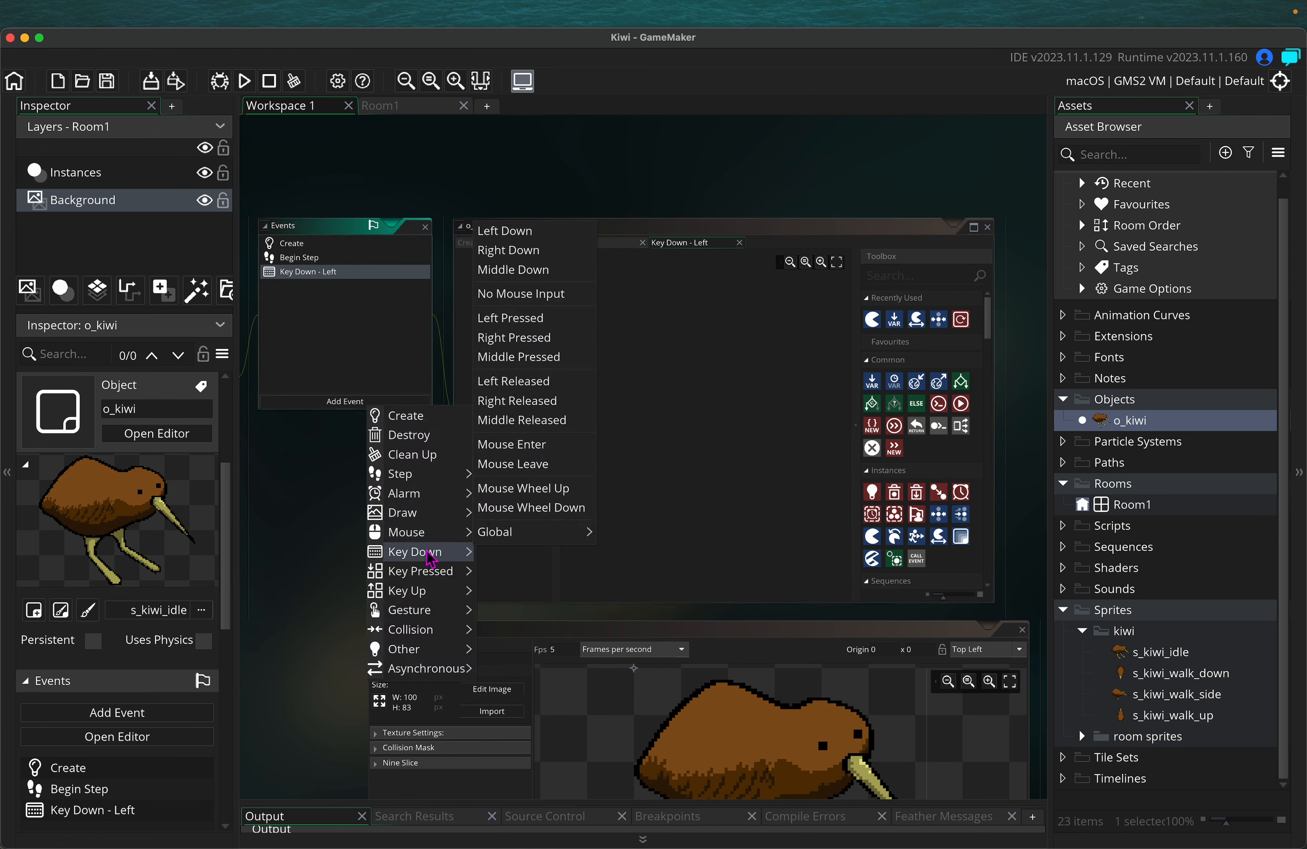
pyautogui.click(495, 559)
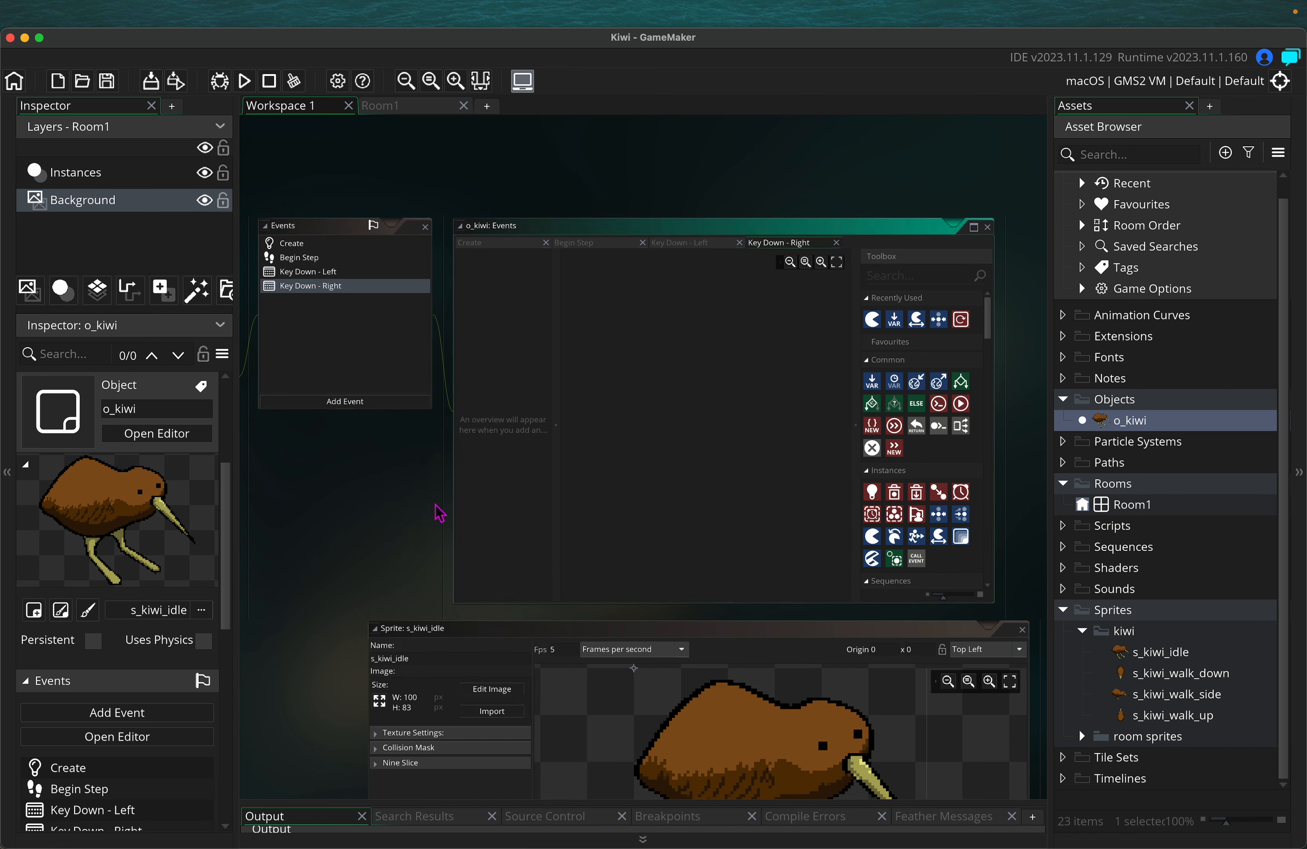
pyautogui.click(368, 402)
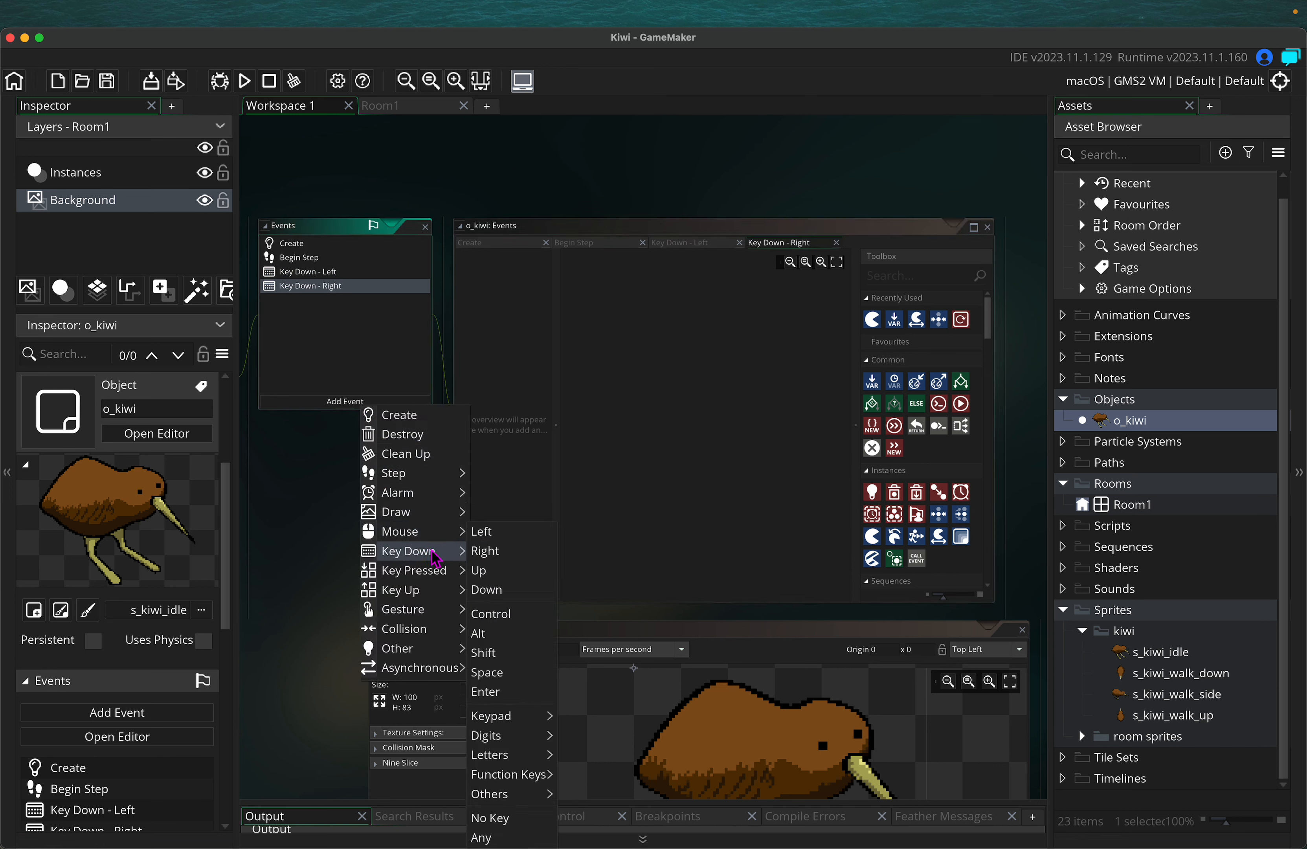
pyautogui.click(484, 570)
pyautogui.click(374, 402)
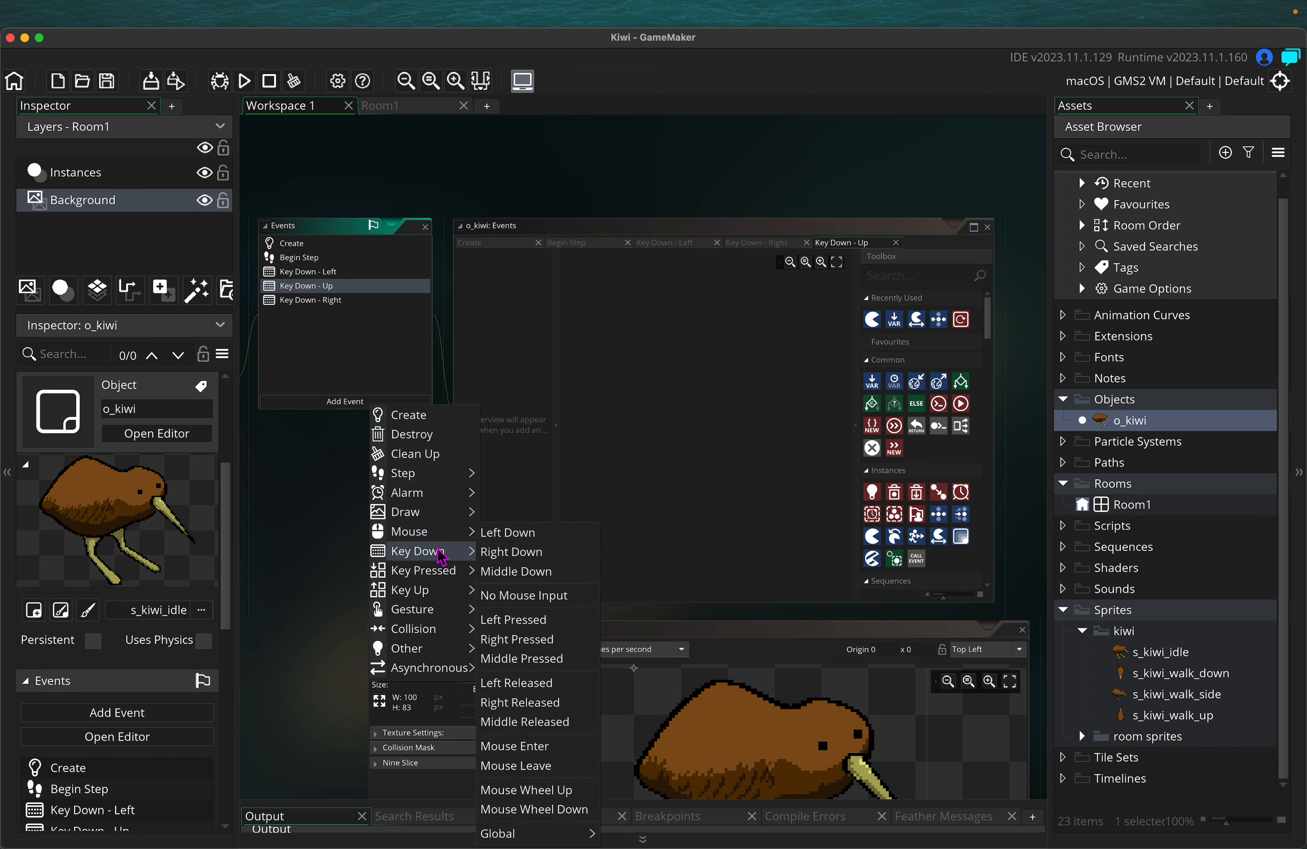
pyautogui.moveTo(436, 551)
pyautogui.click(496, 591)
pyautogui.click(373, 389)
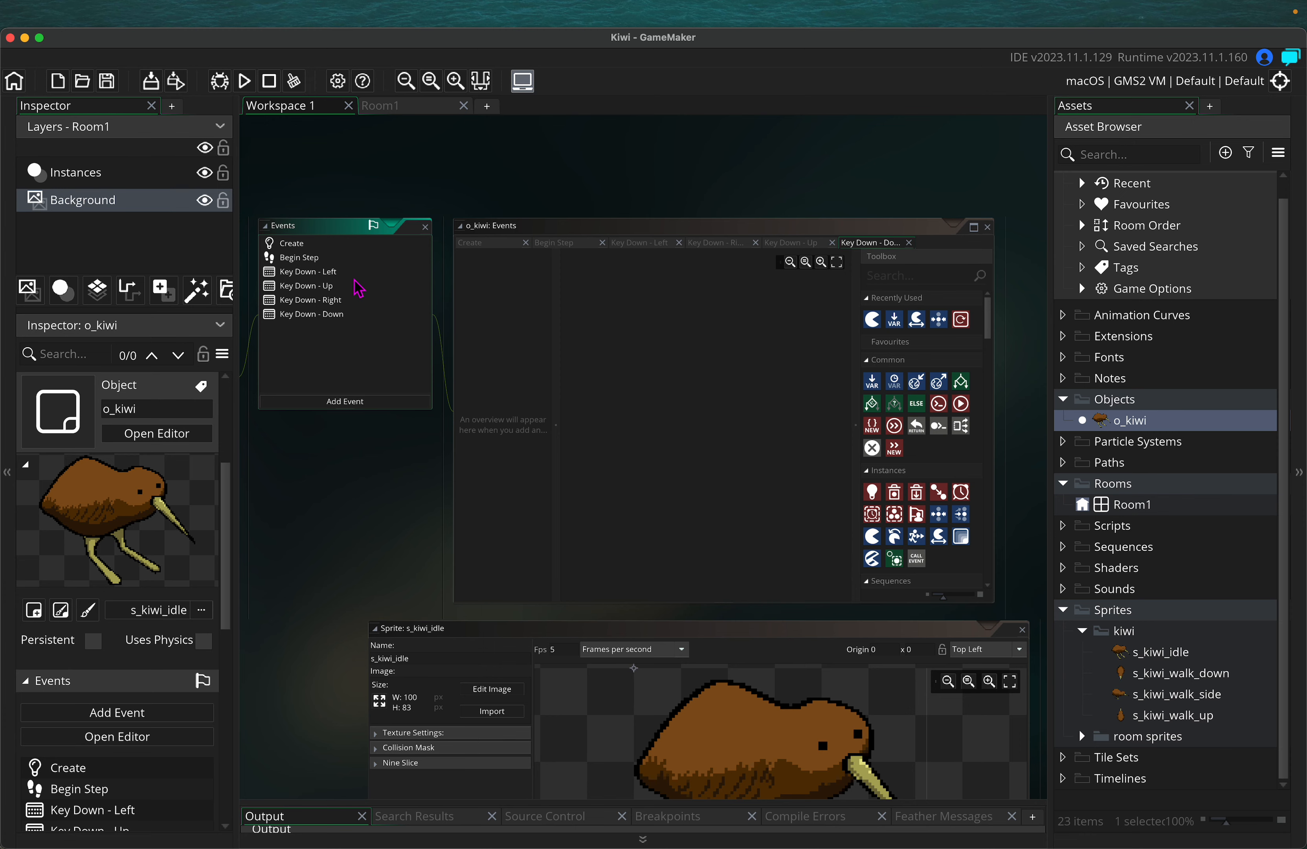
# Glance at Room1, then return to Workspace 1 and open Key Down - Left
pyautogui.click(399, 109)
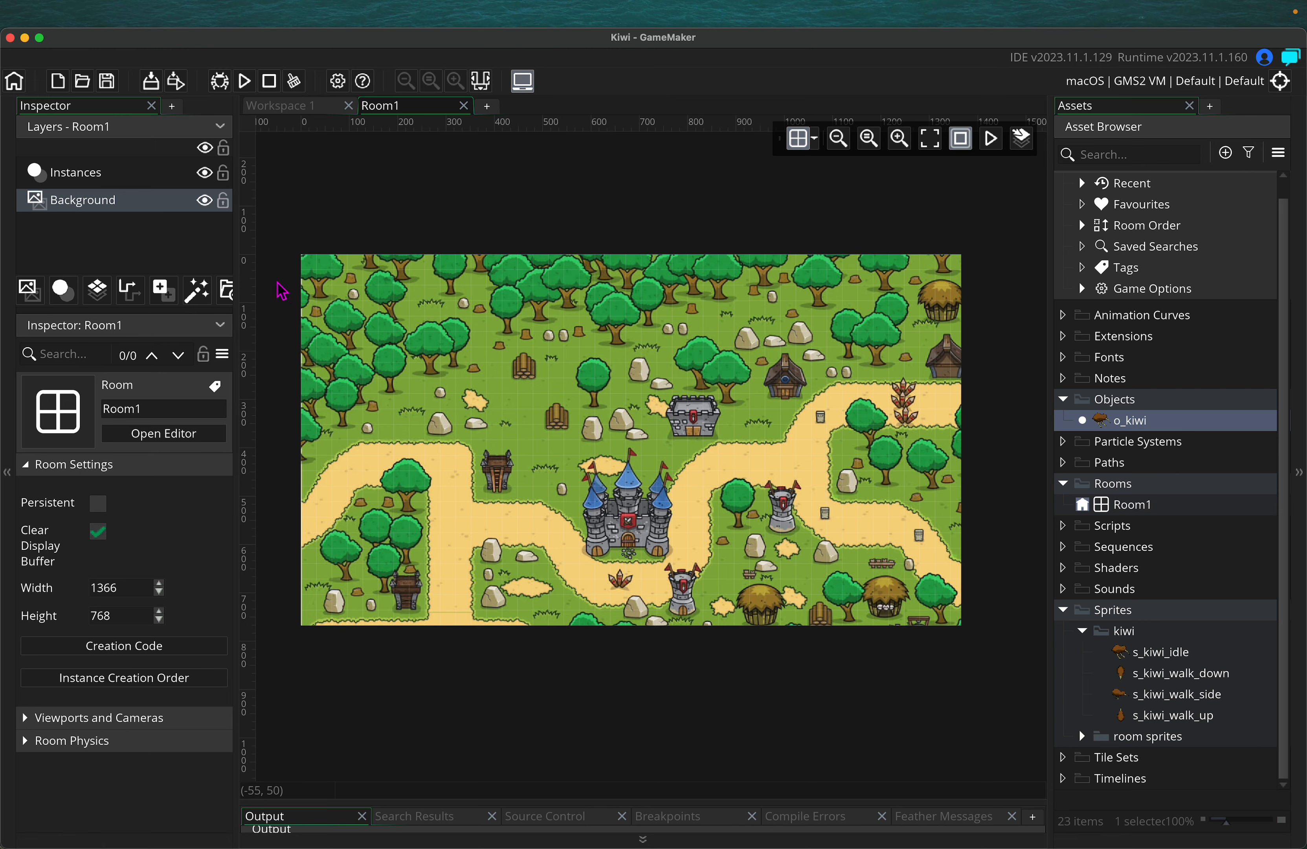
pyautogui.click(282, 106)
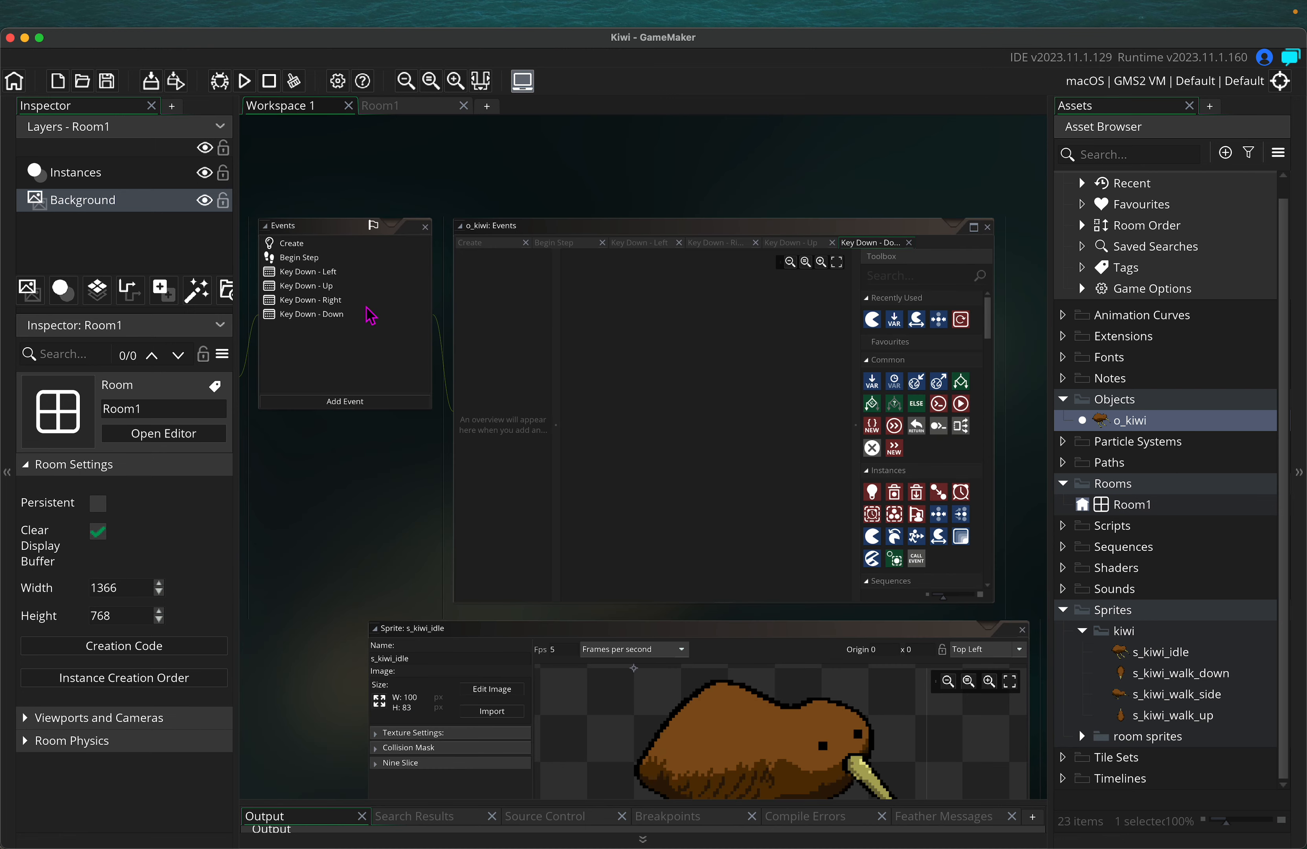
pyautogui.click(334, 272)
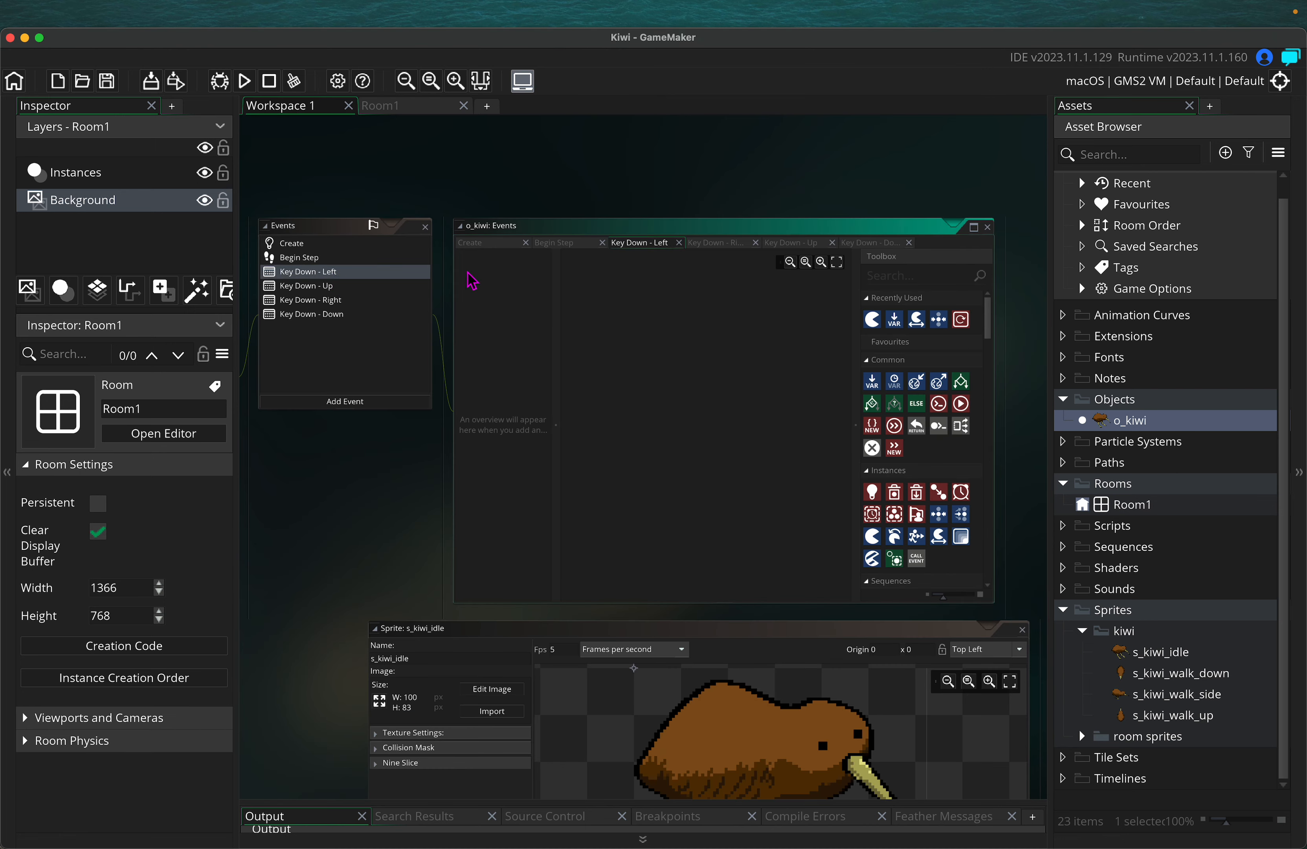
# Close the Begin Step and Create event editor tabs
pyautogui.click(572, 243)
pyautogui.click(601, 242)
pyautogui.click(522, 243)
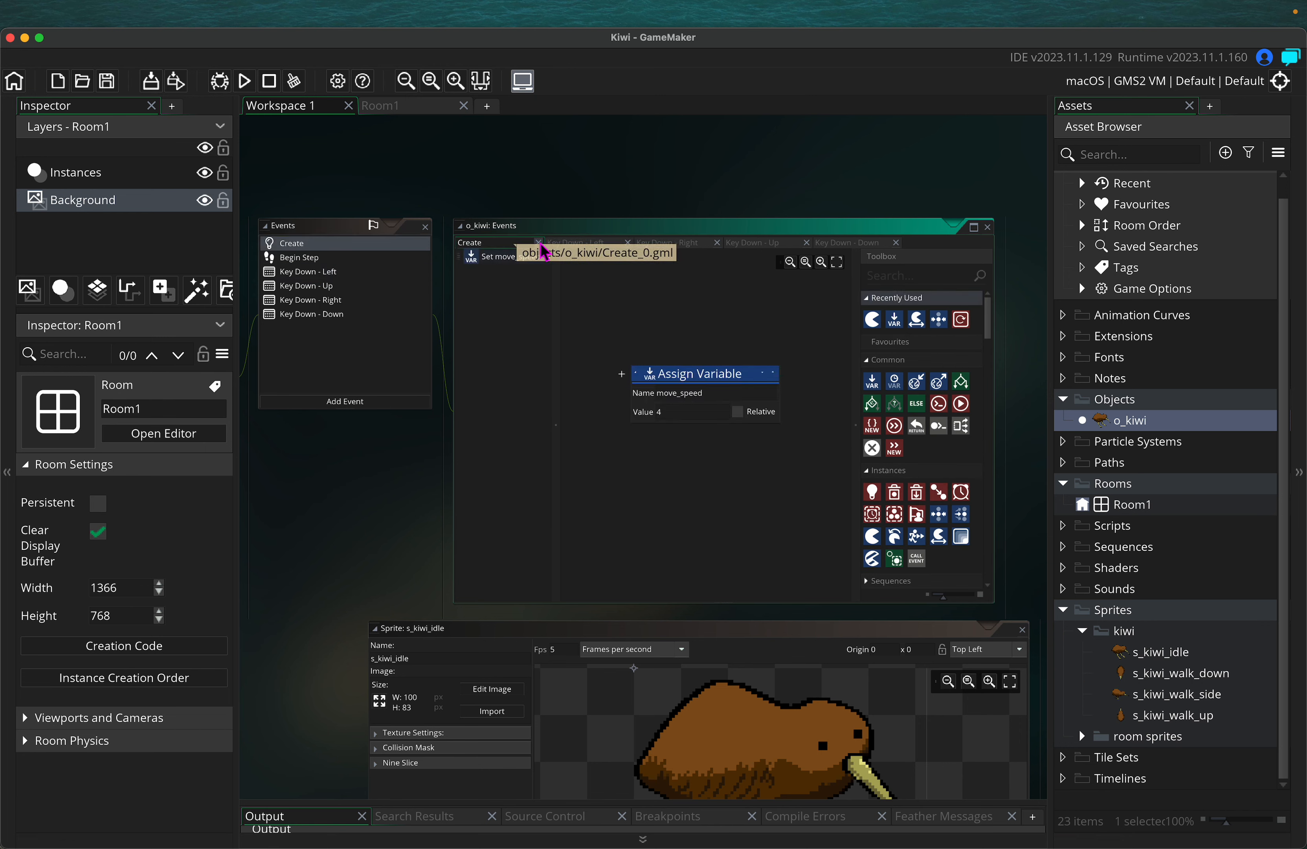
pyautogui.click(538, 243)
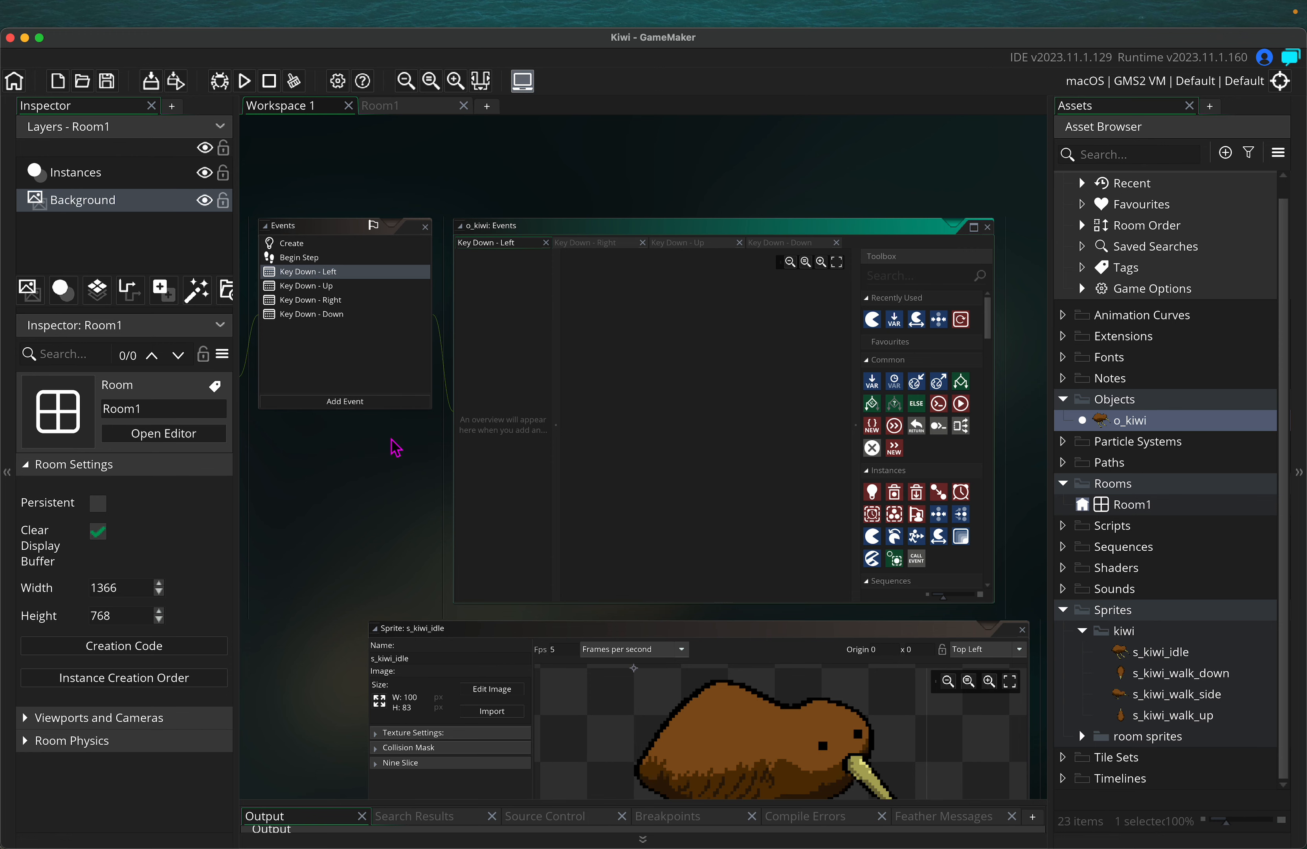
pyautogui.scroll(3, 396, 447)
pyautogui.hscroll(1, 396, 448)
pyautogui.keyDown('ctrl'); pyautogui.scroll(1, 396, 463); pyautogui.keyUp('ctrl')
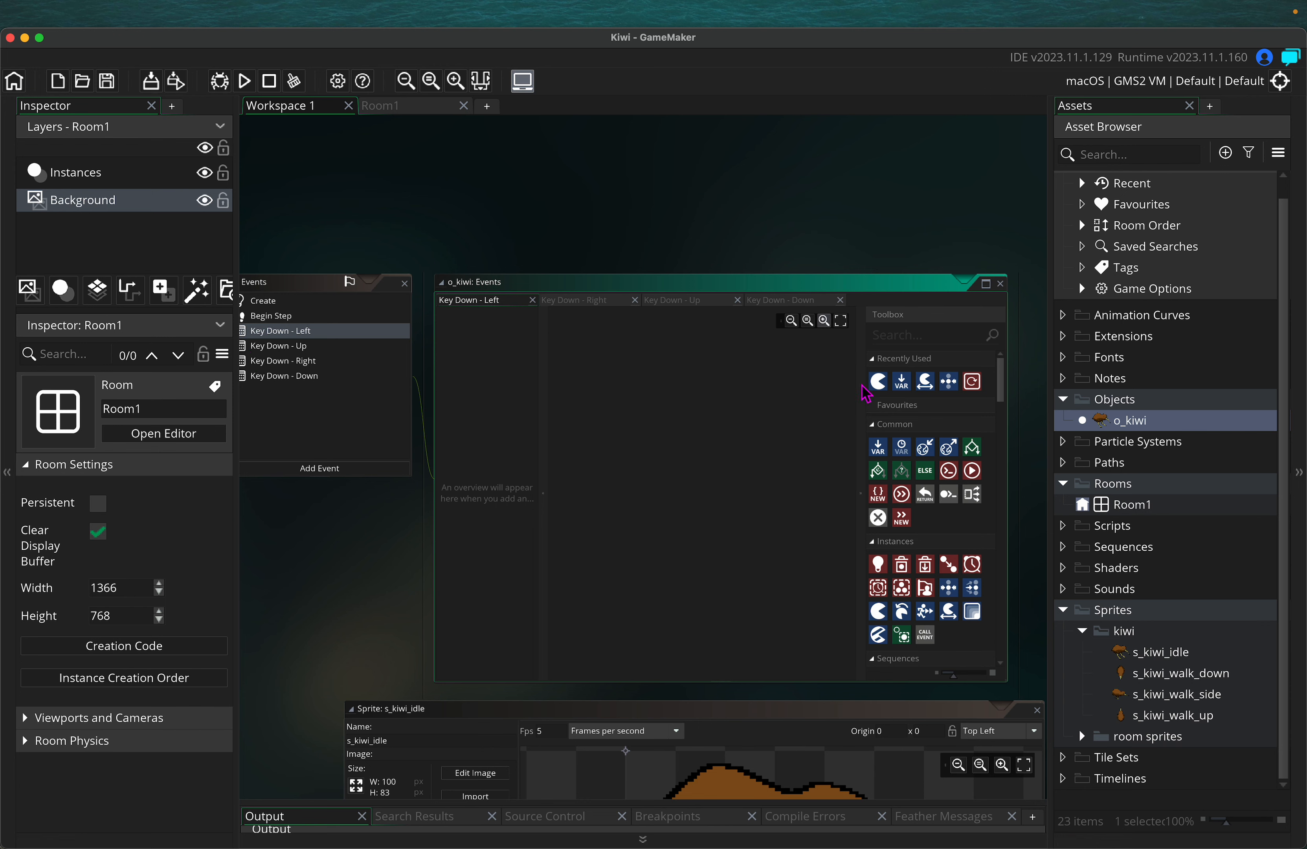
# Add a Set Instance Variable action shifting X Coordinate relatively by -move_speed
pyautogui.click(900, 336)
pyautogui.write('set instance')
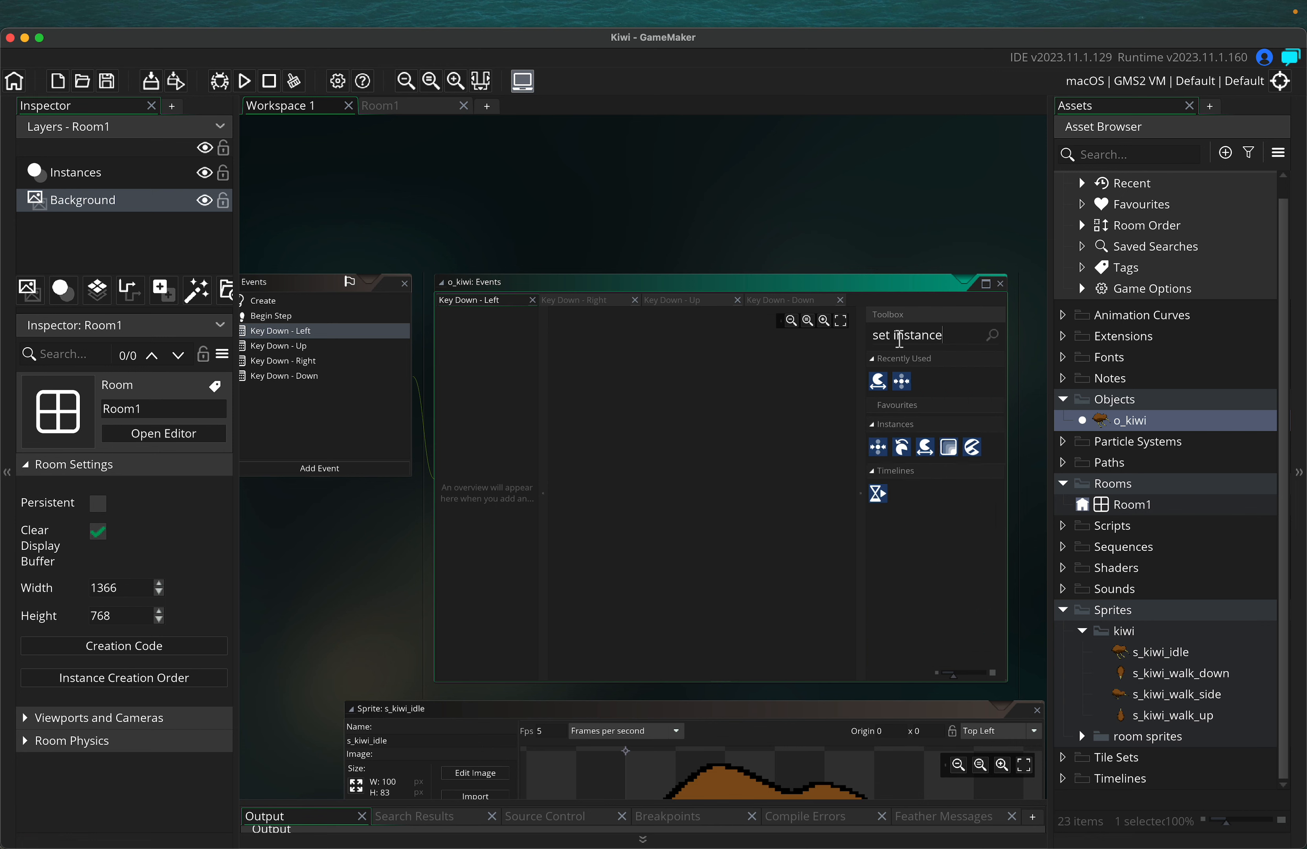
pyautogui.moveTo(901, 381); pyautogui.dragTo(679, 456)
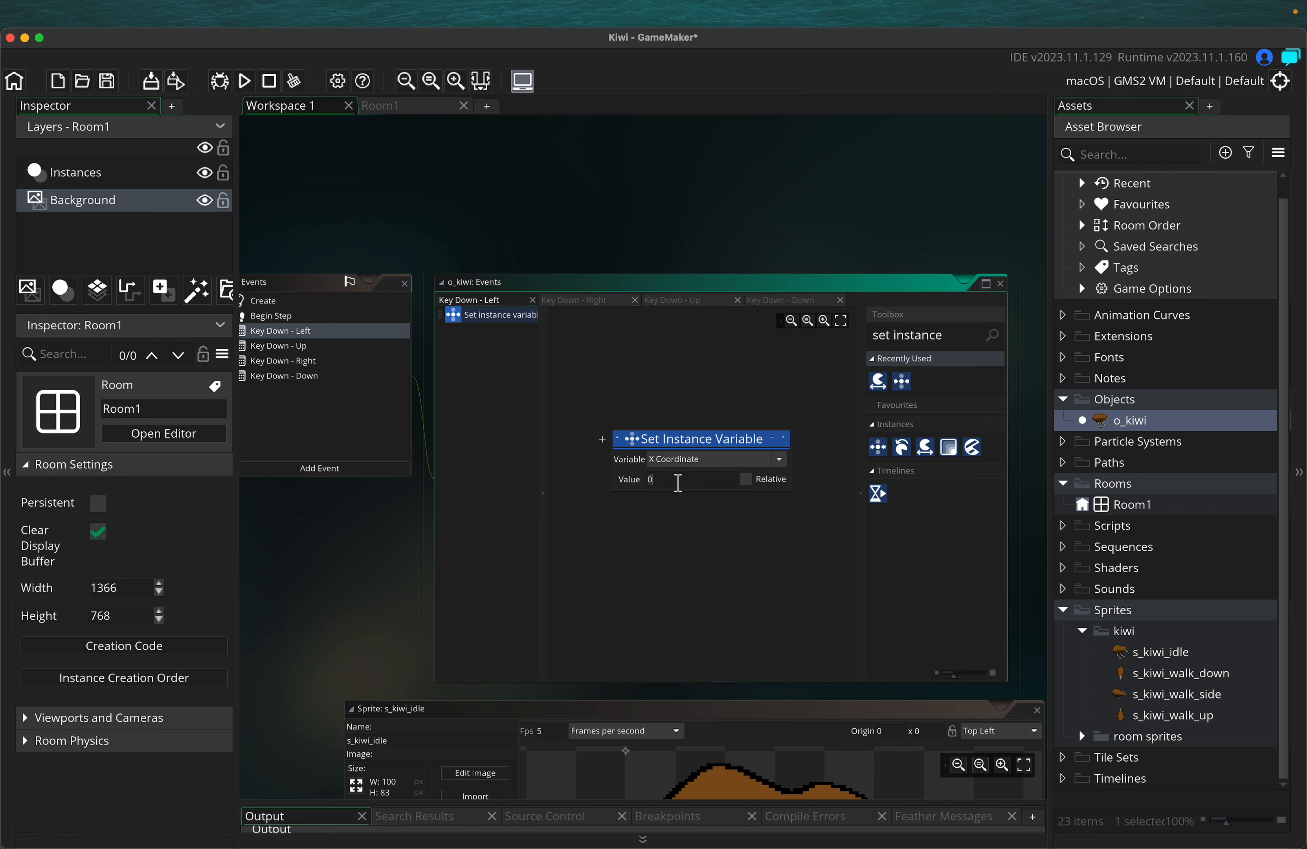
pyautogui.press('BackSpace')
pyautogui.write('-')
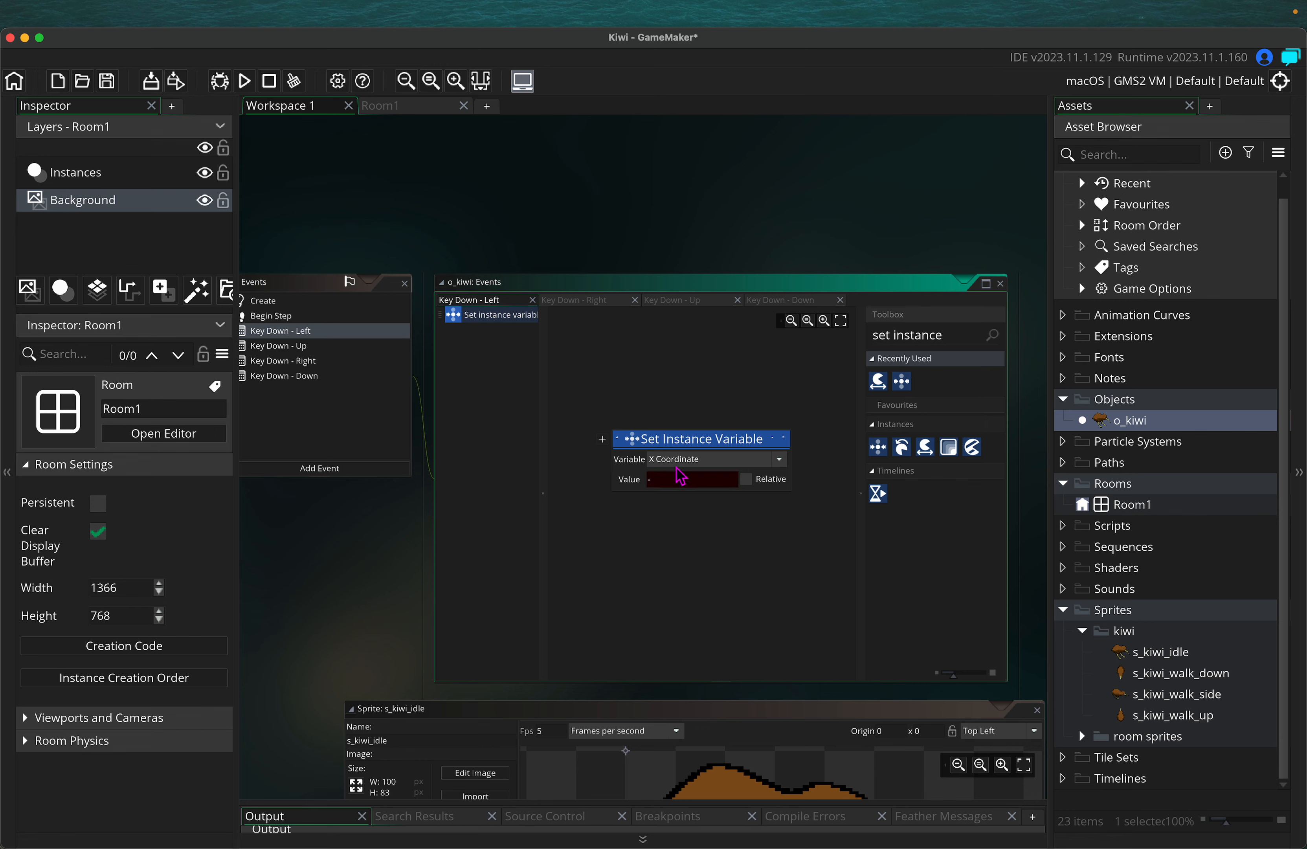
pyautogui.write('move')
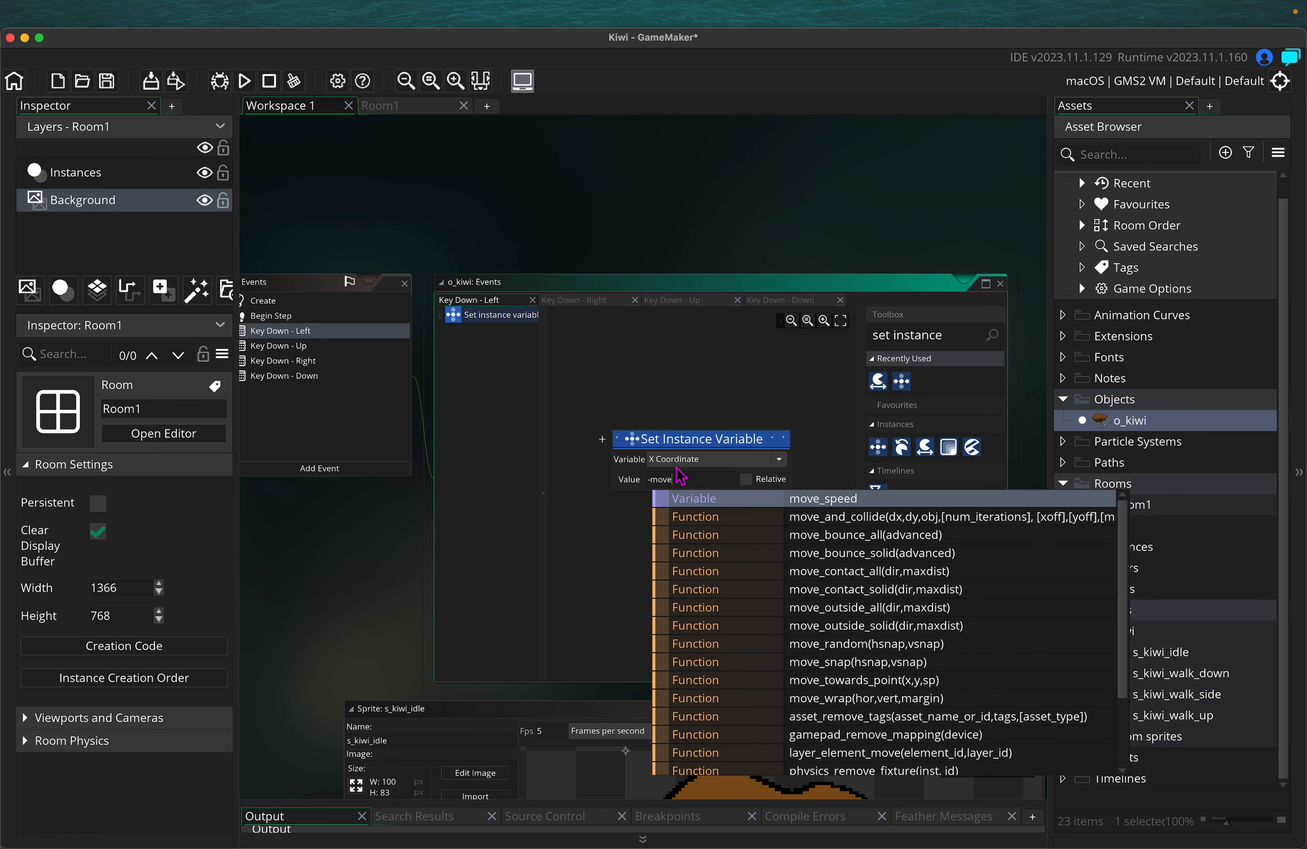
pyautogui.write('_speed')
pyautogui.press('Return')
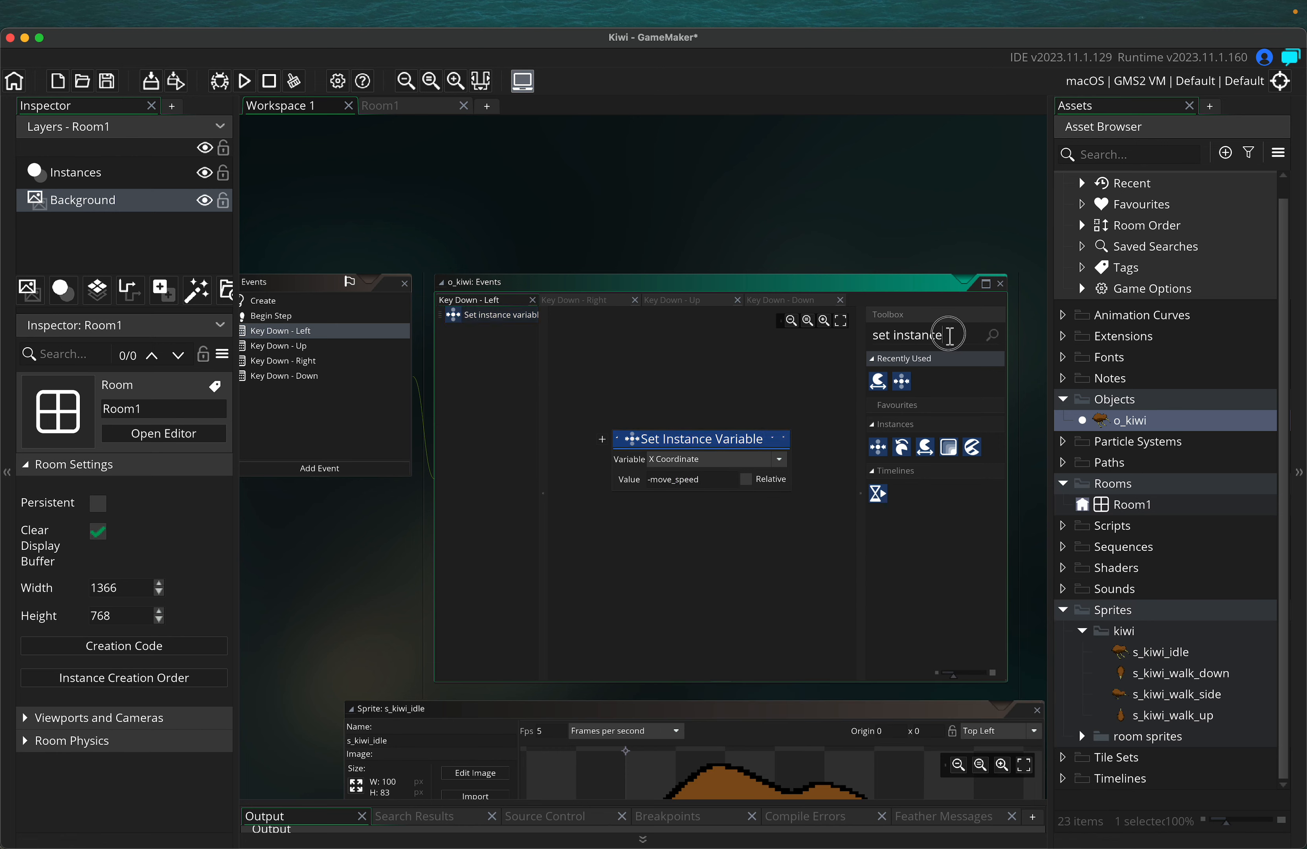
# Add a Set Sprite action below it using s_kiwi_walk_side with Relative ticked
pyautogui.moveTo(948, 334); pyautogui.dragTo(822, 348)
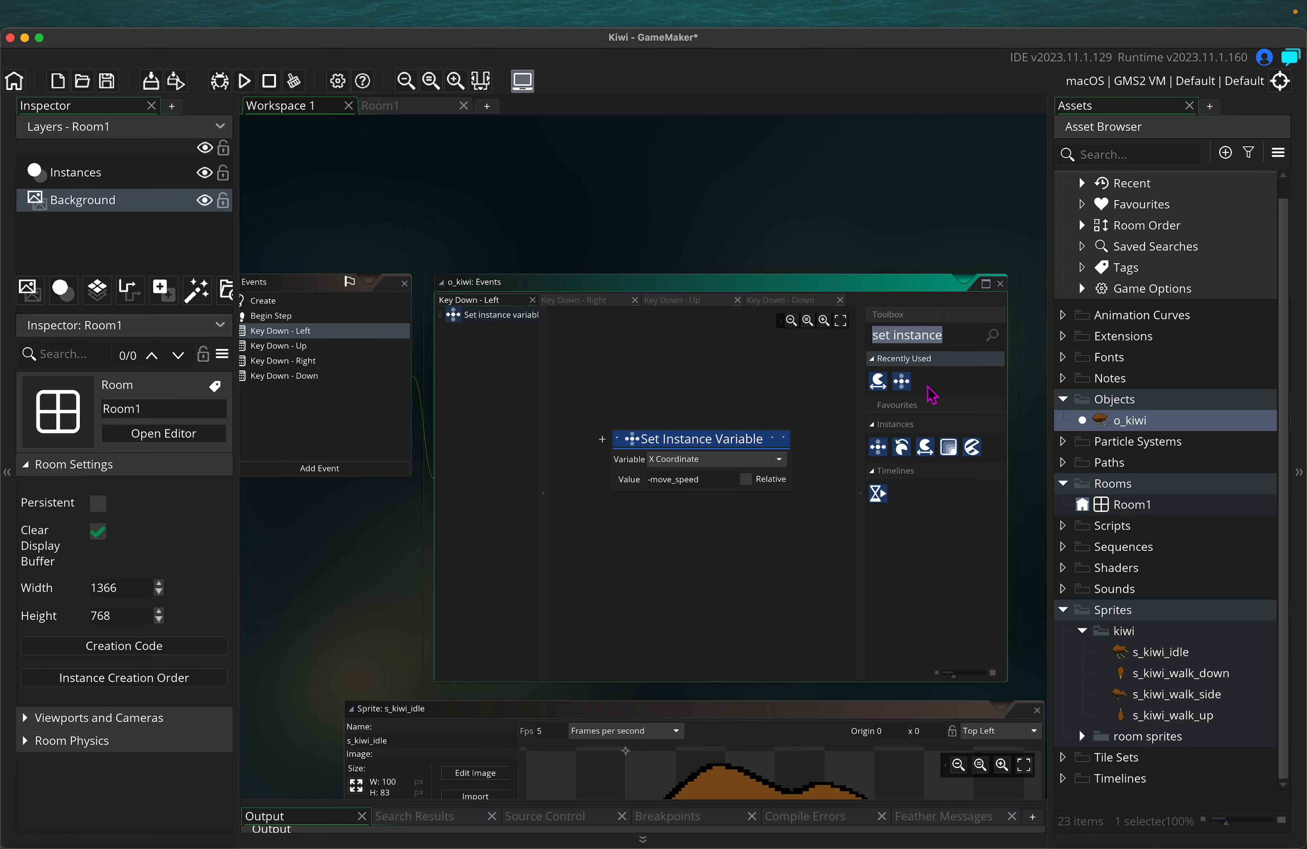
pyautogui.write('set sp')
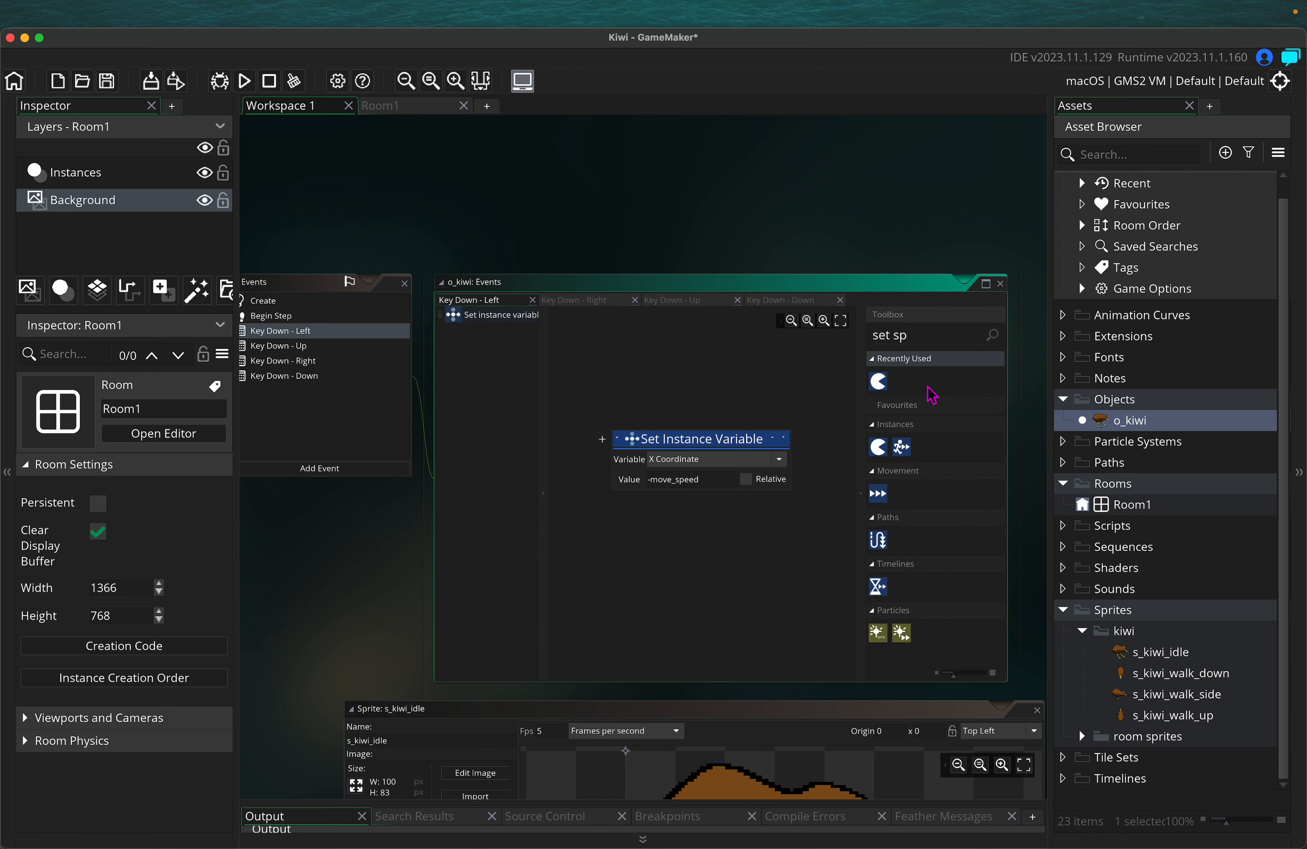
pyautogui.moveTo(877, 381); pyautogui.dragTo(606, 523)
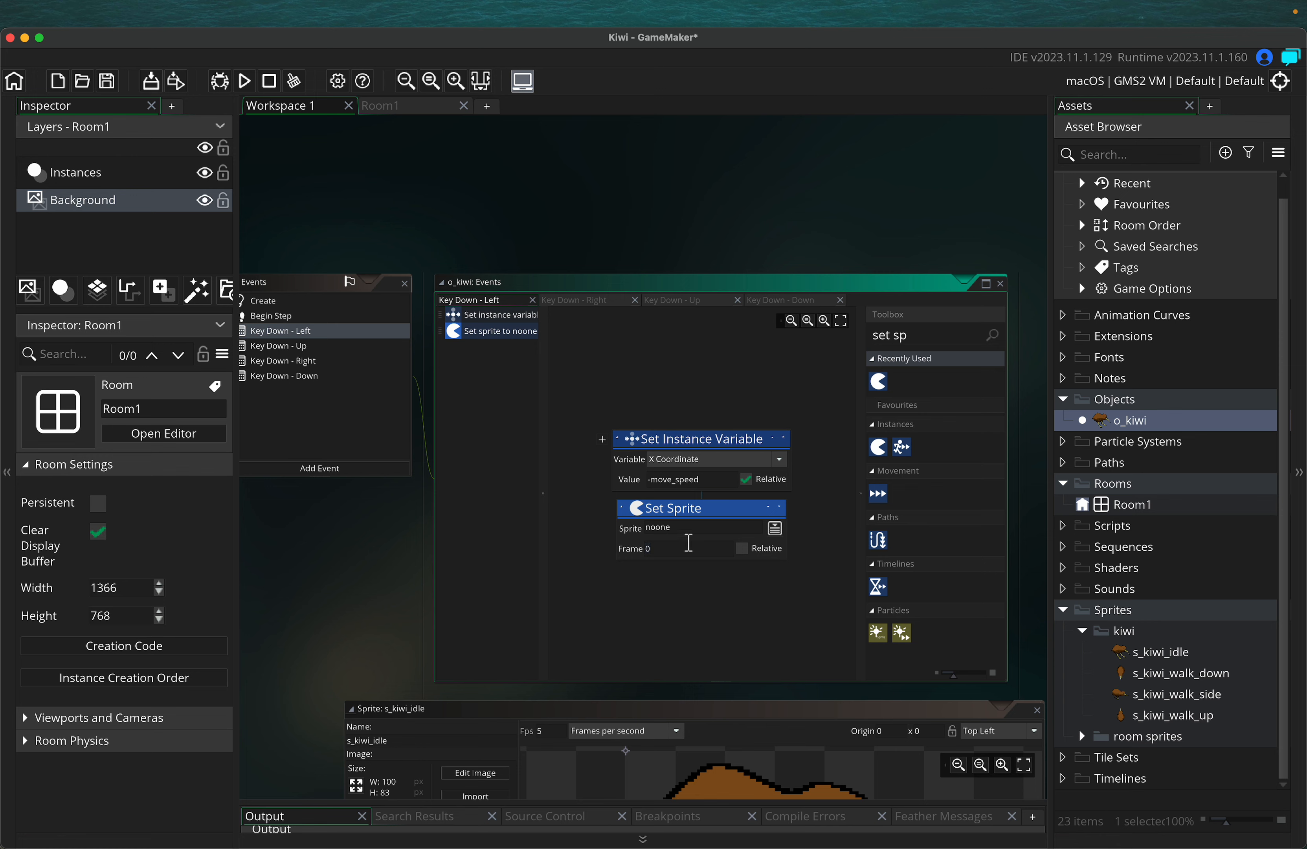
pyautogui.click(771, 528)
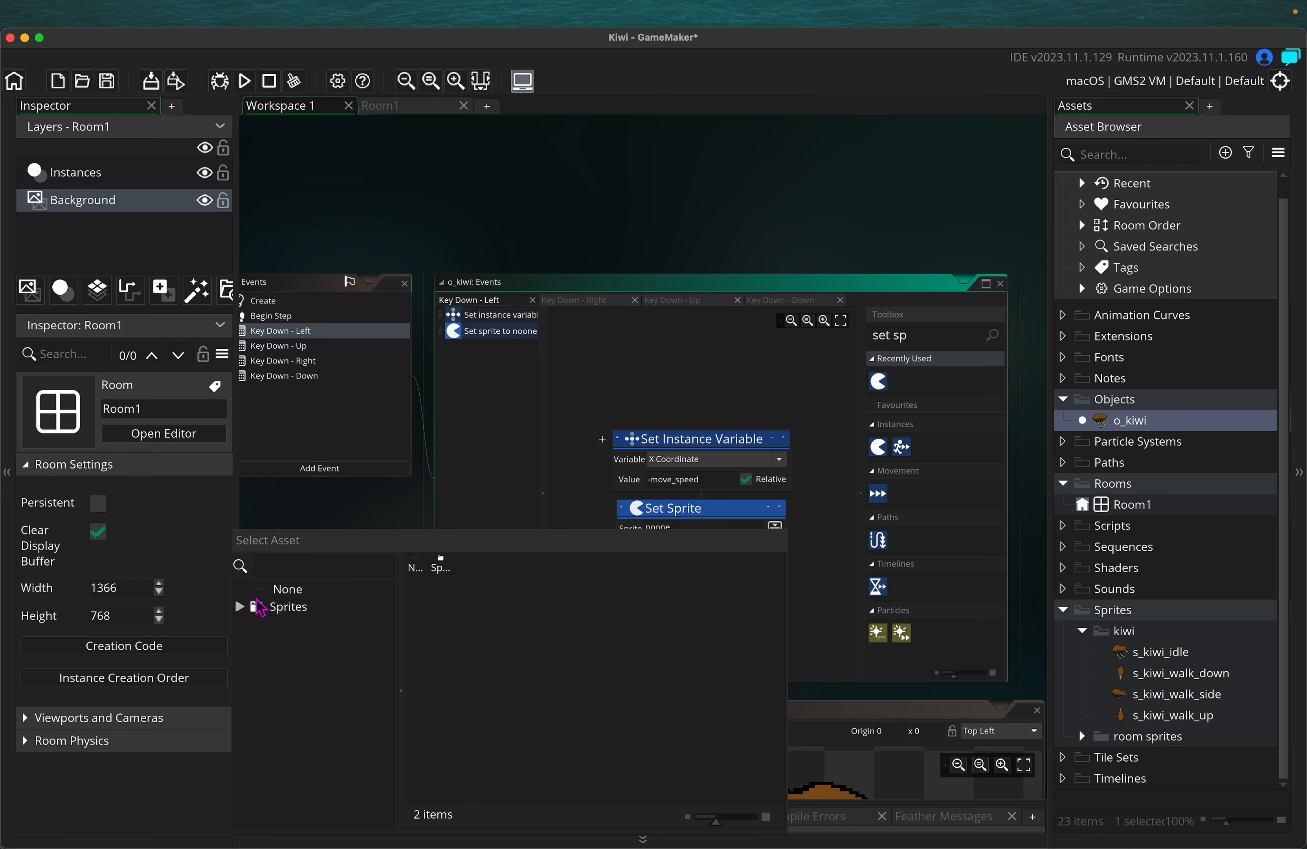
pyautogui.click(242, 608)
pyautogui.click(249, 623)
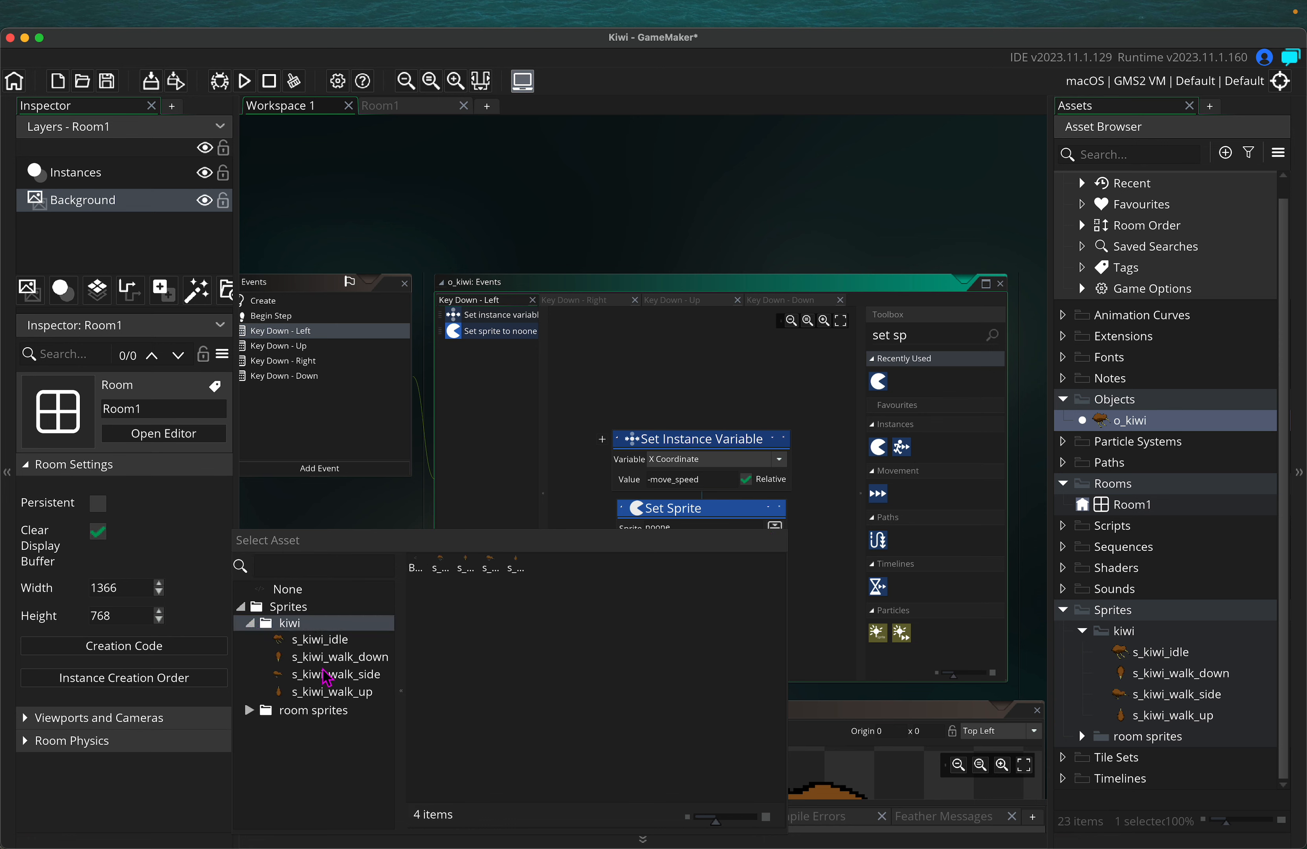
pyautogui.doubleClick(357, 675)
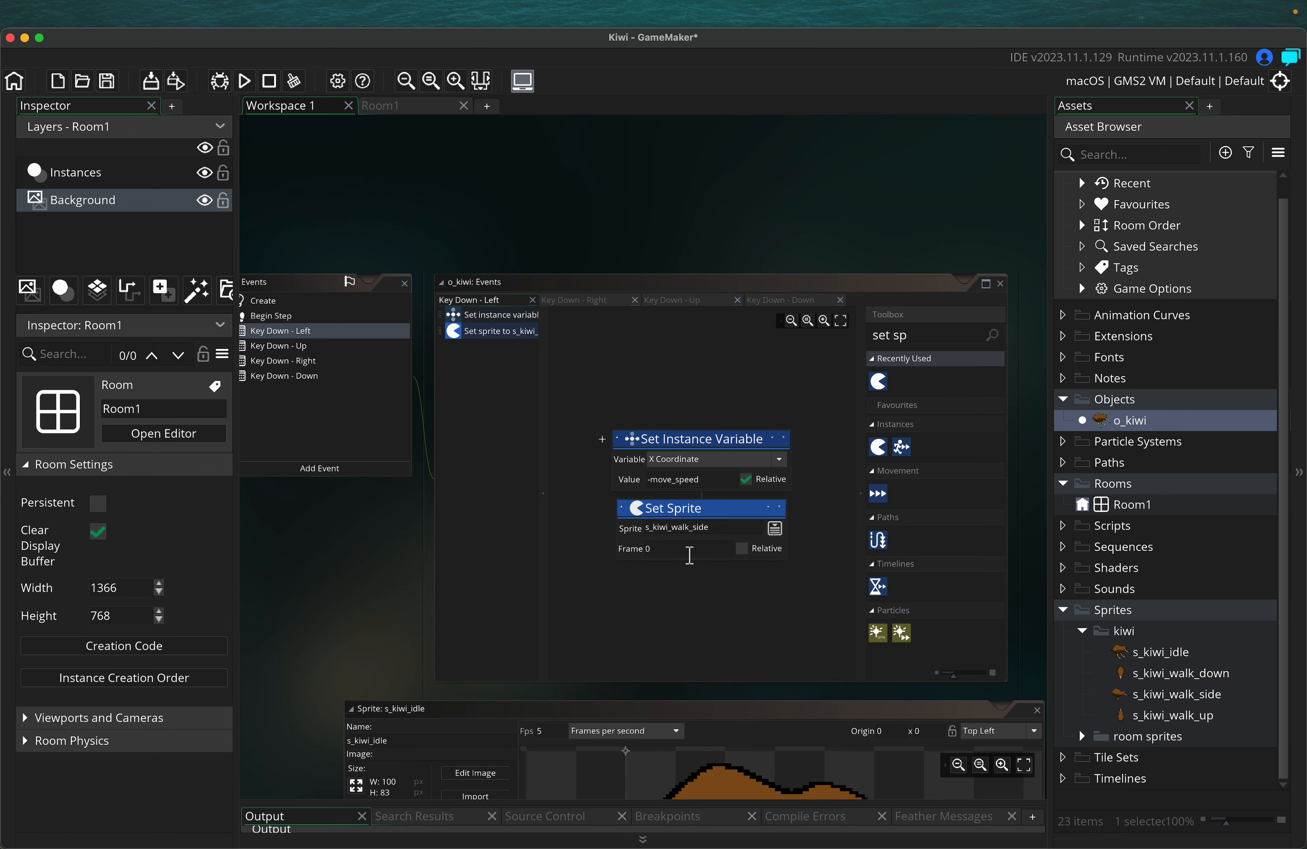
pyautogui.click(742, 548)
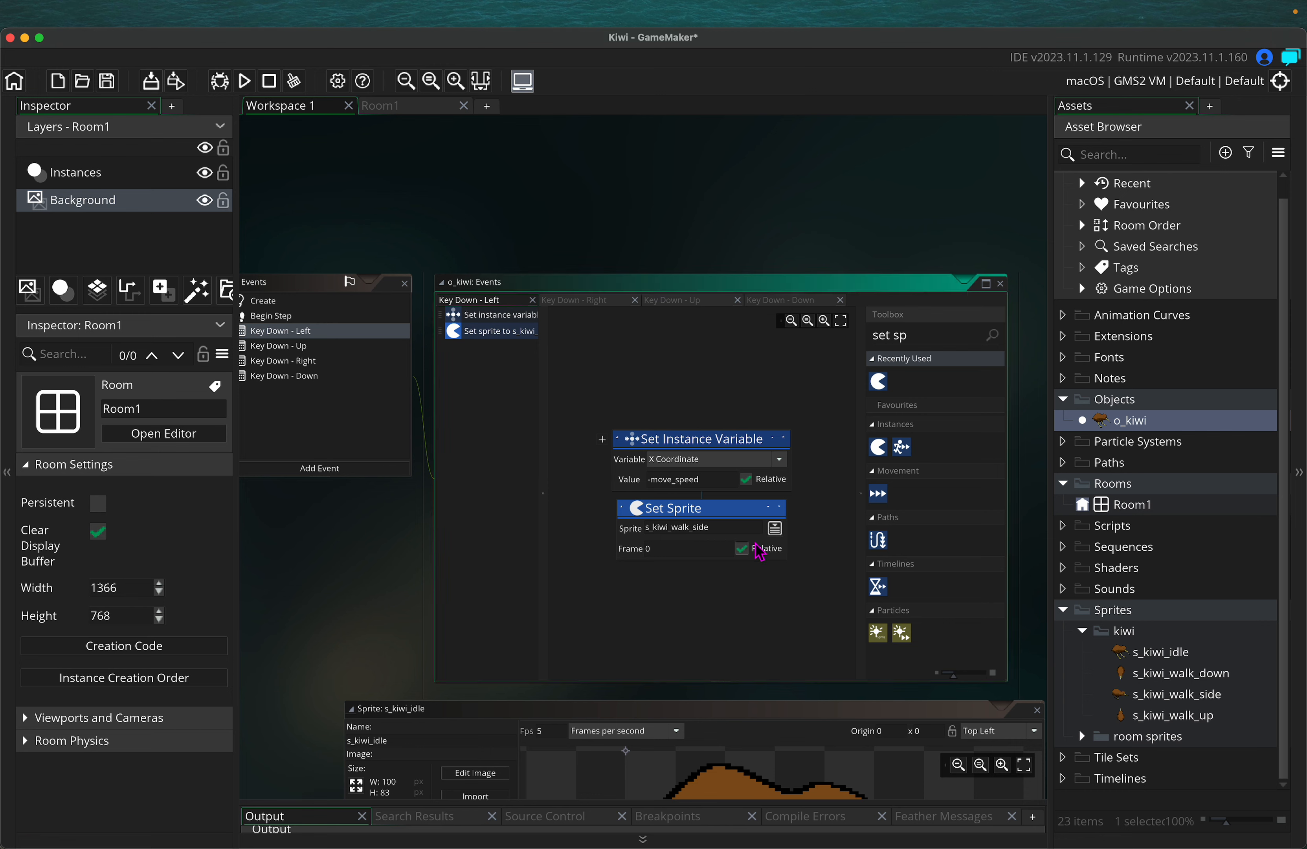
pyautogui.click(907, 337)
pyautogui.press('super+a')
pyautogui.press('BackSpace')
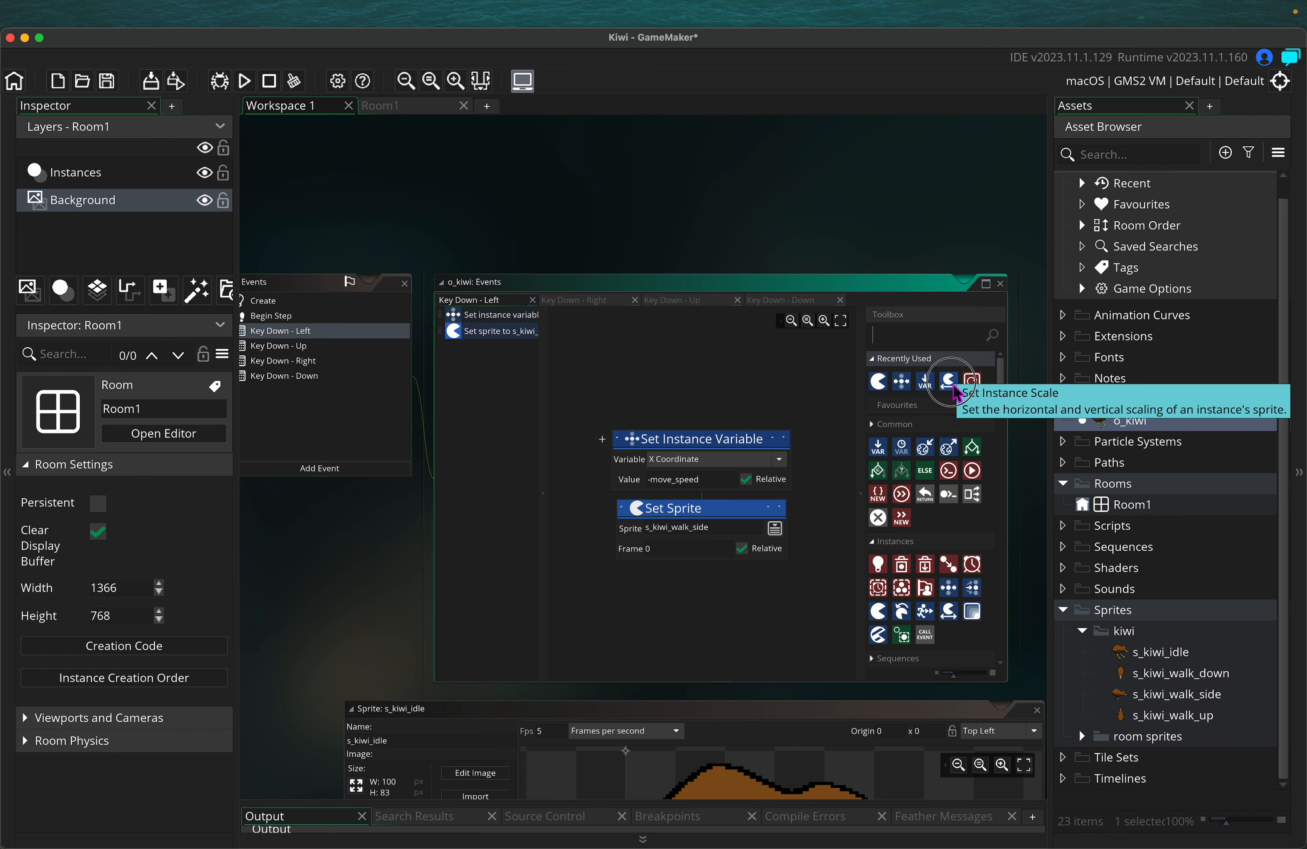
# Add a Set Instance Scale action below Set Sprite with Horizontal -1 and Vertical 1
pyautogui.moveTo(948, 381); pyautogui.dragTo(631, 585)
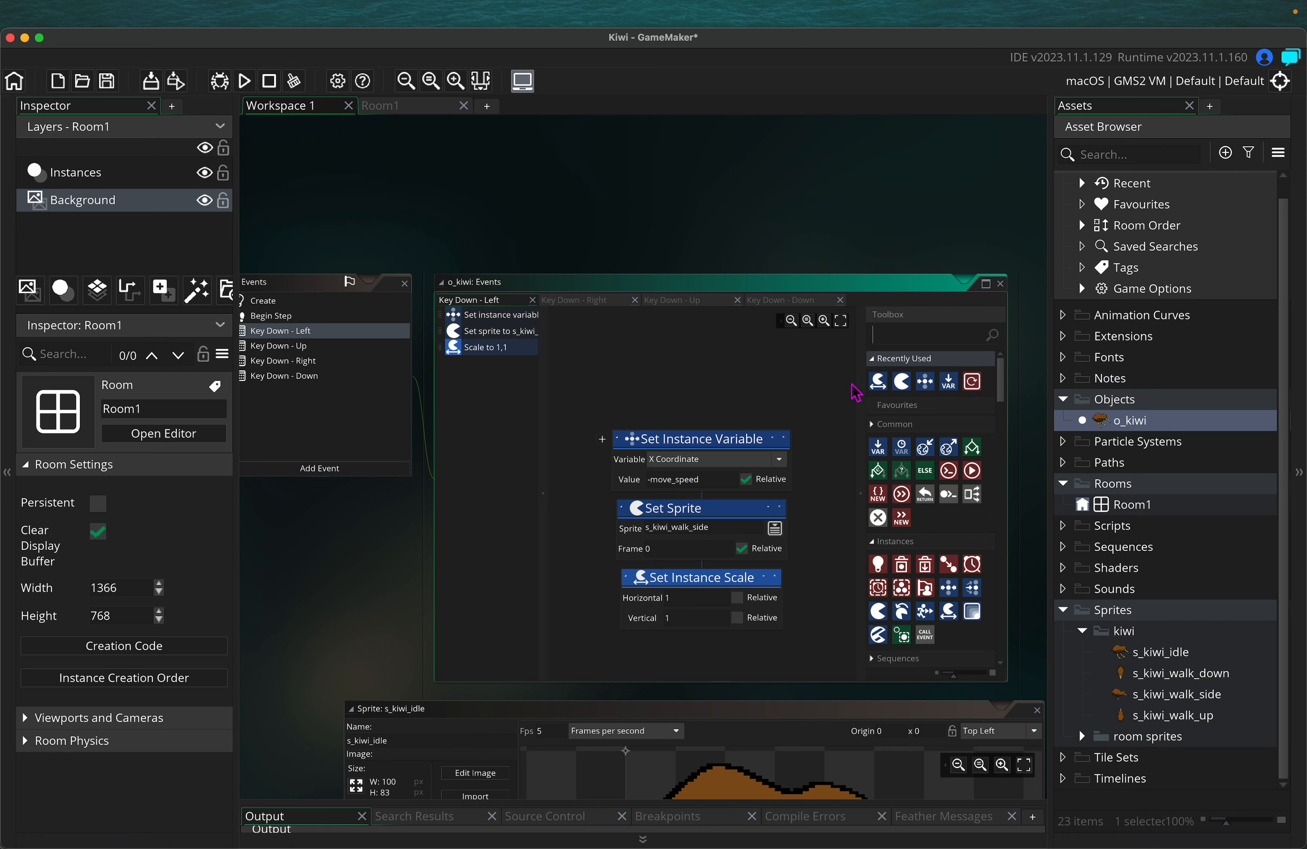
pyautogui.scroll(-5, 799, 418)
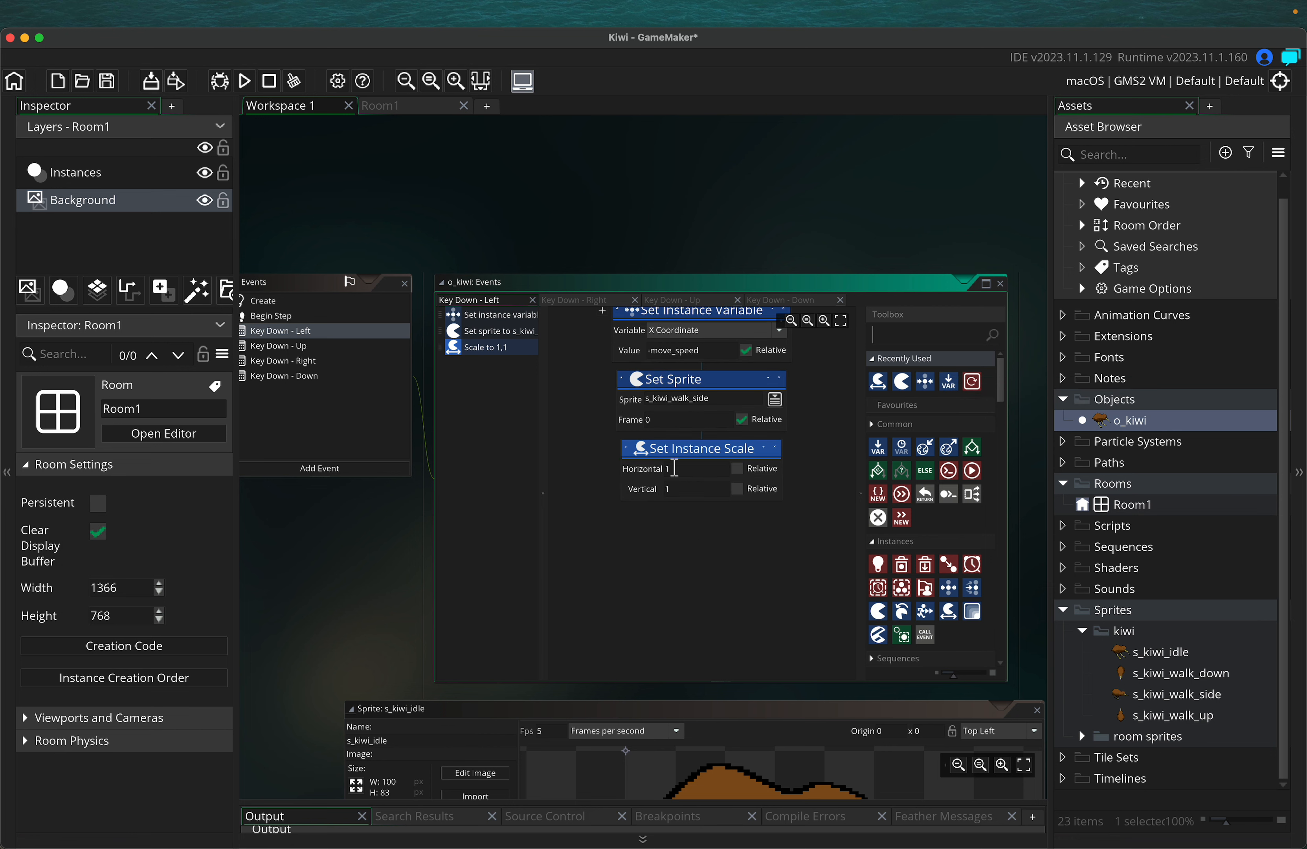
pyautogui.click(652, 471)
pyautogui.write('-')
pyautogui.scroll(-10, 316, 582)
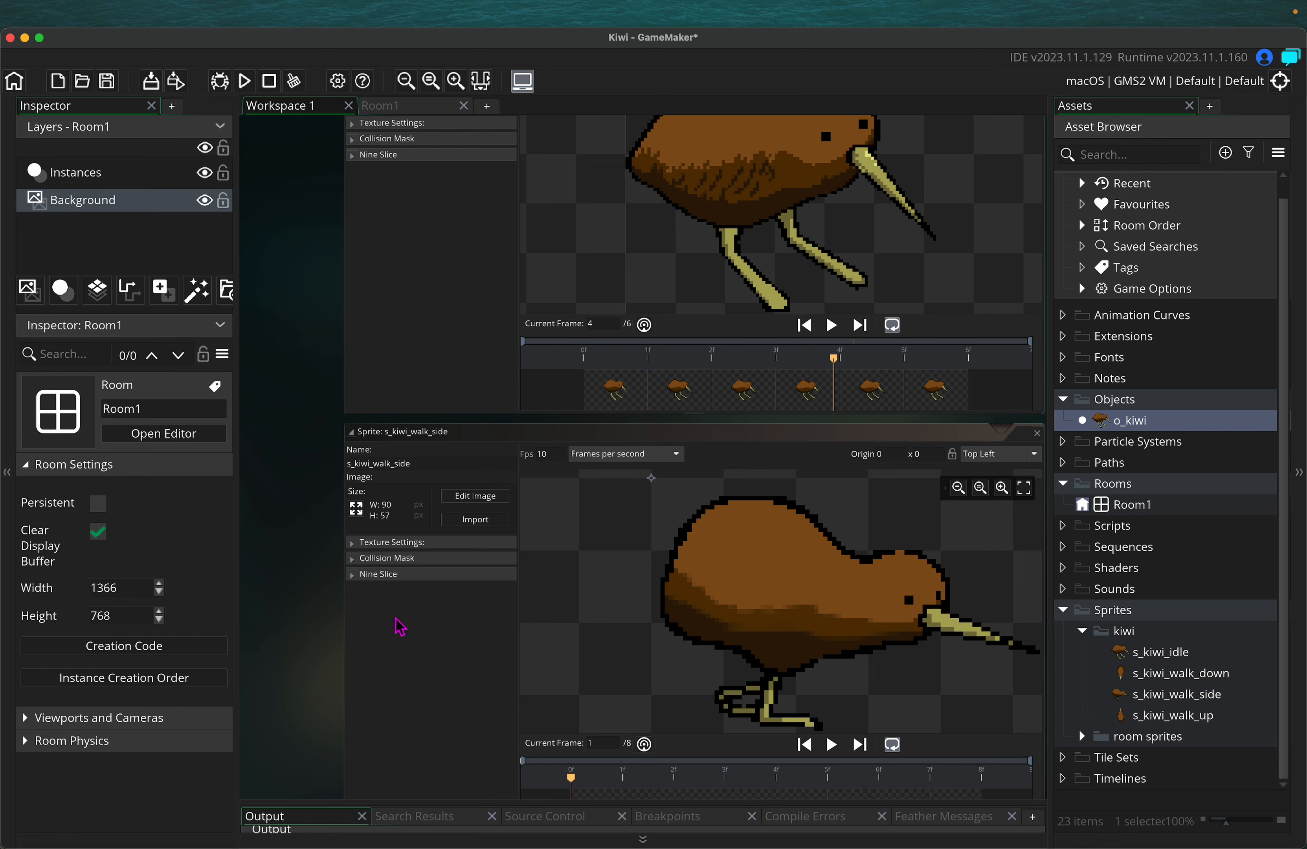
pyautogui.scroll(10, 382, 534)
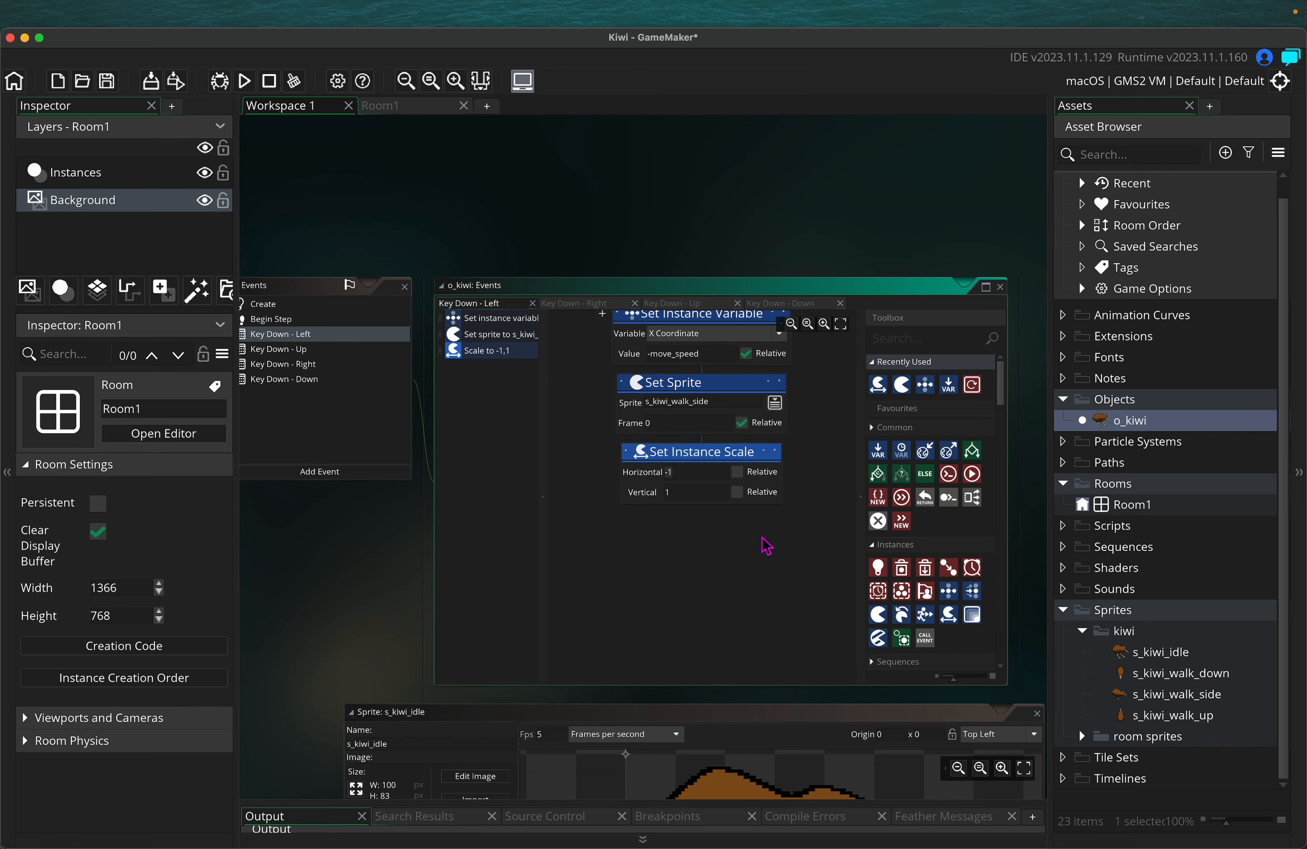
# Confirm the -1 scale, then add Set Instance Variable, Set Sprite and Set Instance Scale to Key Down - Right
pyautogui.click(685, 476)
pyautogui.click(309, 365)
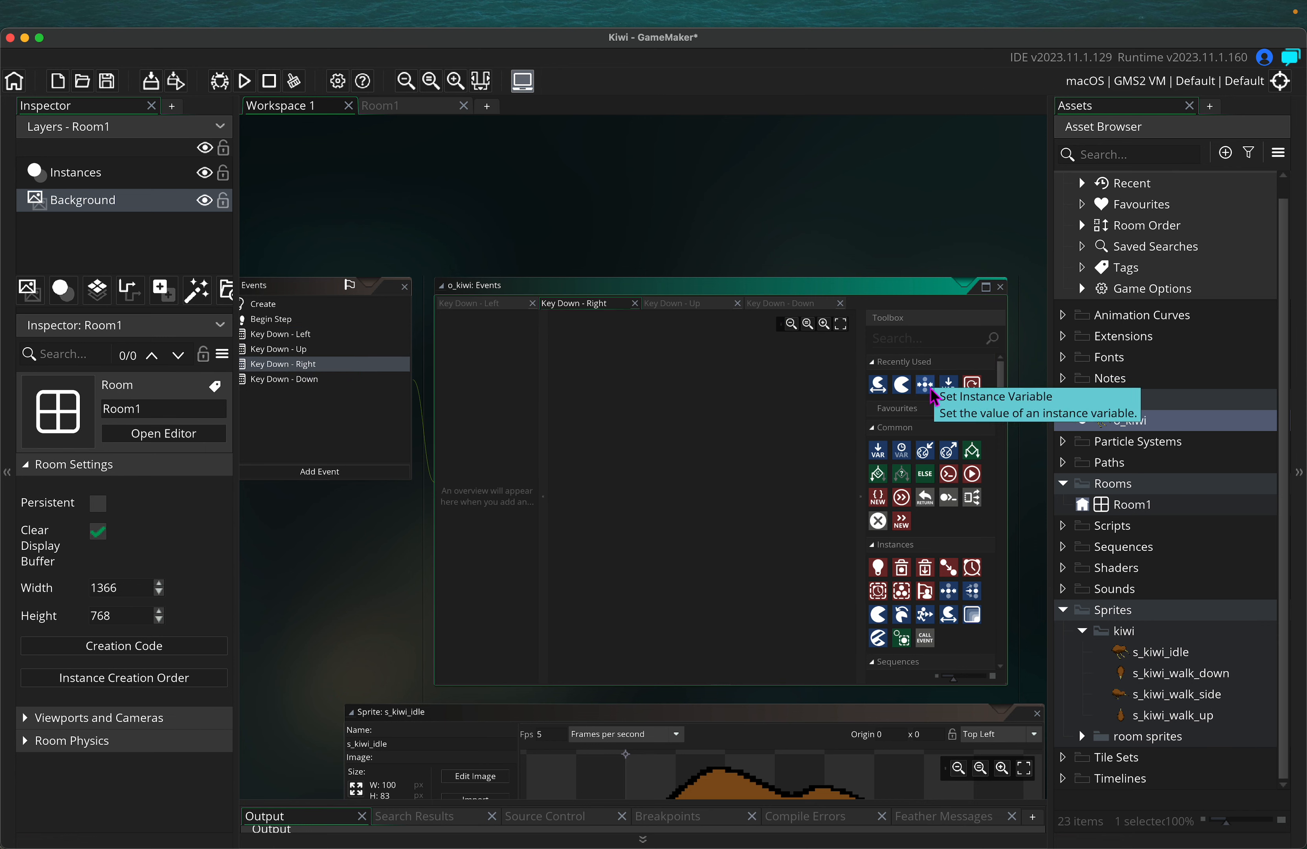
pyautogui.moveTo(948, 384); pyautogui.dragTo(650, 435)
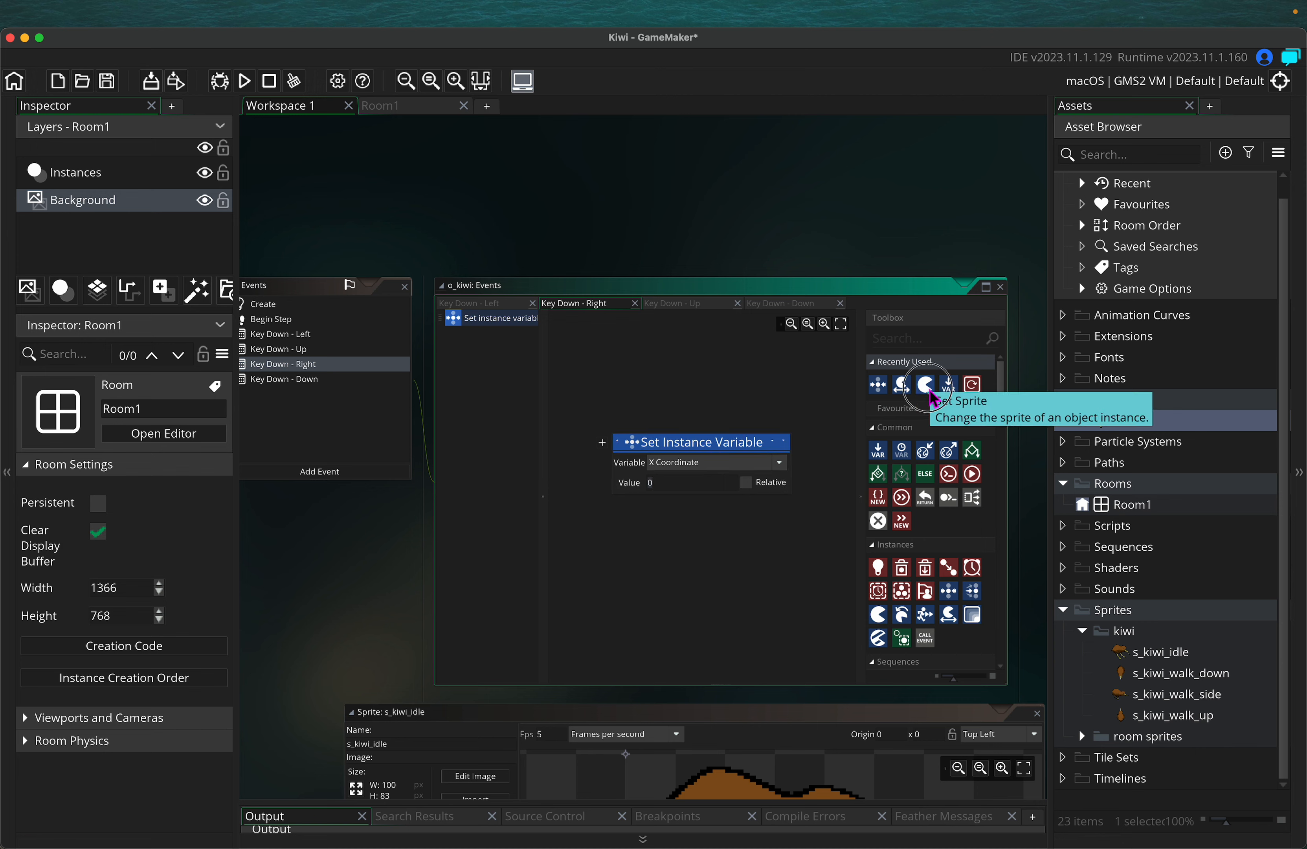
pyautogui.moveTo(901, 384); pyautogui.dragTo(699, 515)
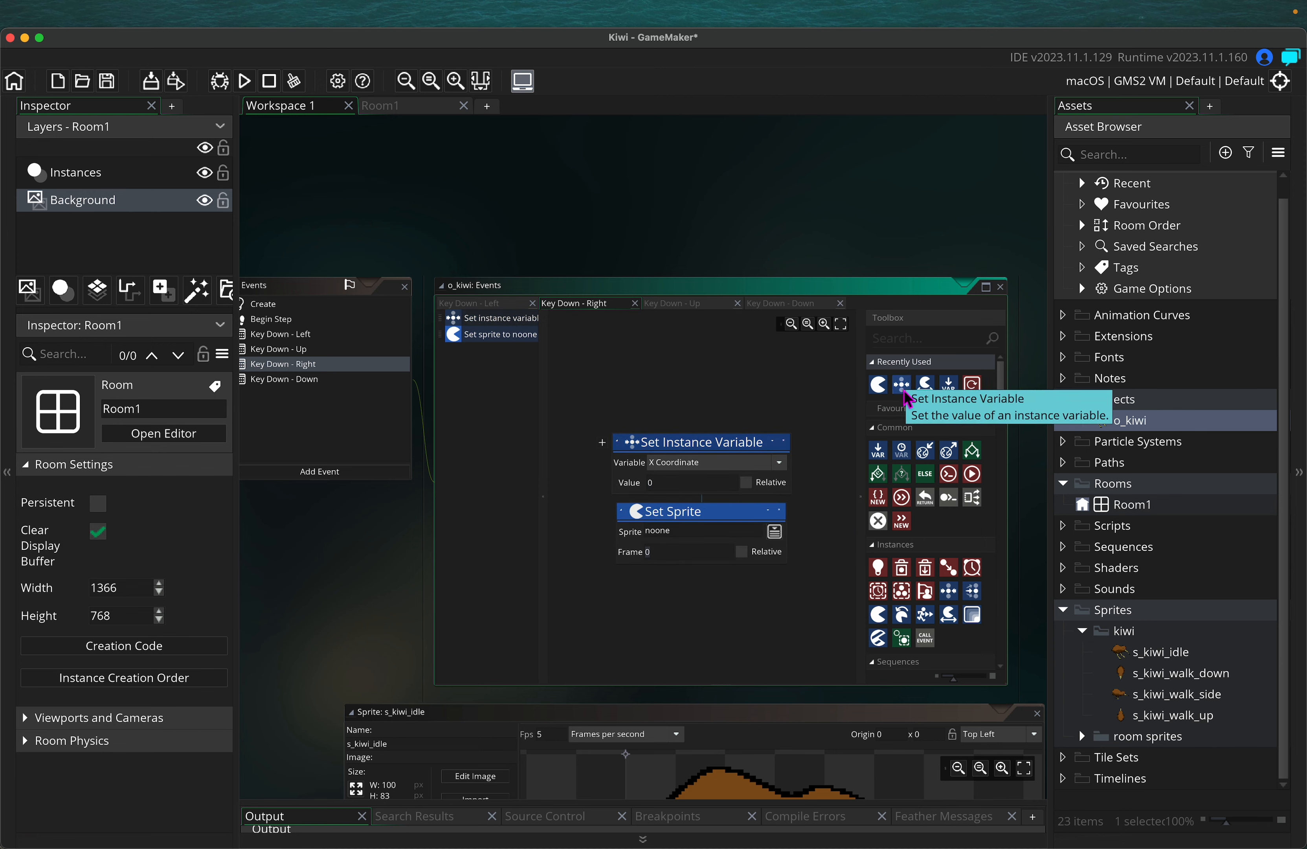
pyautogui.moveTo(878, 384); pyautogui.dragTo(611, 584)
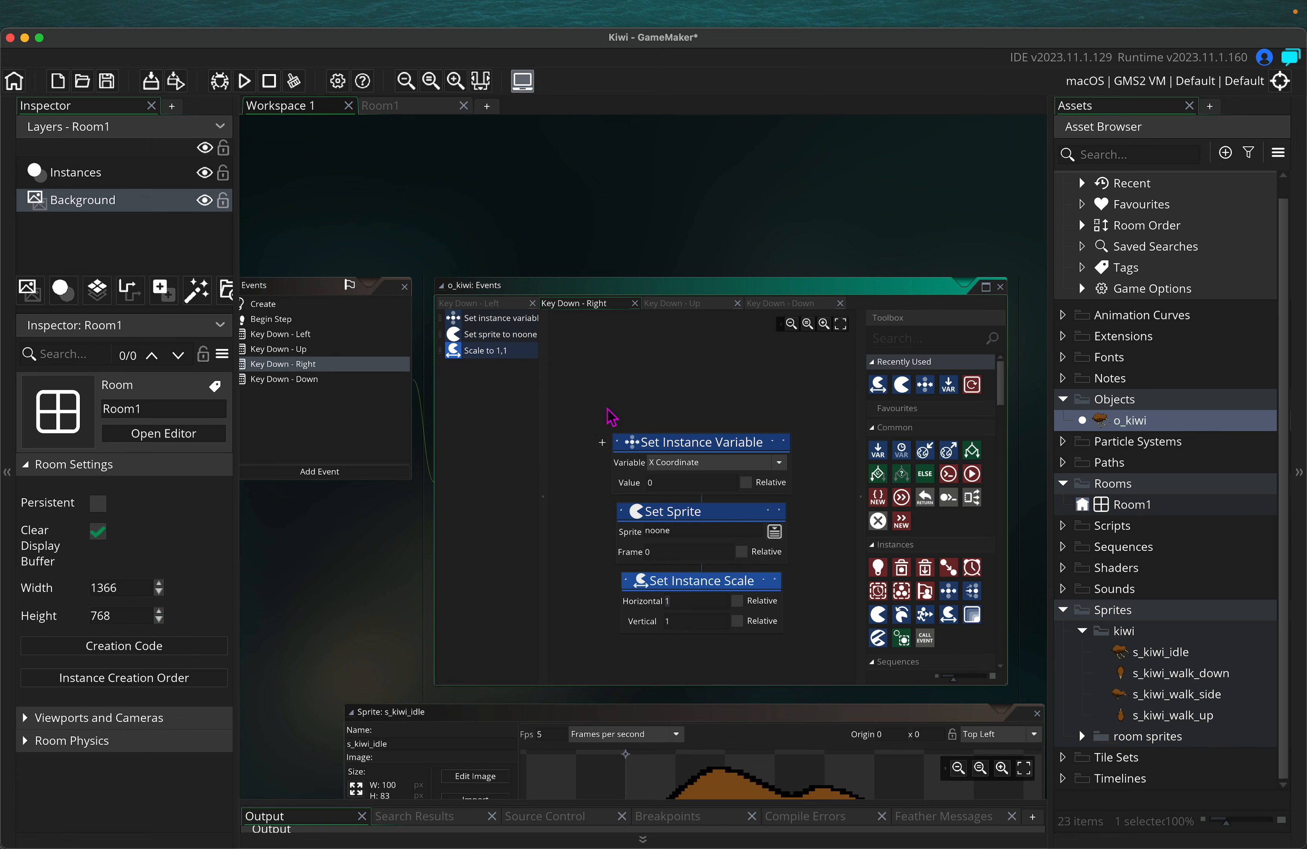
# Set X change to move_speed (relative), sprite s_kiwi_walk_side with Relative, and scale 1,1
pyautogui.moveTo(683, 483); pyautogui.dragTo(612, 476)
pyautogui.write('move_')
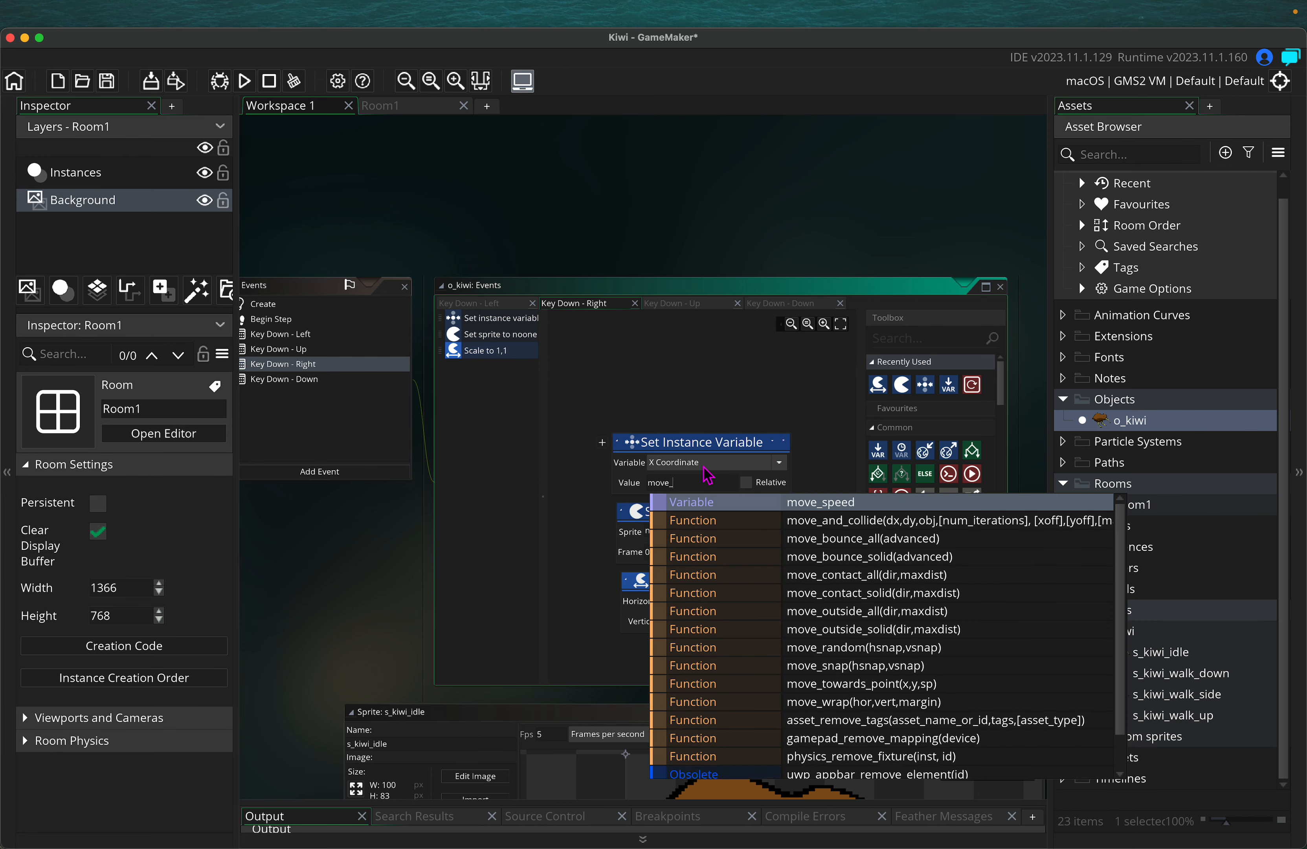
pyautogui.write('speed')
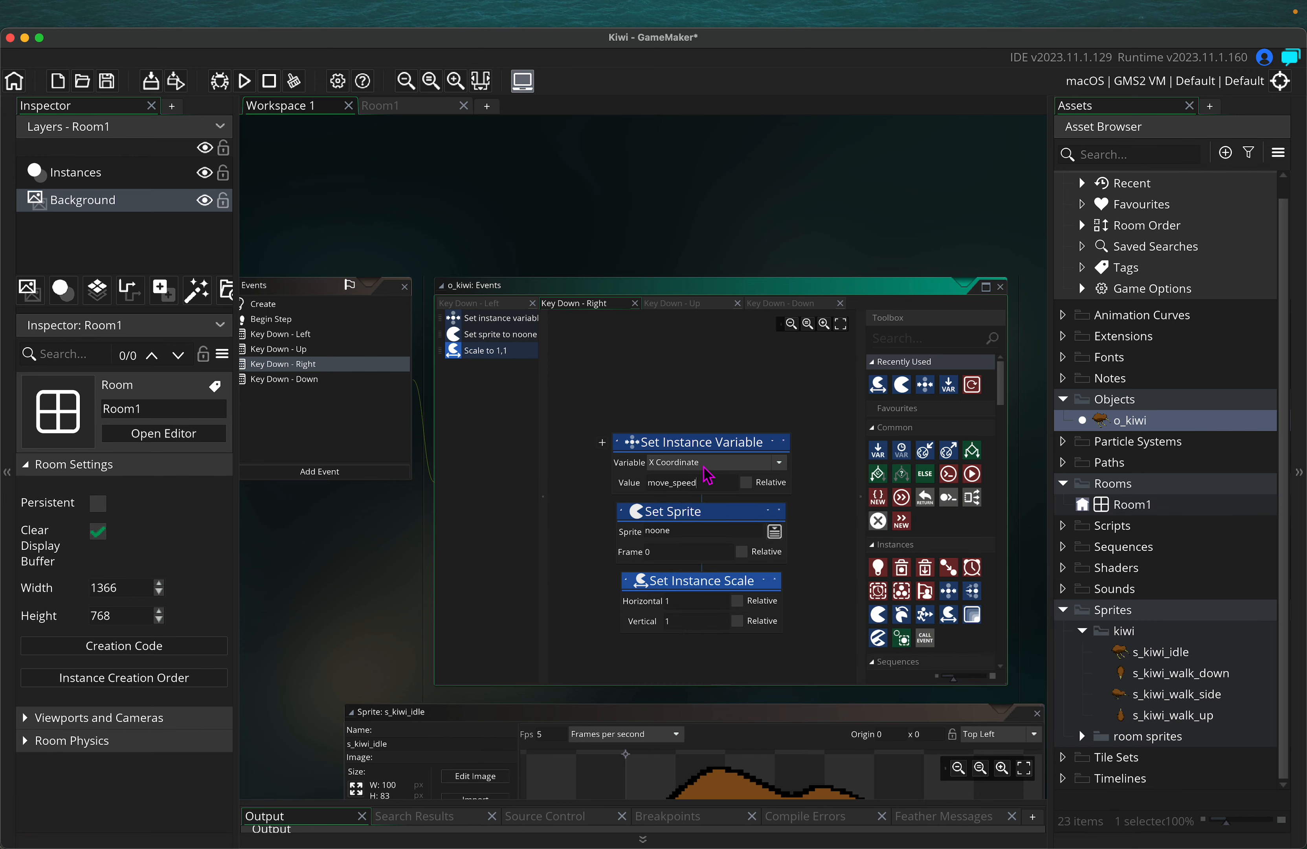
pyautogui.click(746, 483)
pyautogui.click(775, 531)
pyautogui.click(246, 607)
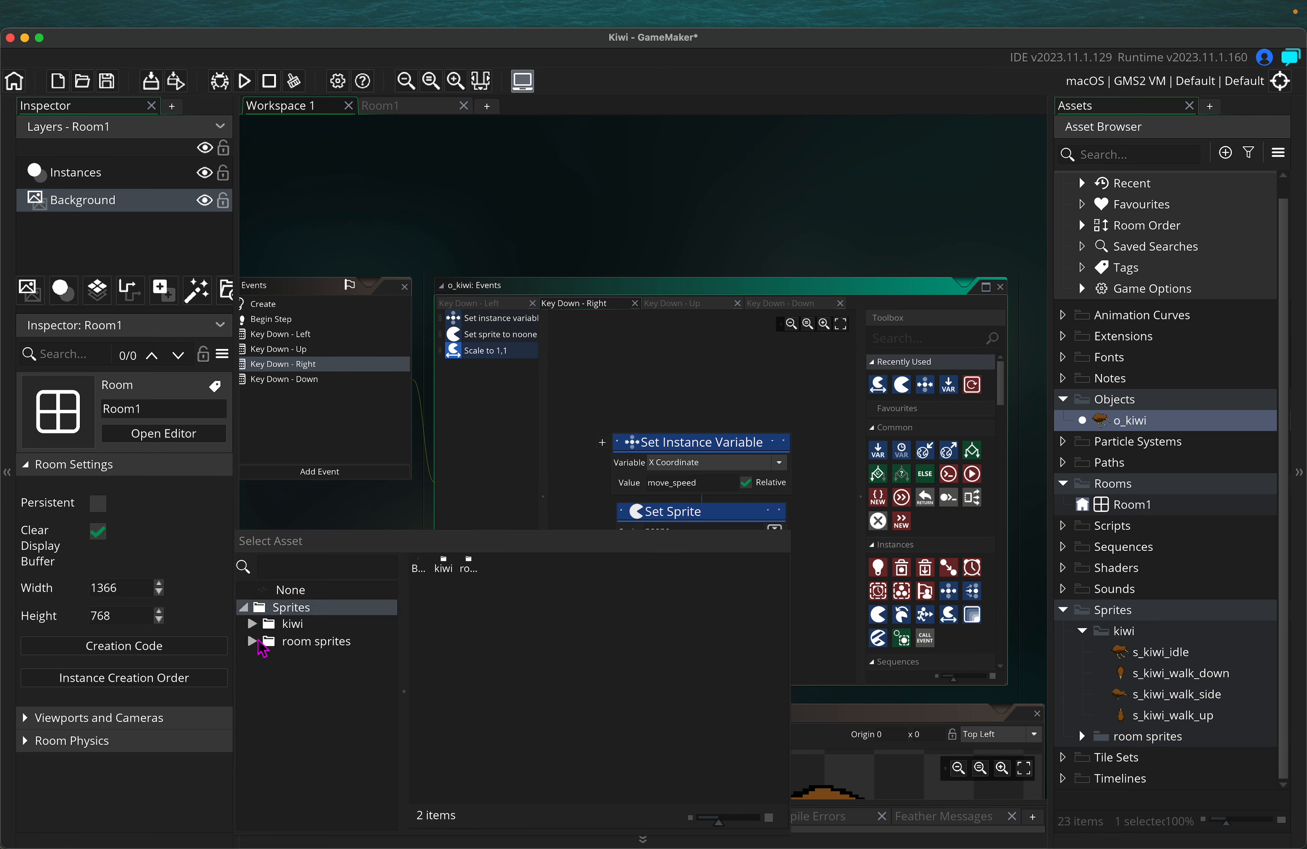
pyautogui.click(252, 623)
pyautogui.doubleClick(355, 675)
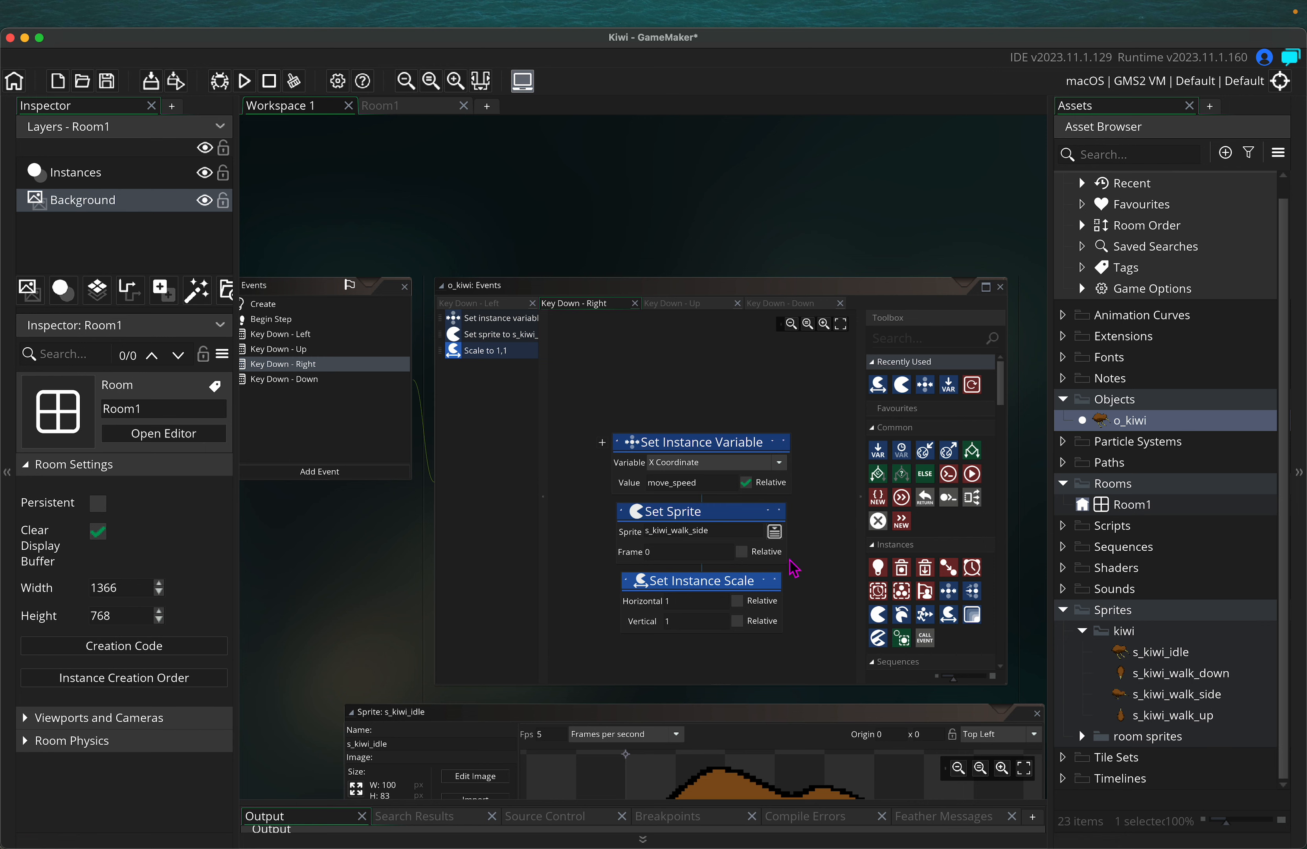
pyautogui.click(741, 551)
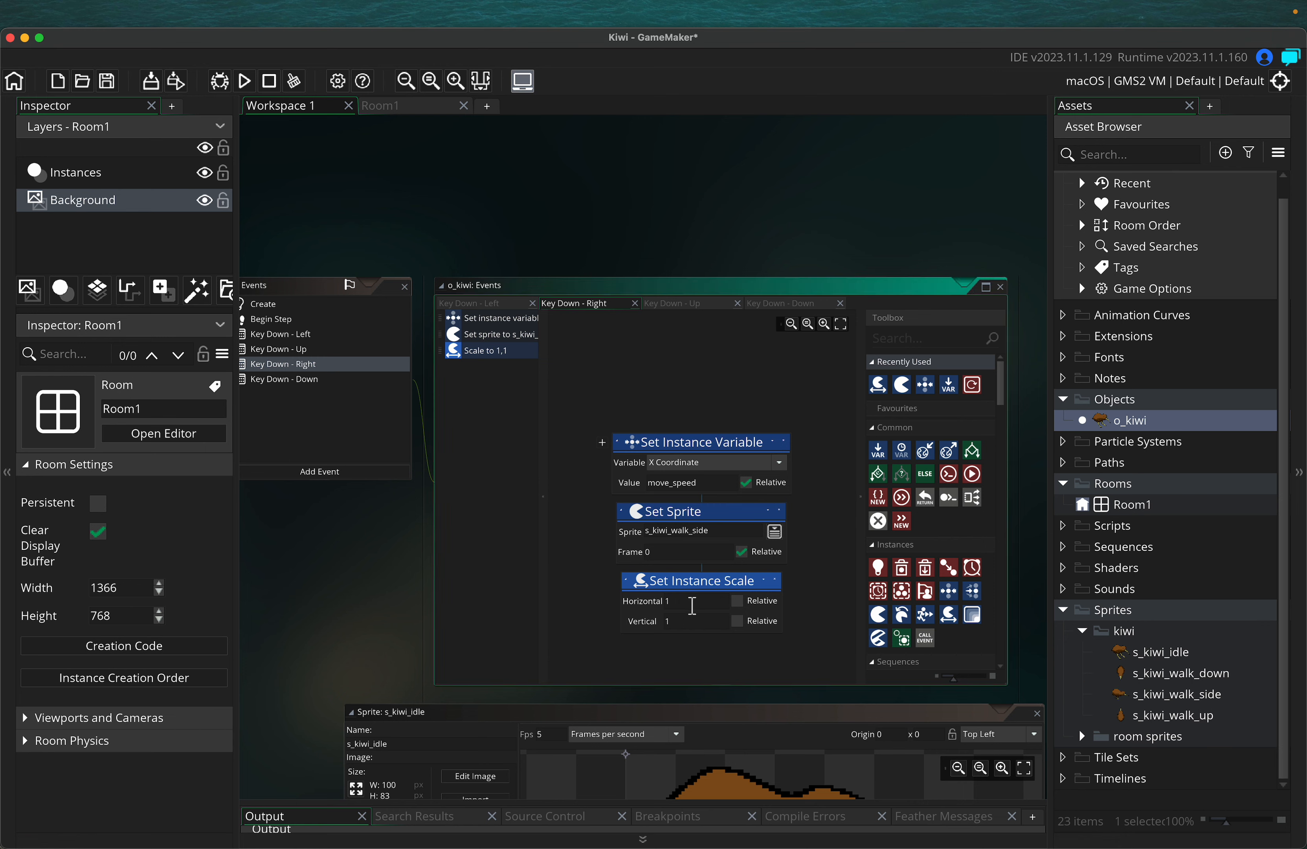
pyautogui.click(669, 604)
pyautogui.click(665, 618)
pyautogui.click(286, 334)
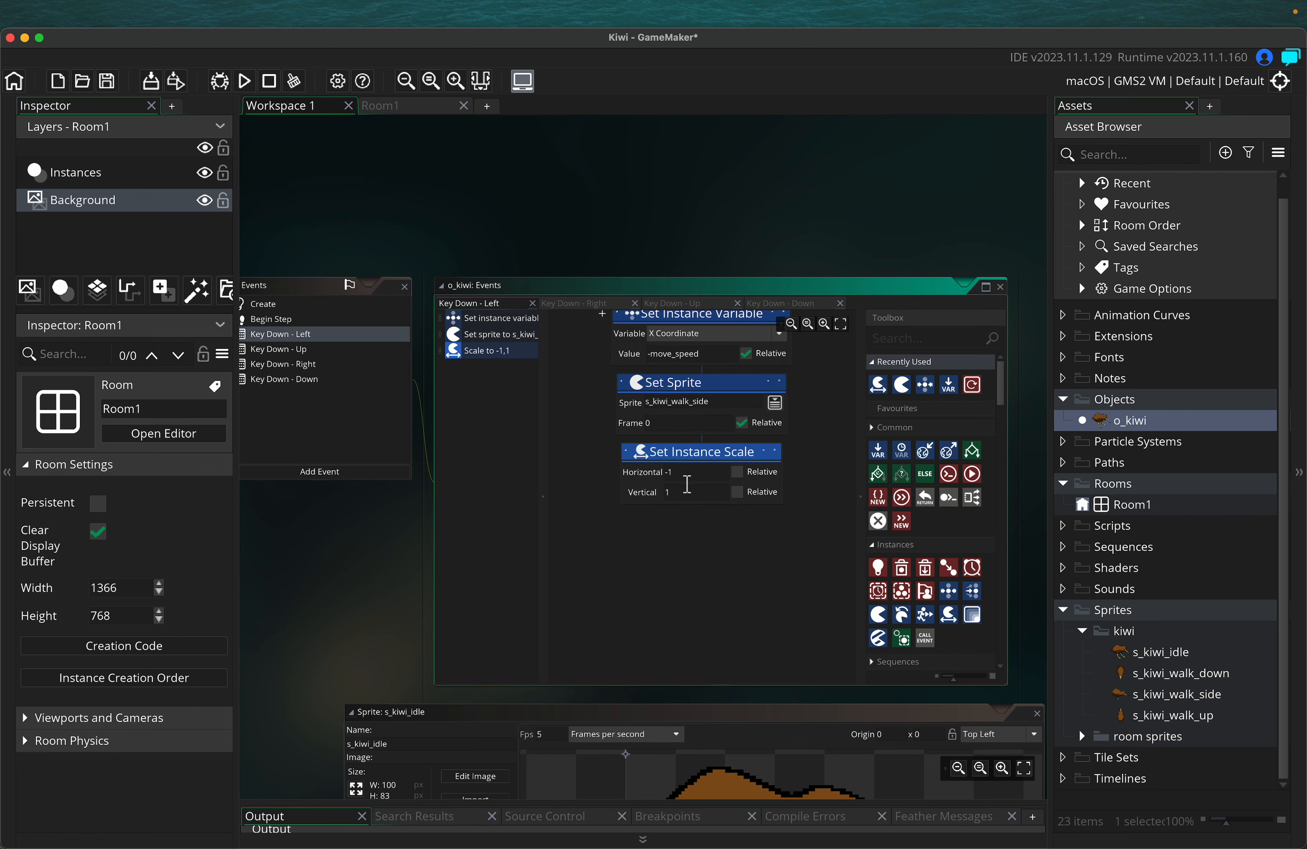
pyautogui.click(302, 366)
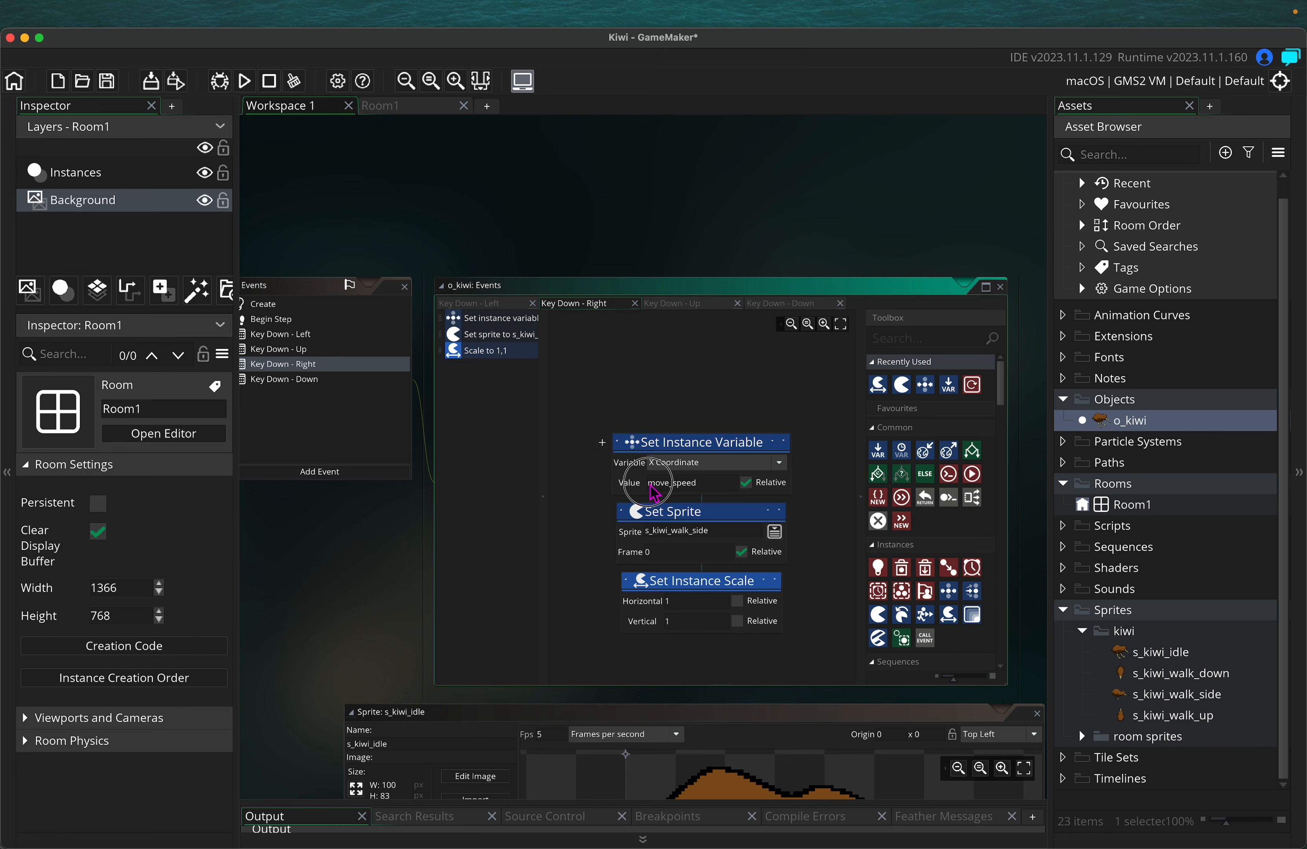
# Add Y Coordinate Set Instance Variable and Set Sprite actions to Key Down - Up and Key Down - Down
pyautogui.click(302, 350)
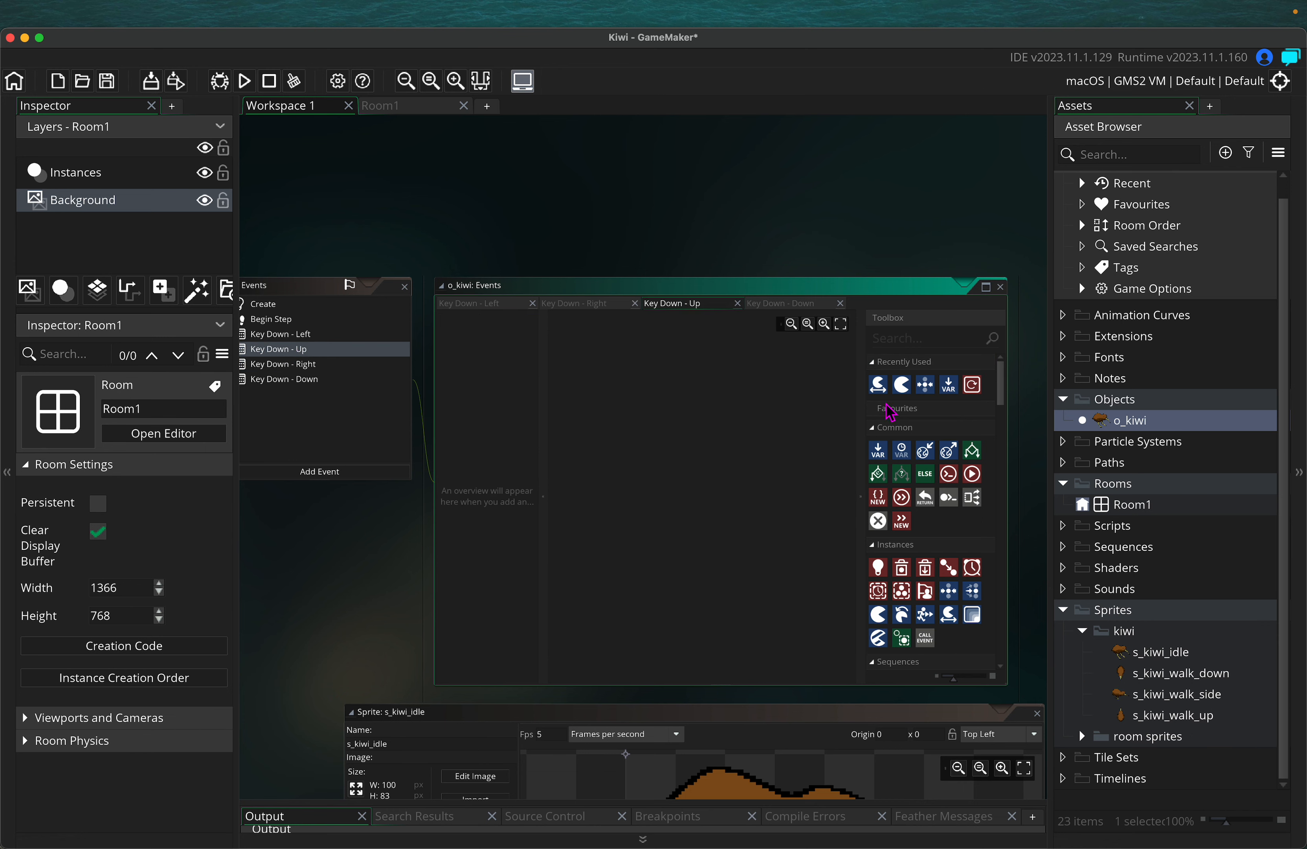
pyautogui.moveTo(925, 384); pyautogui.dragTo(603, 440)
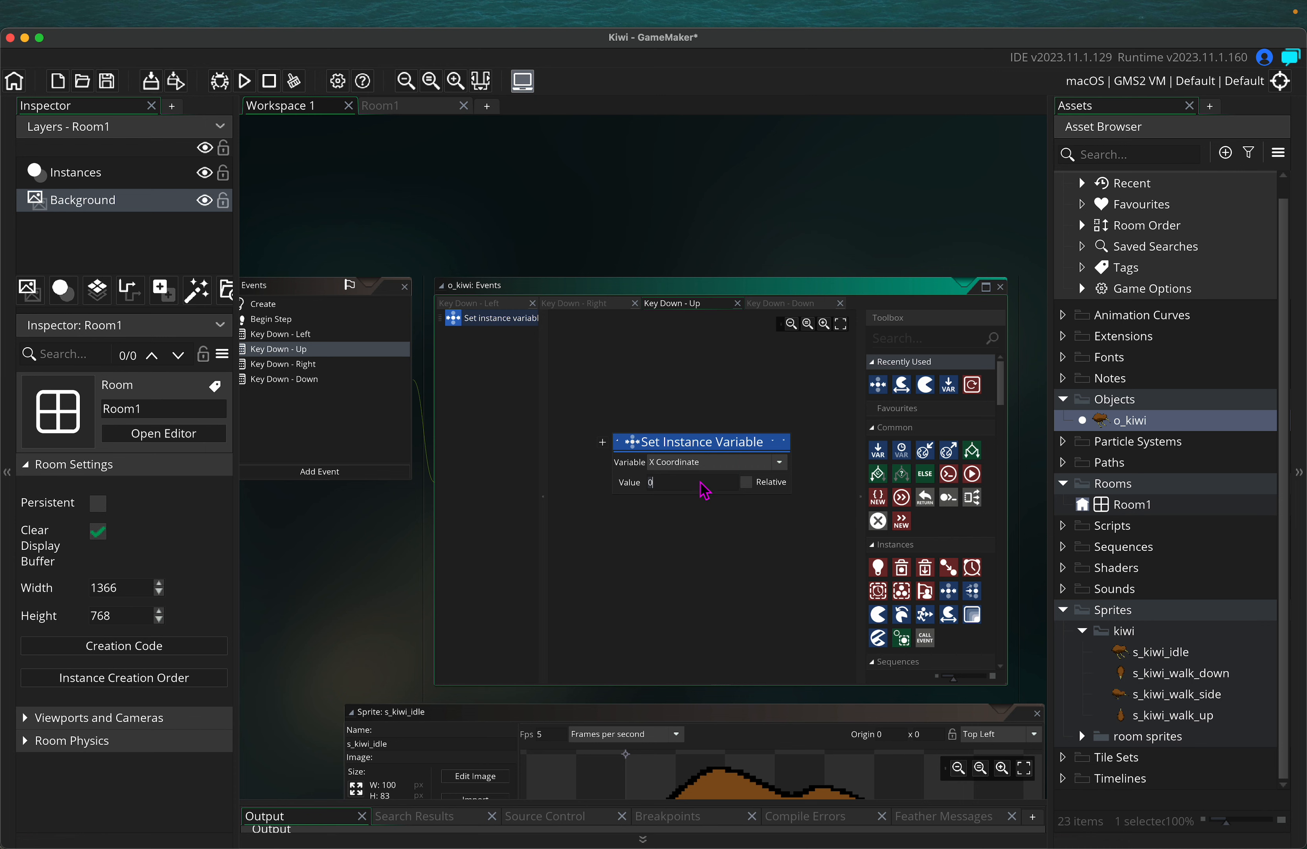
pyautogui.moveTo(927, 392); pyautogui.dragTo(651, 543)
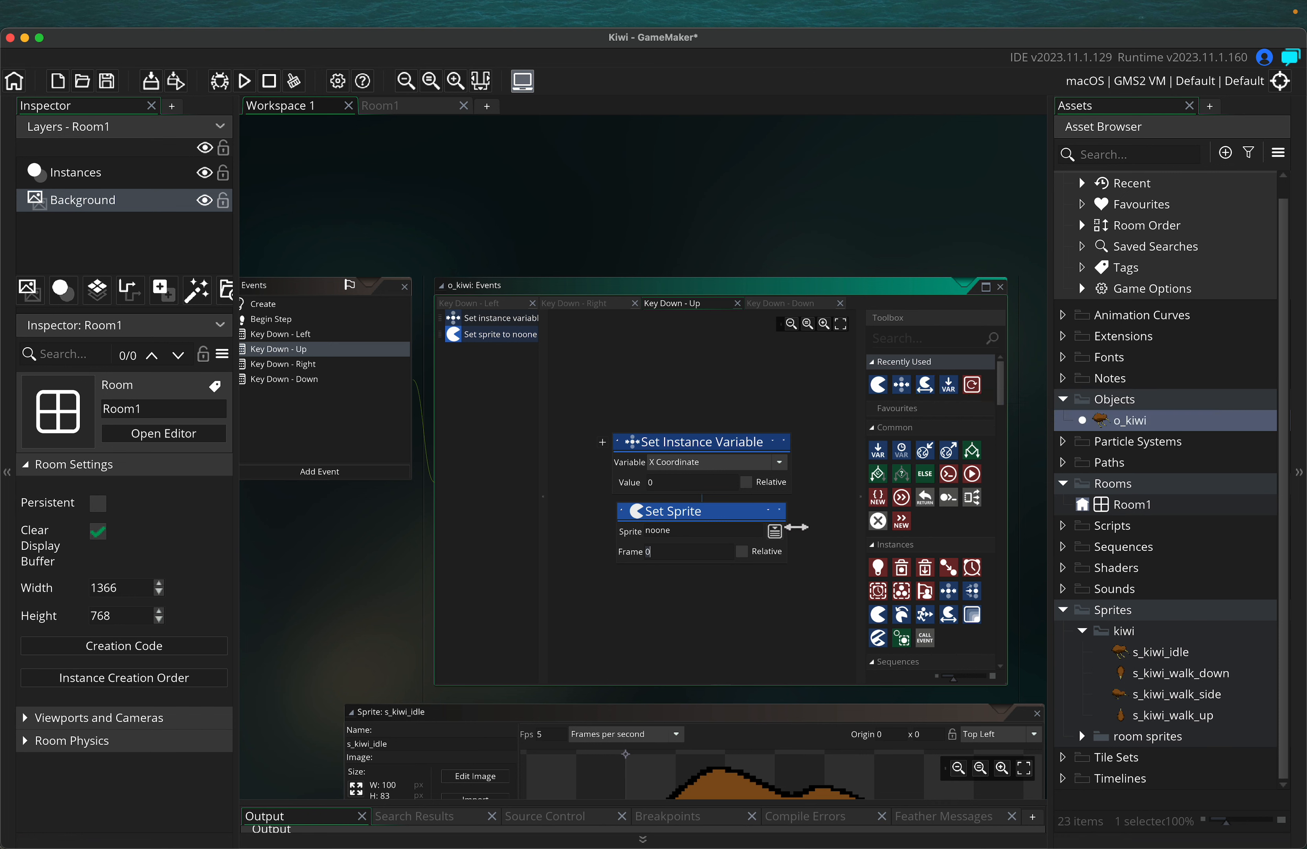
pyautogui.click(727, 467)
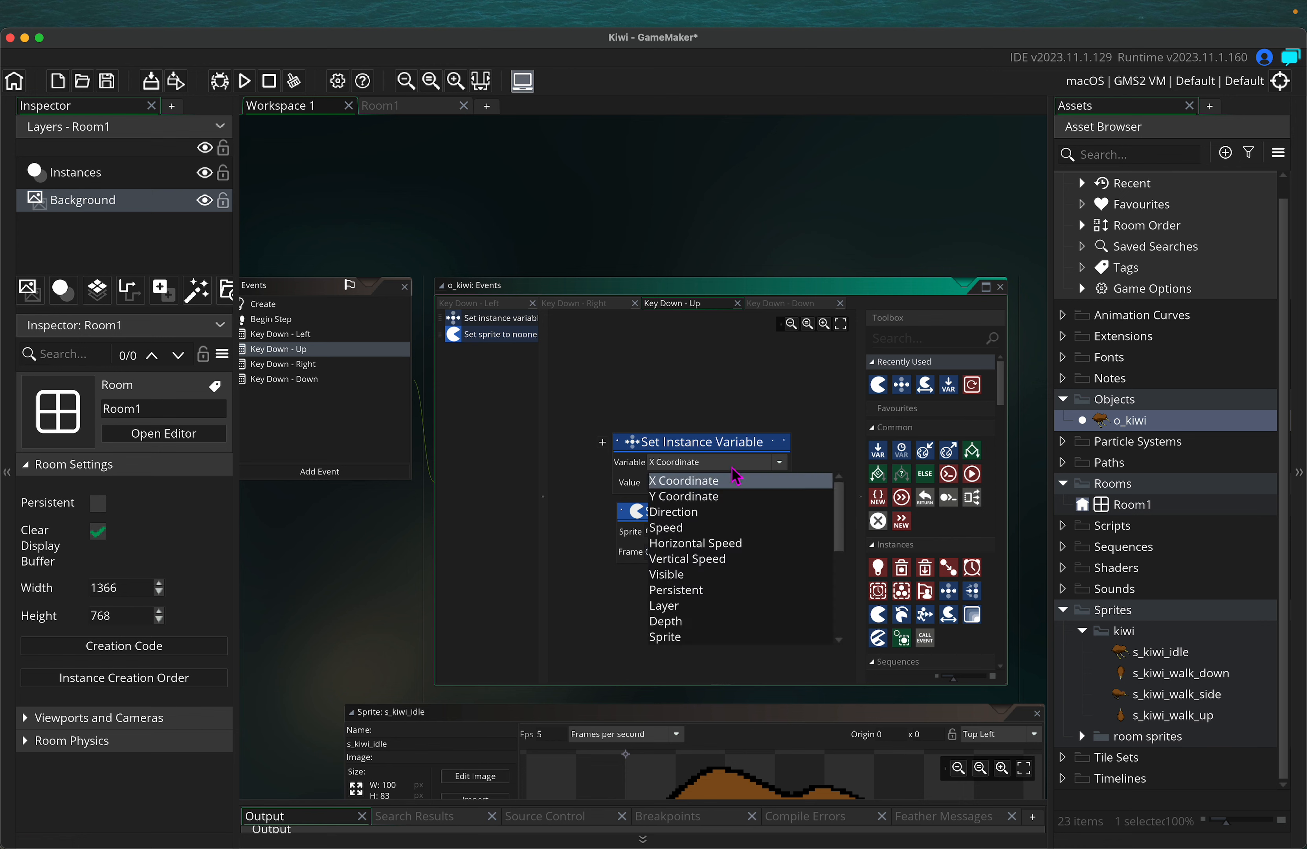
pyautogui.click(701, 498)
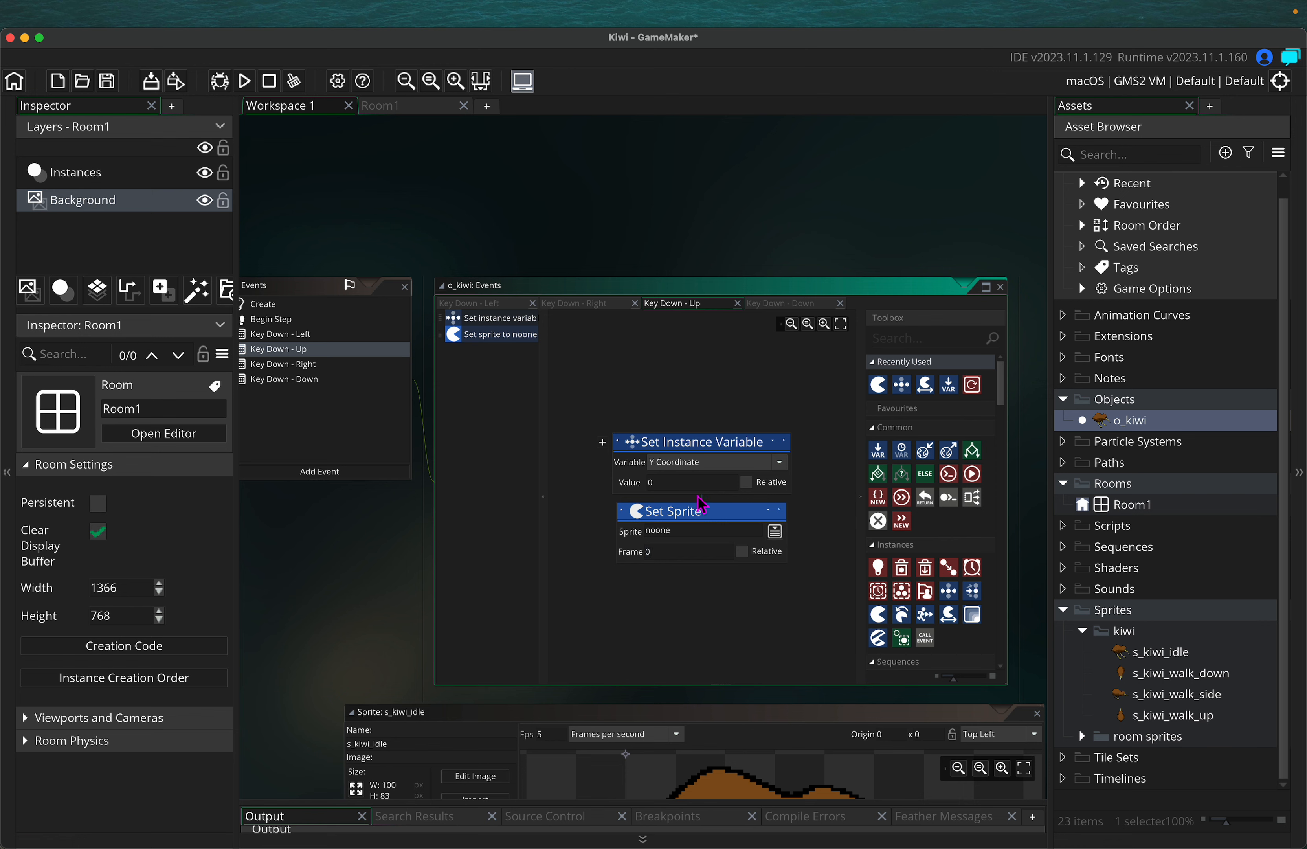
pyautogui.click(313, 382)
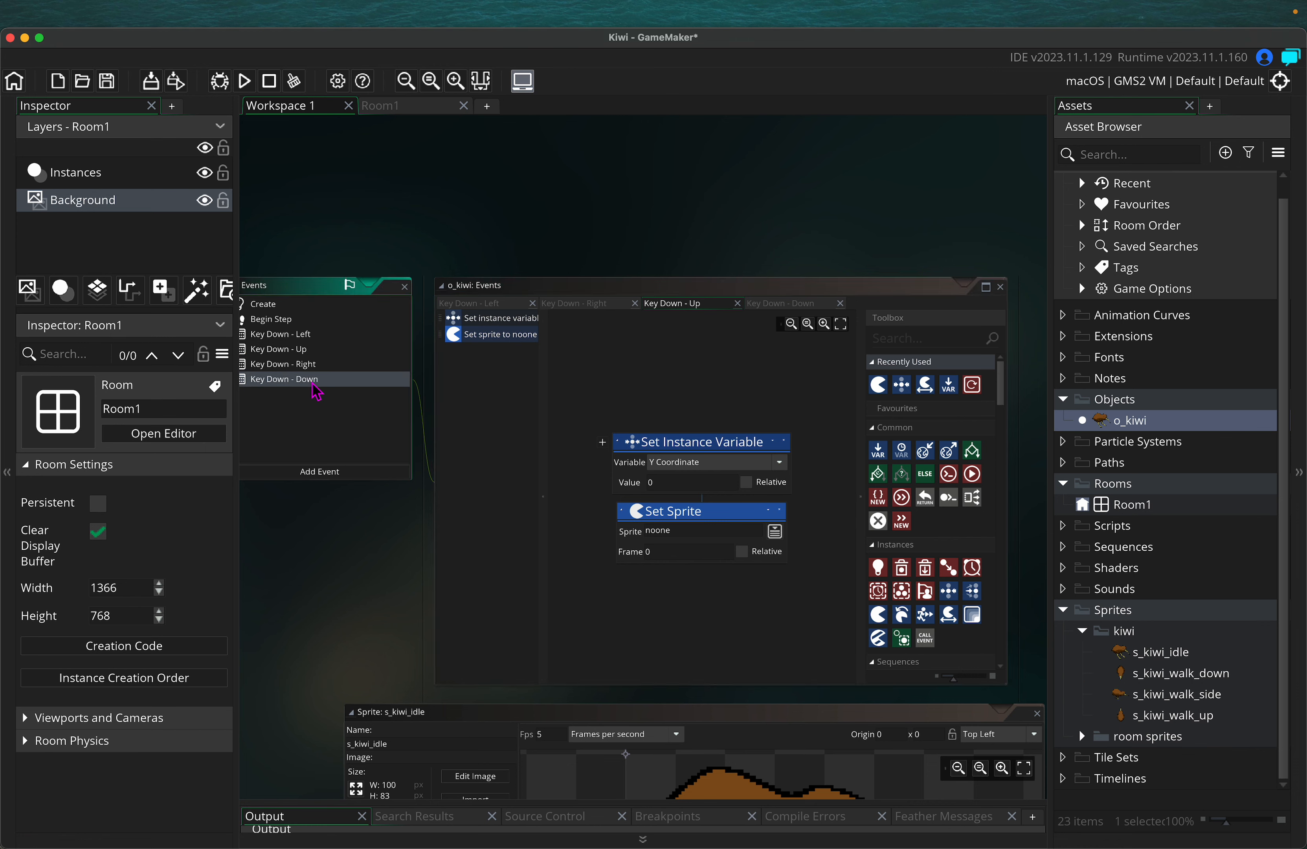
pyautogui.moveTo(901, 384); pyautogui.dragTo(688, 441)
pyautogui.moveTo(901, 398); pyautogui.dragTo(634, 543)
pyautogui.click(688, 463)
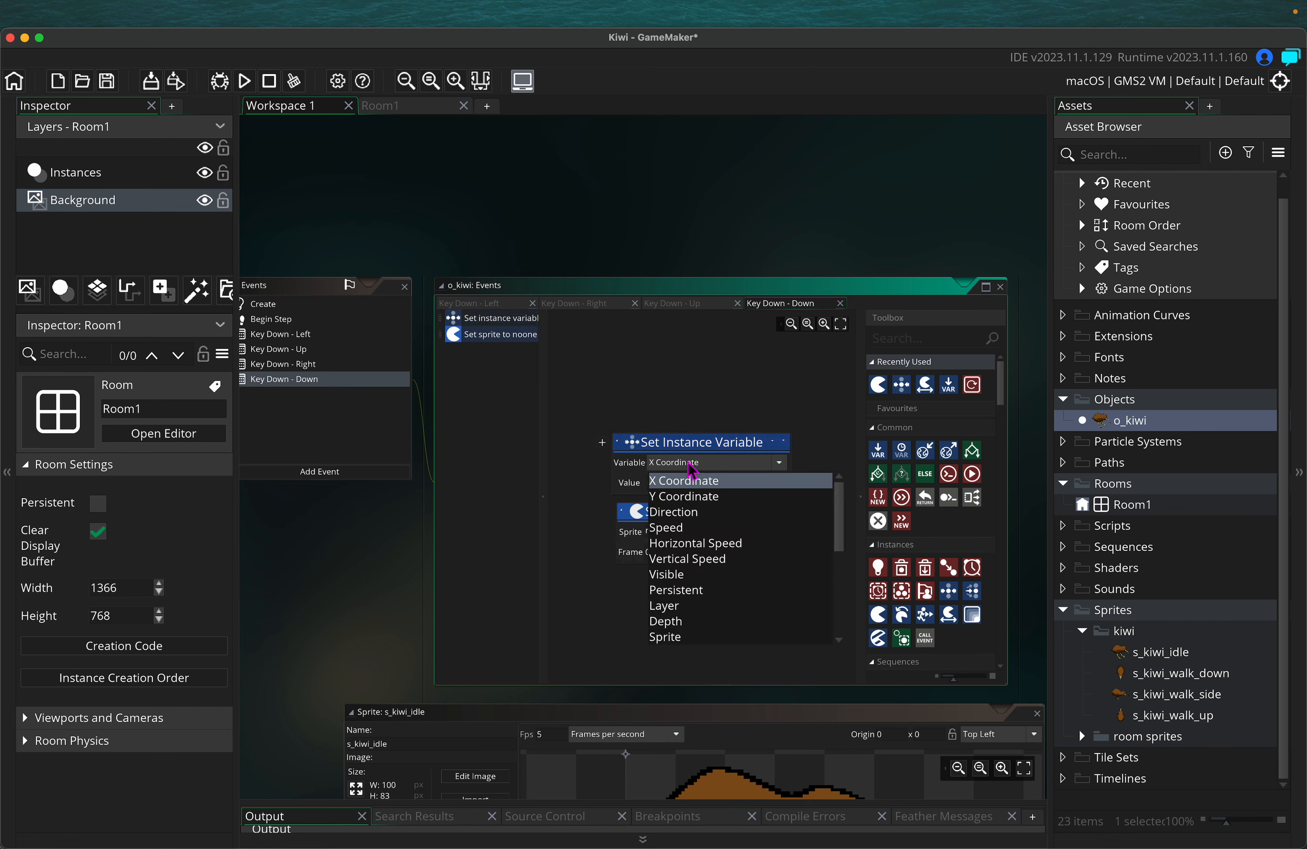
pyautogui.click(687, 499)
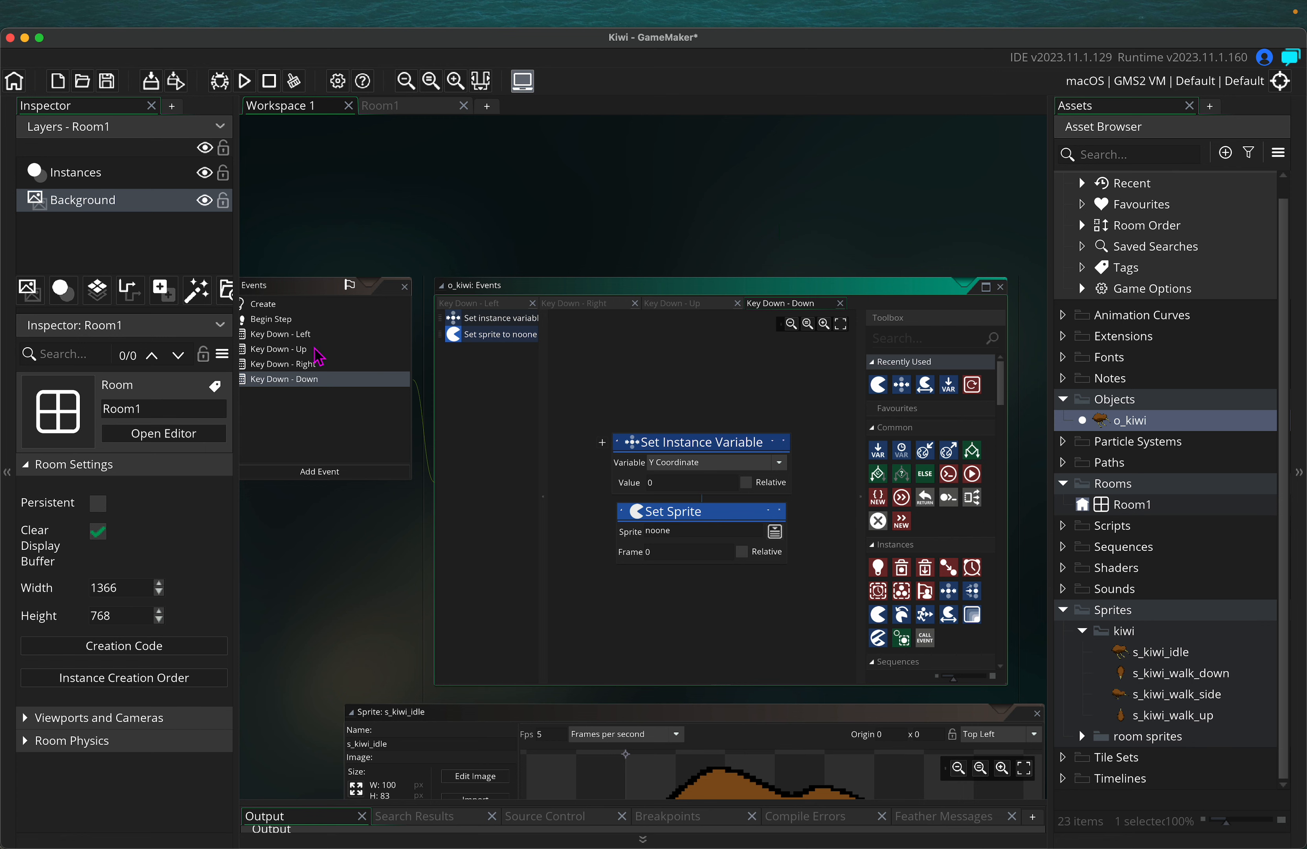
# Make Key Down - Up shift Y relatively by -move_speed and use s_kiwi_walk_up
pyautogui.click(300, 347)
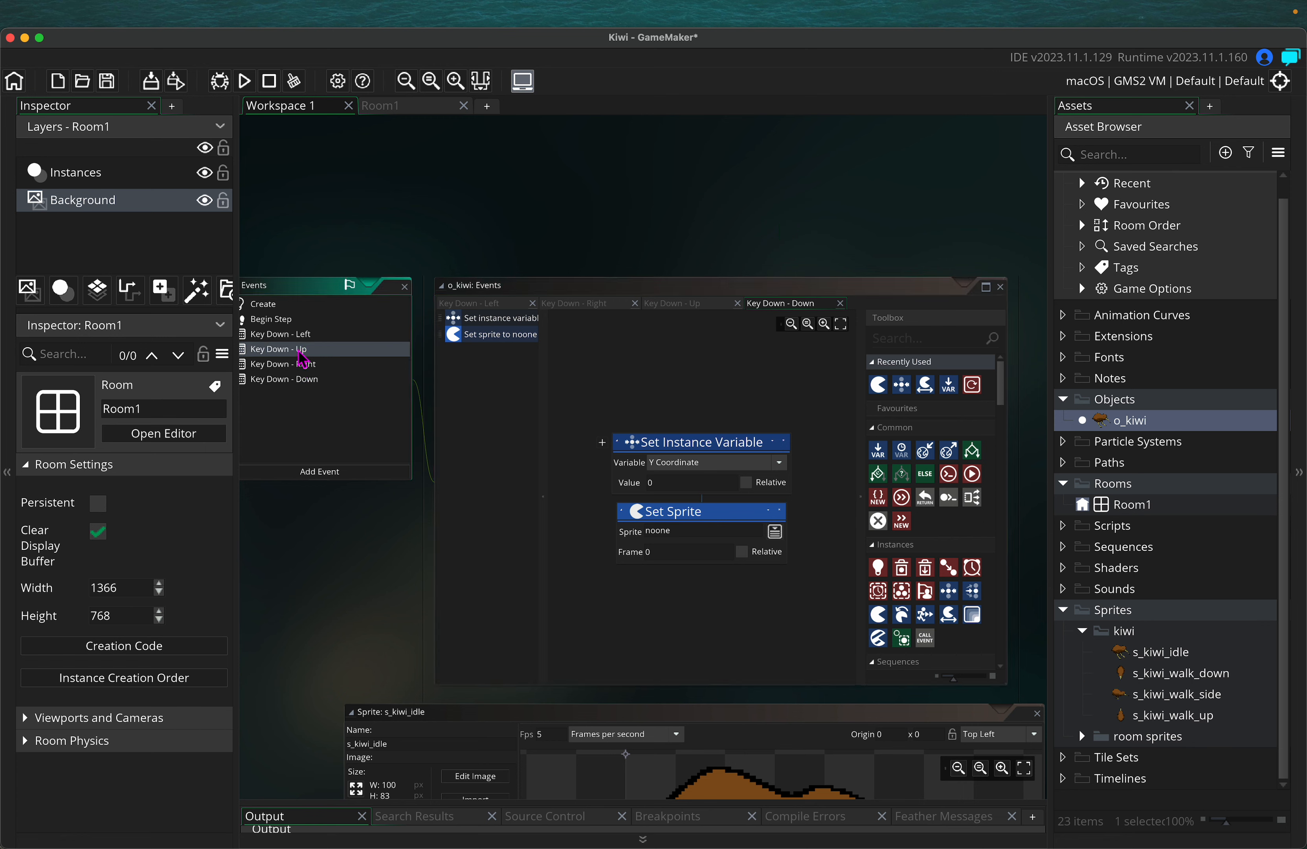
pyautogui.doubleClick(300, 351)
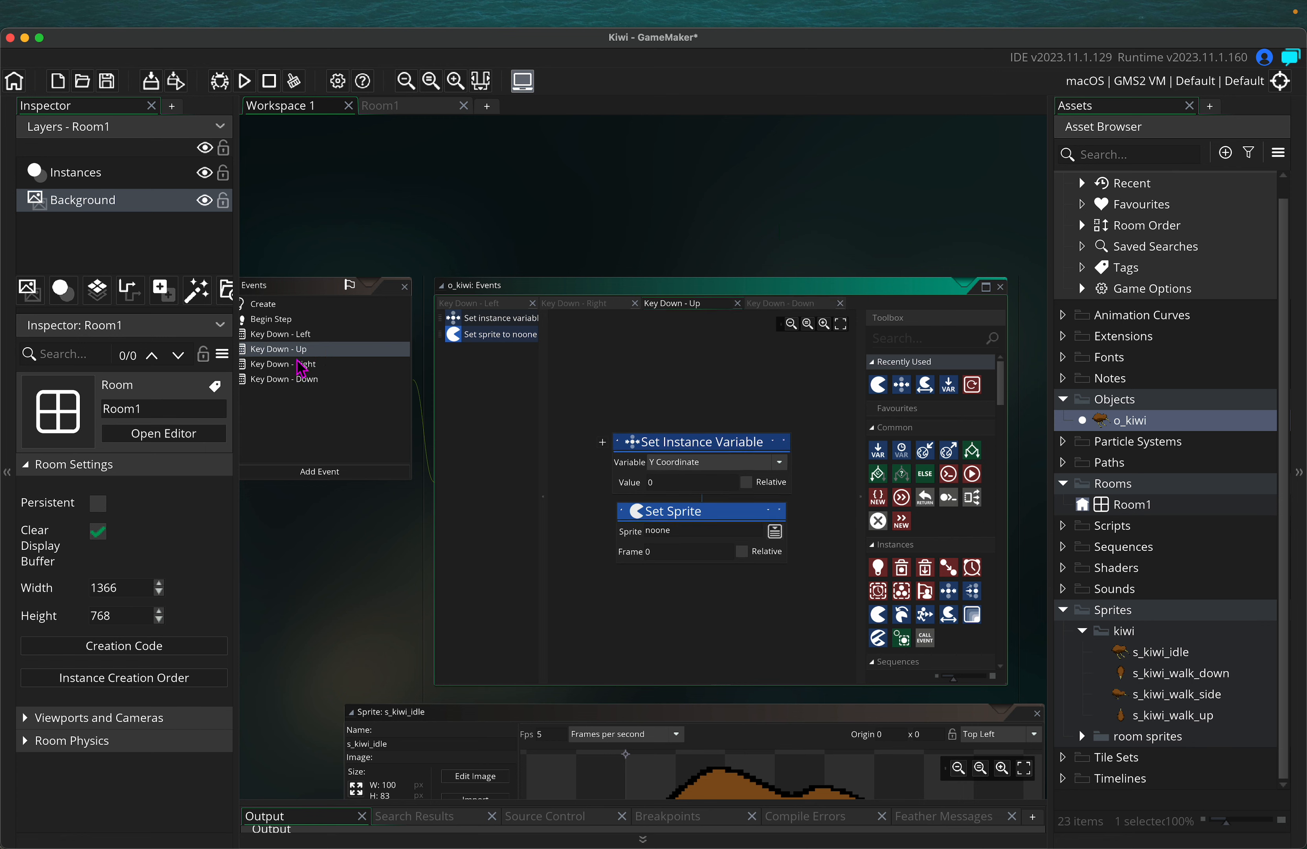
pyautogui.click(678, 483)
pyautogui.write('-')
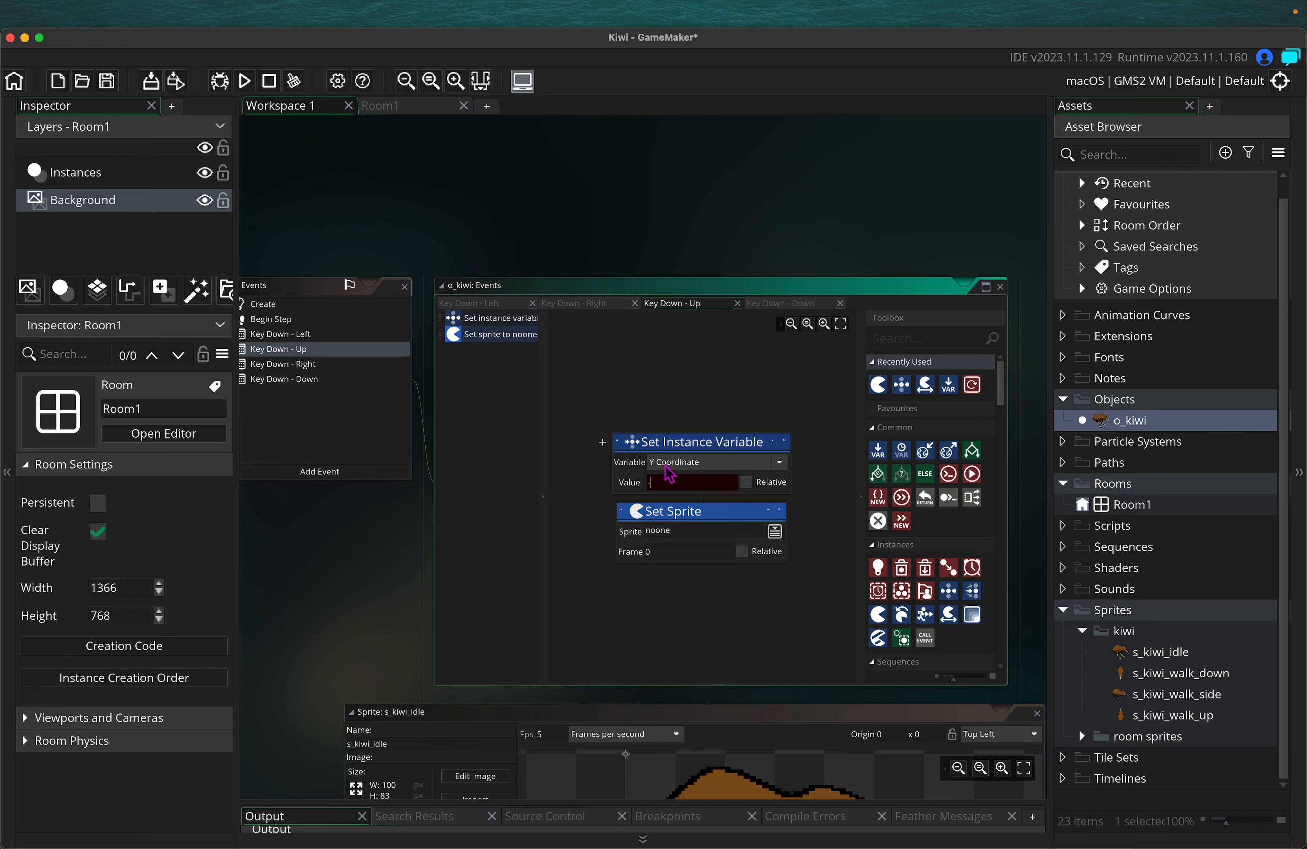
pyautogui.write('move_speed')
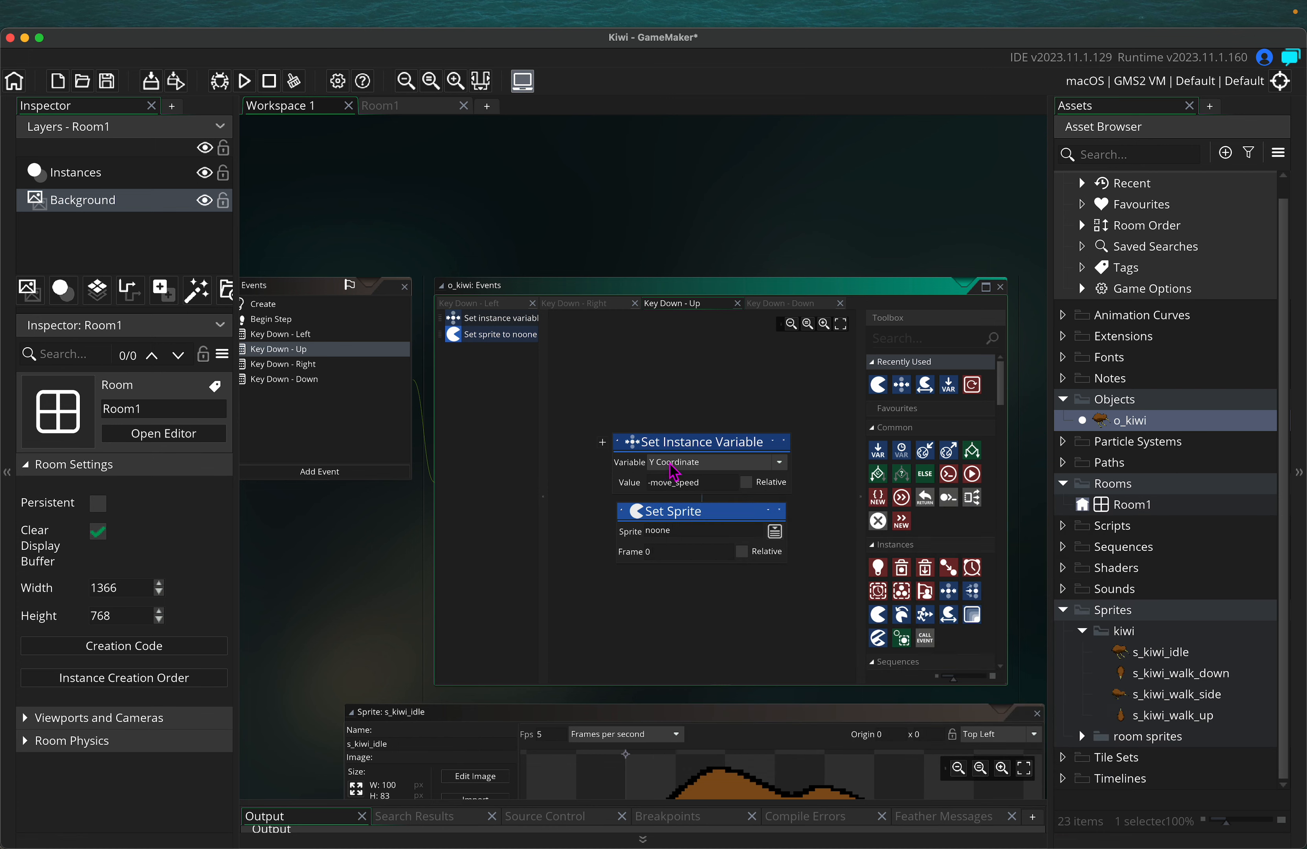
pyautogui.click(747, 483)
pyautogui.click(775, 530)
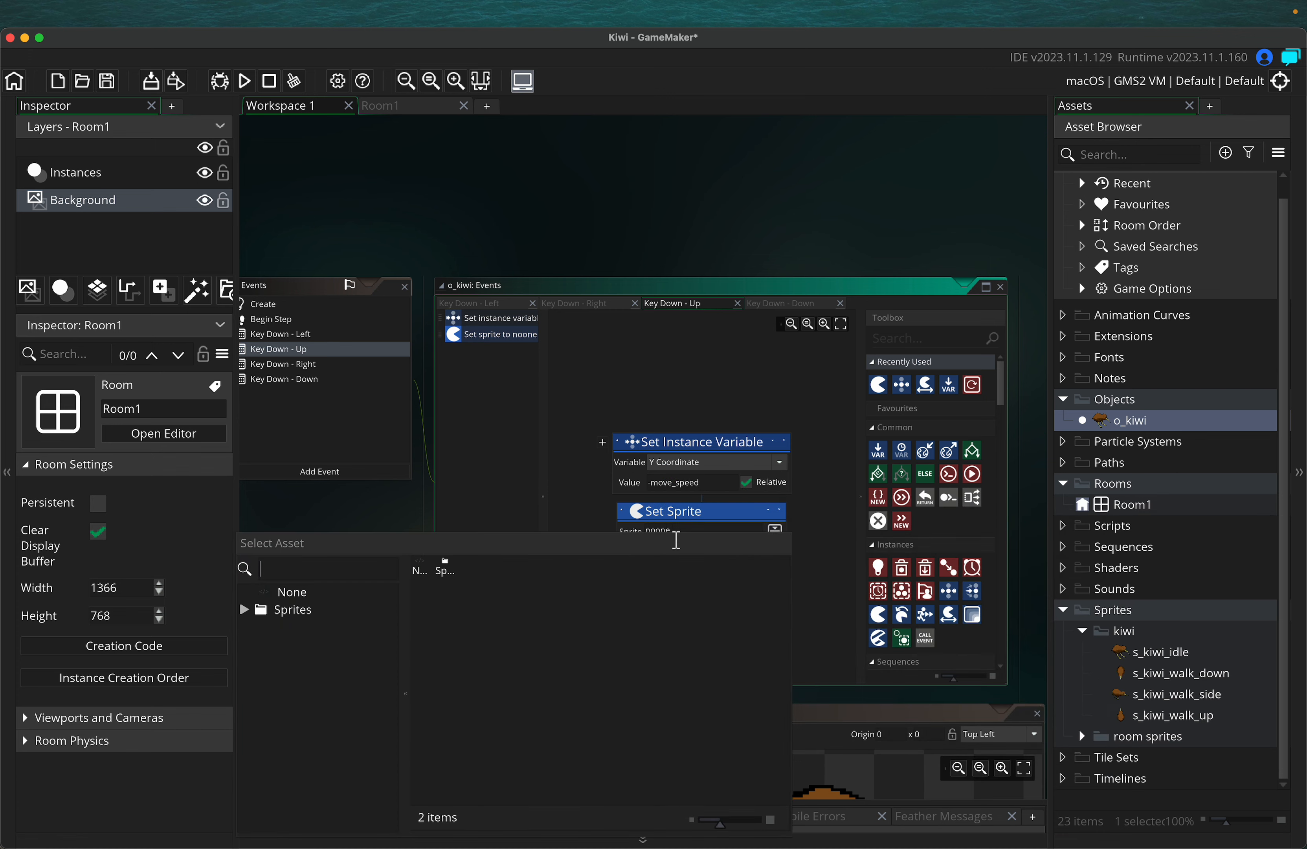
pyautogui.click(248, 610)
pyautogui.click(253, 626)
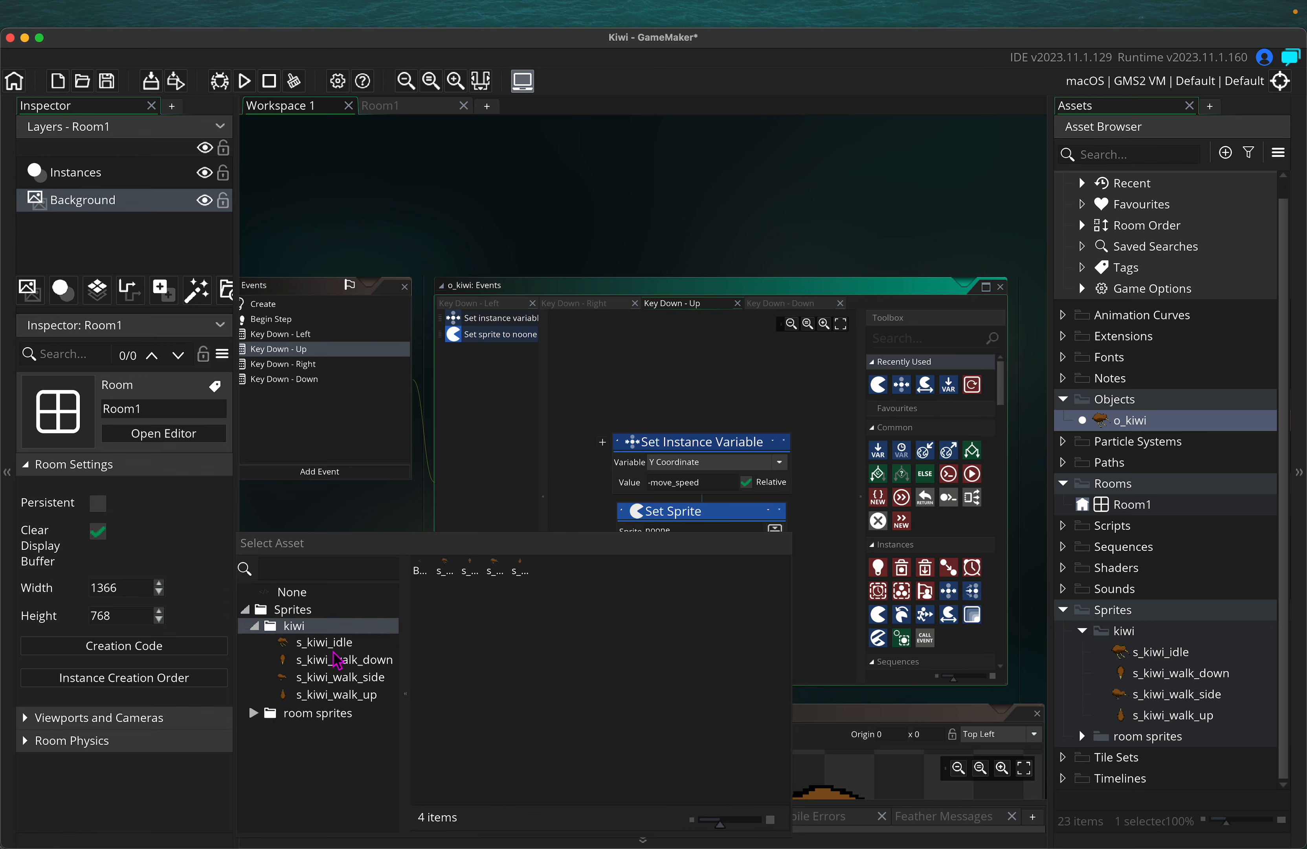
pyautogui.doubleClick(357, 698)
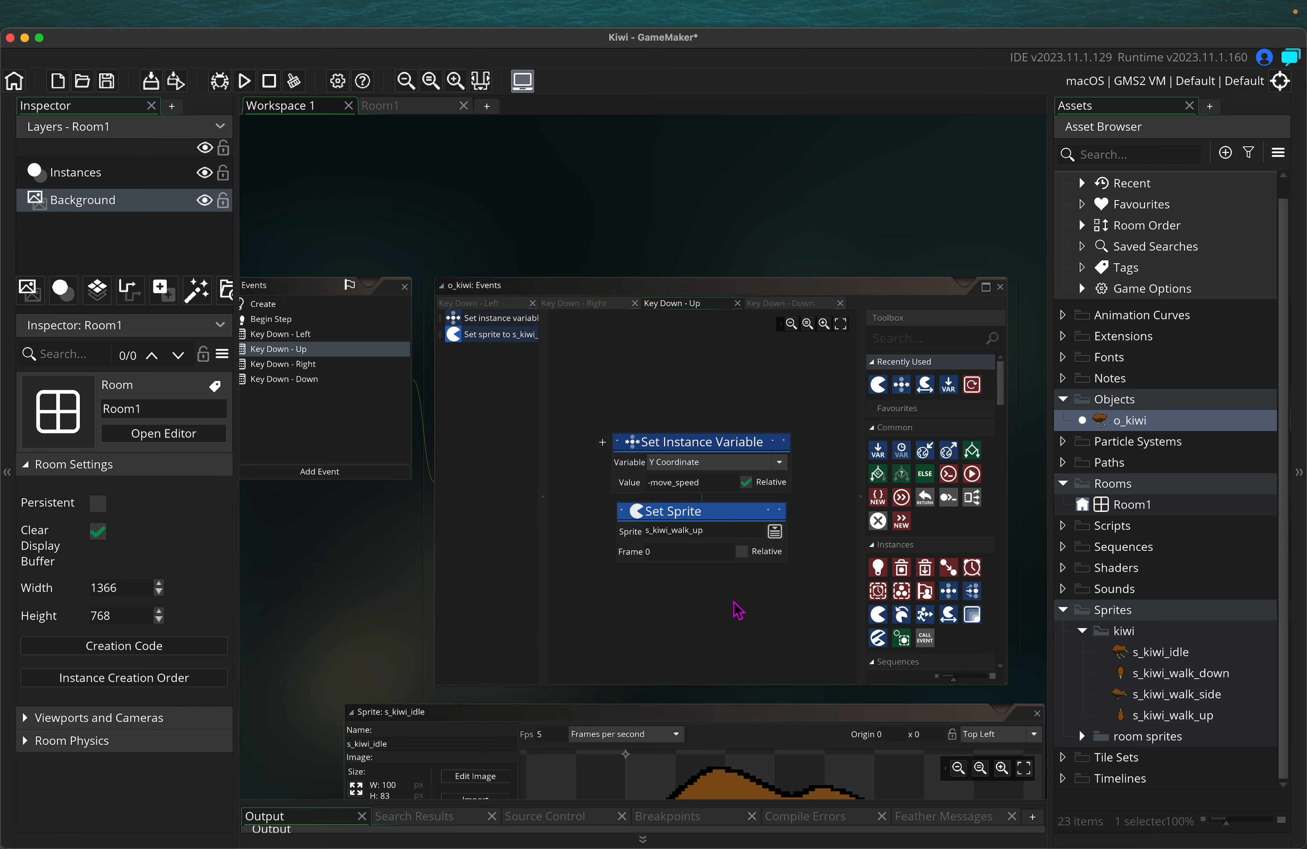
pyautogui.click(292, 379)
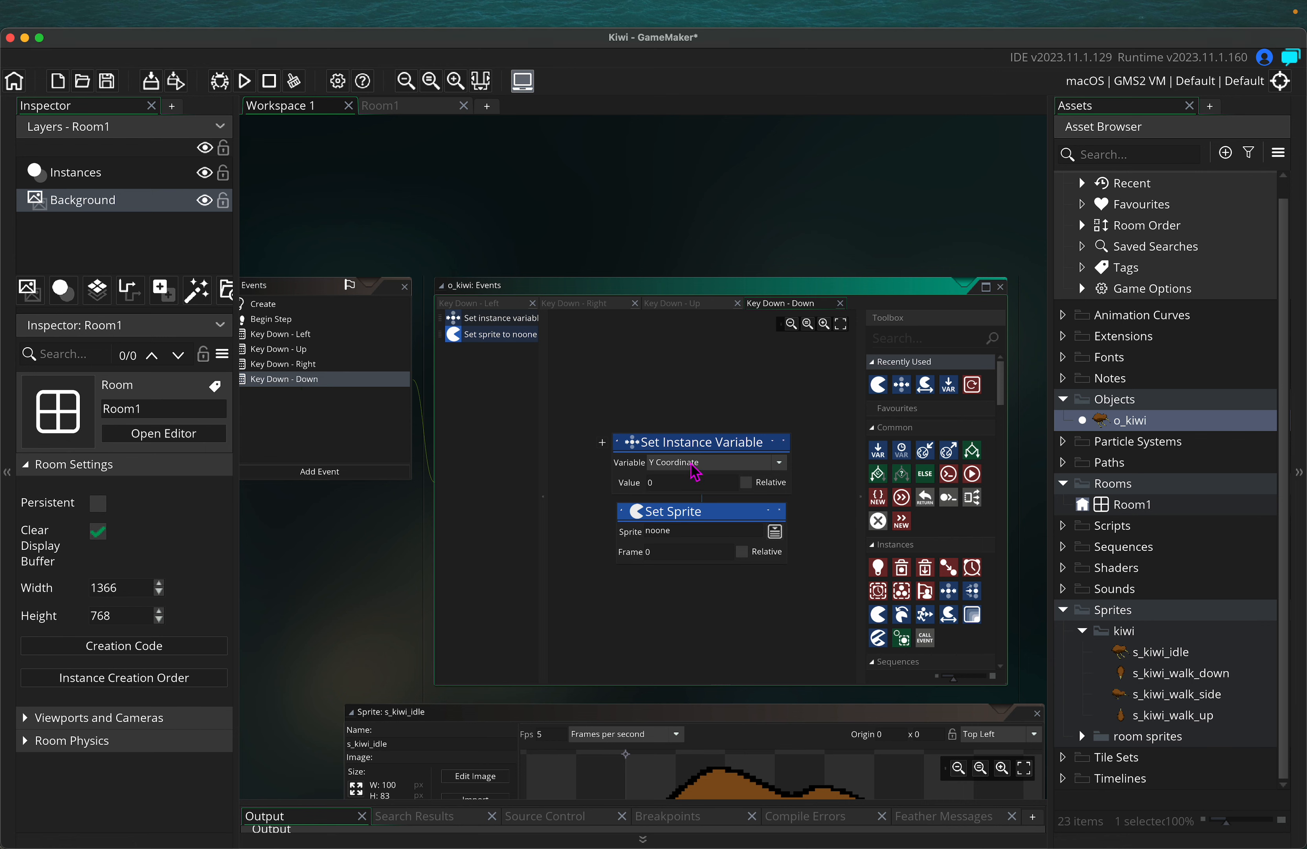
# Make Key Down - Down shift Y by move_speed with sprite s_kiwi_walk_down, frame relative
pyautogui.click(695, 473)
pyautogui.click(695, 472)
pyautogui.click(614, 475)
pyautogui.write('move_speed')
pyautogui.click(776, 535)
pyautogui.click(242, 606)
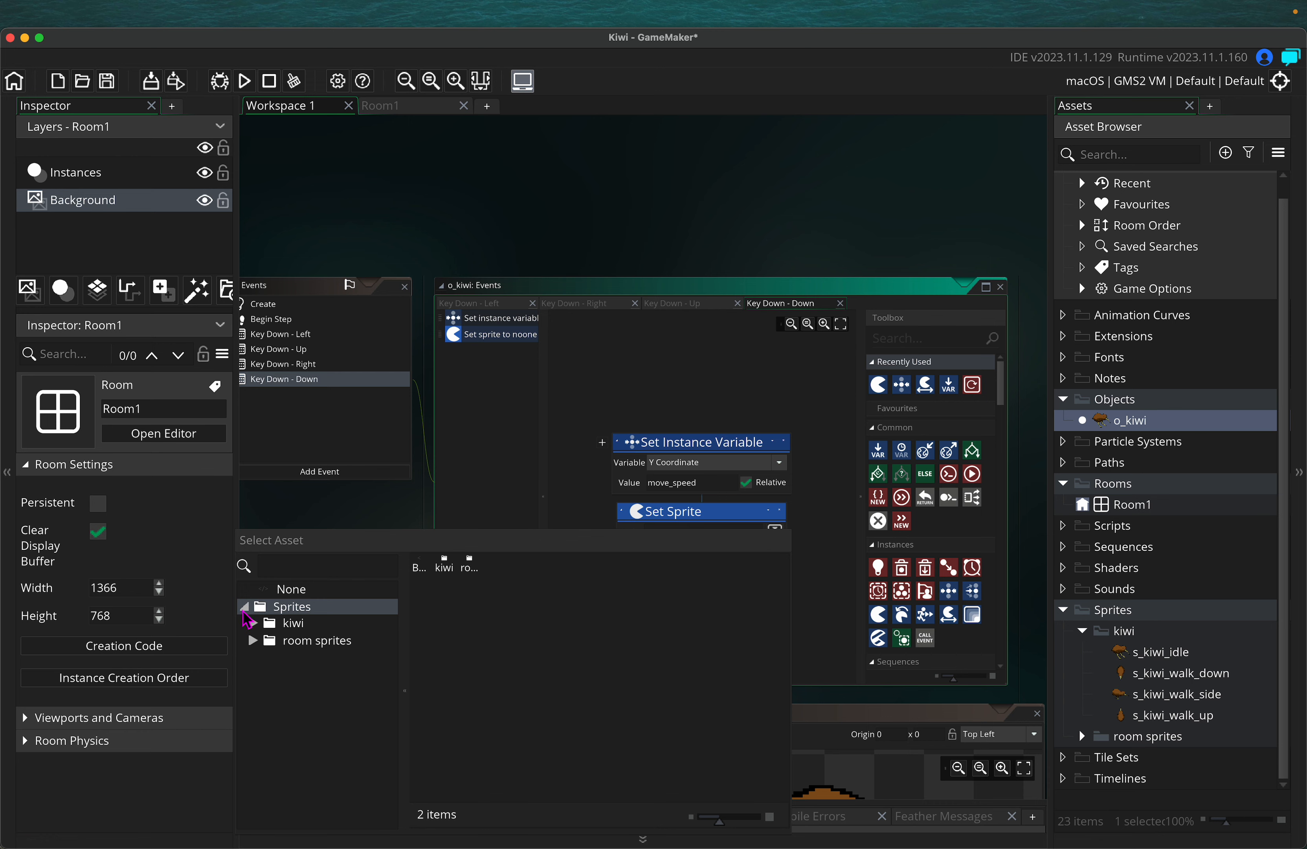
pyautogui.click(257, 628)
pyautogui.doubleClick(353, 658)
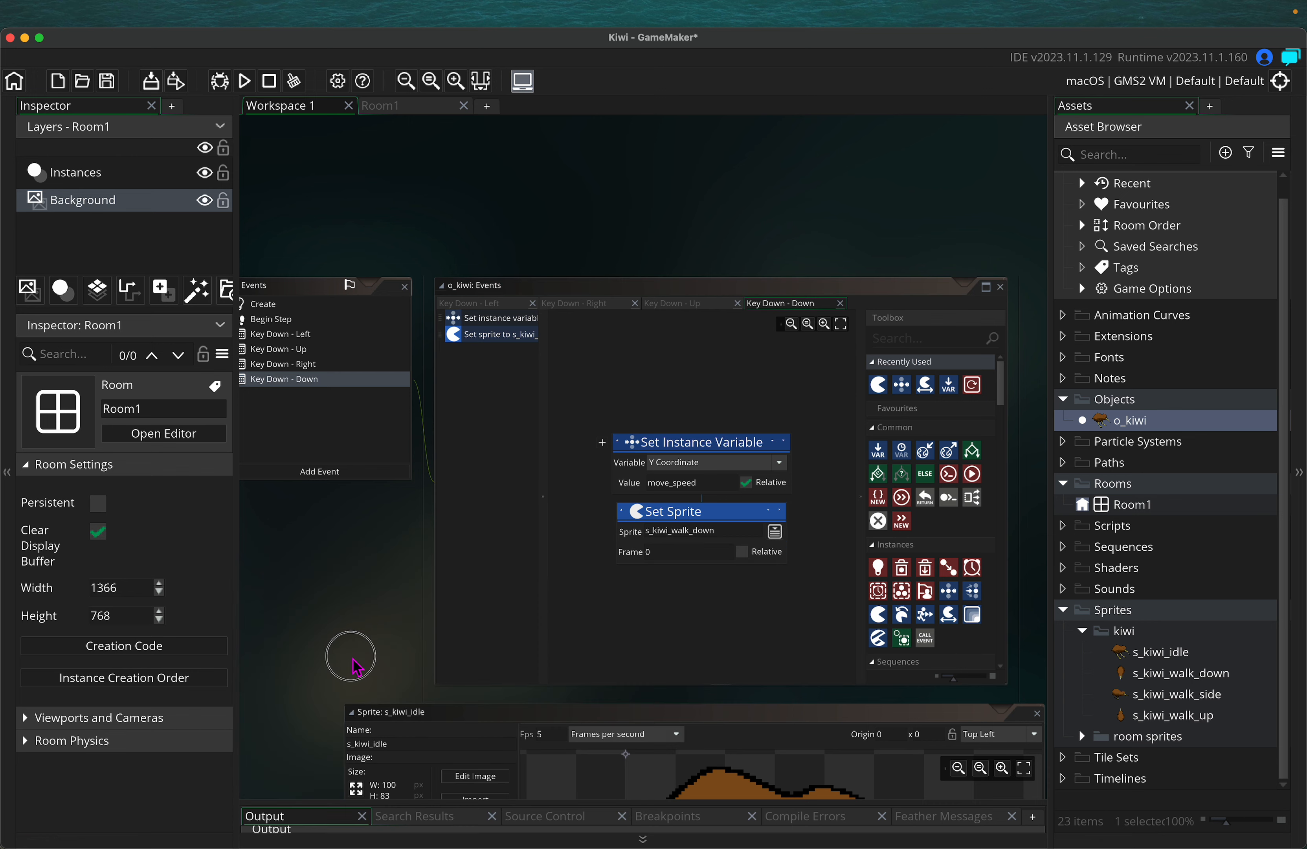
pyautogui.click(756, 561)
# Tick Frame Relative on Key Down - Up's Set Sprite, then review Key Down - Left
pyautogui.click(300, 364)
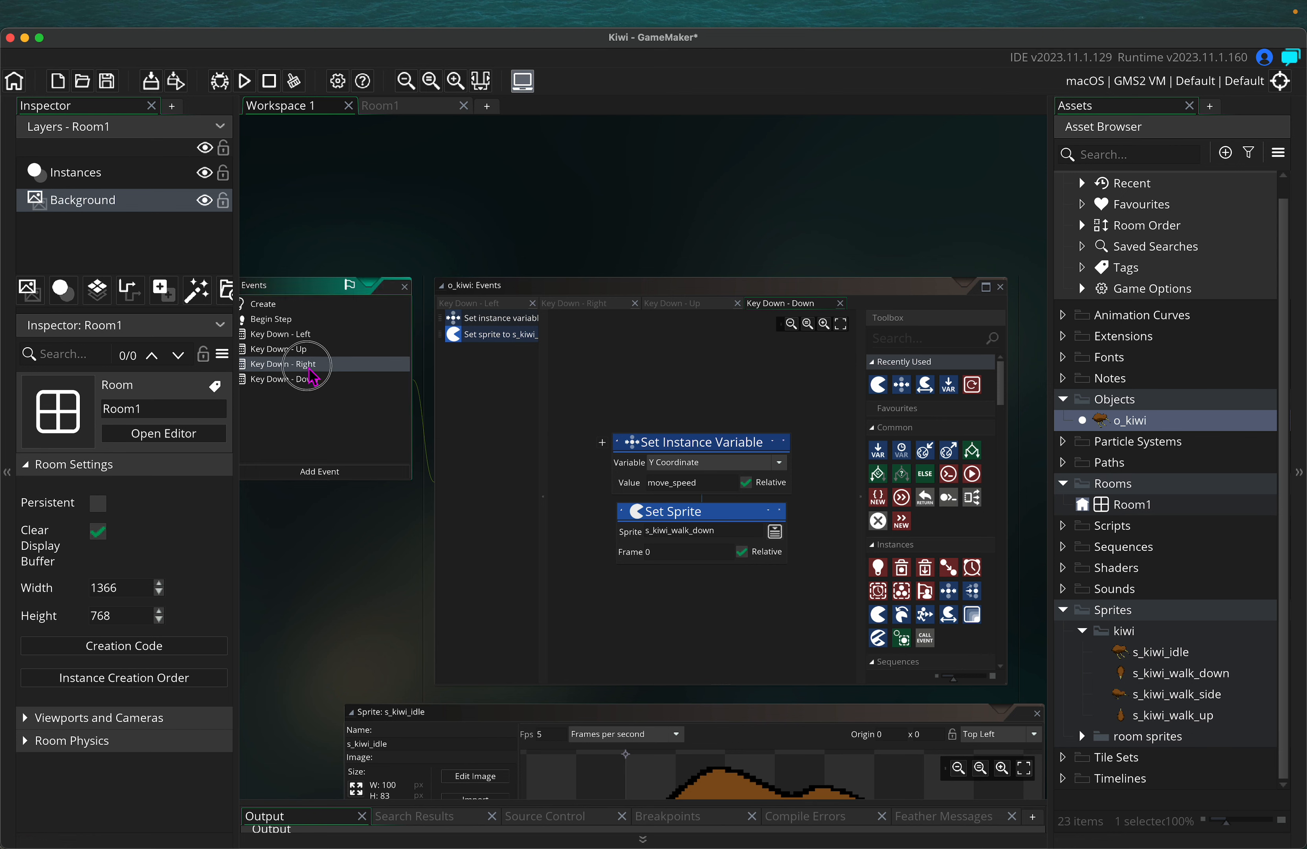
pyautogui.press('Up')
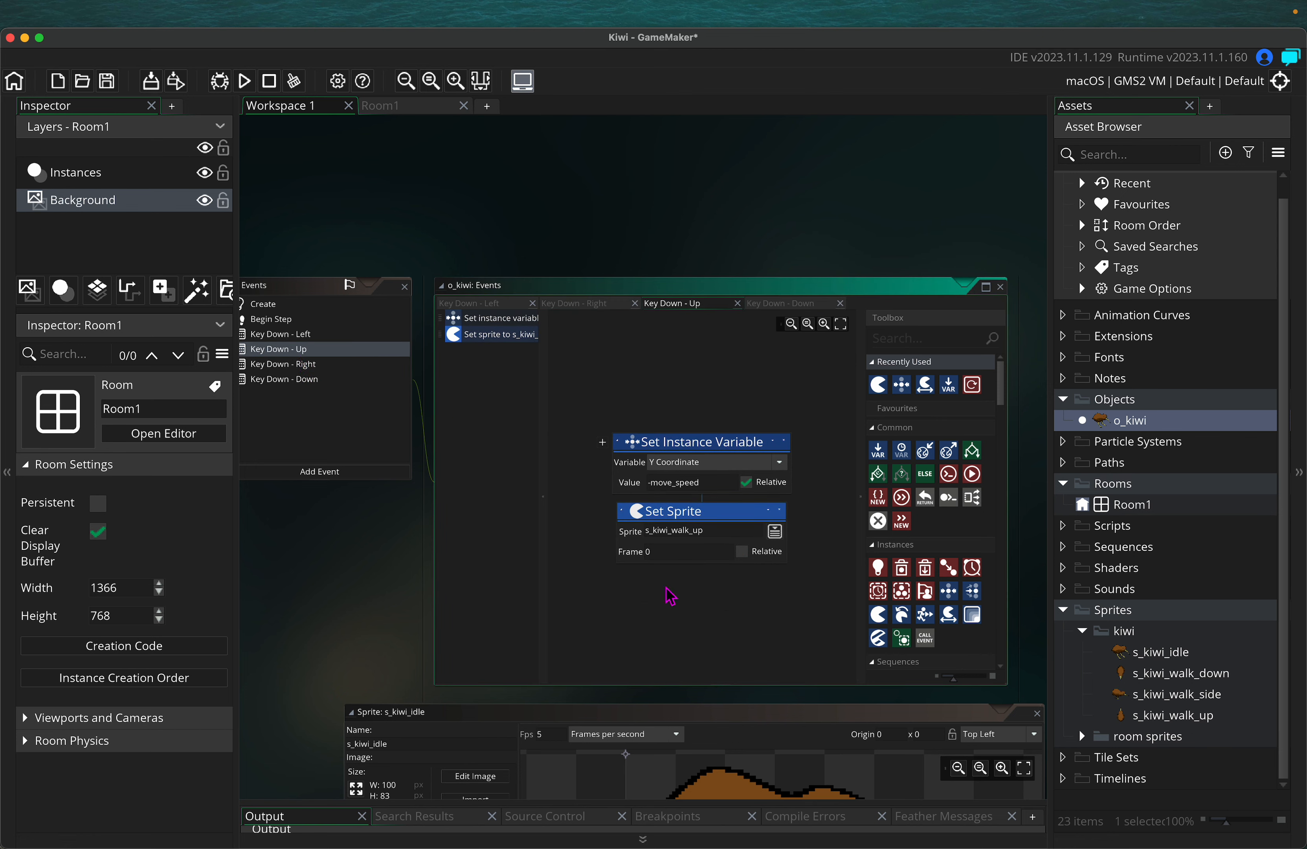
pyautogui.click(742, 554)
pyautogui.click(303, 337)
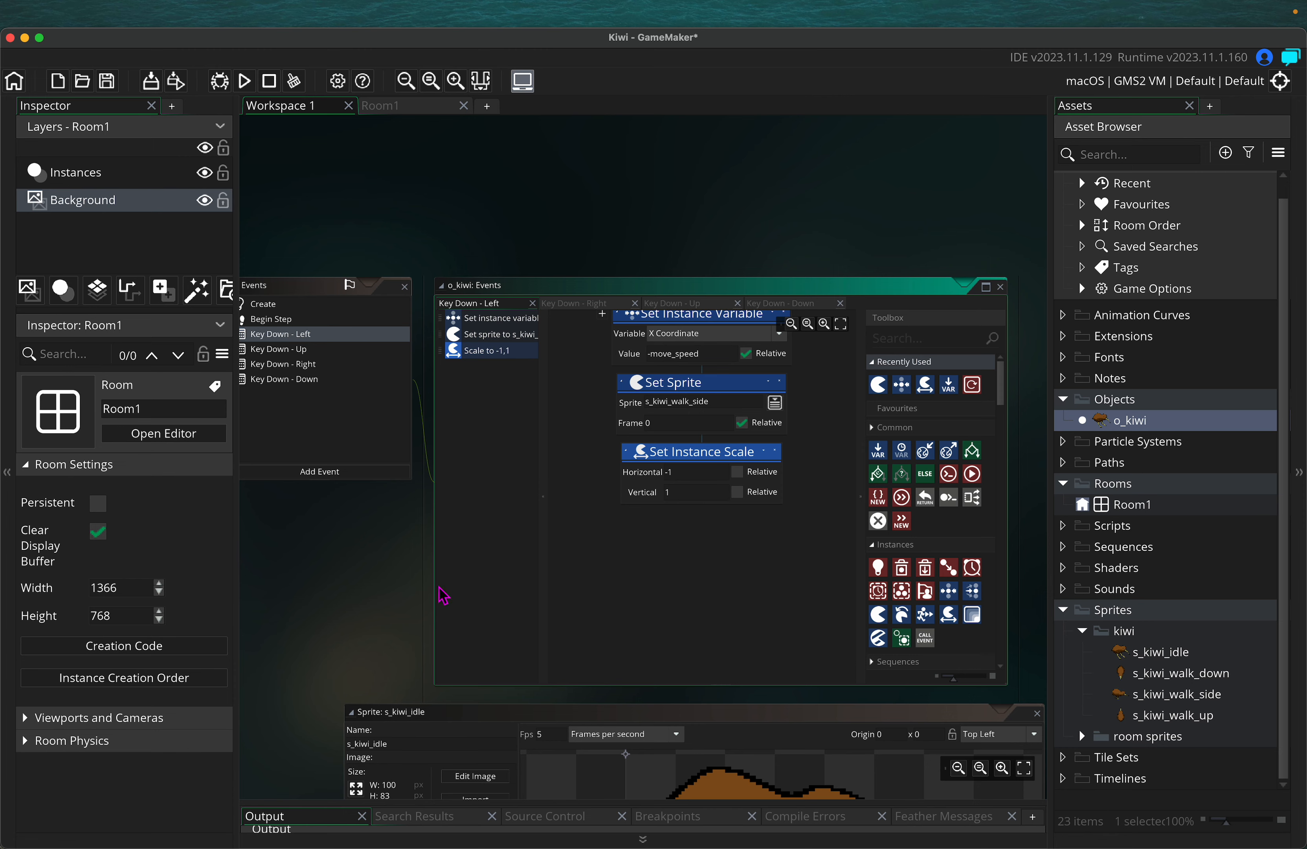
pyautogui.moveTo(320, 586); pyautogui.dragTo(376, 591)
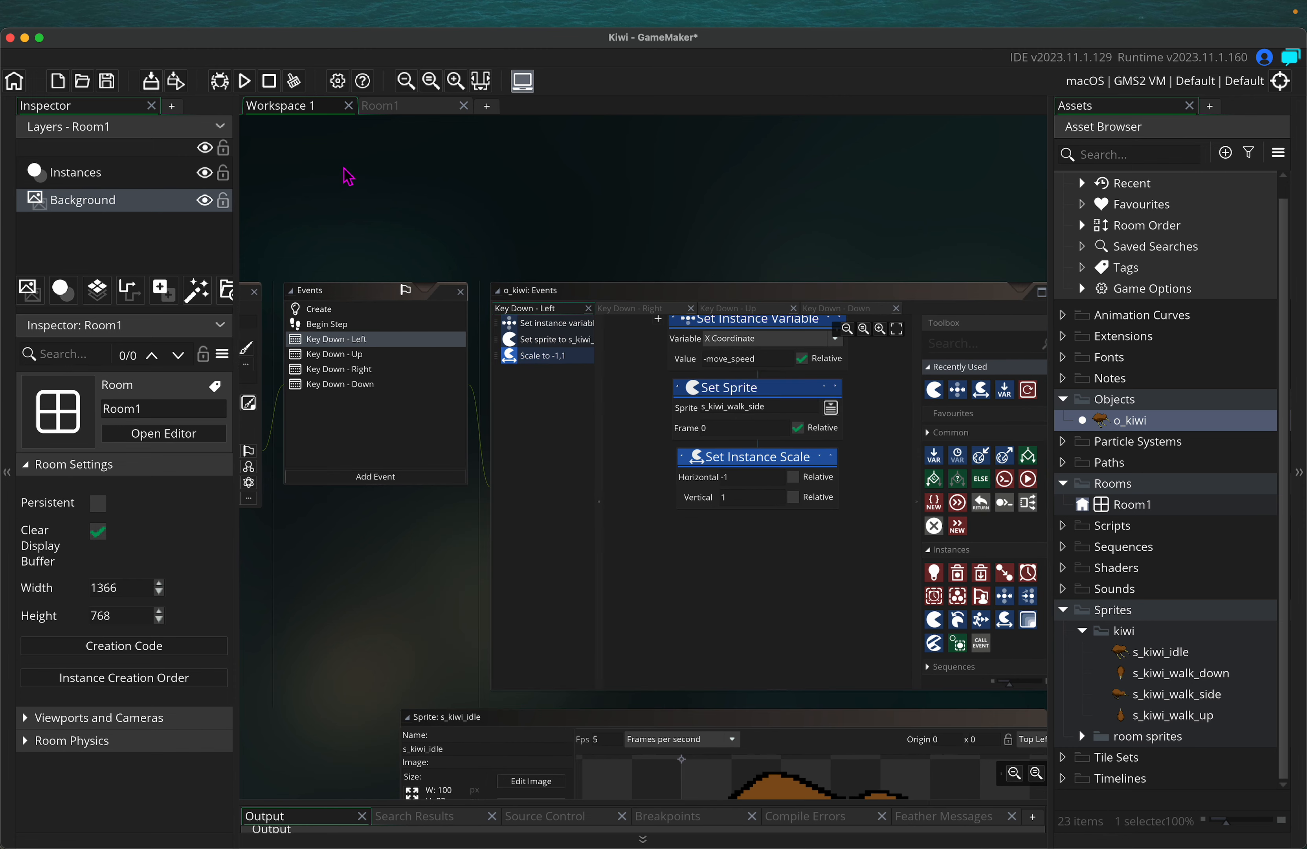
# Test-run the game, view the forest-and-castle room, and close the game window
pyautogui.keyDown('ctrl'); pyautogui.scroll(-3, 566, 241); pyautogui.keyUp('ctrl')
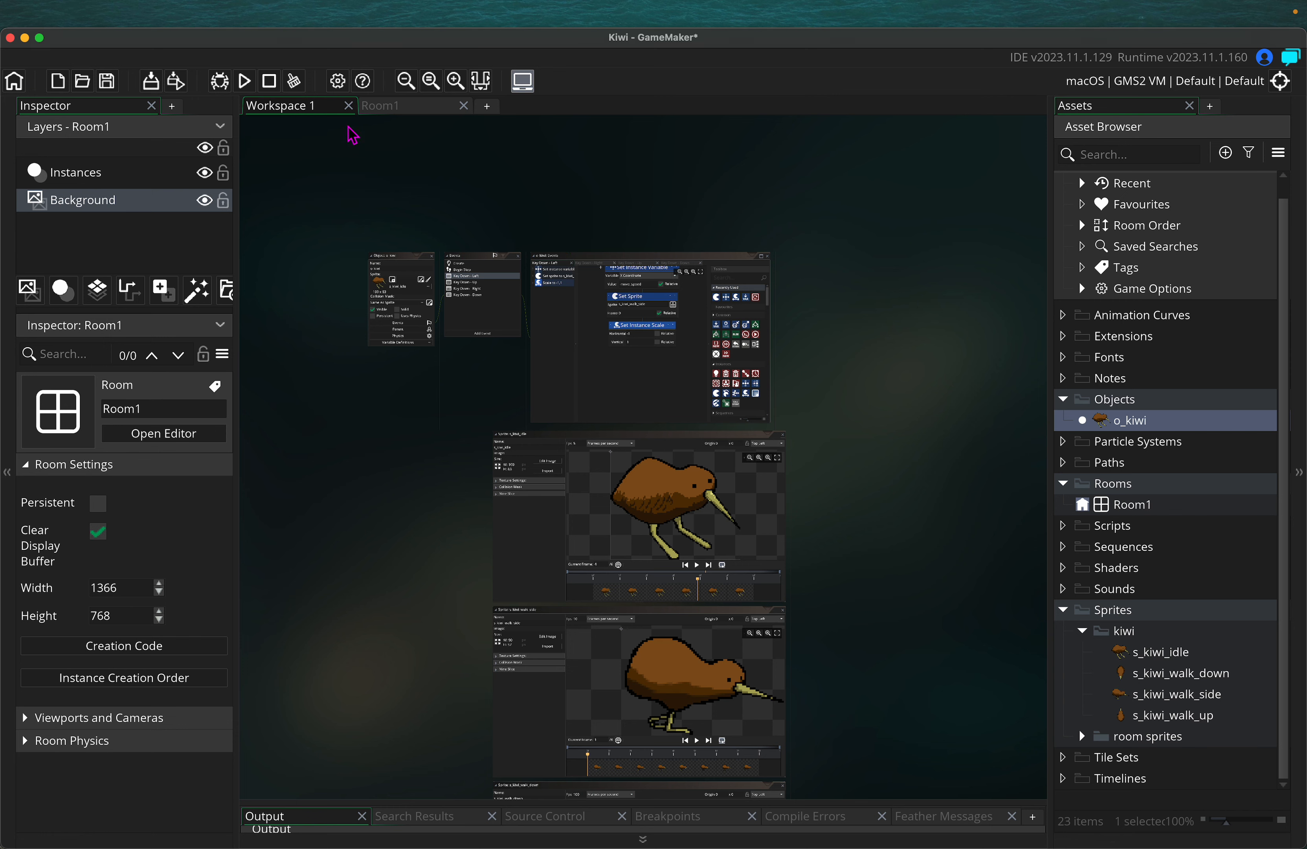
pyautogui.click(244, 82)
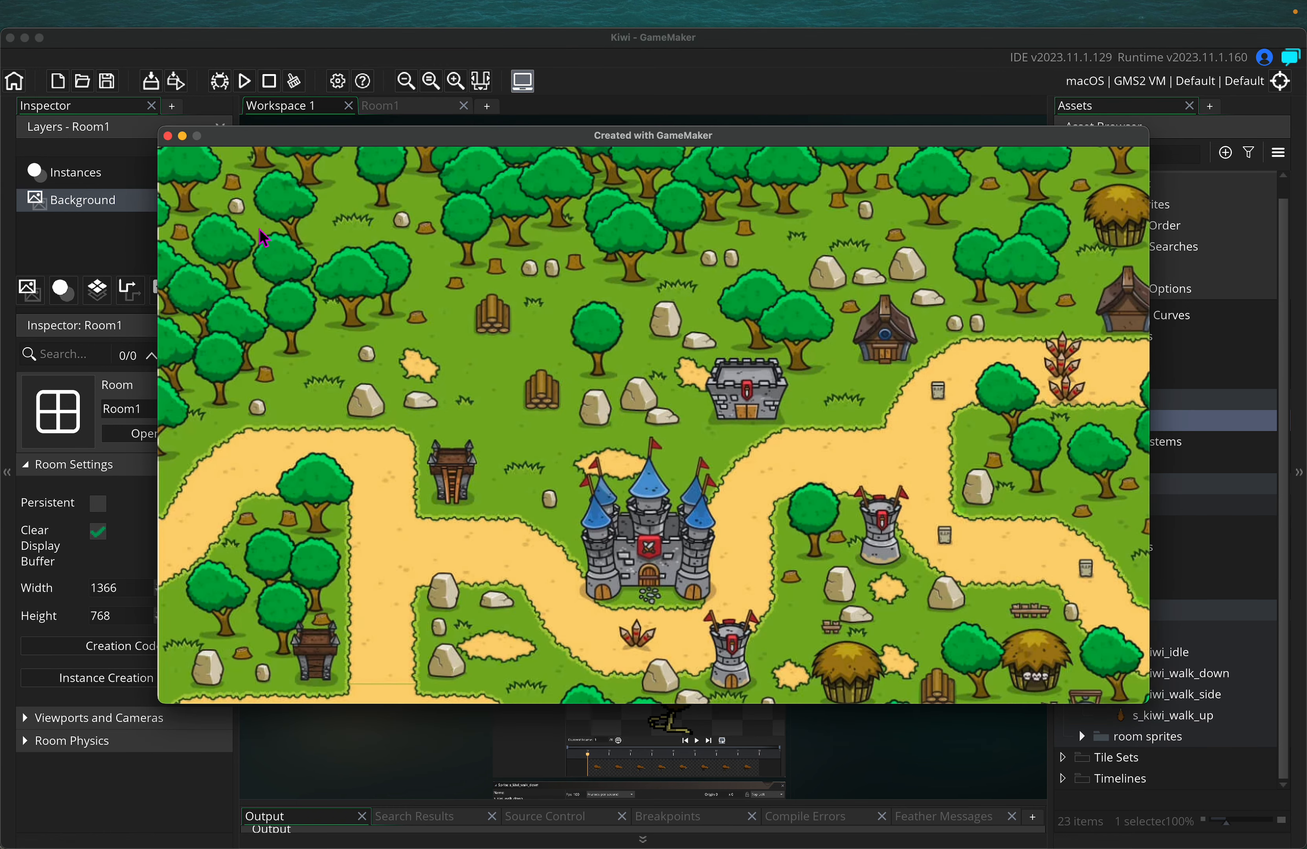
pyautogui.click(168, 136)
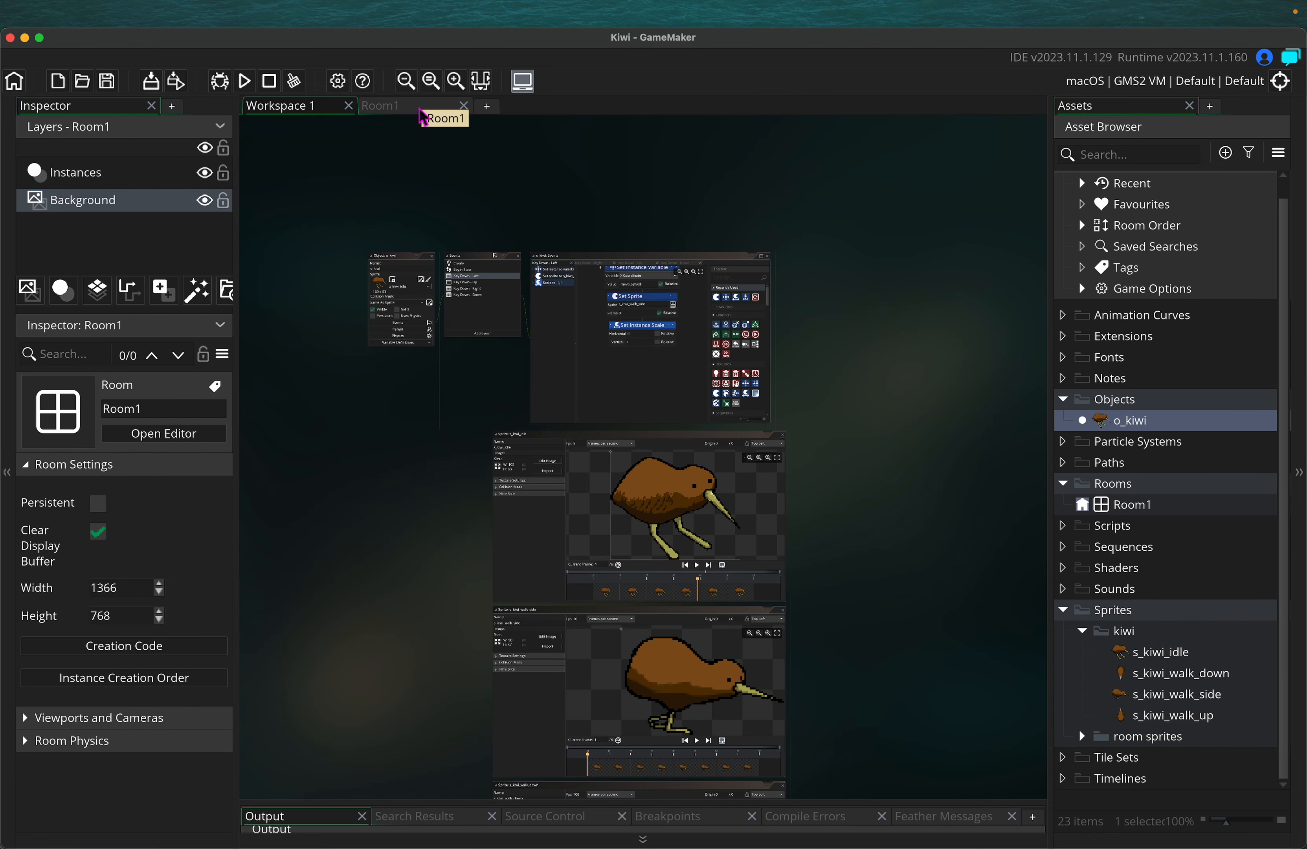
# Drop an o_kiwi instance onto Room1's left path, creating the new Instances_1 layer for it
pyautogui.click(399, 106)
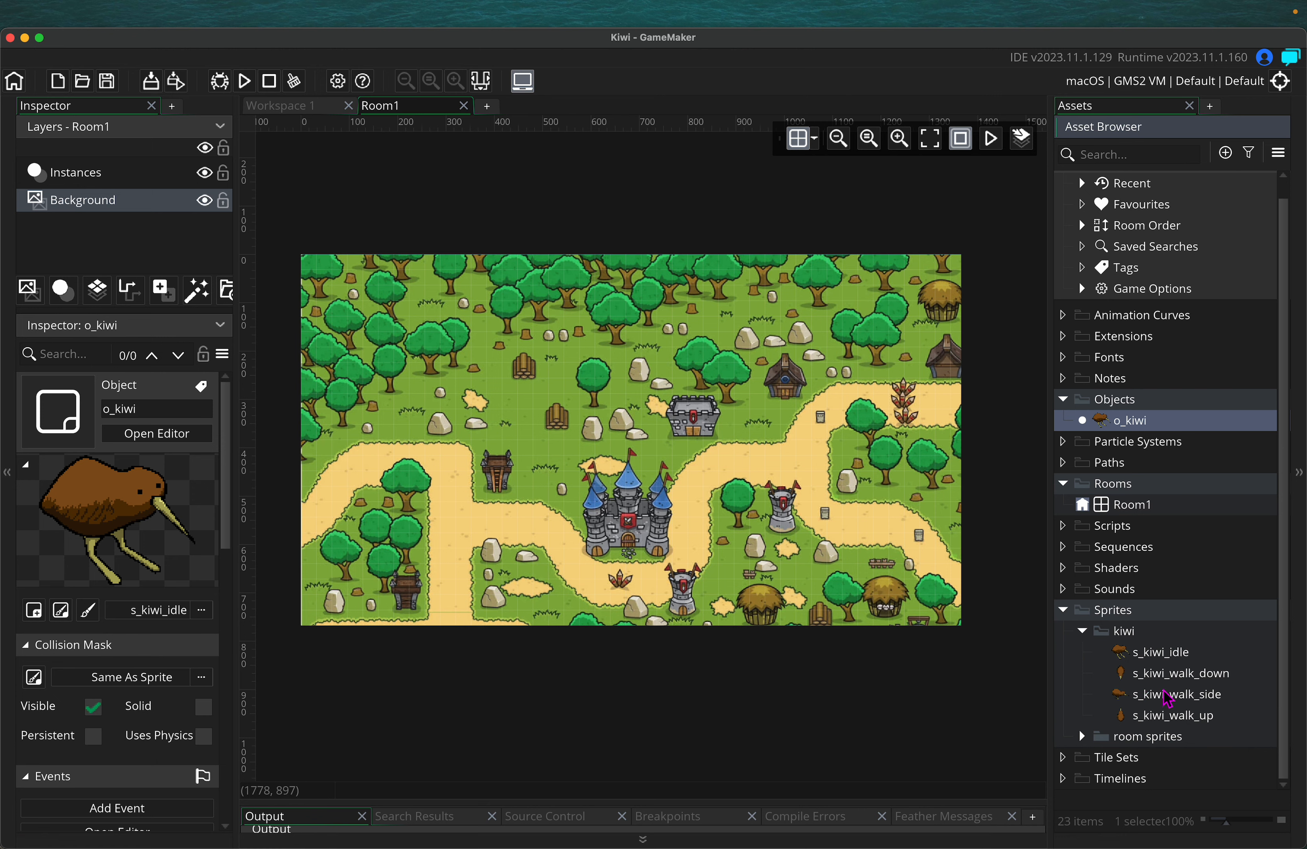
pyautogui.moveTo(1126, 420); pyautogui.dragTo(456, 521)
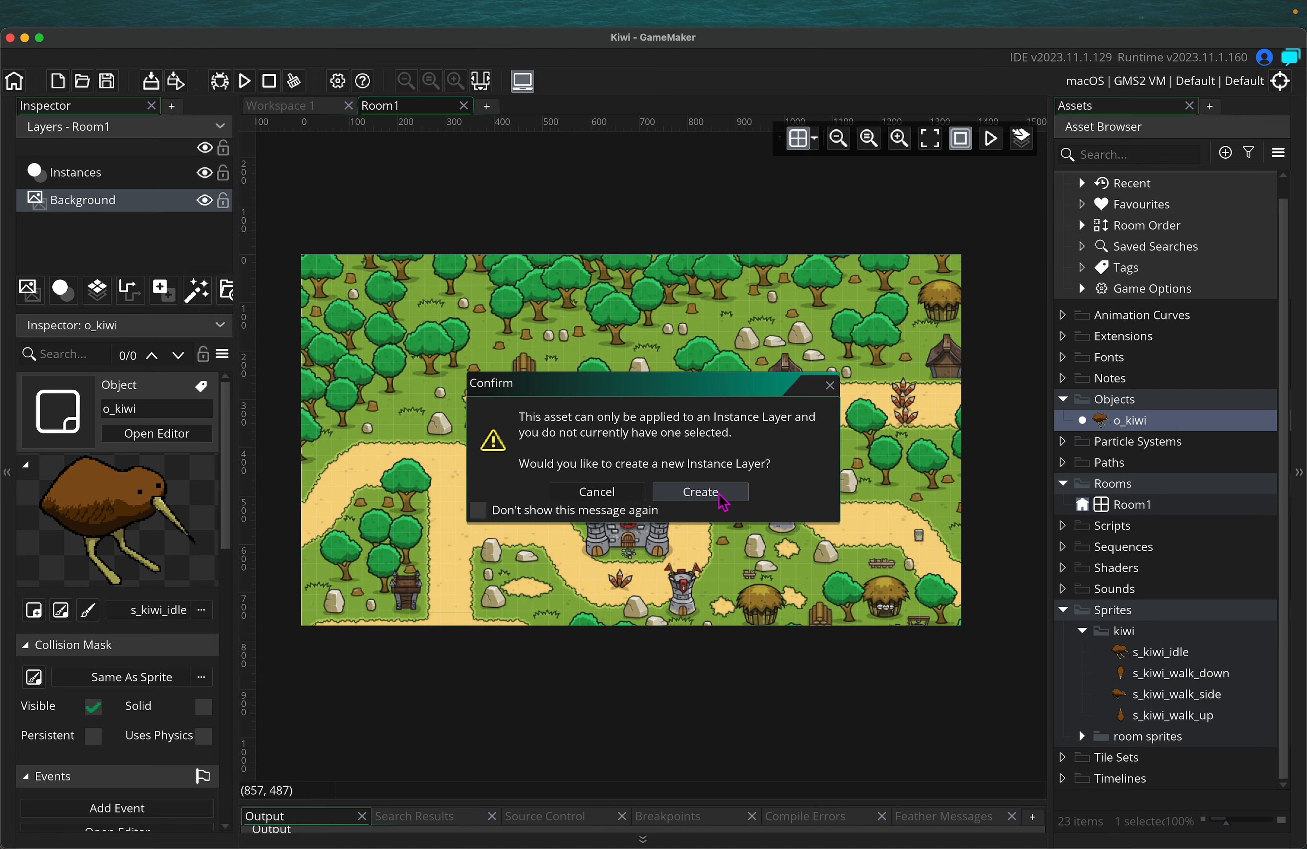
pyautogui.click(726, 502)
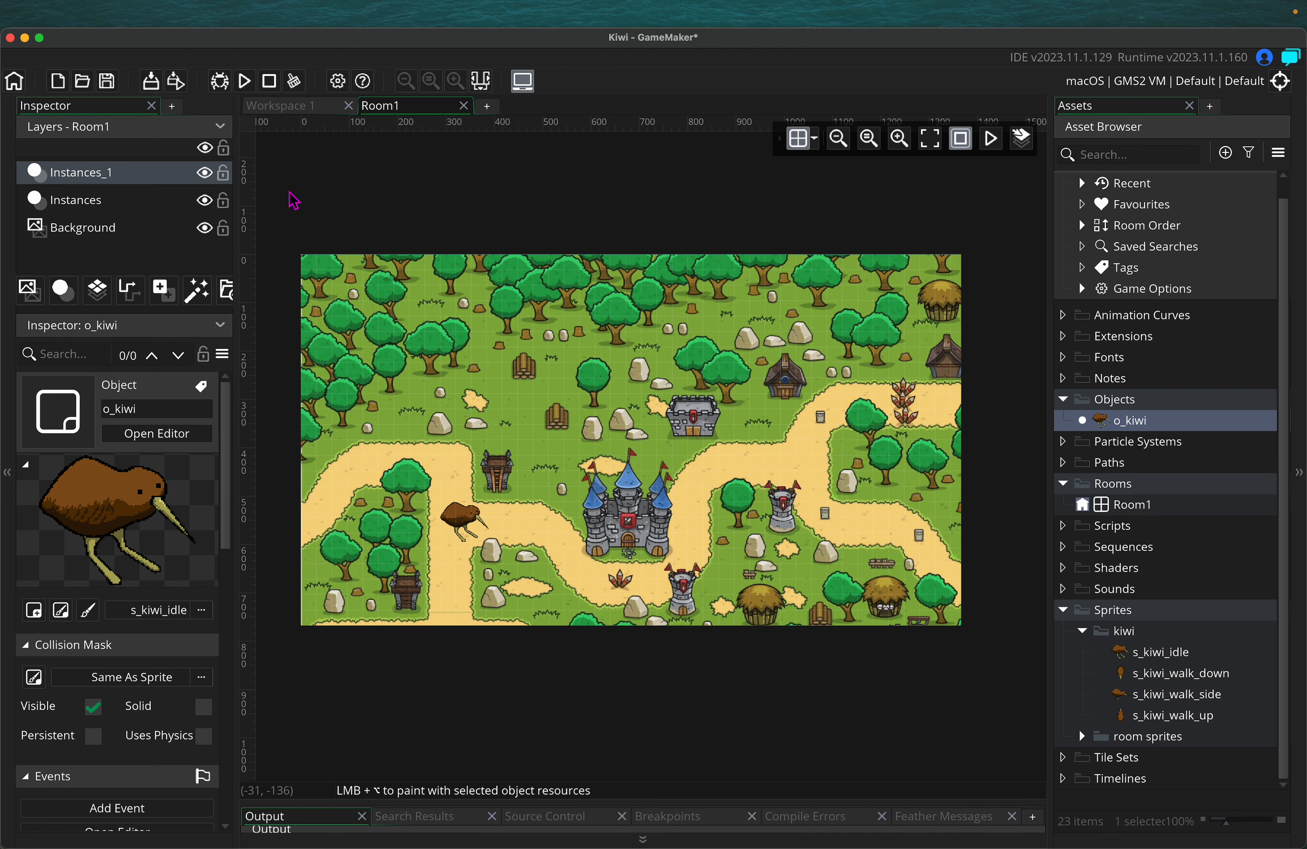
# Playtest Room1, walking the kiwi right, left, up and down, then close the game window
pyautogui.click(250, 90)
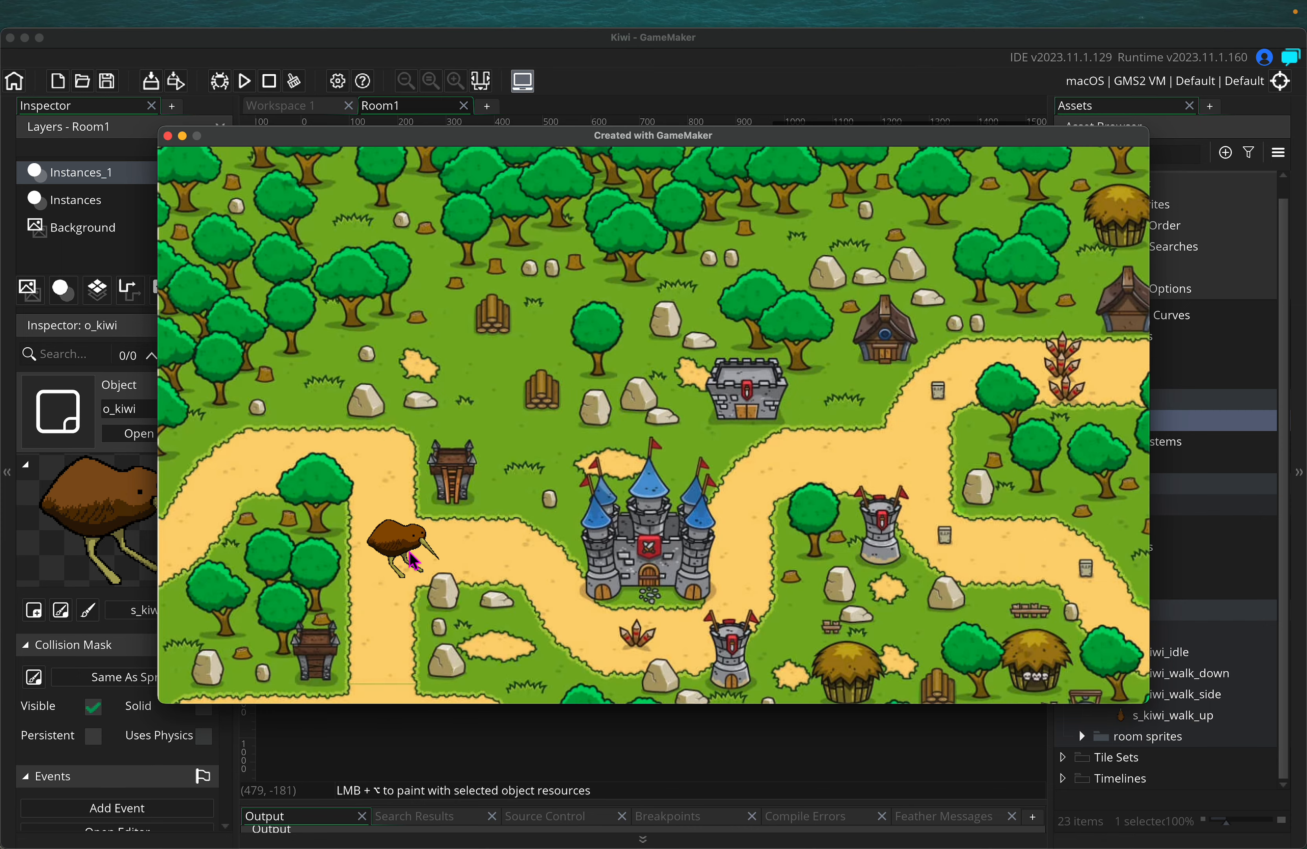
pyautogui.press('Right')
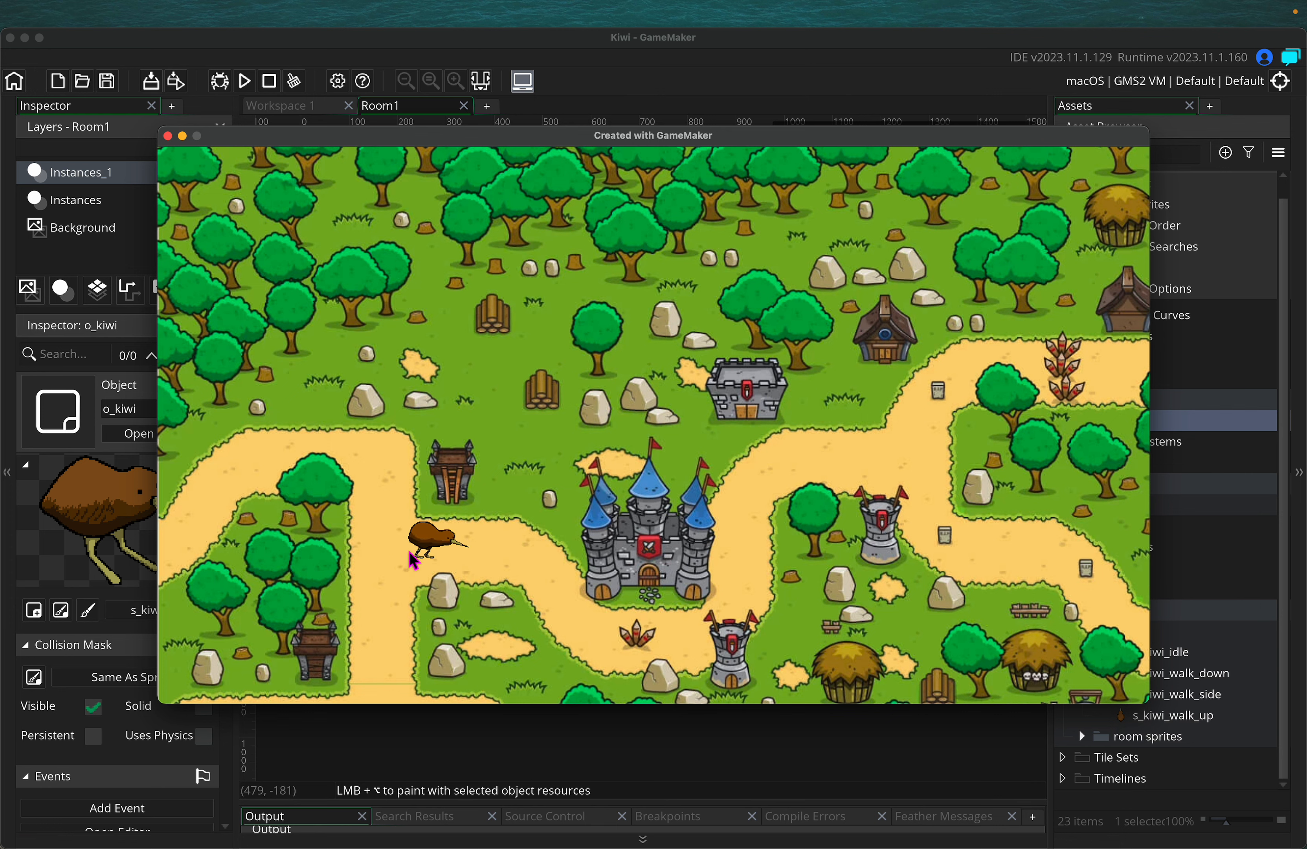
pyautogui.press('Left')
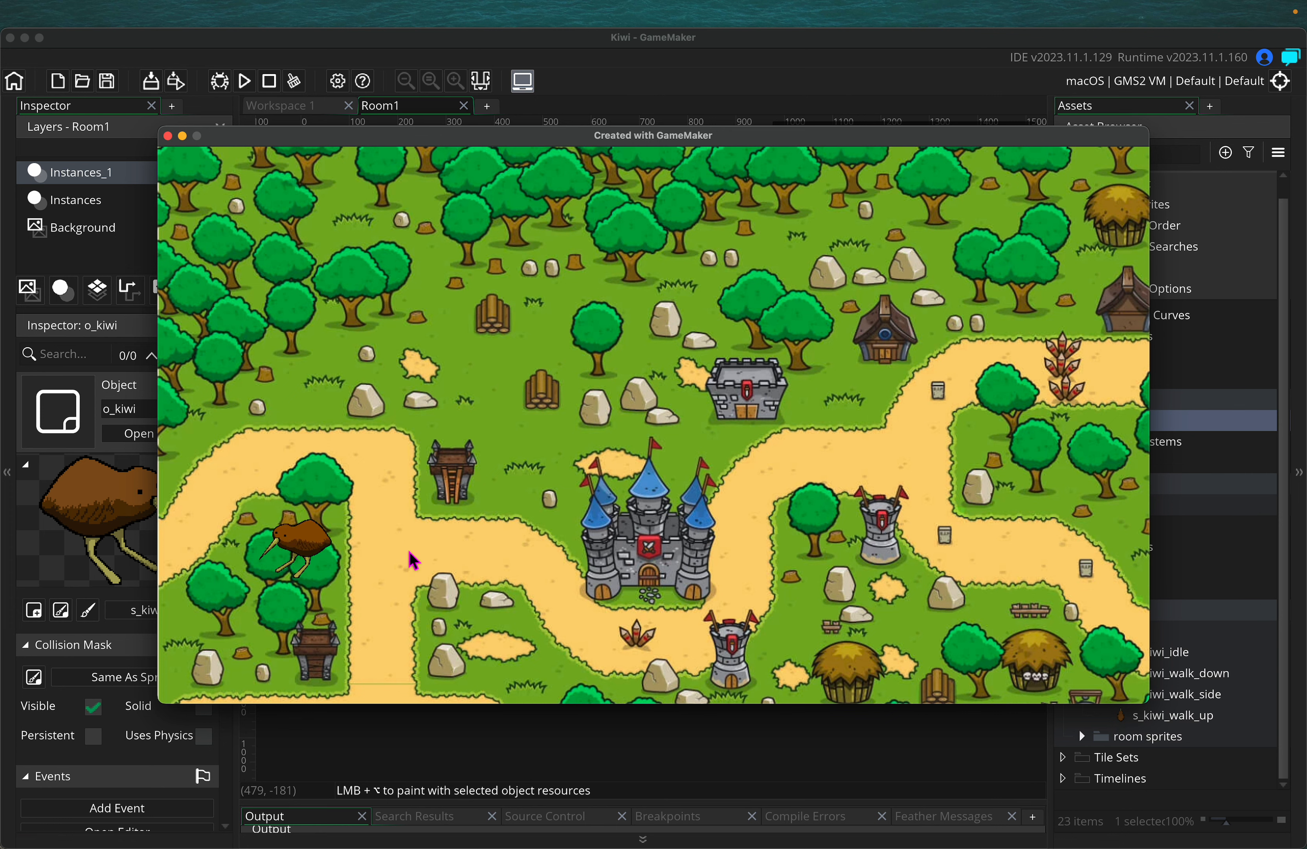
pyautogui.press('Right')
pyautogui.press('Up')
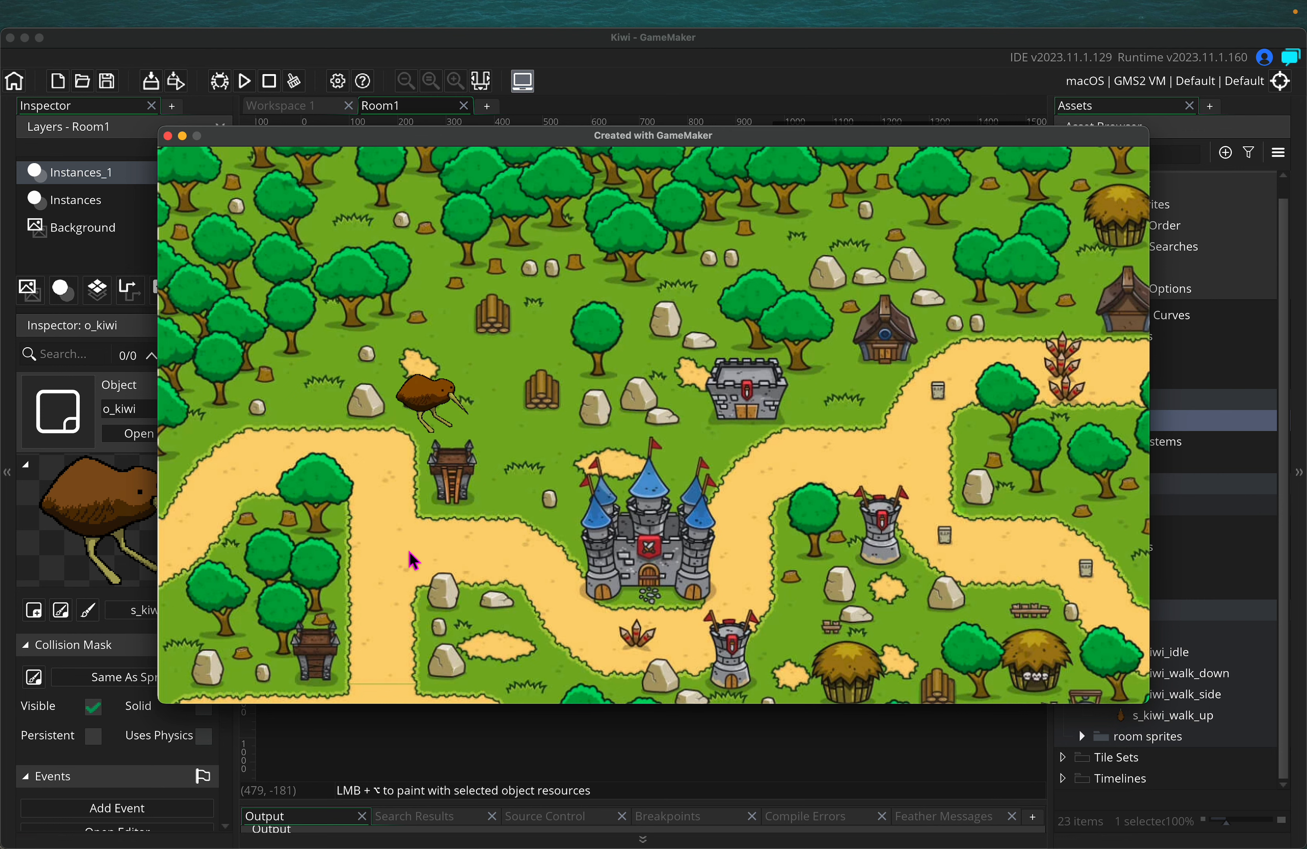
pyautogui.press('Down')
pyautogui.press('Up')
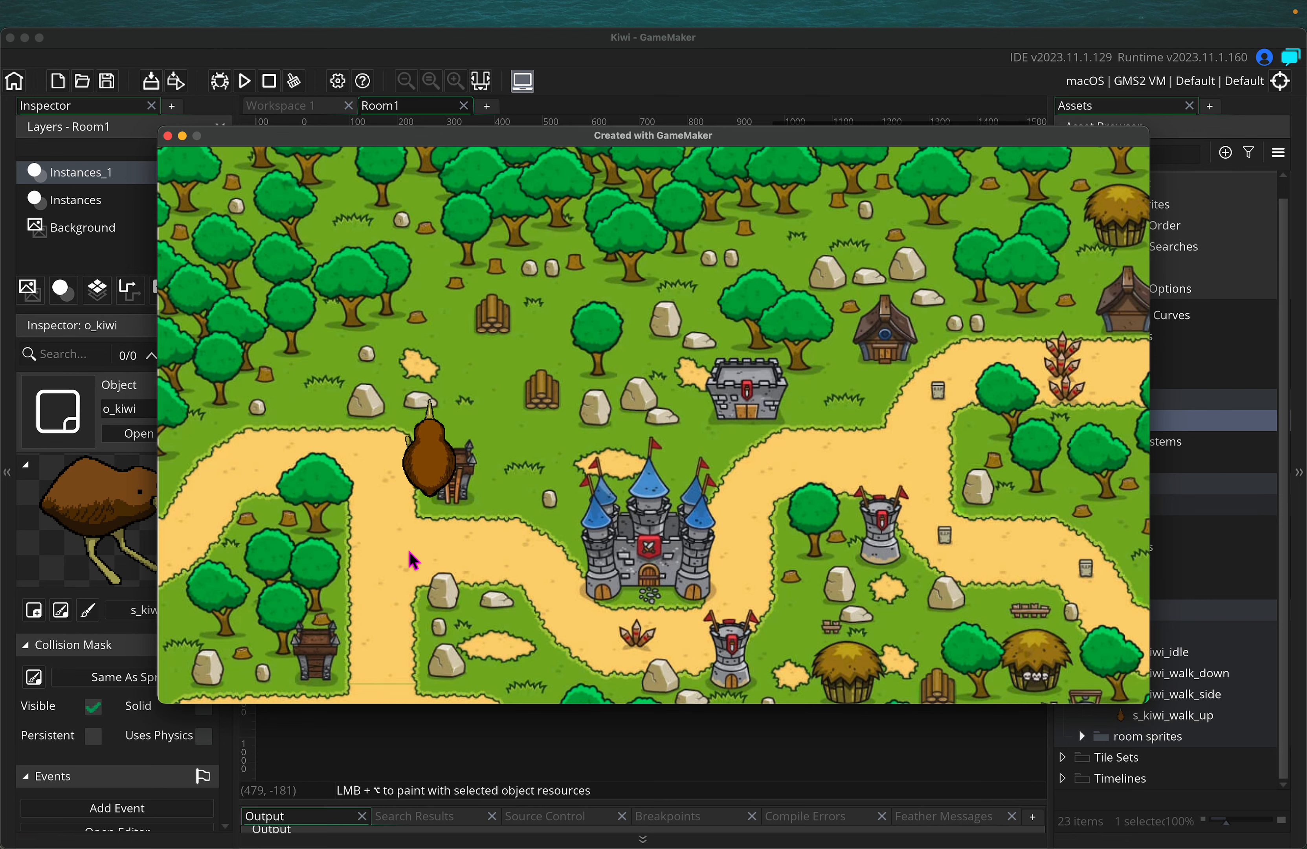
pyautogui.press('Down')
pyautogui.press('Right')
pyautogui.press('Left')
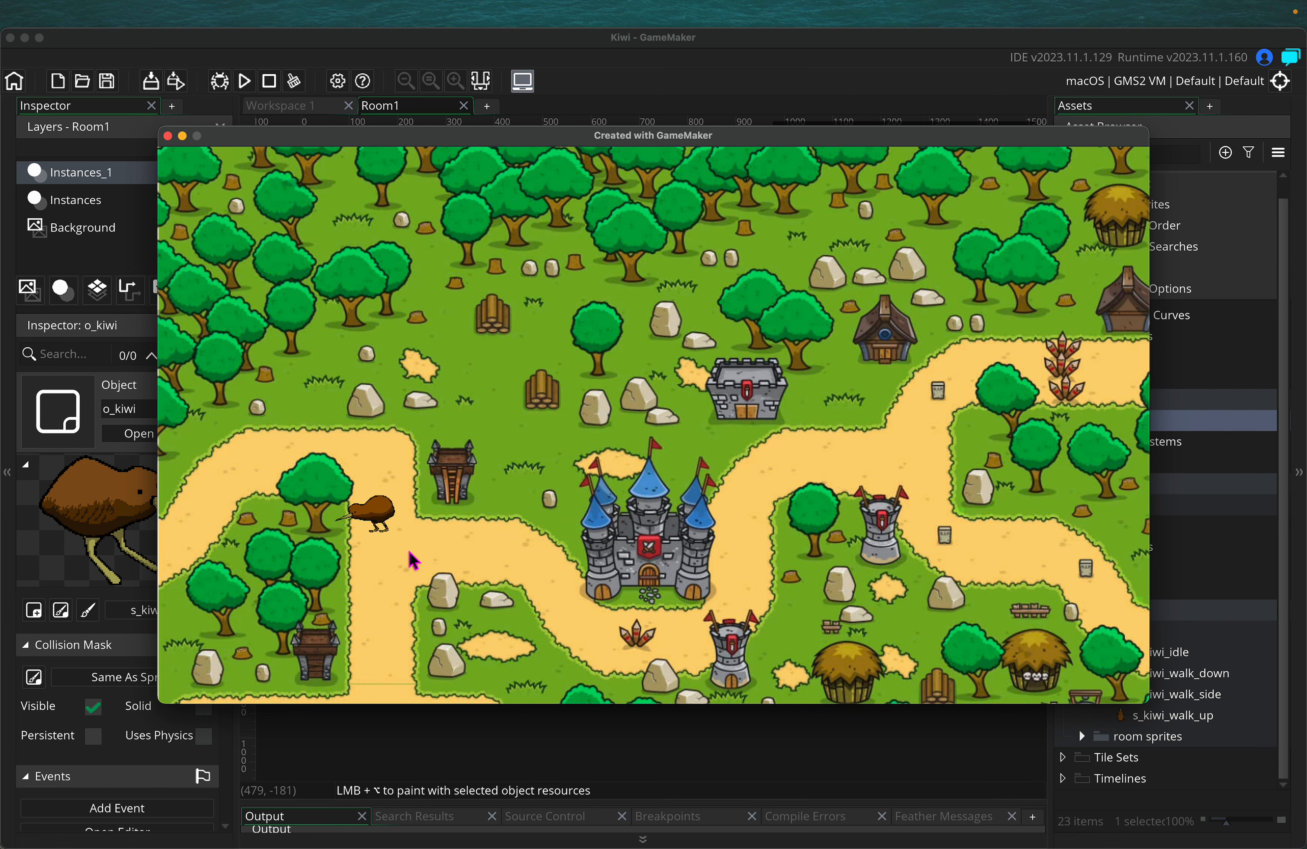
pyautogui.press('Right')
pyautogui.press('Left')
pyautogui.press('Right')
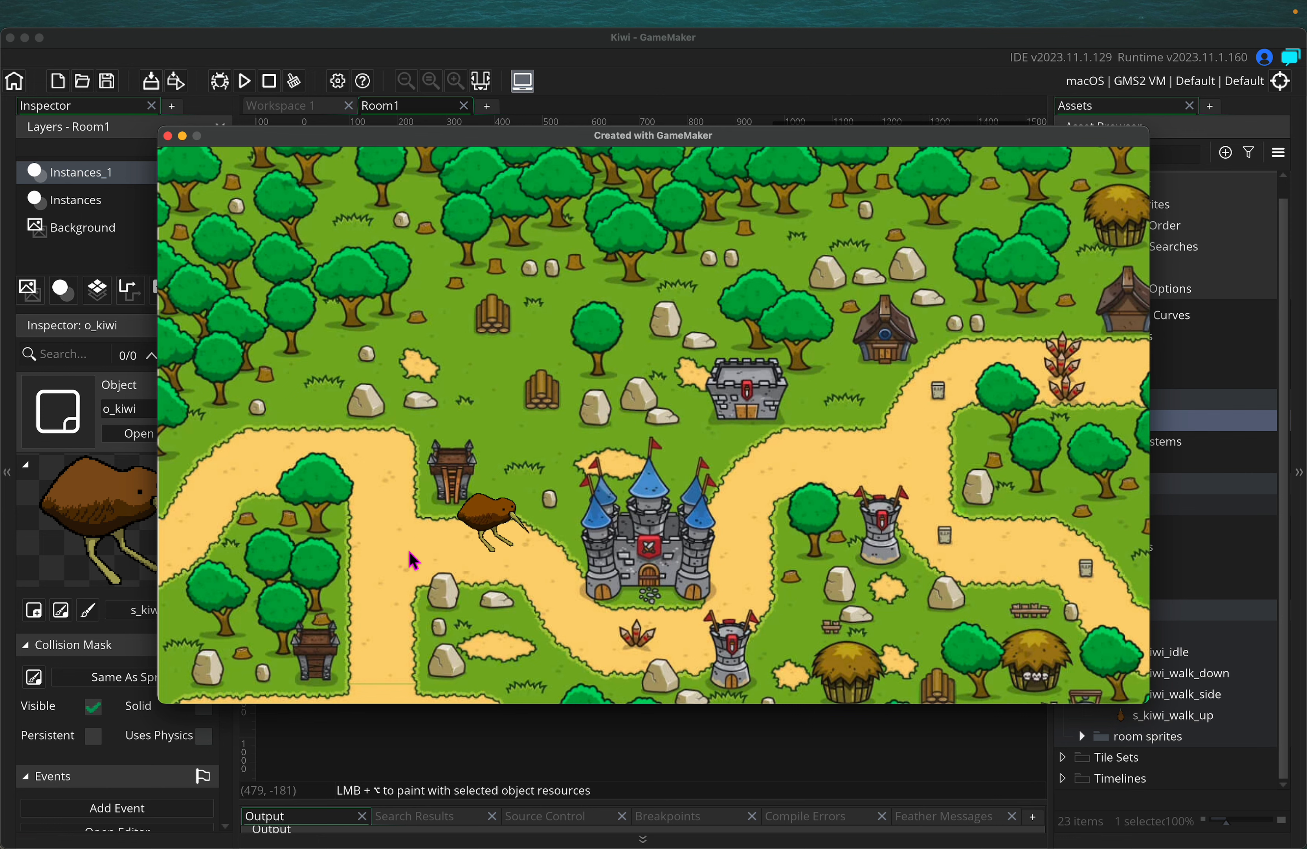
pyautogui.press('Left')
pyautogui.press('Right')
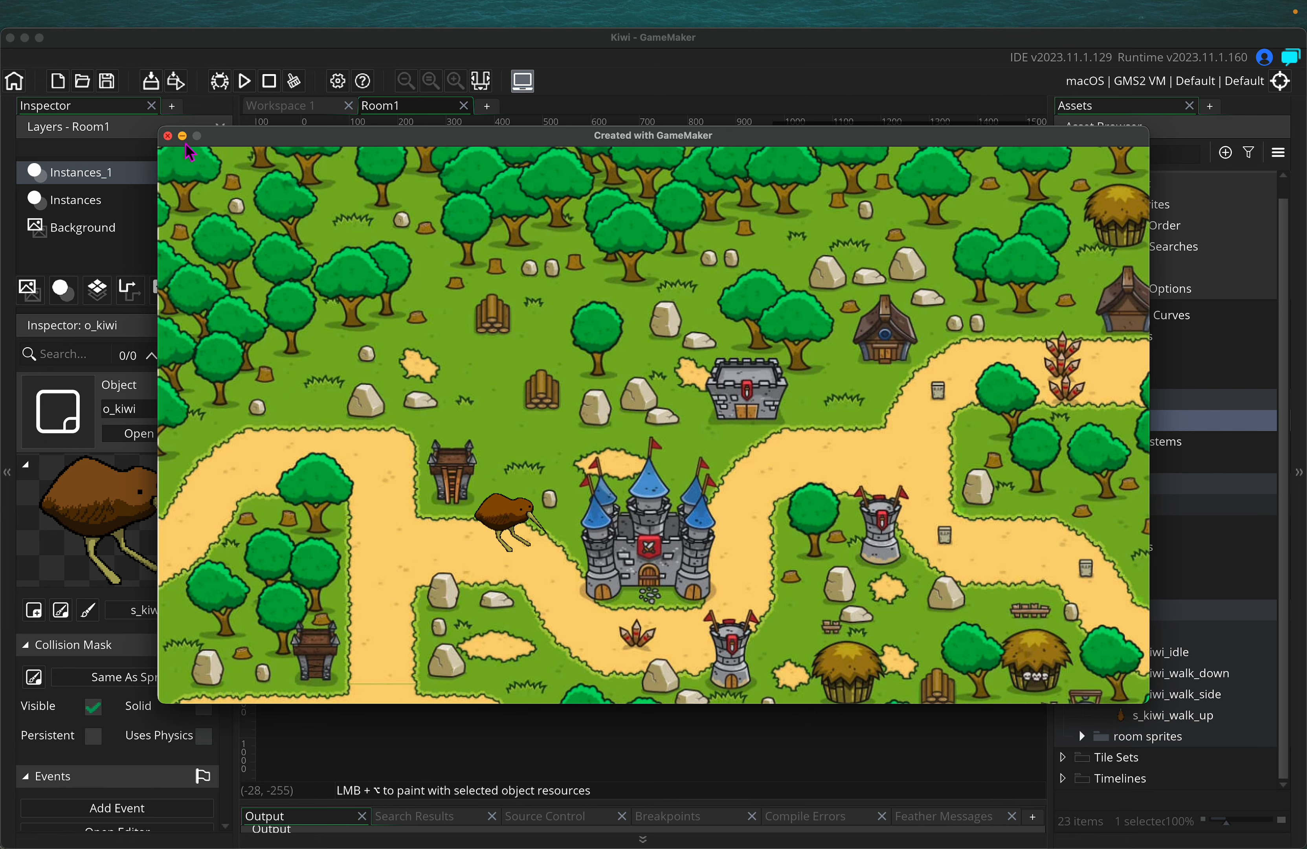
pyautogui.click(167, 136)
# Switch to Workspace 1 and scroll to the s_kiwi_idle and s_kiwi_walk_side editors
pyautogui.click(287, 113)
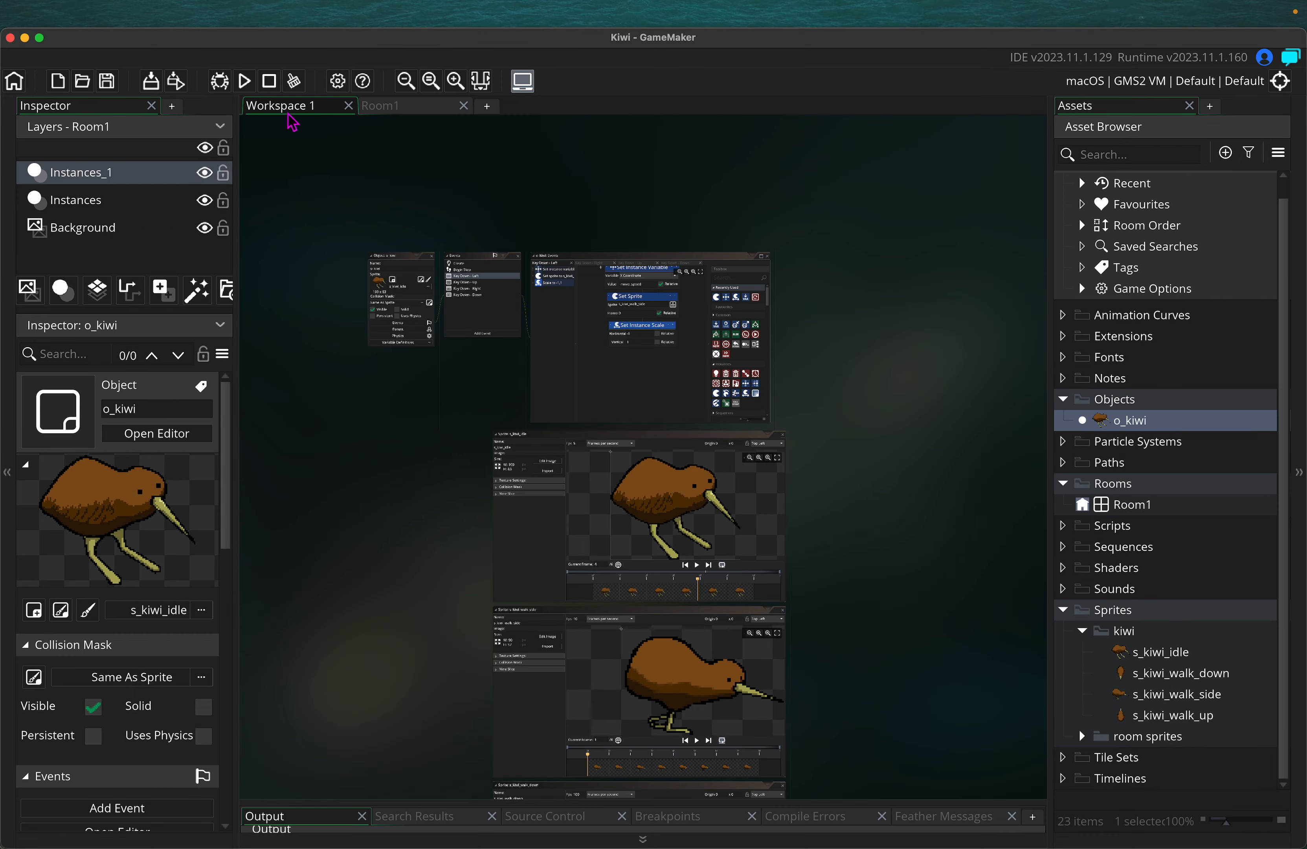
pyautogui.keyDown('ctrl'); pyautogui.scroll(5, 406, 539); pyautogui.keyUp('ctrl')
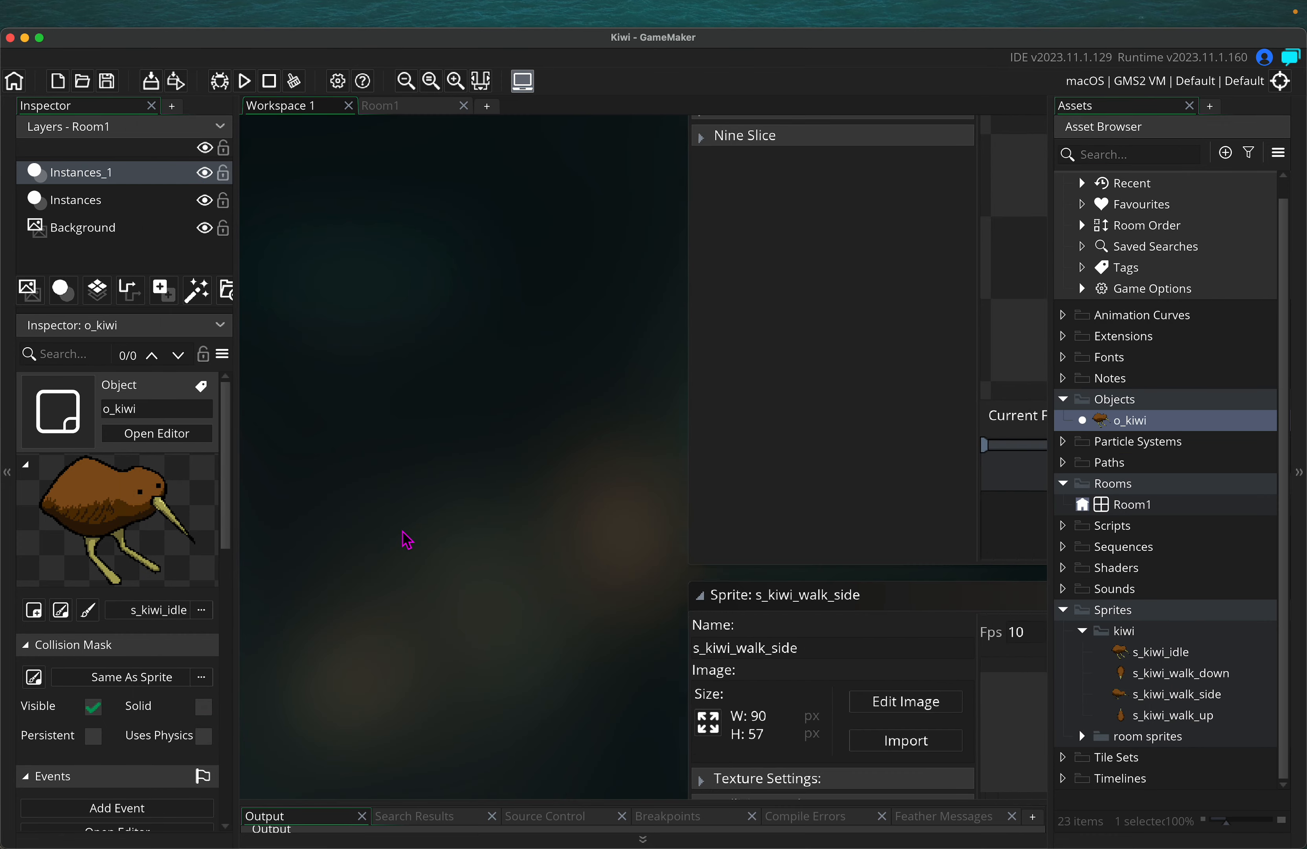
pyautogui.scroll(5, 407, 539)
pyautogui.hscroll(3, 407, 539)
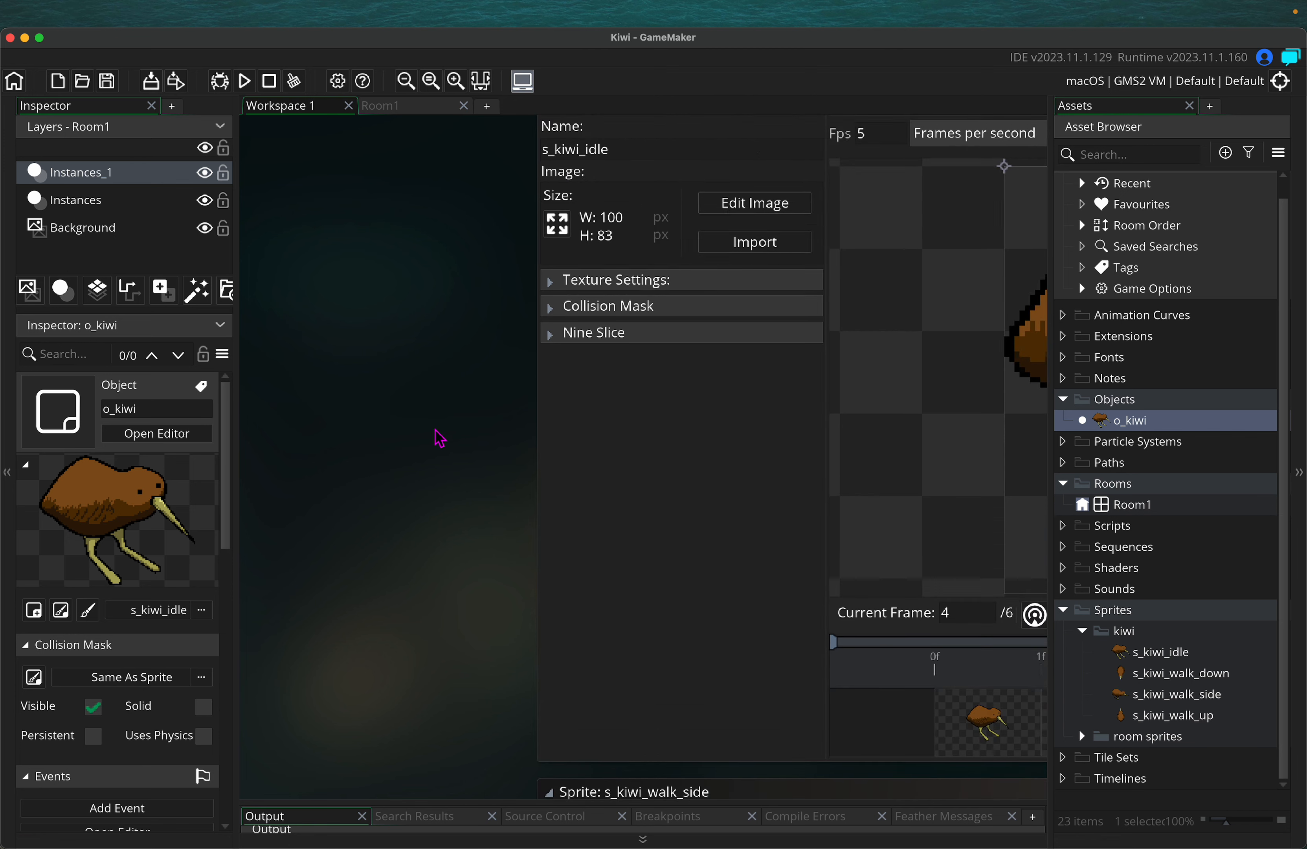
pyautogui.keyDown('ctrl'); pyautogui.scroll(-5, 440, 435); pyautogui.keyUp('ctrl')
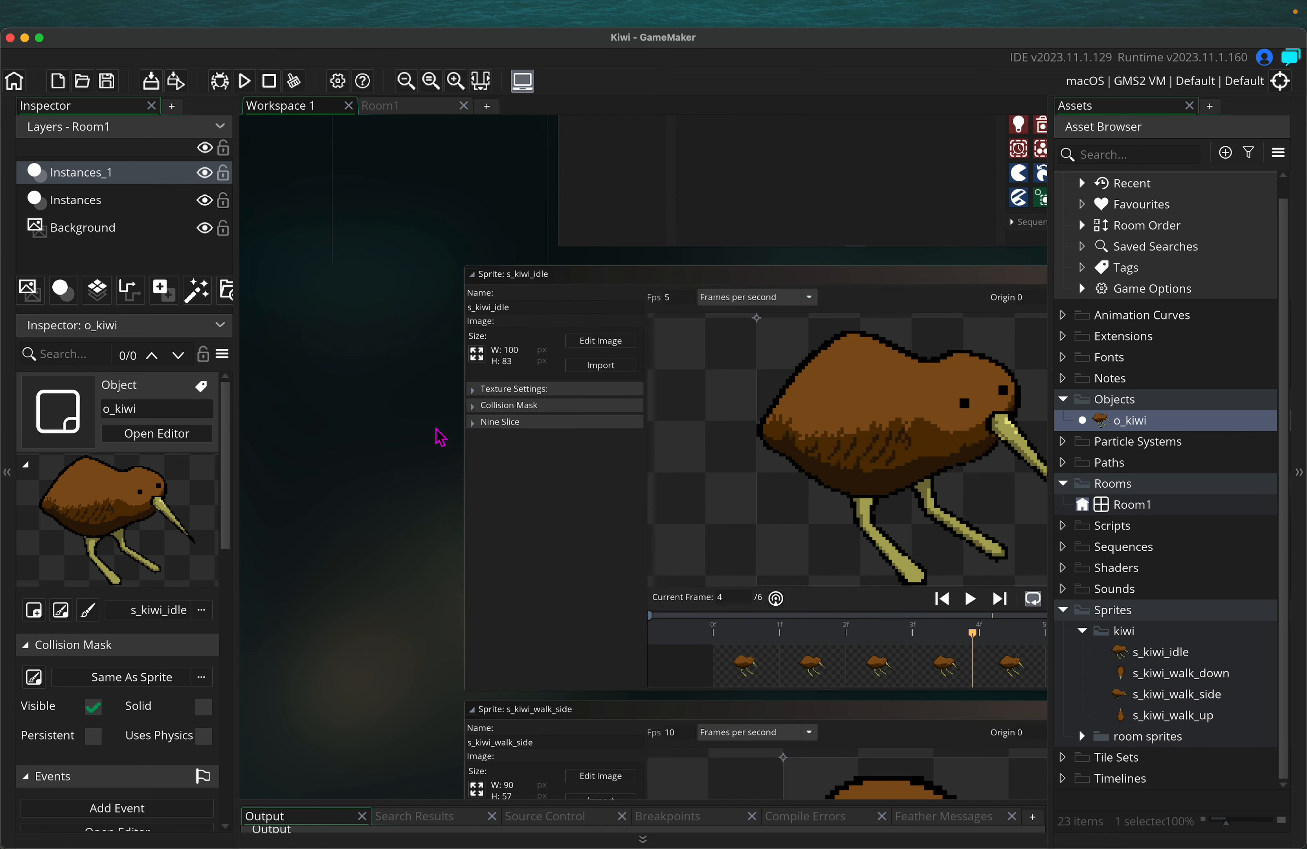
pyautogui.scroll(-3, 408, 428)
pyautogui.hscroll(5, 407, 428)
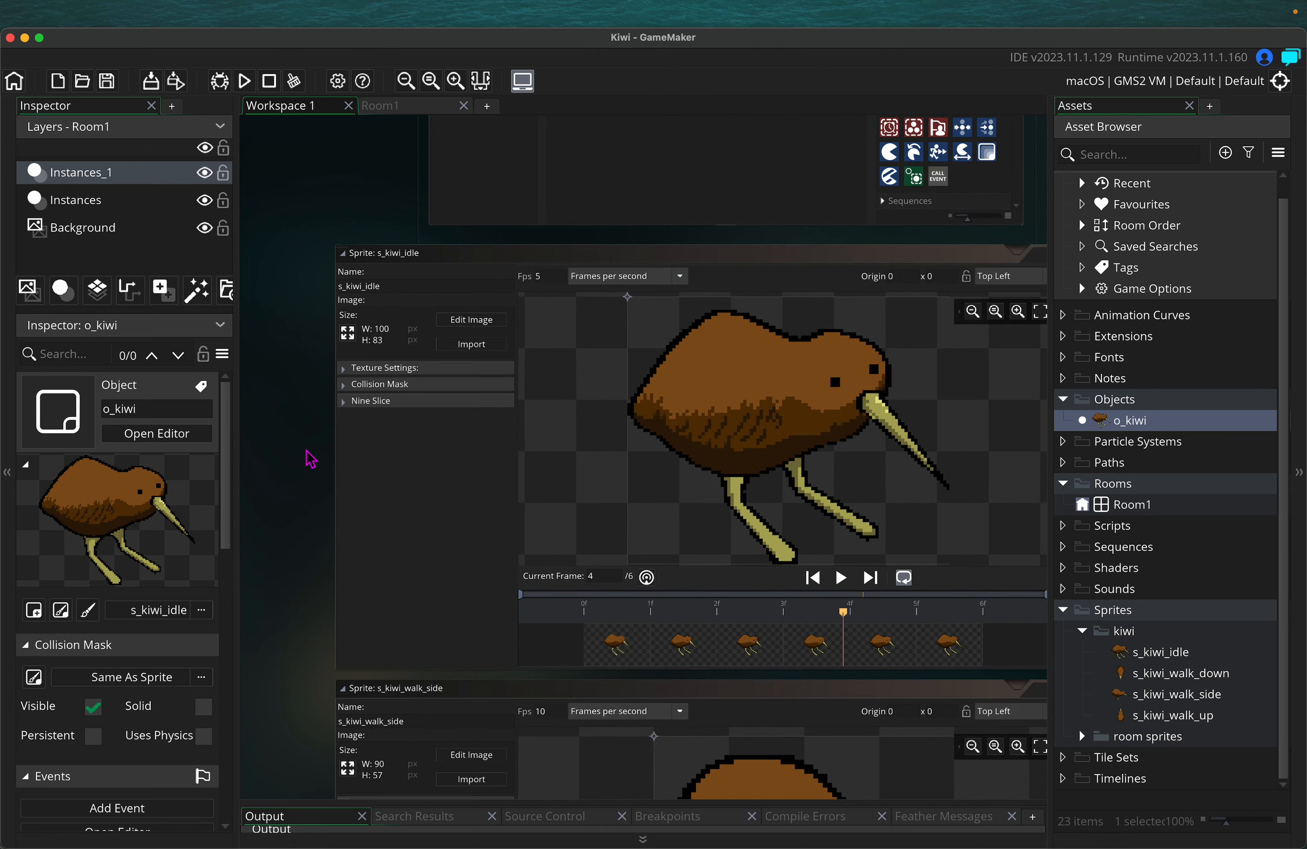
# Run the game, walk the kiwi right, and close the game window
pyautogui.click(244, 81)
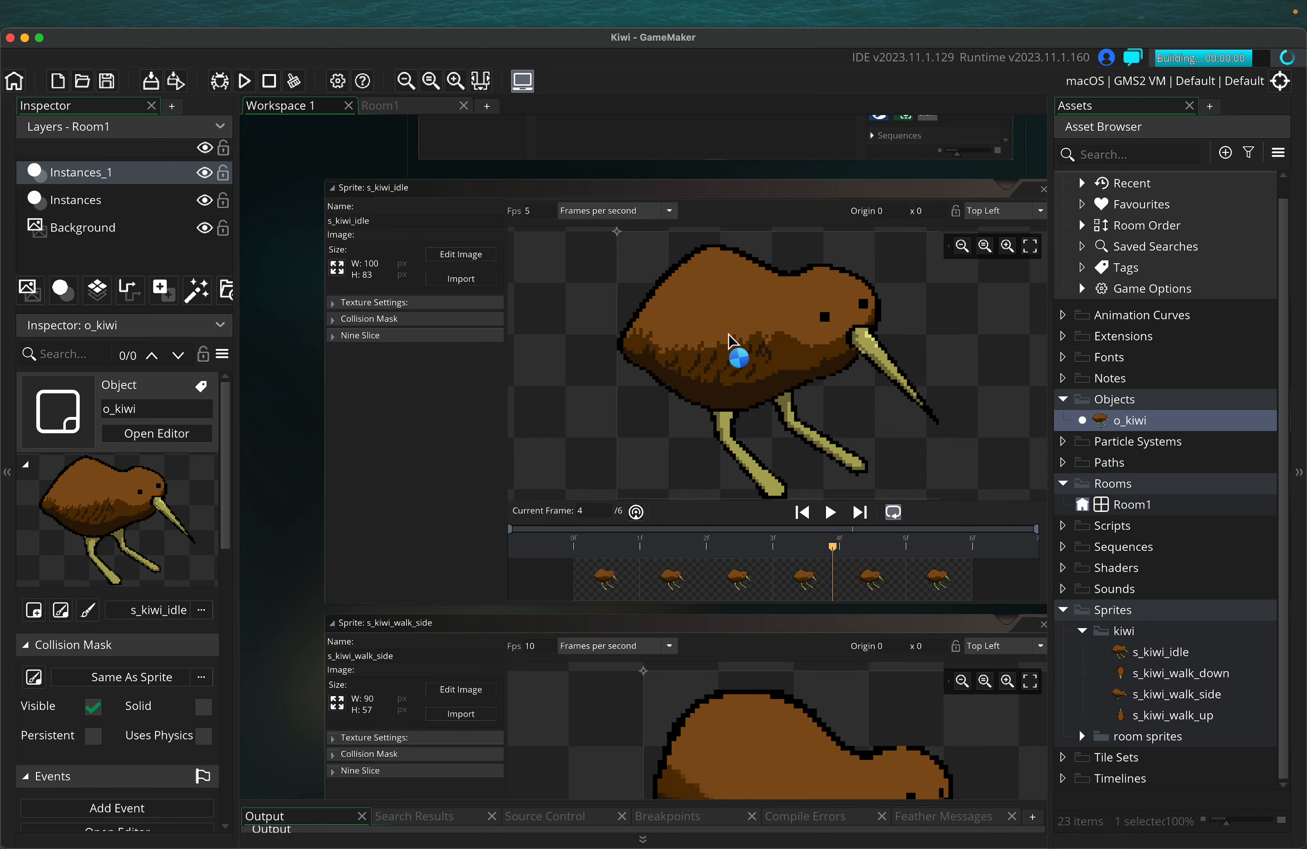
pyautogui.press('Right')
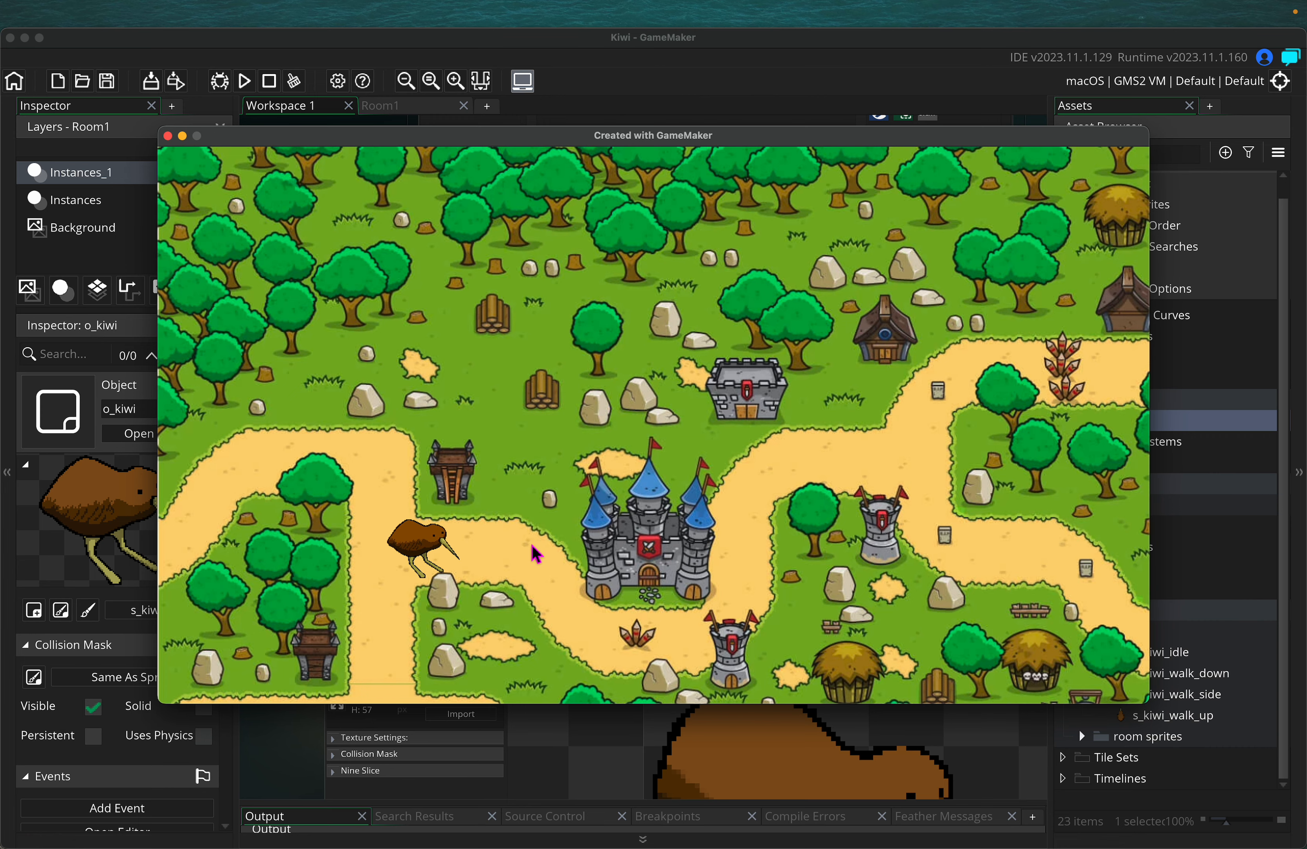
pyautogui.click(168, 136)
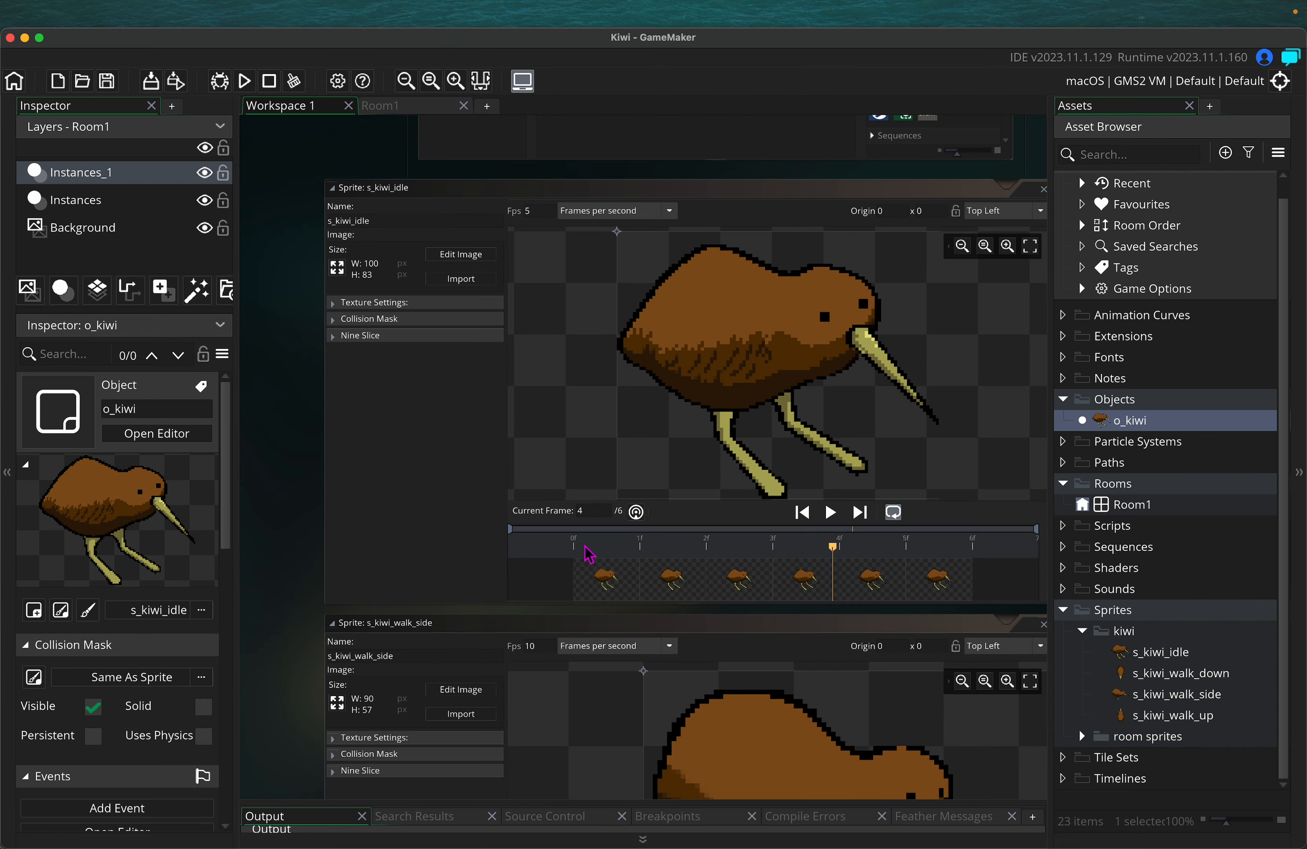
# Scale s_kiwi_idle to width 90 (90×75 pixels) and apply the resize
pyautogui.click(339, 272)
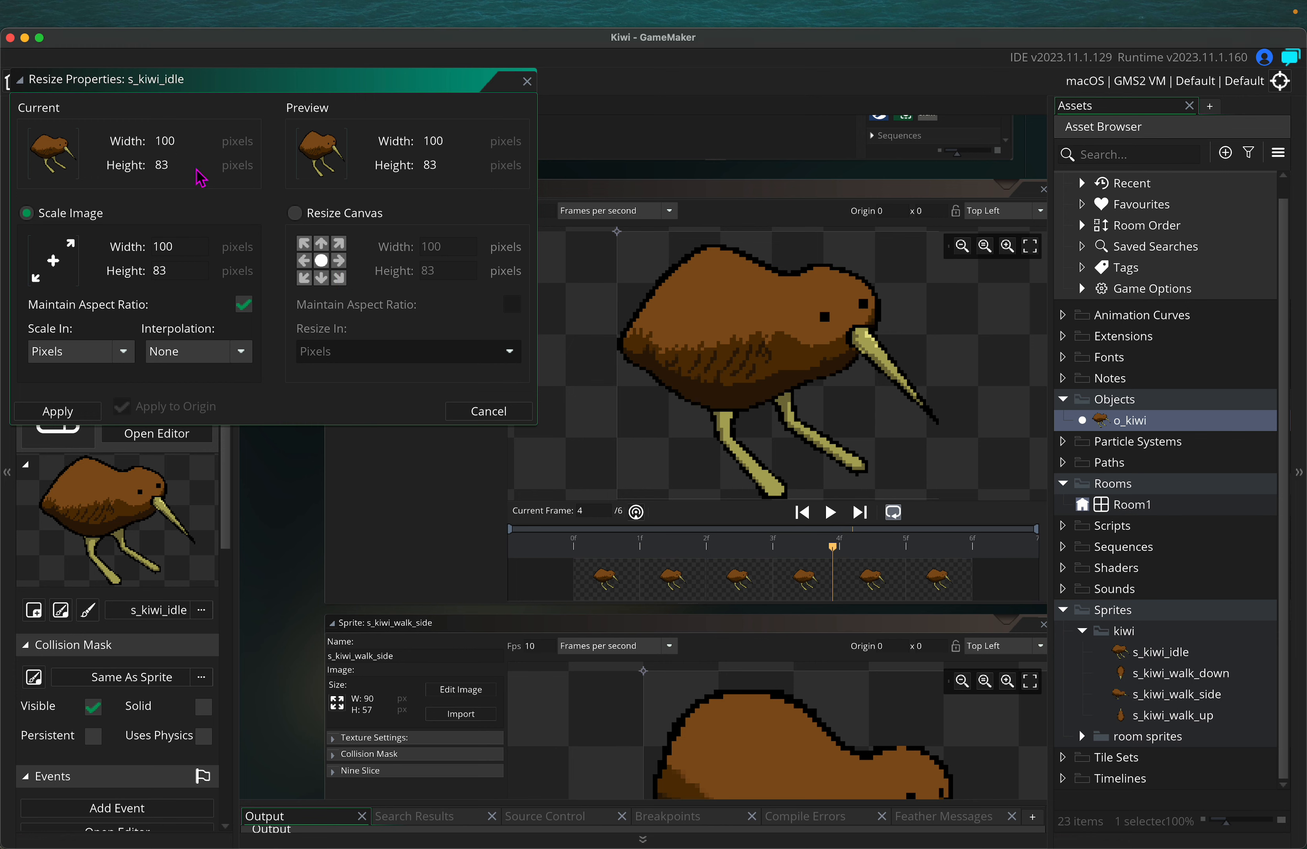
pyautogui.click(155, 246)
pyautogui.press('Tab')
pyautogui.click(82, 410)
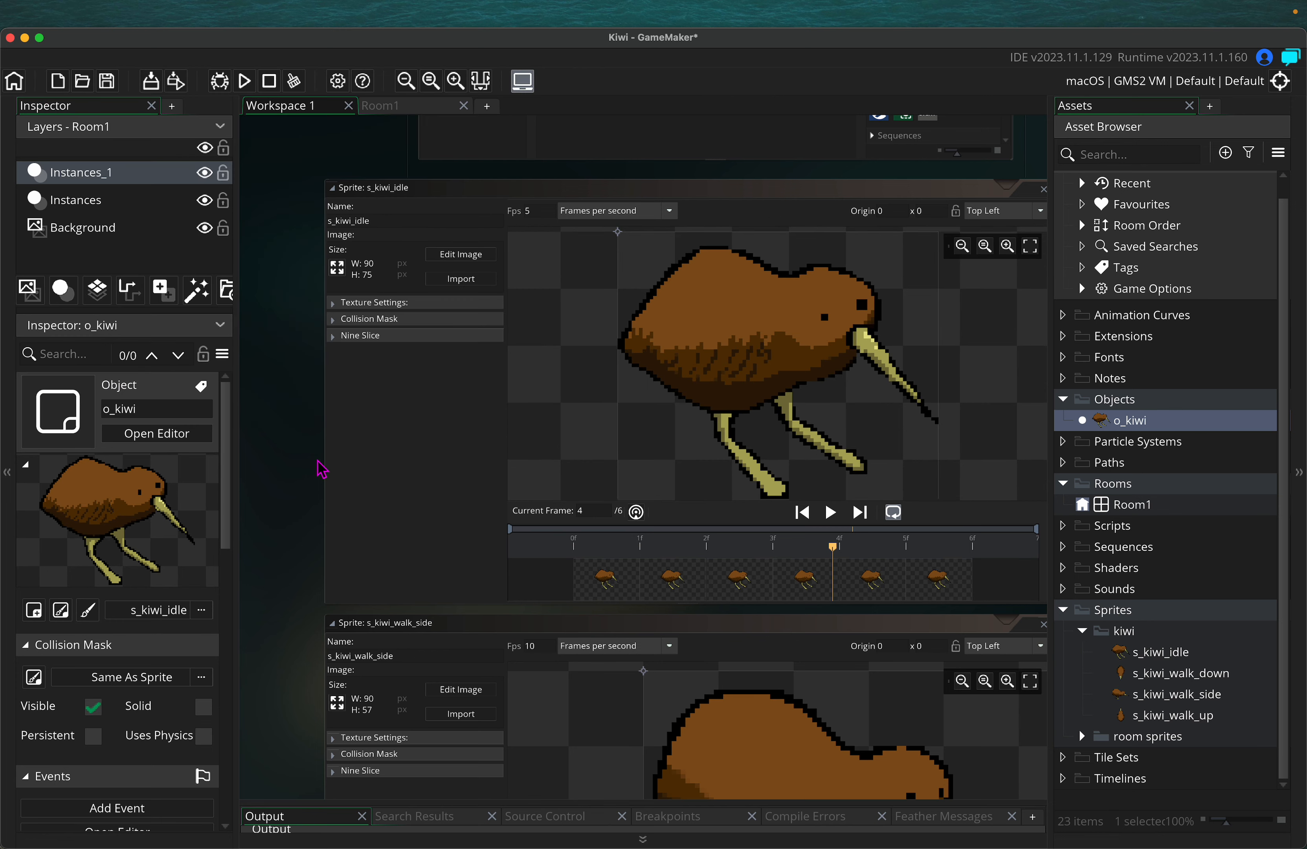
# Playtest the smaller kiwi, walking it left and right toward the castle, then close the game
pyautogui.click(244, 81)
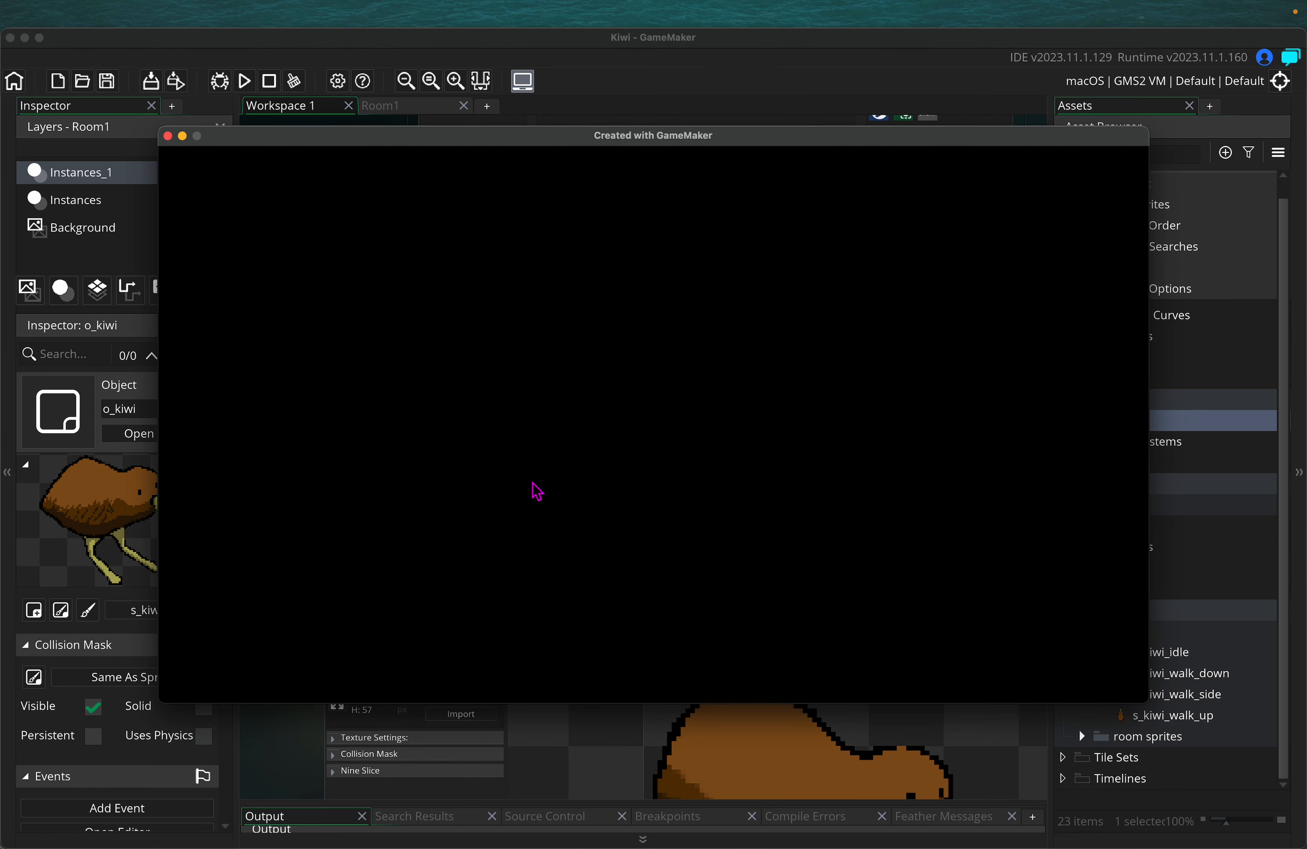
pyautogui.press('Right')
pyautogui.press('Right')
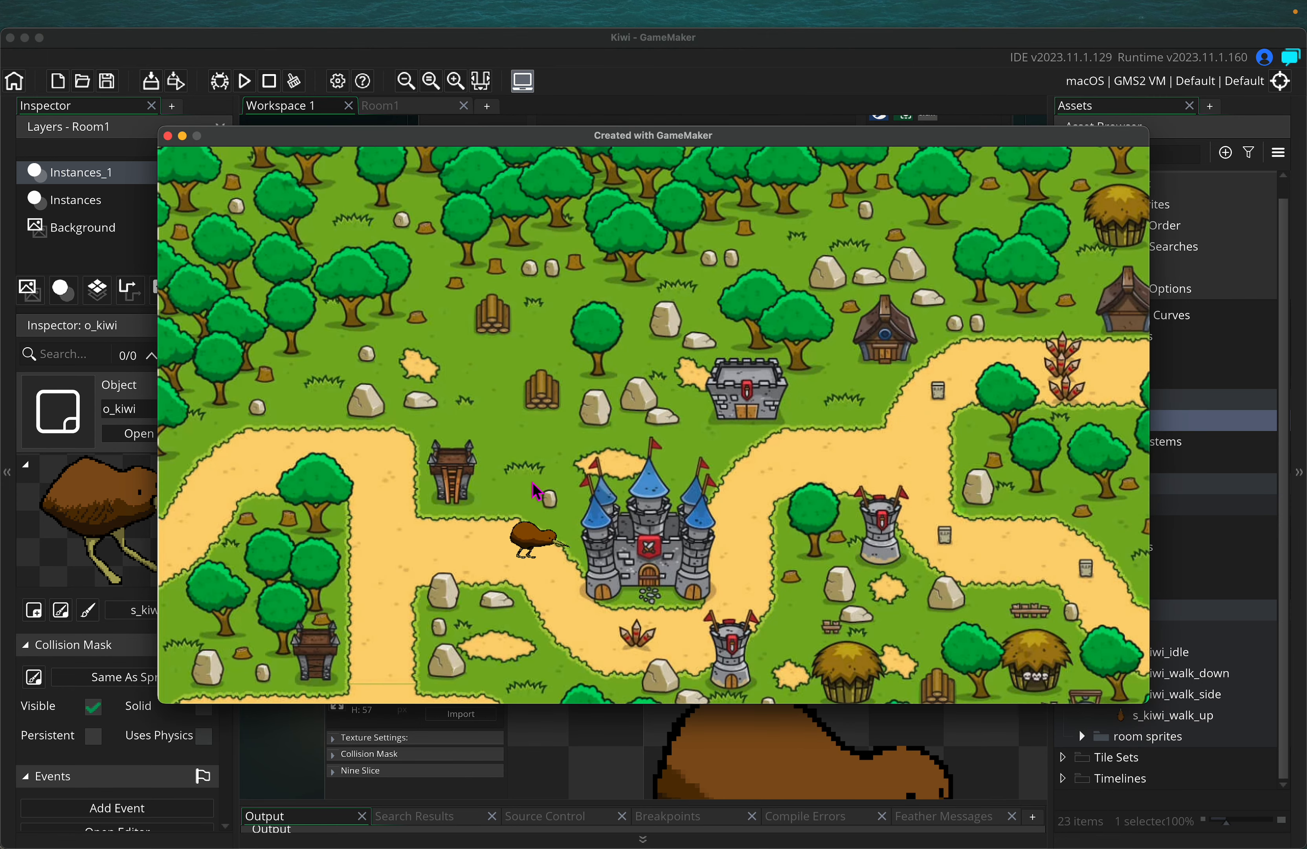
pyautogui.press('Left')
pyautogui.press('Right')
pyautogui.press('Left')
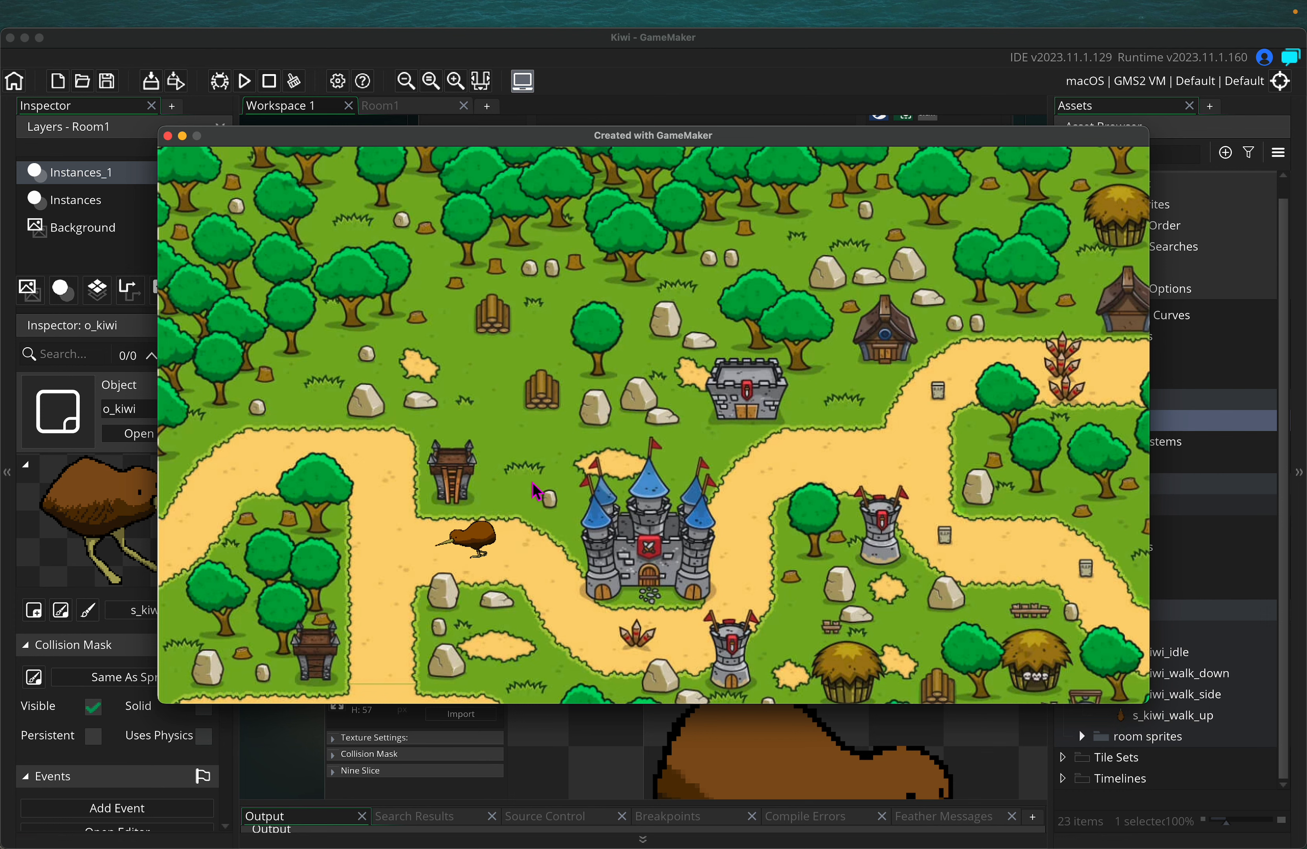
pyautogui.press('Right')
pyautogui.press('Right')
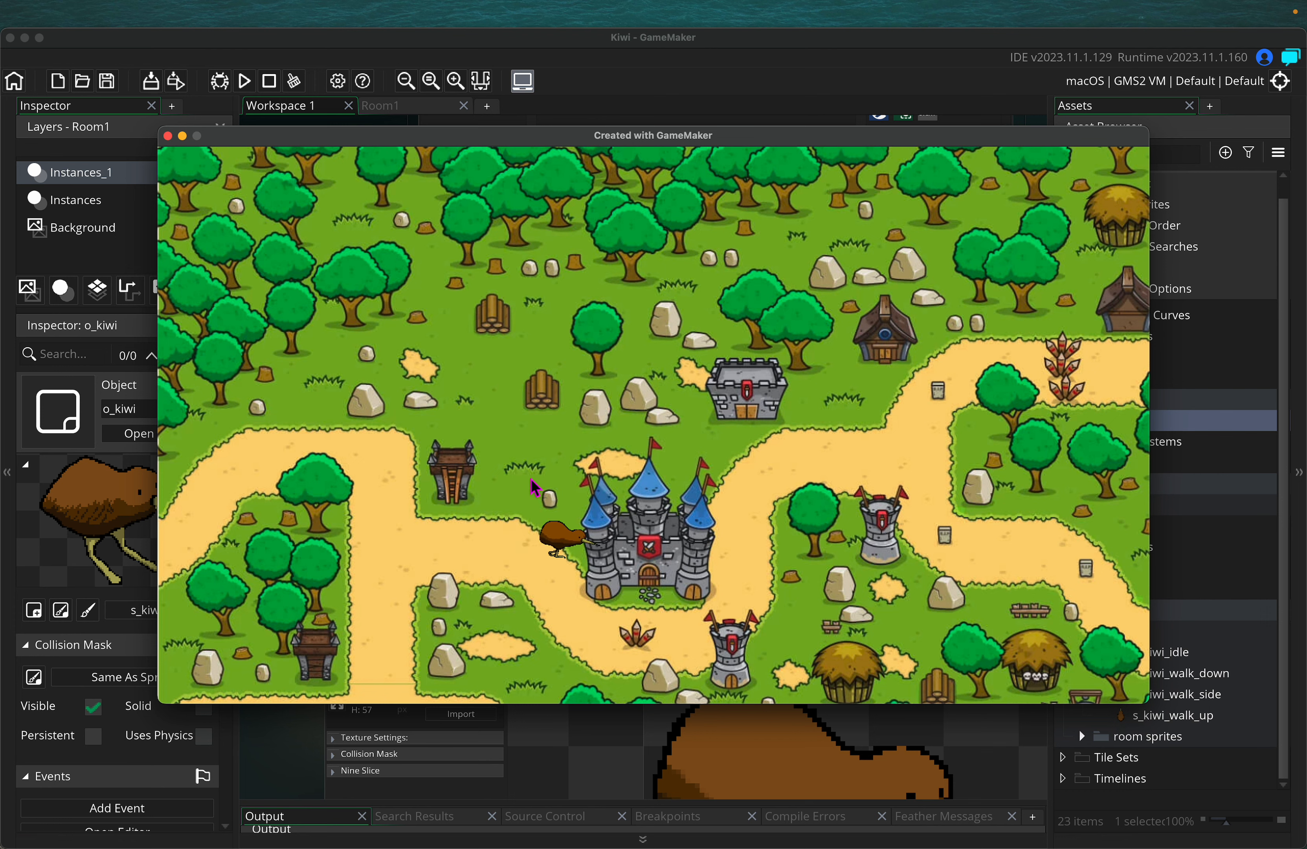
pyautogui.press('Left')
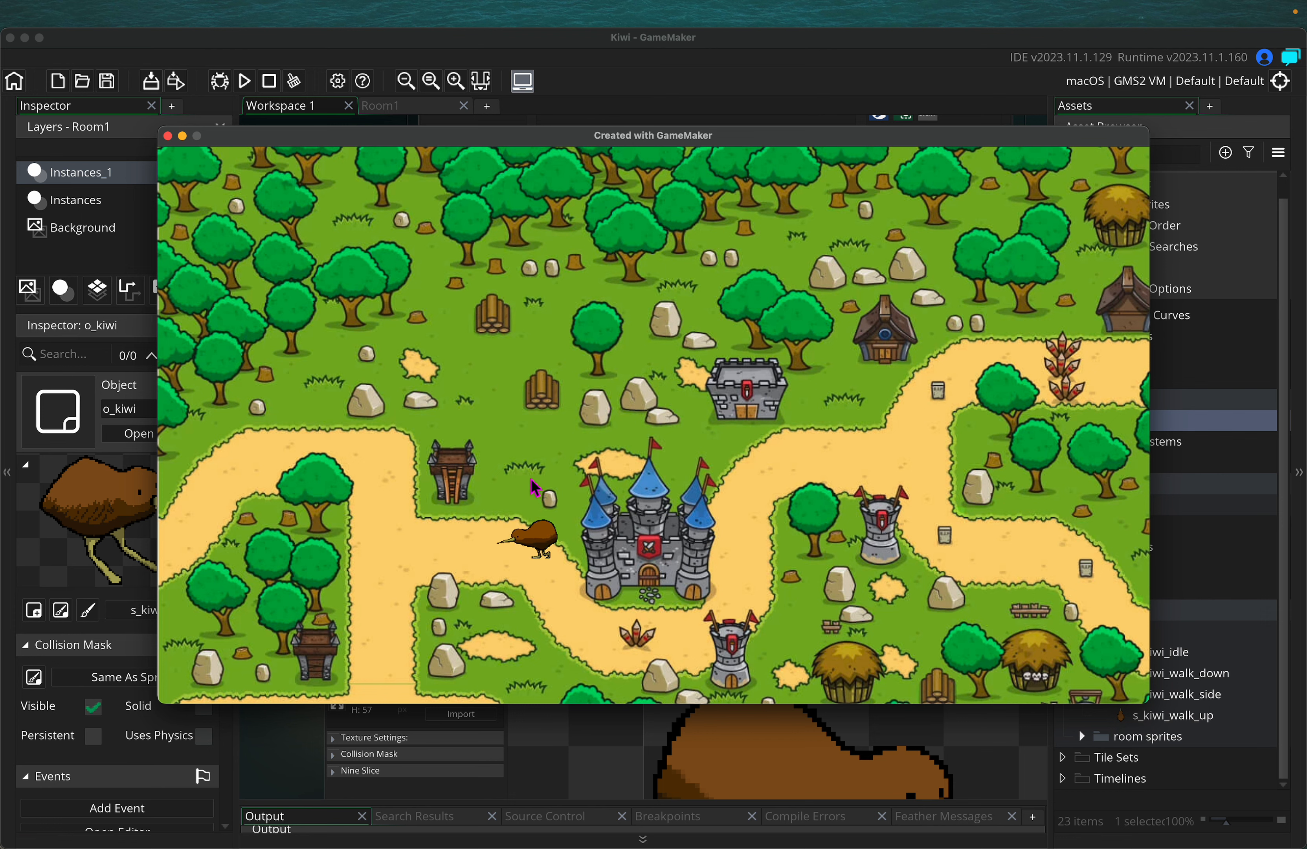
pyautogui.press('Right')
pyautogui.press('Left')
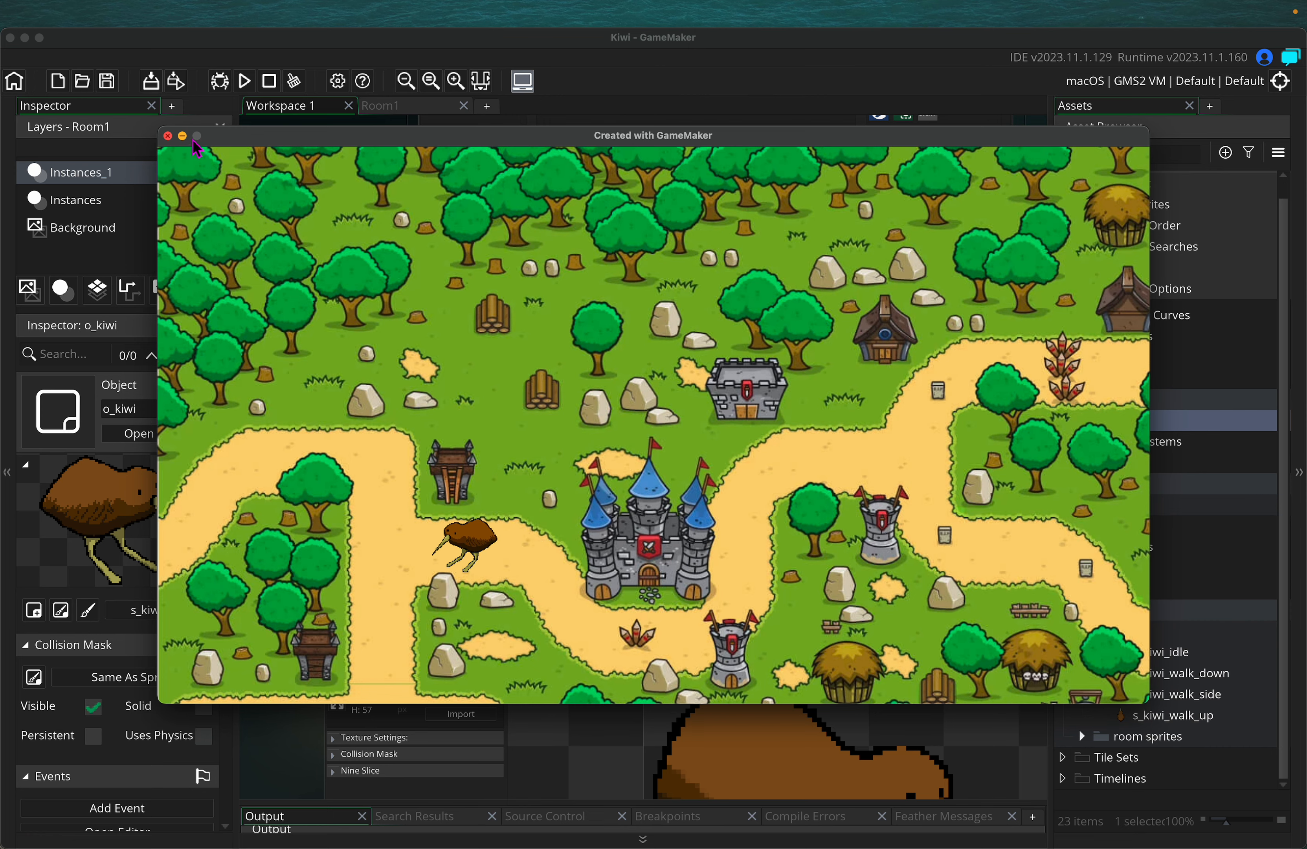
pyautogui.click(167, 135)
# Resize s_kiwi_idle again to 88×73 pixels and open it in the image editor
pyautogui.click(337, 269)
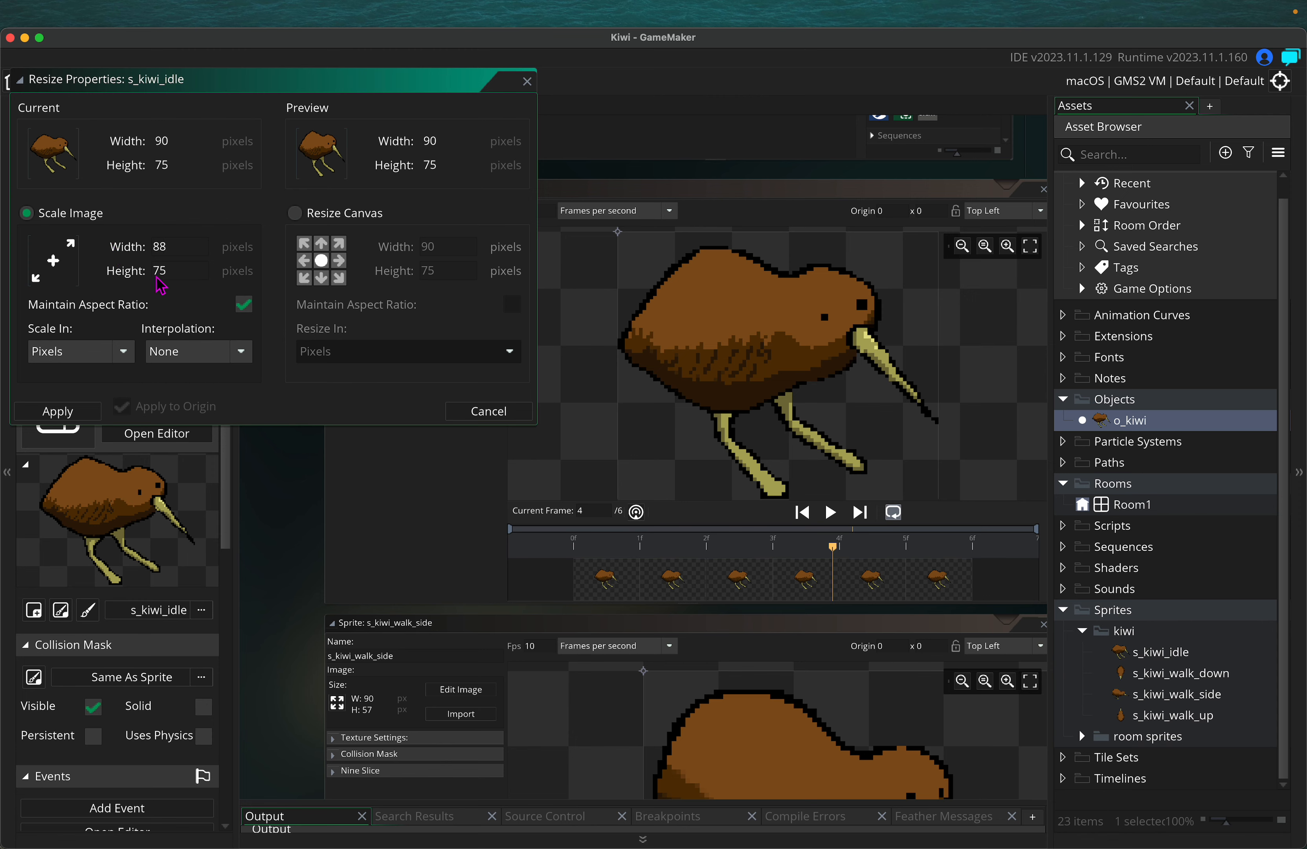
pyautogui.click(80, 410)
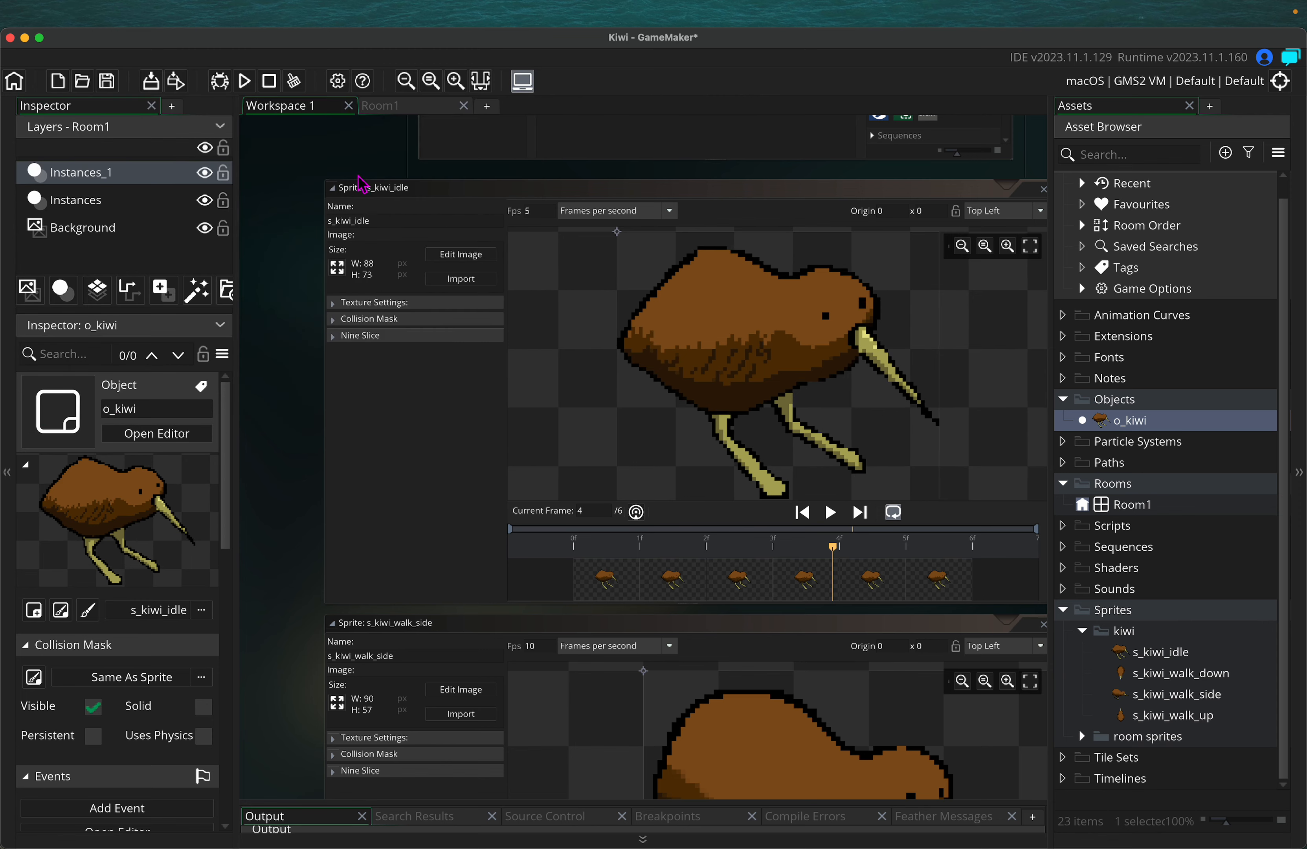
pyautogui.click(463, 258)
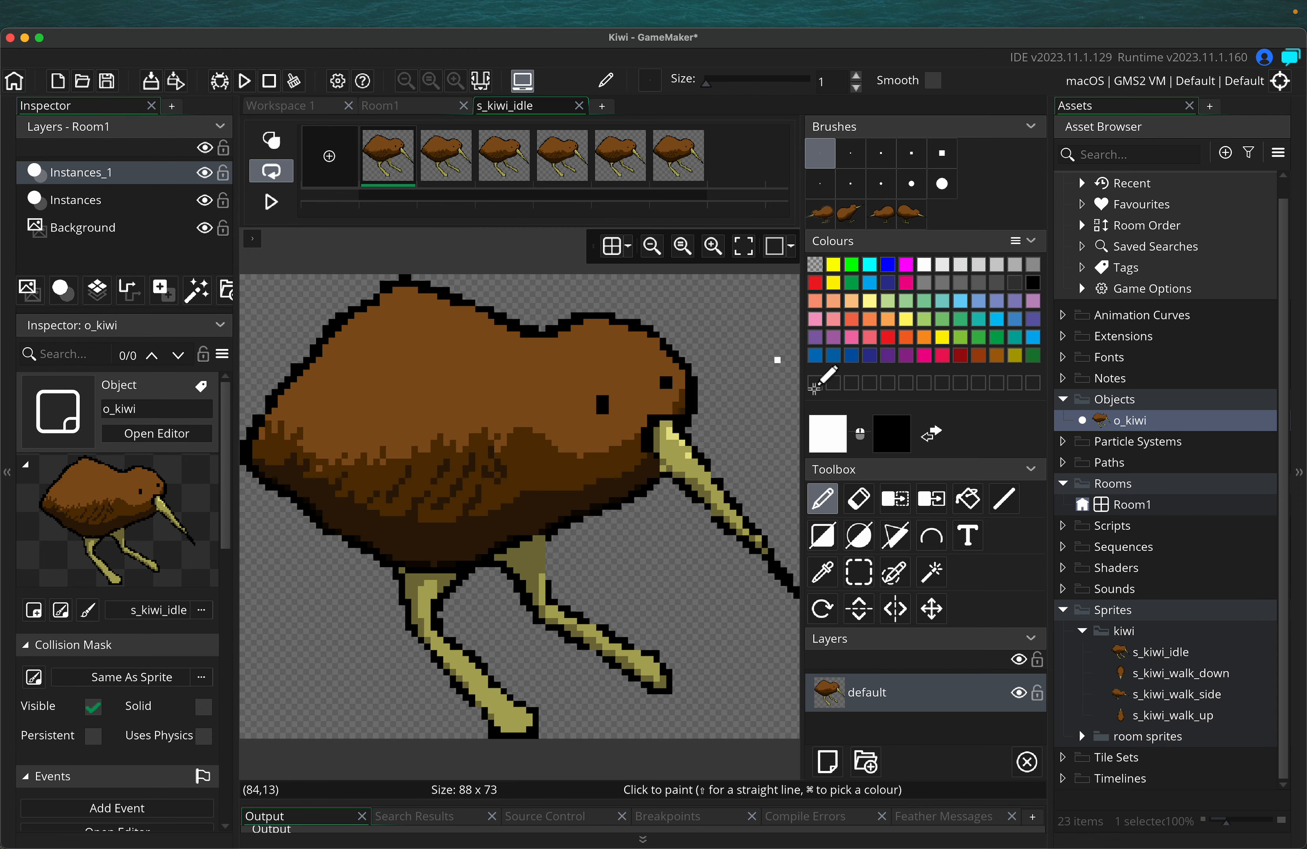
# Set black as the drawing colour, then sample the kiwi's brown body colour and return to the pencil
pyautogui.click(1039, 280)
pyautogui.click(471, 165)
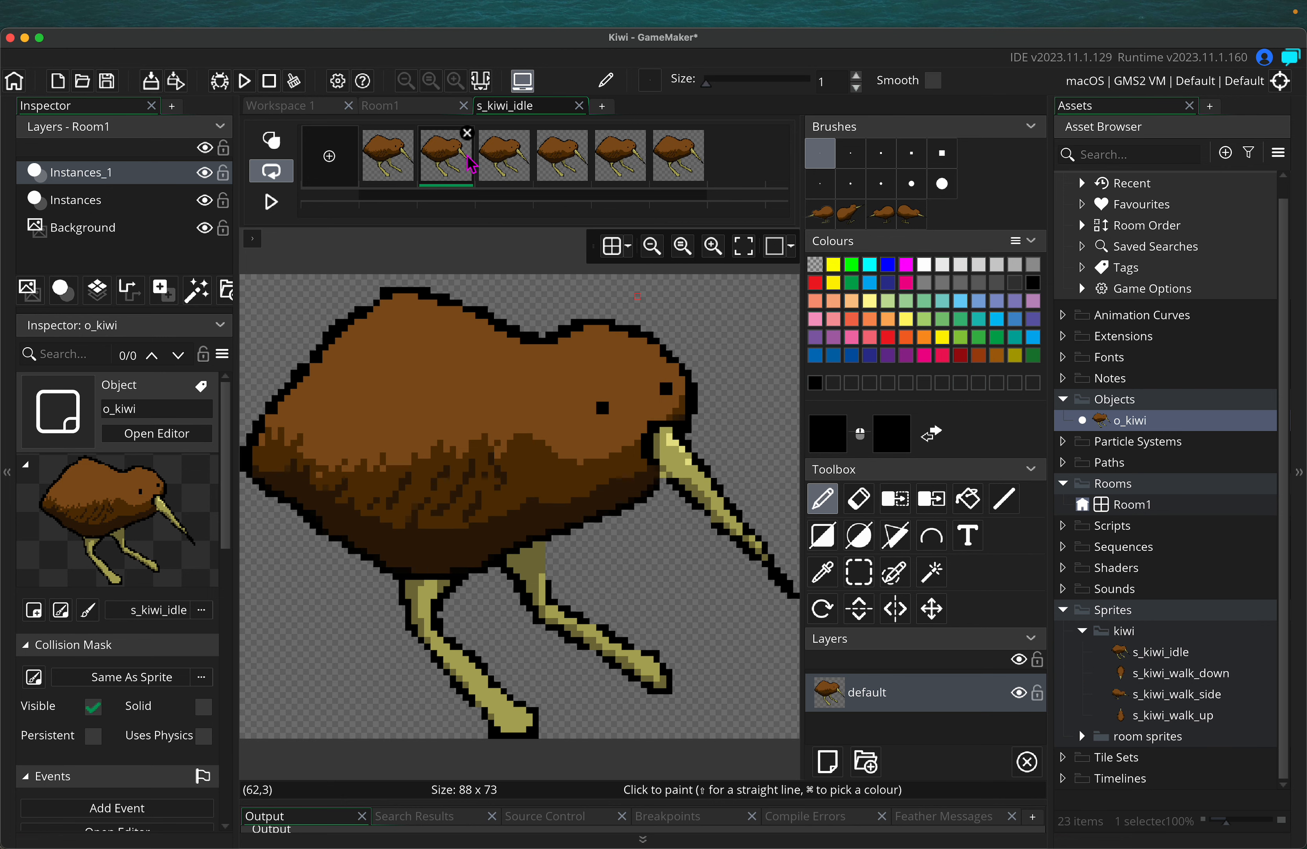
pyautogui.click(389, 157)
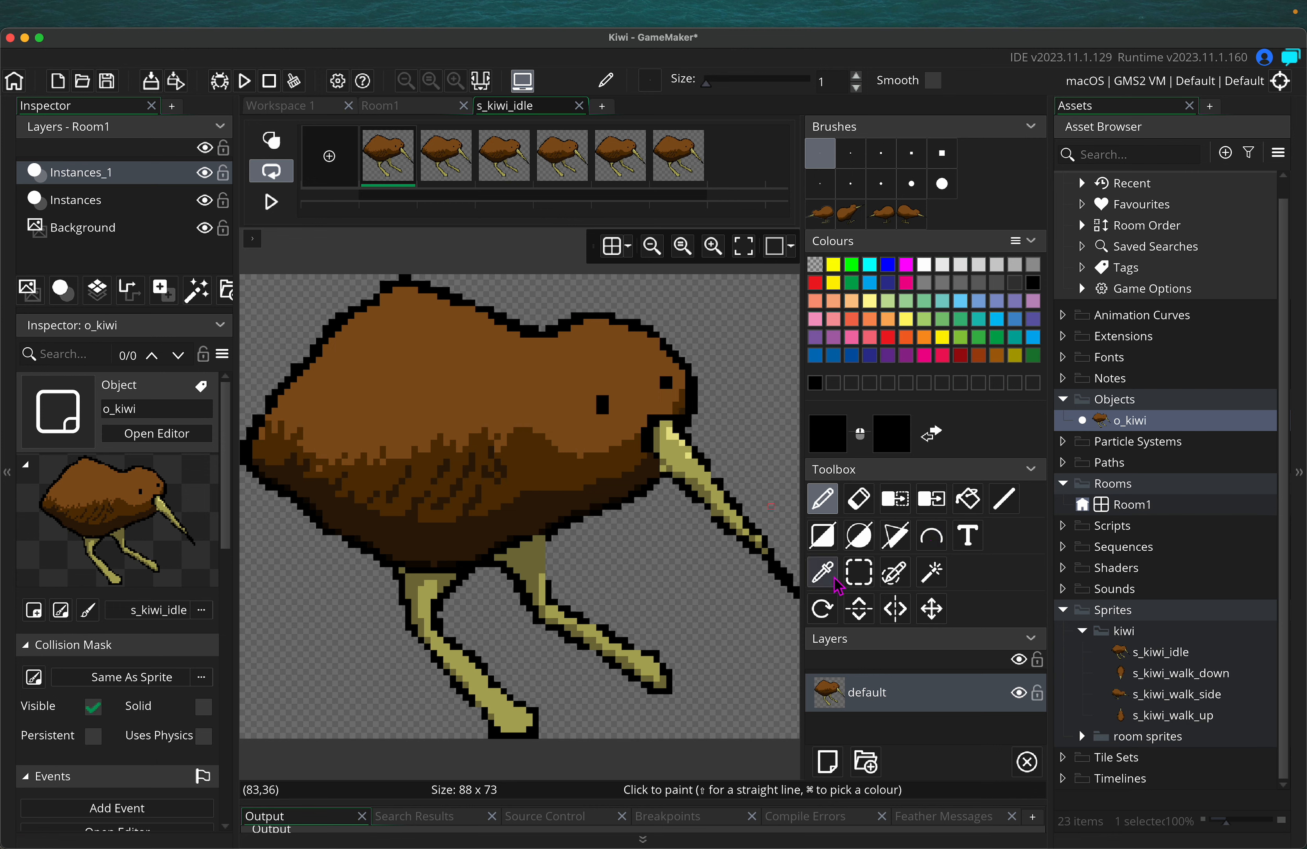
pyautogui.click(822, 572)
pyautogui.click(627, 387)
pyautogui.click(822, 498)
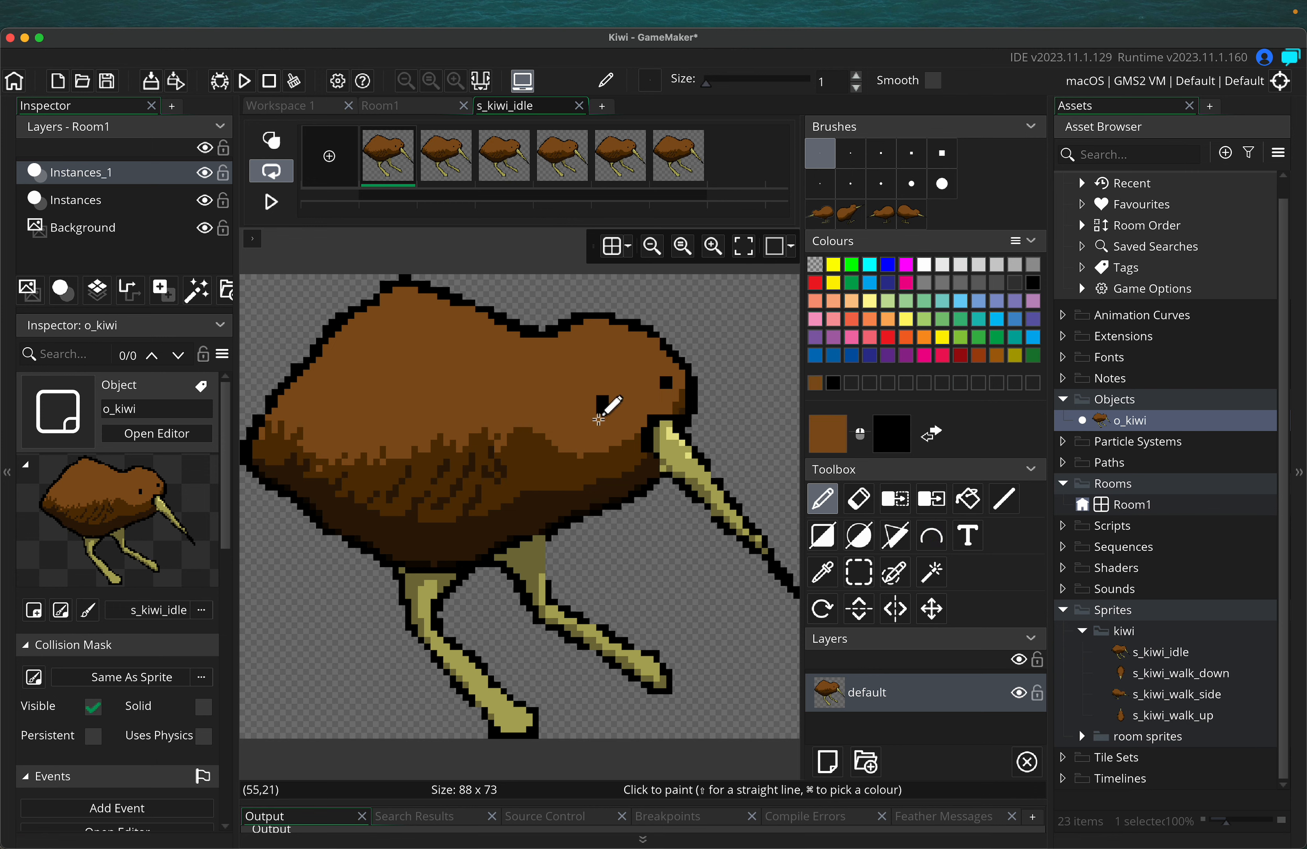
# Step through idle frames 2 to 6, close the image editor, and play the idle preview
pyautogui.click(457, 165)
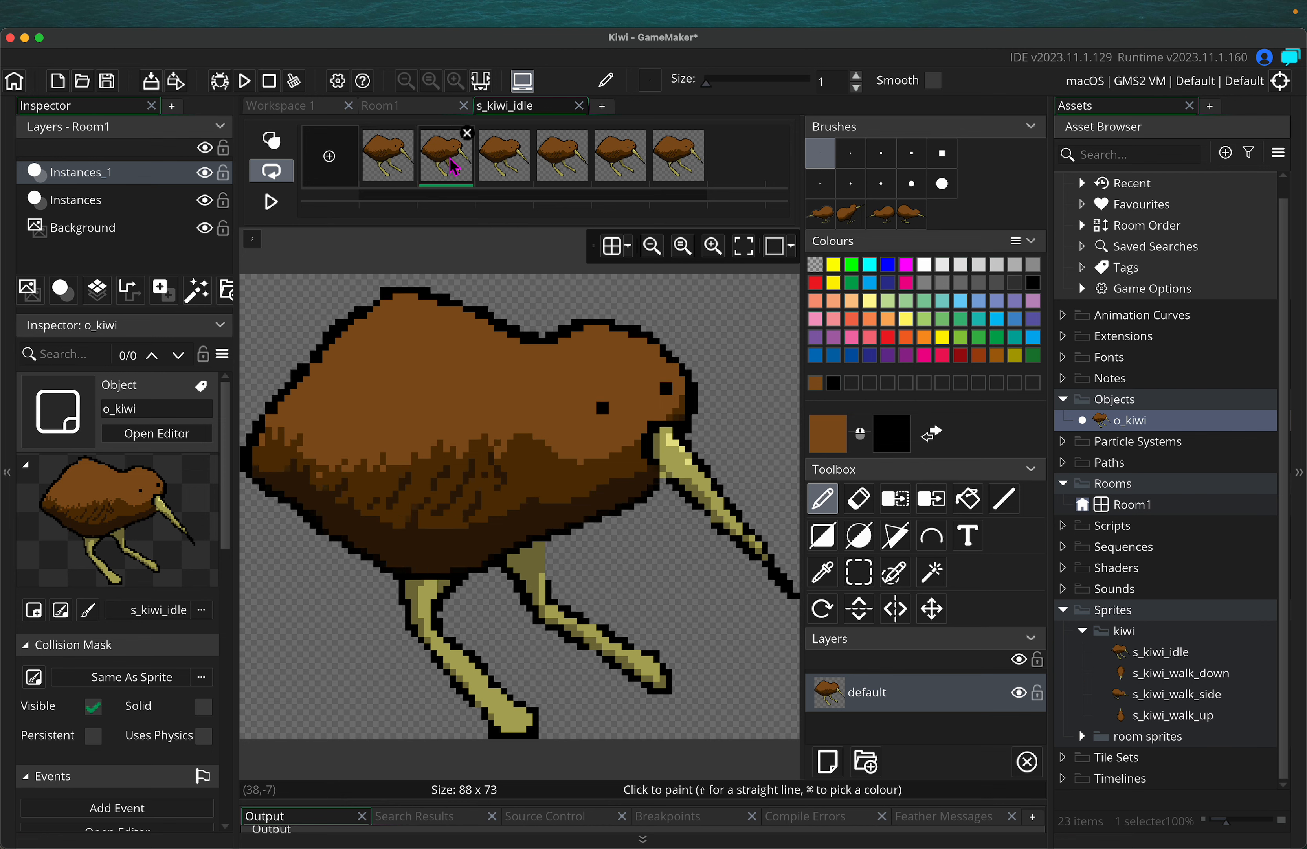
pyautogui.click(521, 165)
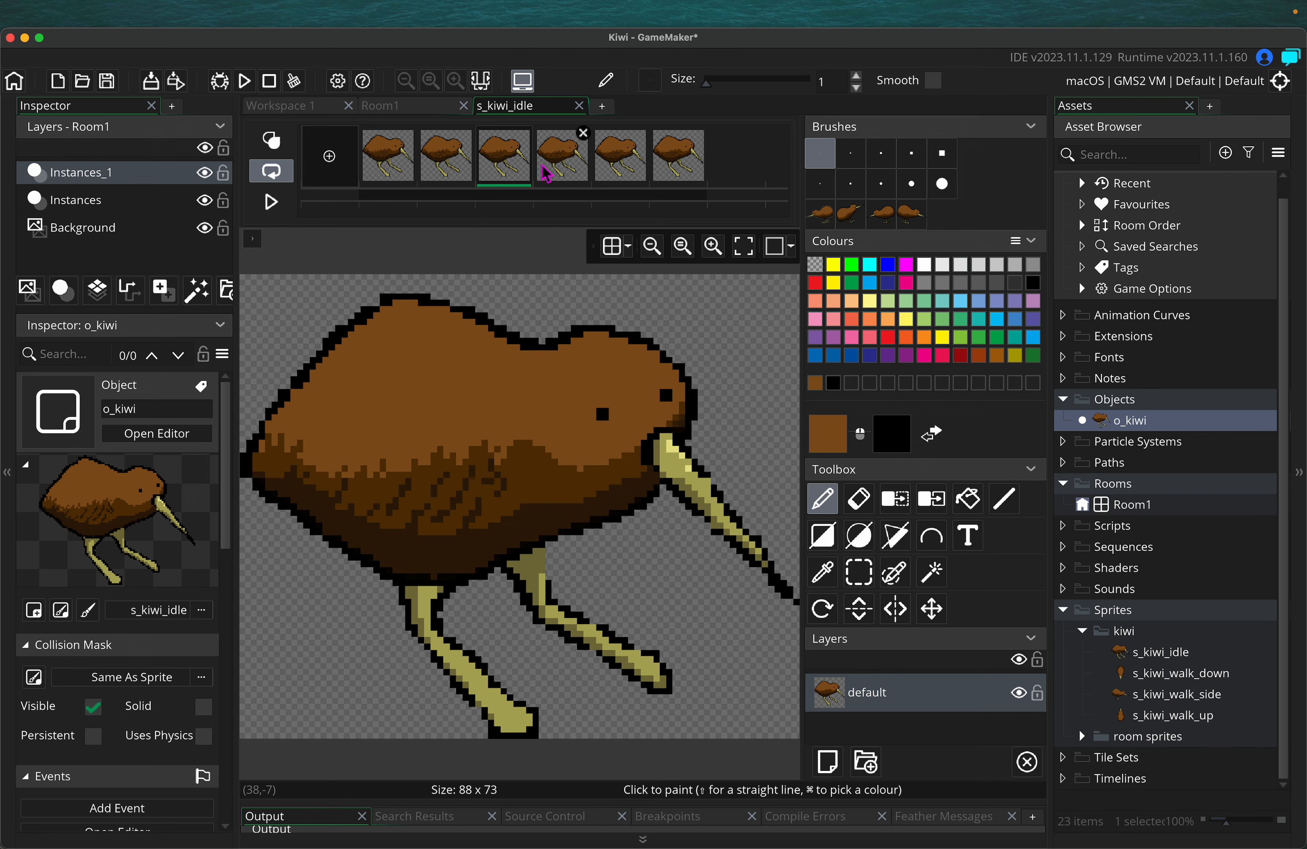
pyautogui.click(559, 173)
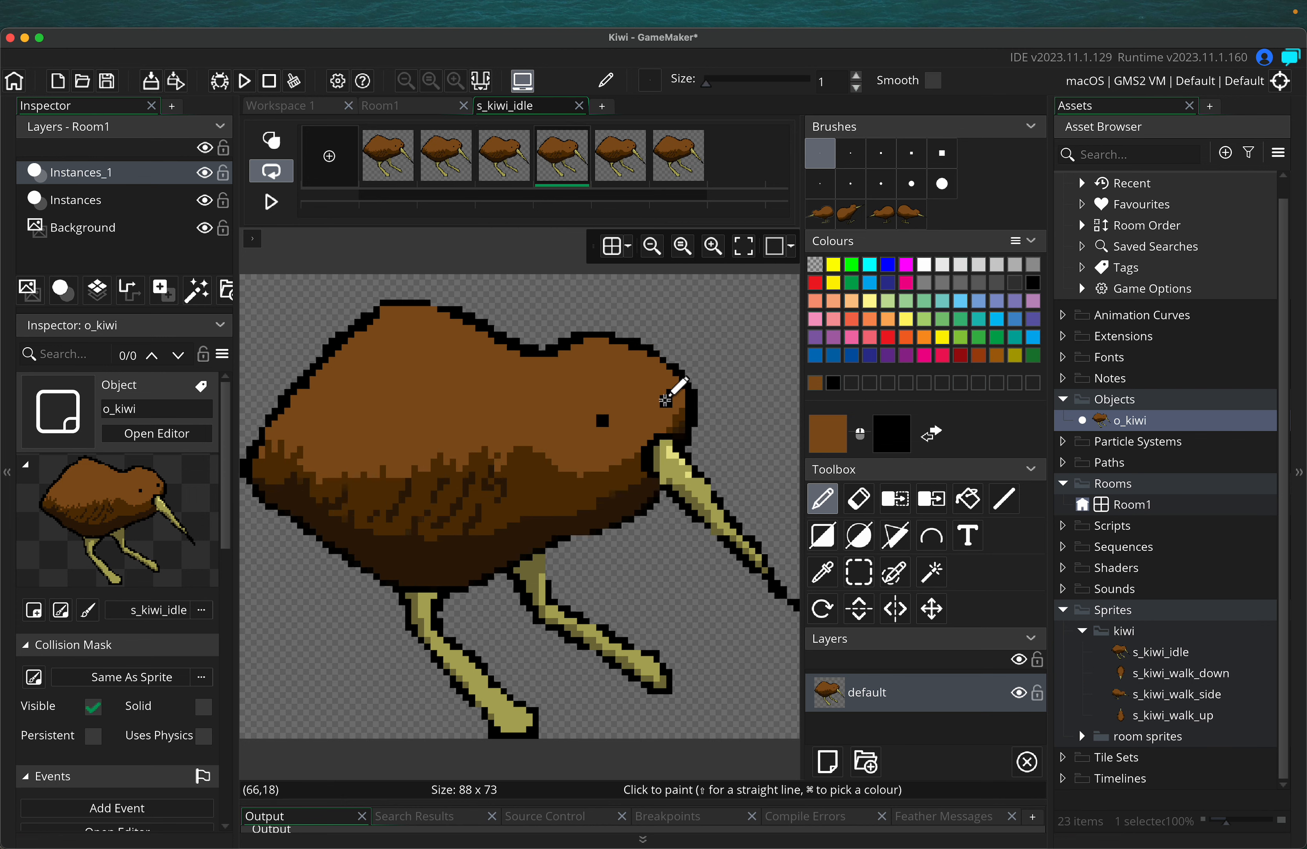
pyautogui.click(502, 165)
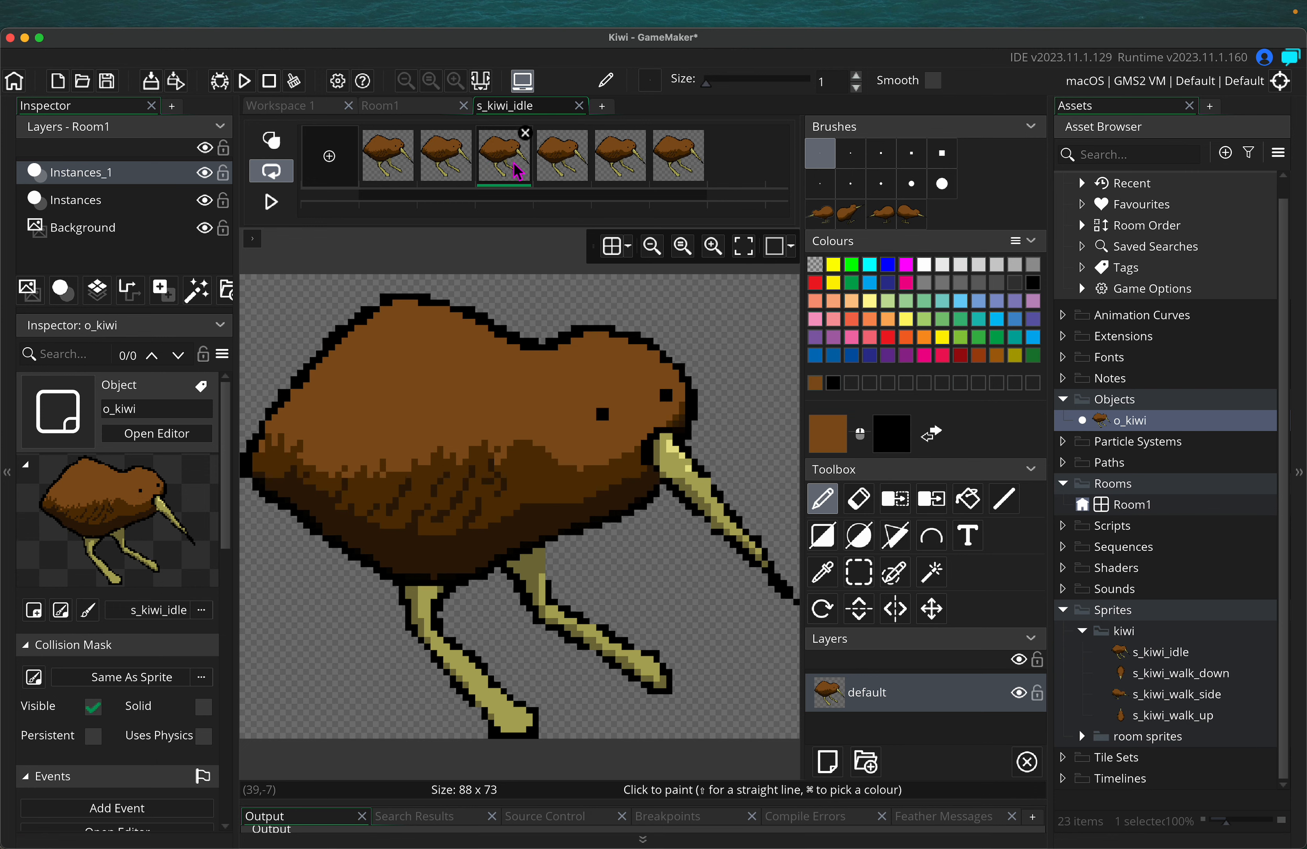
pyautogui.click(567, 163)
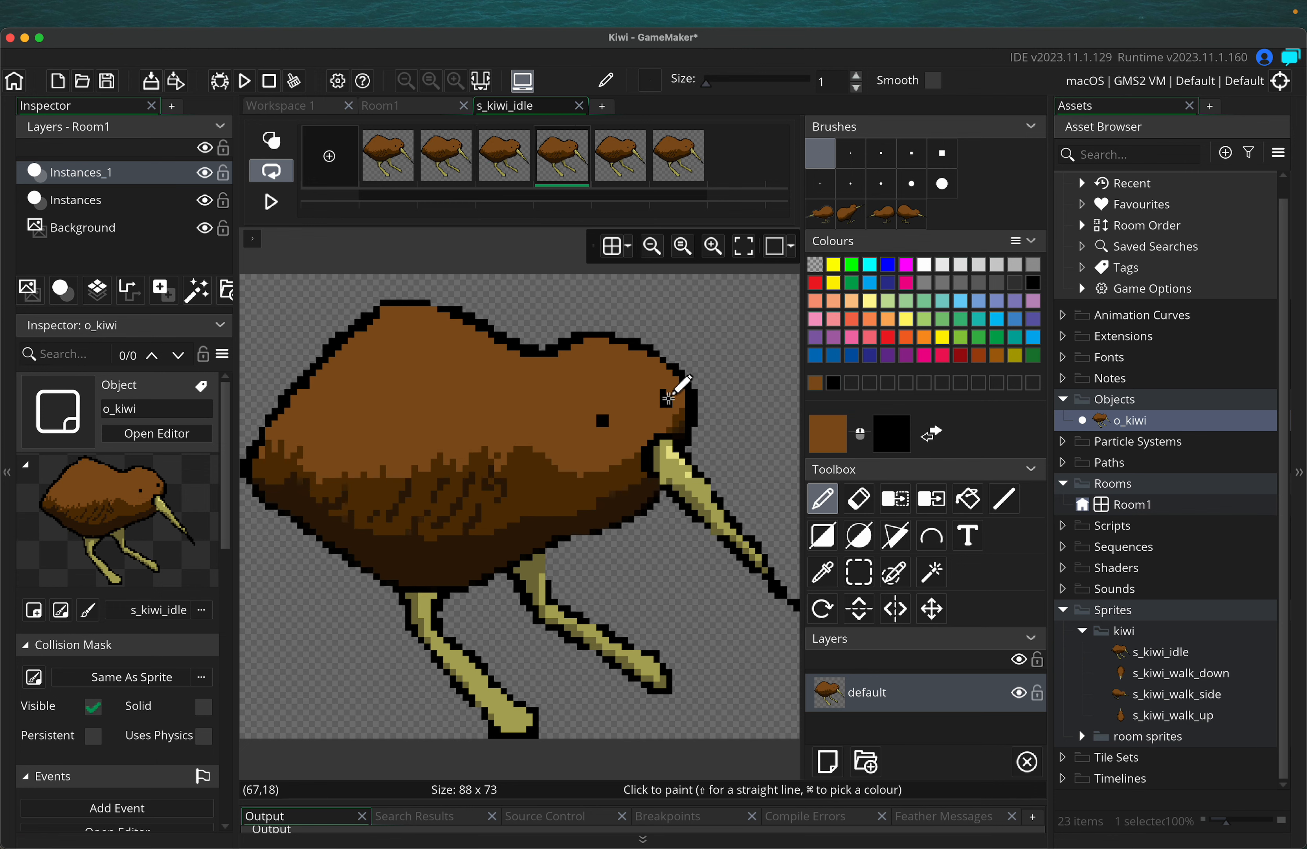
pyautogui.click(621, 175)
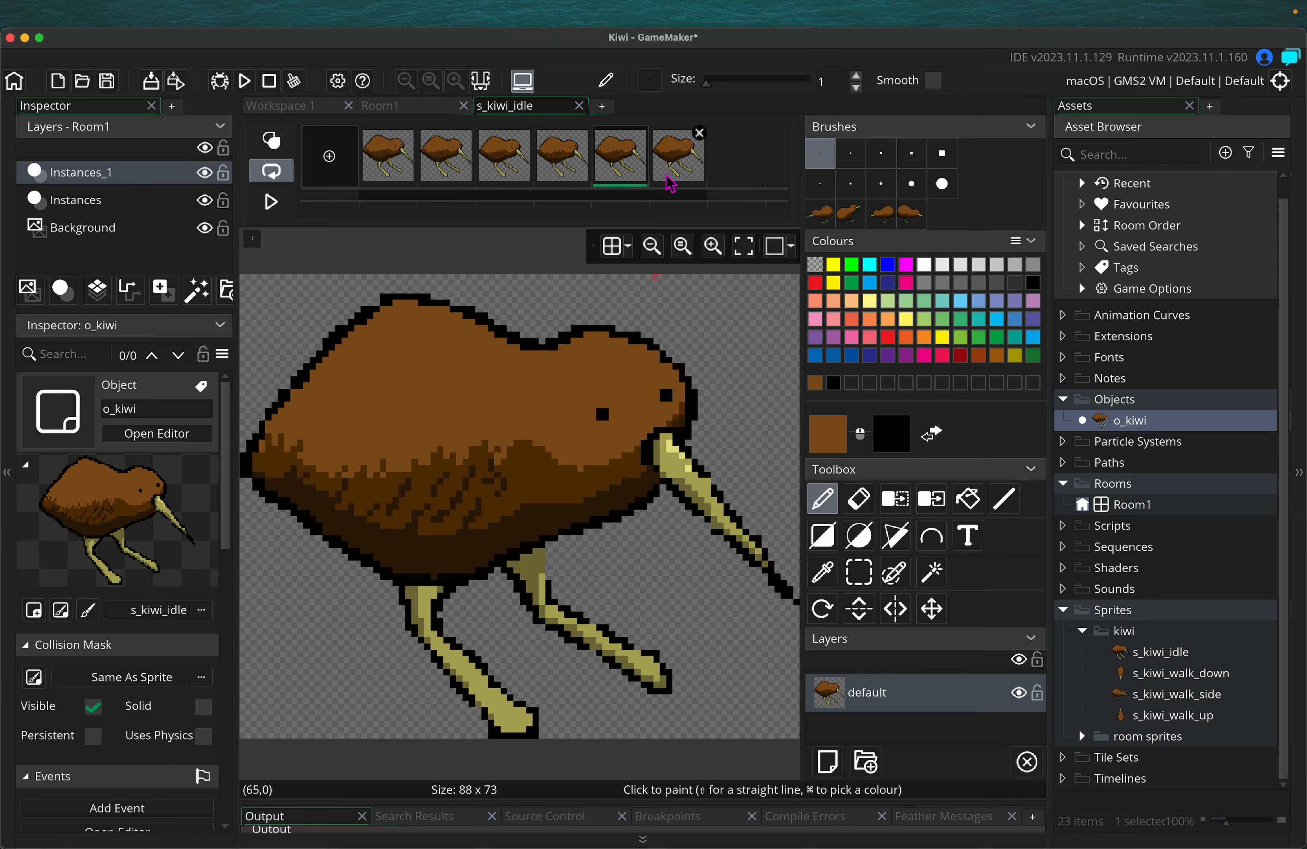
pyautogui.click(677, 175)
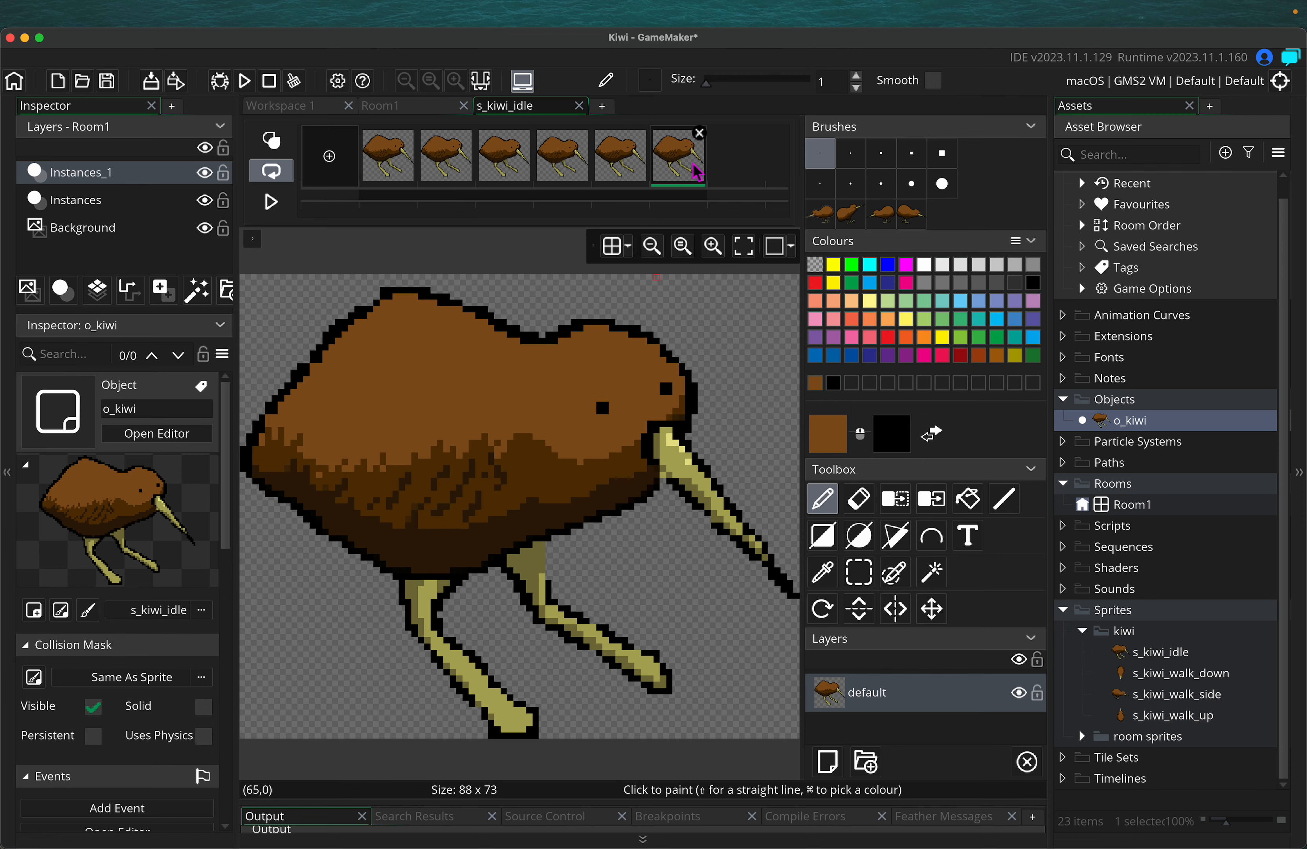
pyautogui.click(578, 105)
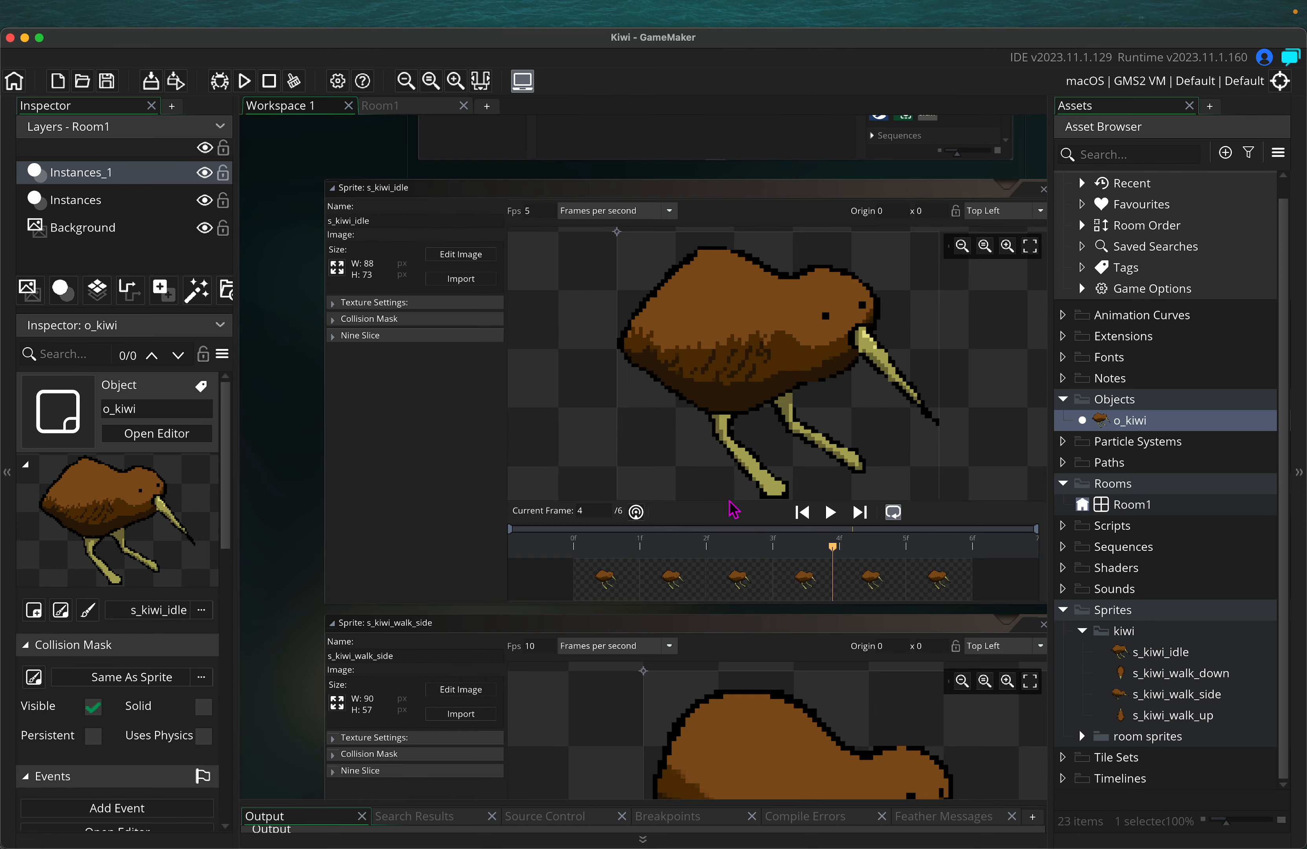
pyautogui.click(829, 512)
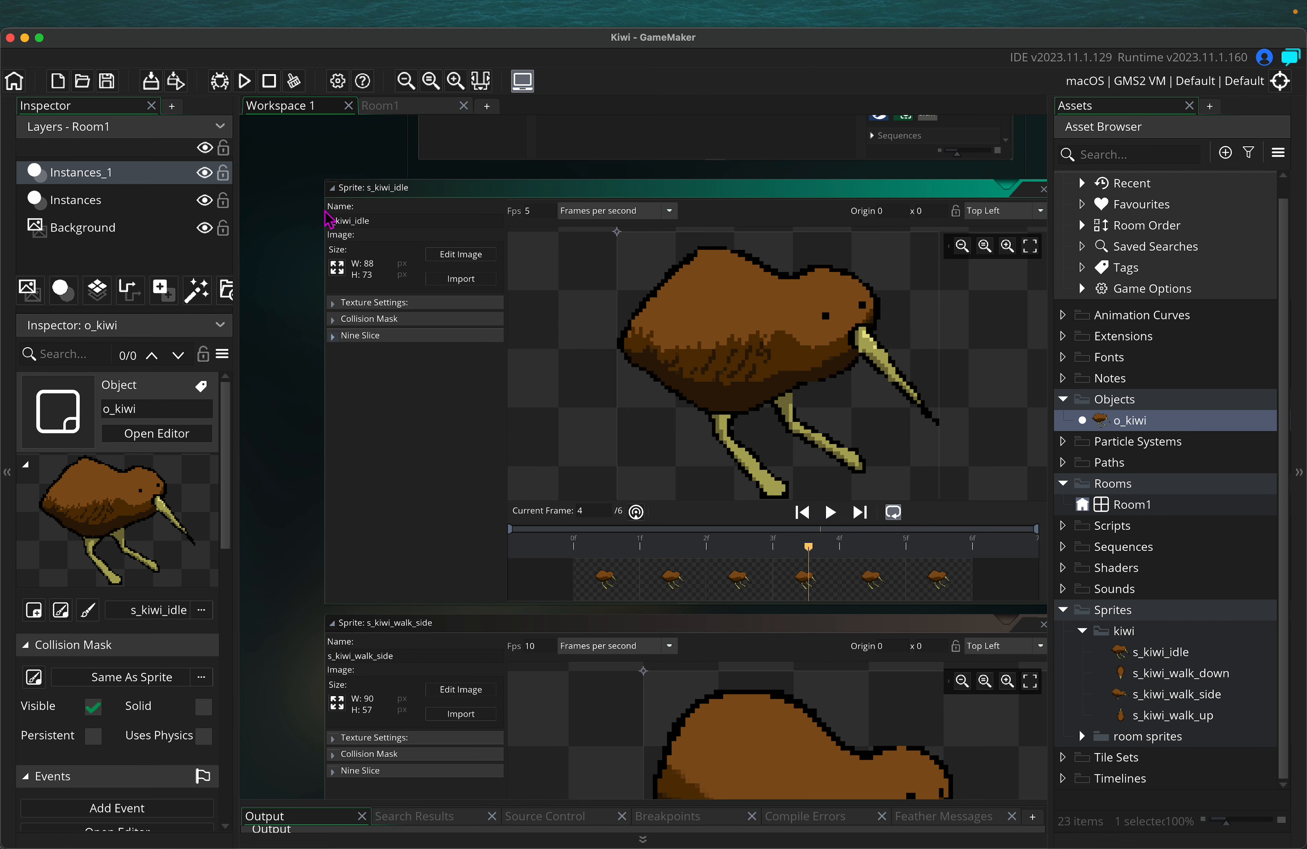
# Run the game and walk the resized kiwi right to the castle, back left, then up and down
pyautogui.click(244, 81)
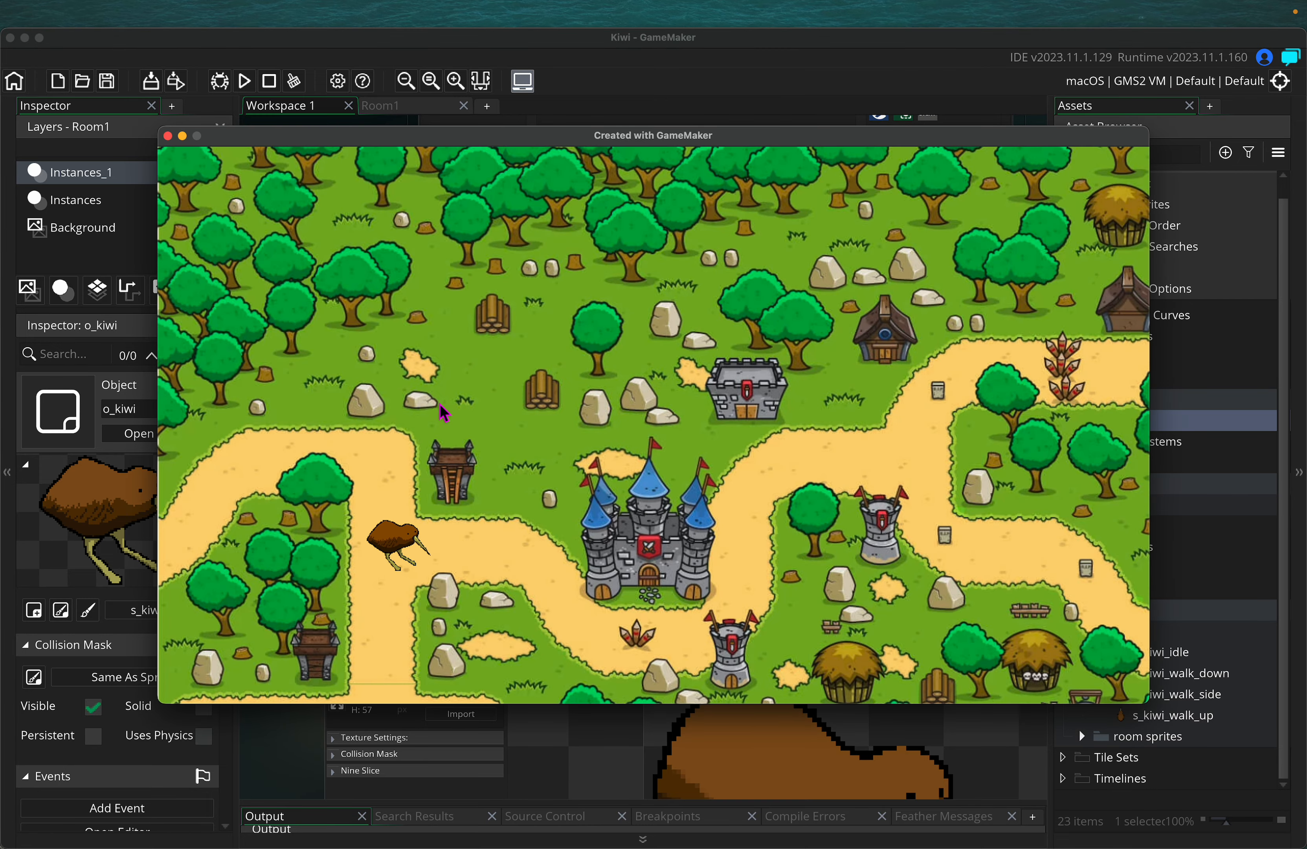
pyautogui.press('Right')
pyautogui.press('Right')
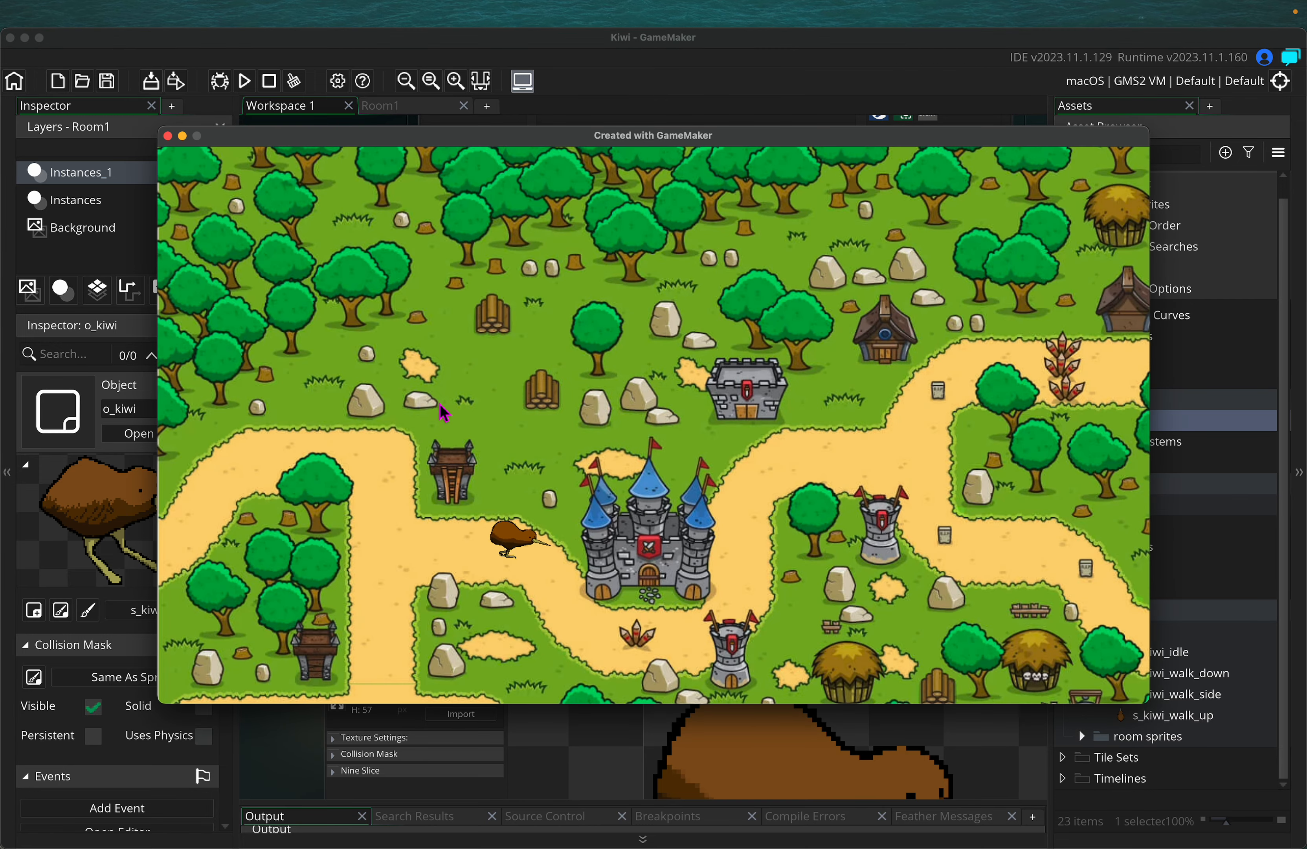
pyautogui.press('Right')
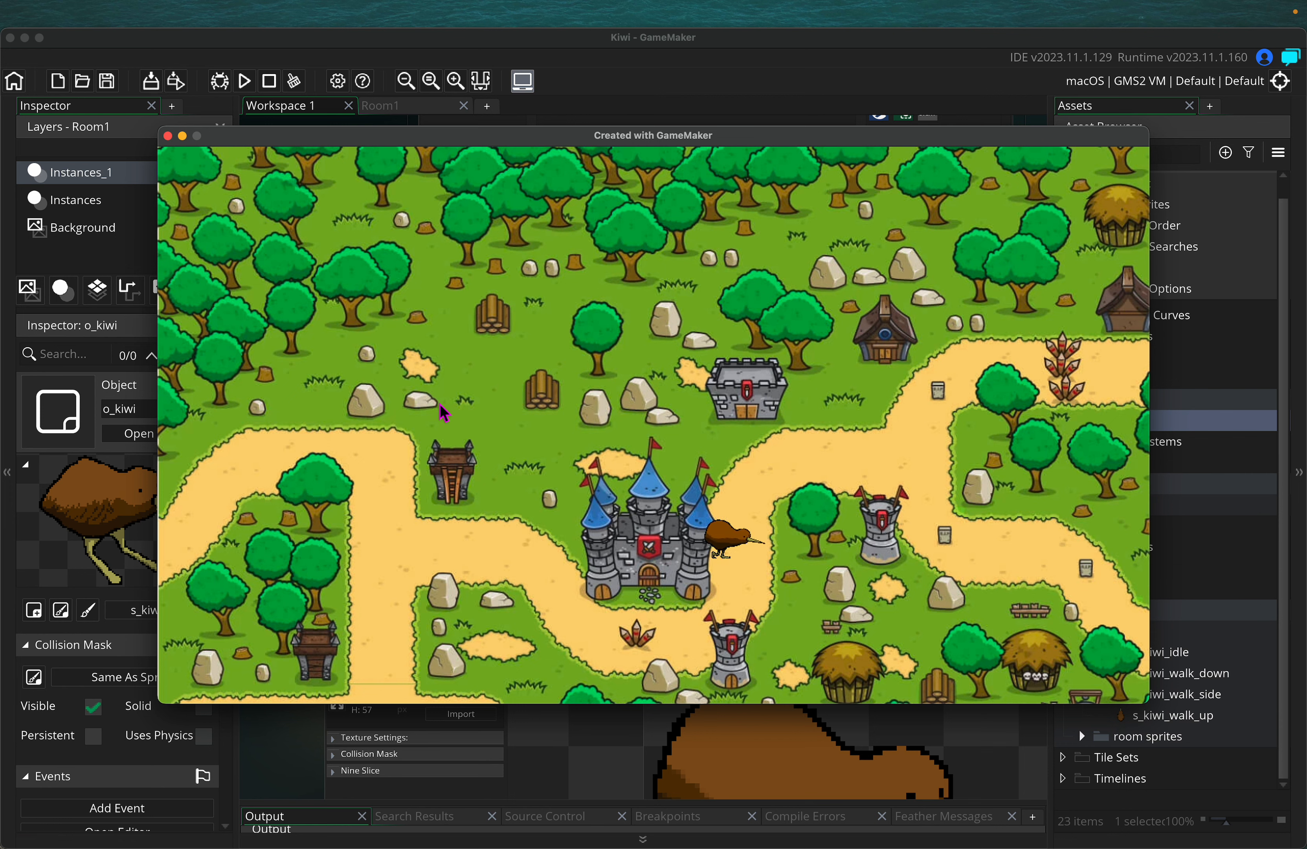
pyautogui.press('Left')
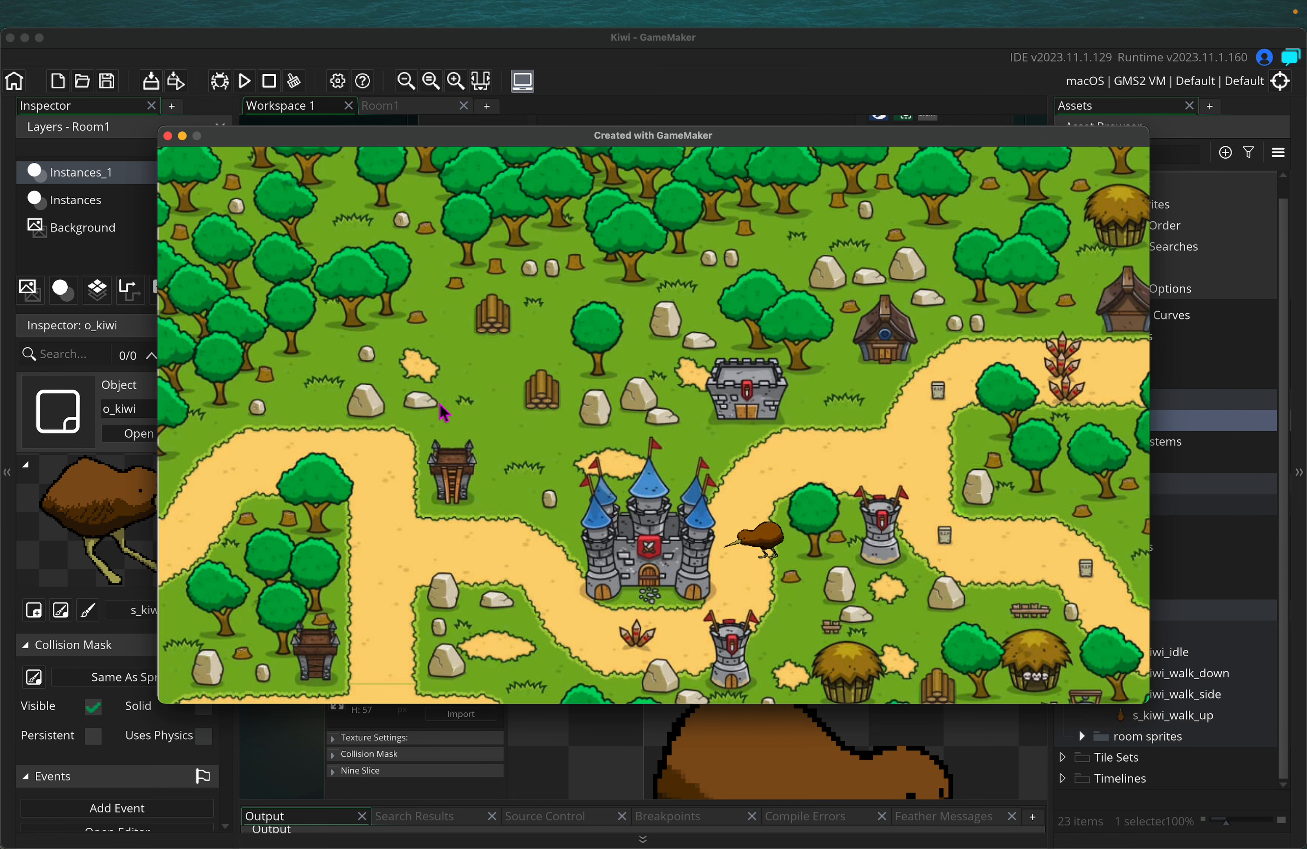
pyautogui.press('Left')
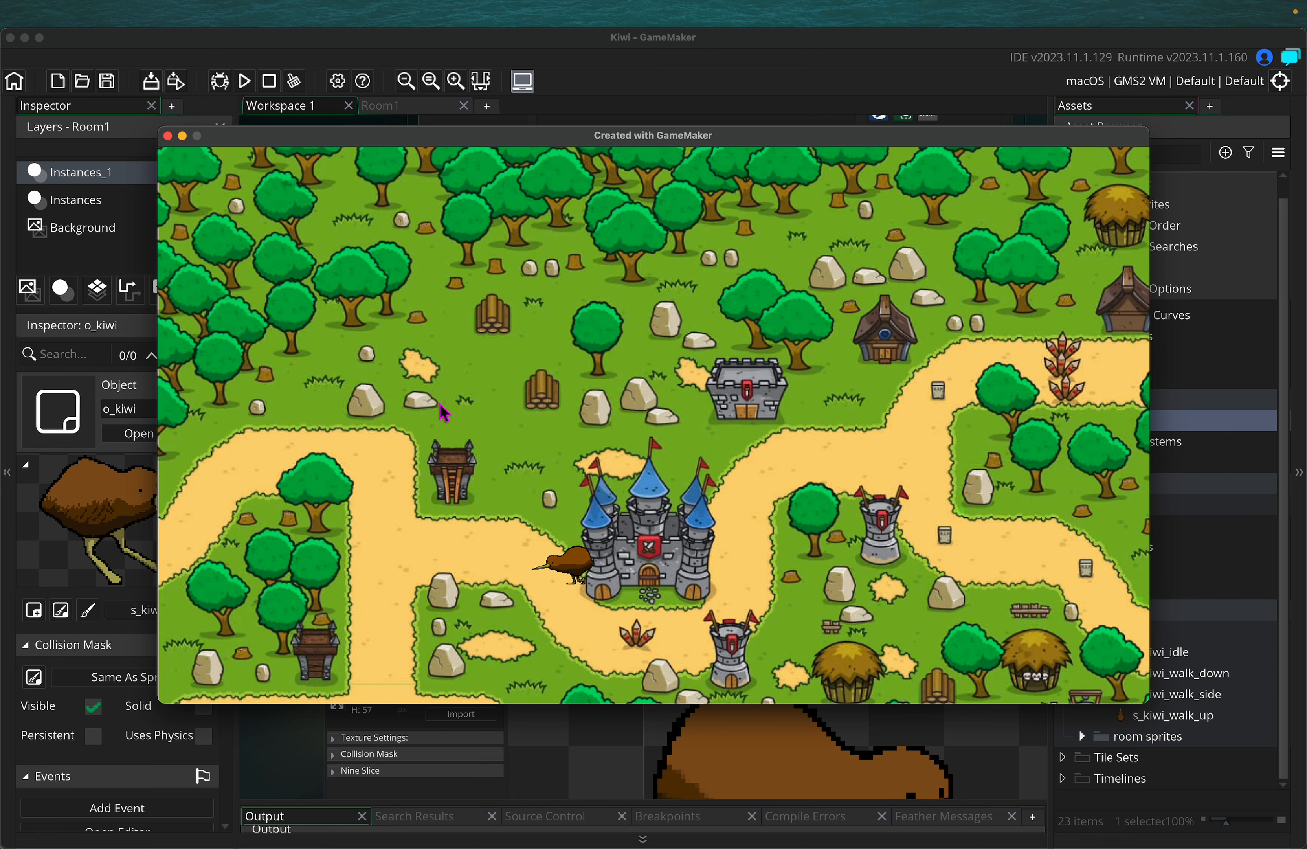
pyautogui.press('Up')
pyautogui.press('Down')
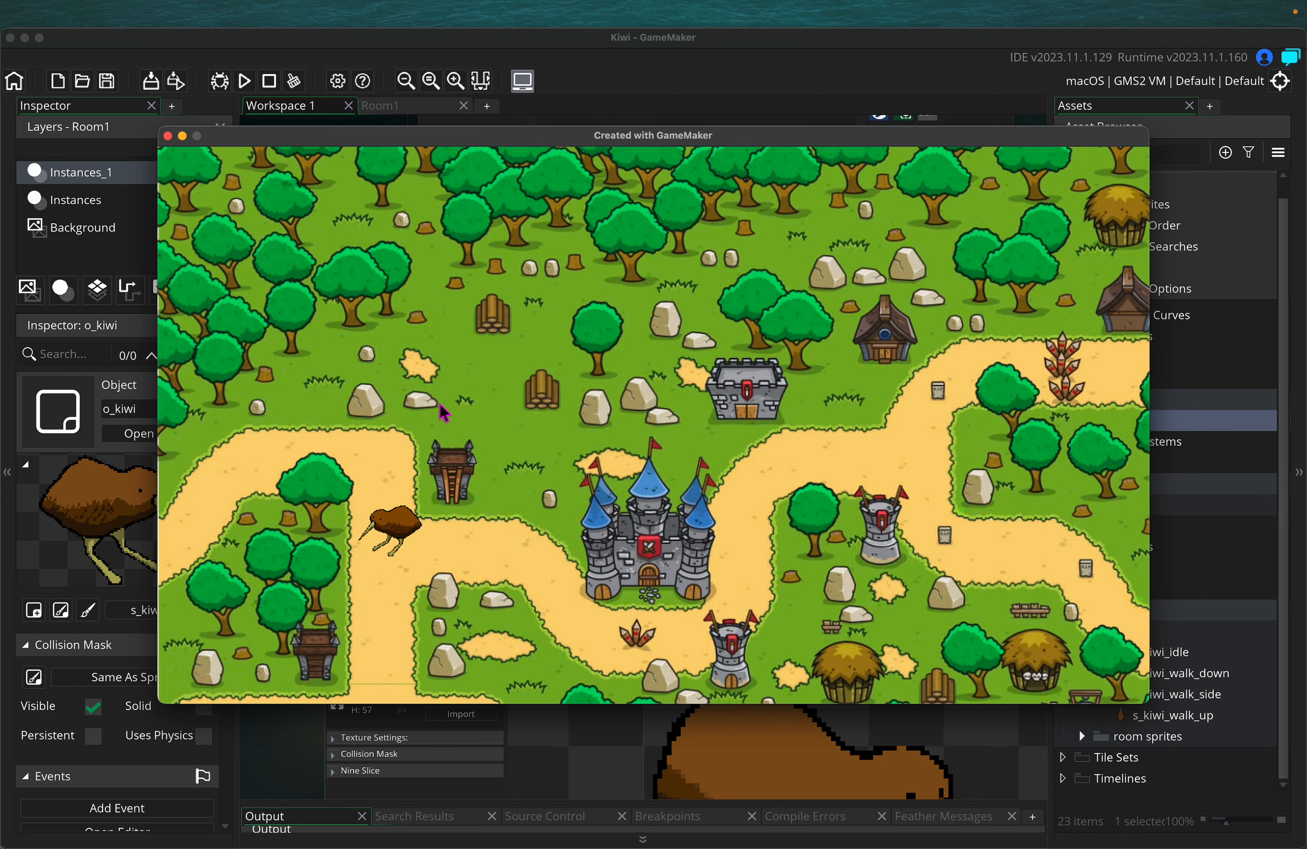
pyautogui.press('Right')
pyautogui.press('Left')
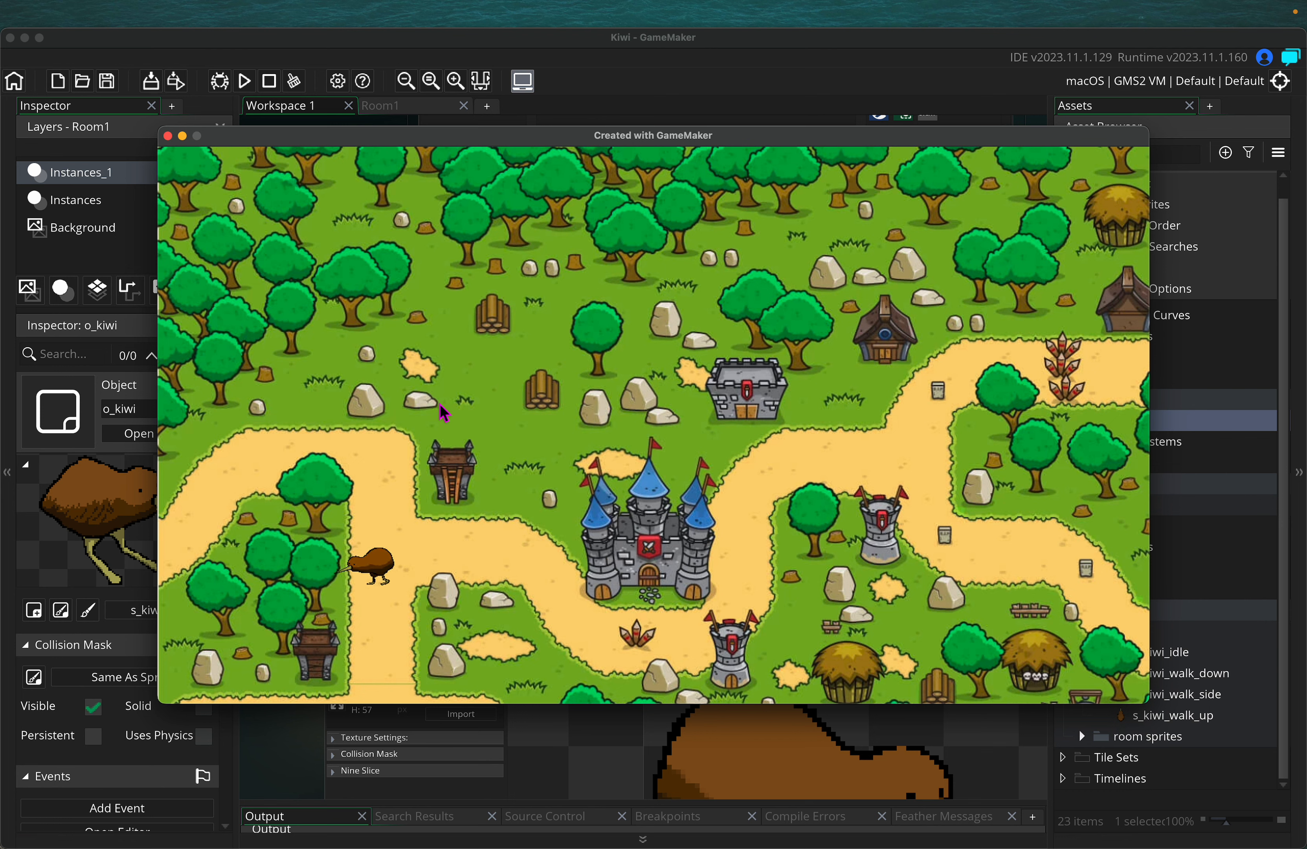
pyautogui.press('Down')
pyautogui.press('Up')
pyautogui.press('Down')
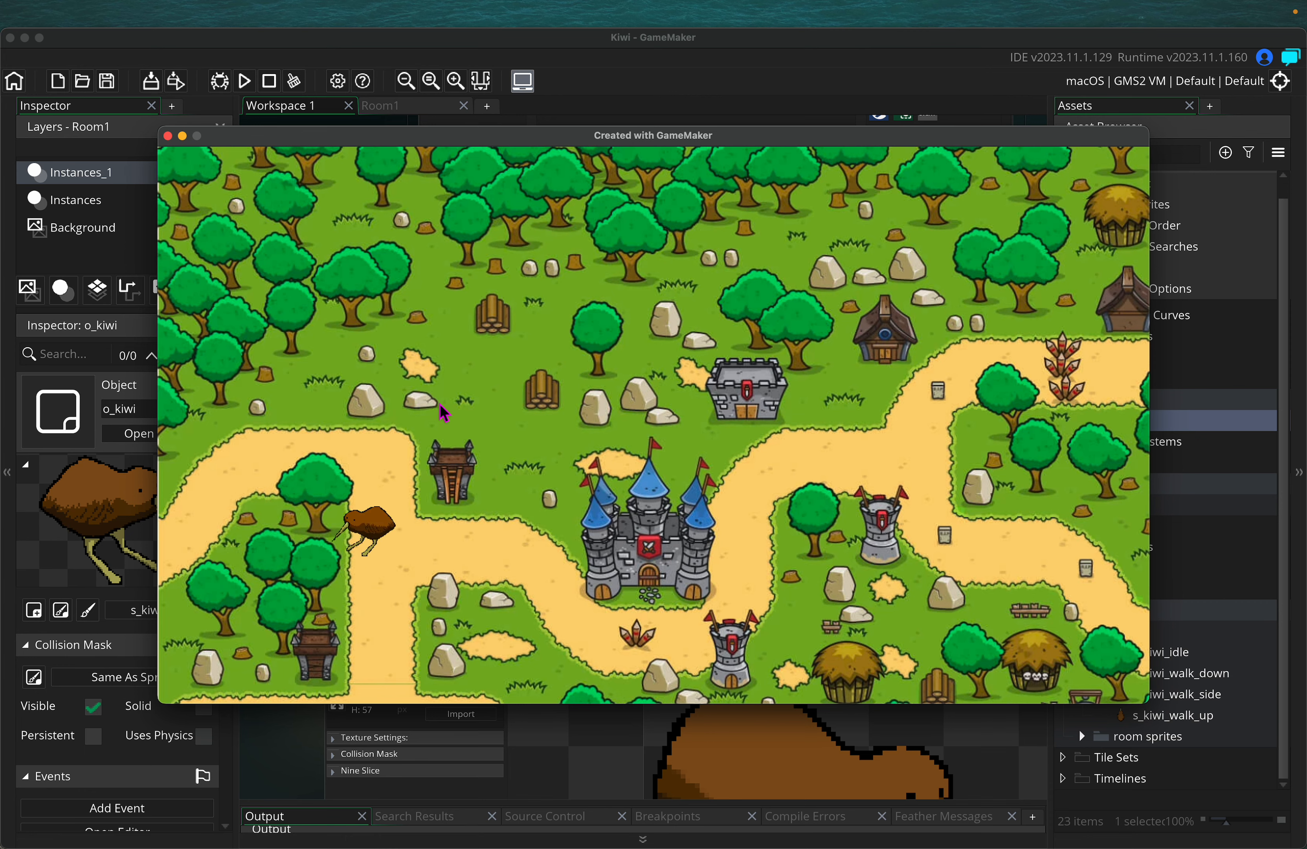
pyautogui.press('Up')
pyautogui.press('Up')
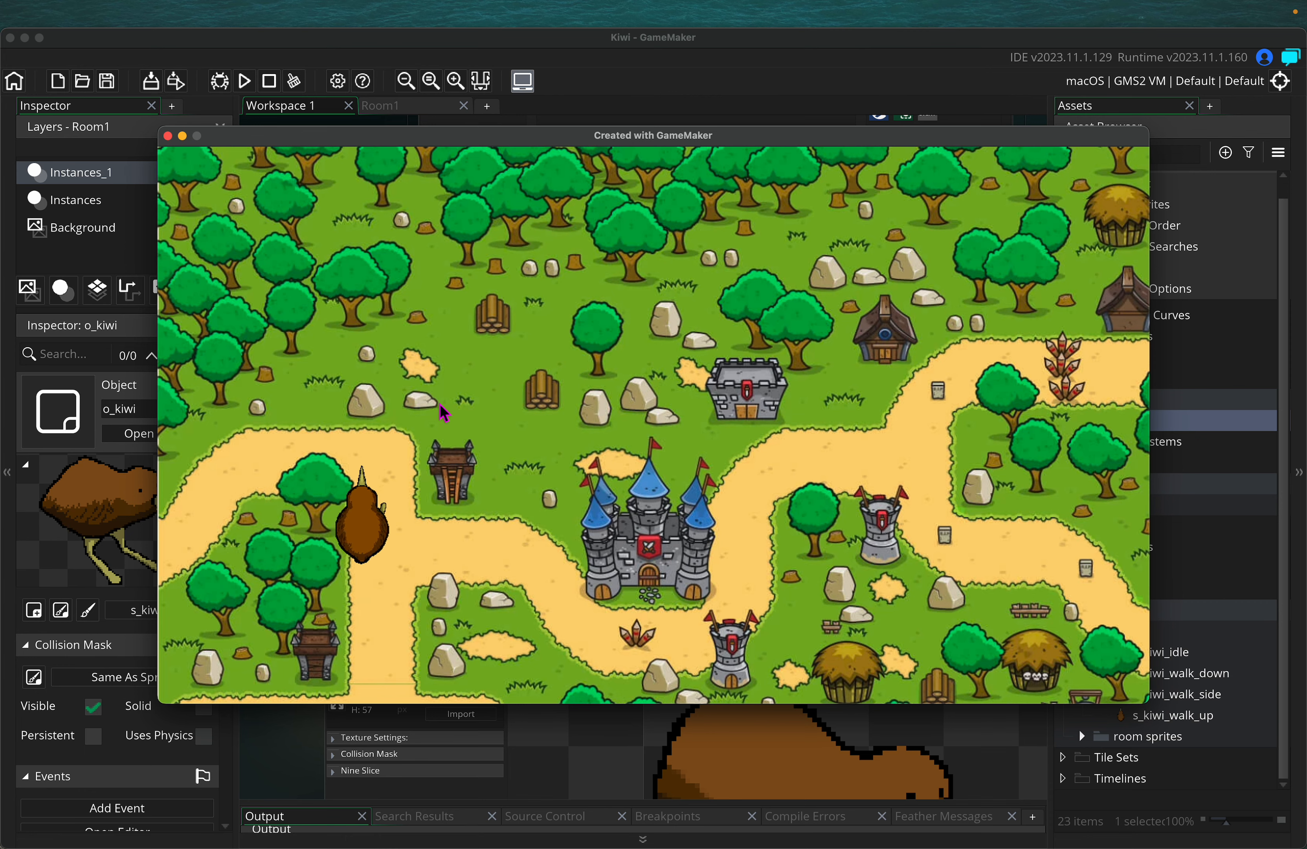
# Close the game window and scroll down to the s_kiwi_walk_up sprite editor
pyautogui.press('Left')
pyautogui.click(168, 136)
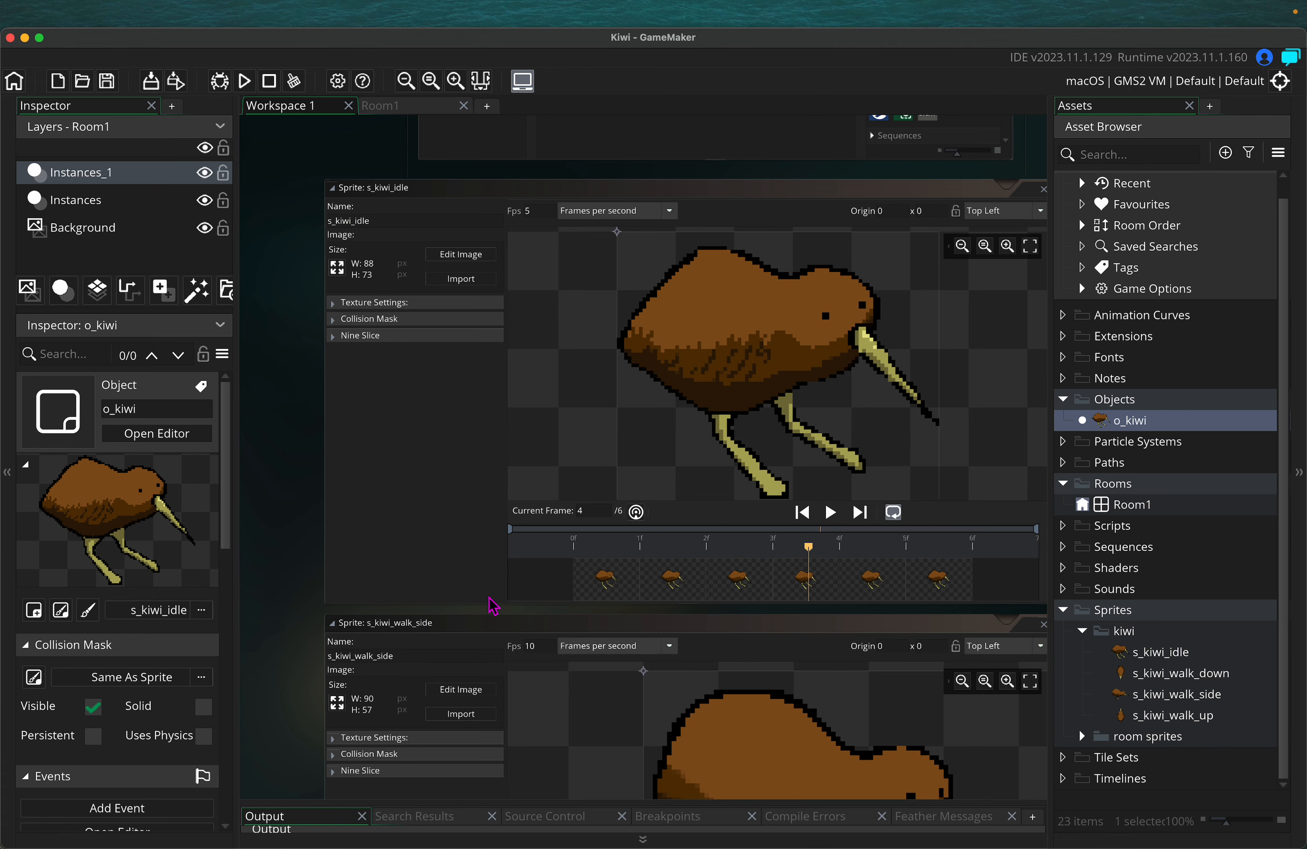
pyautogui.scroll(-5, 280, 581)
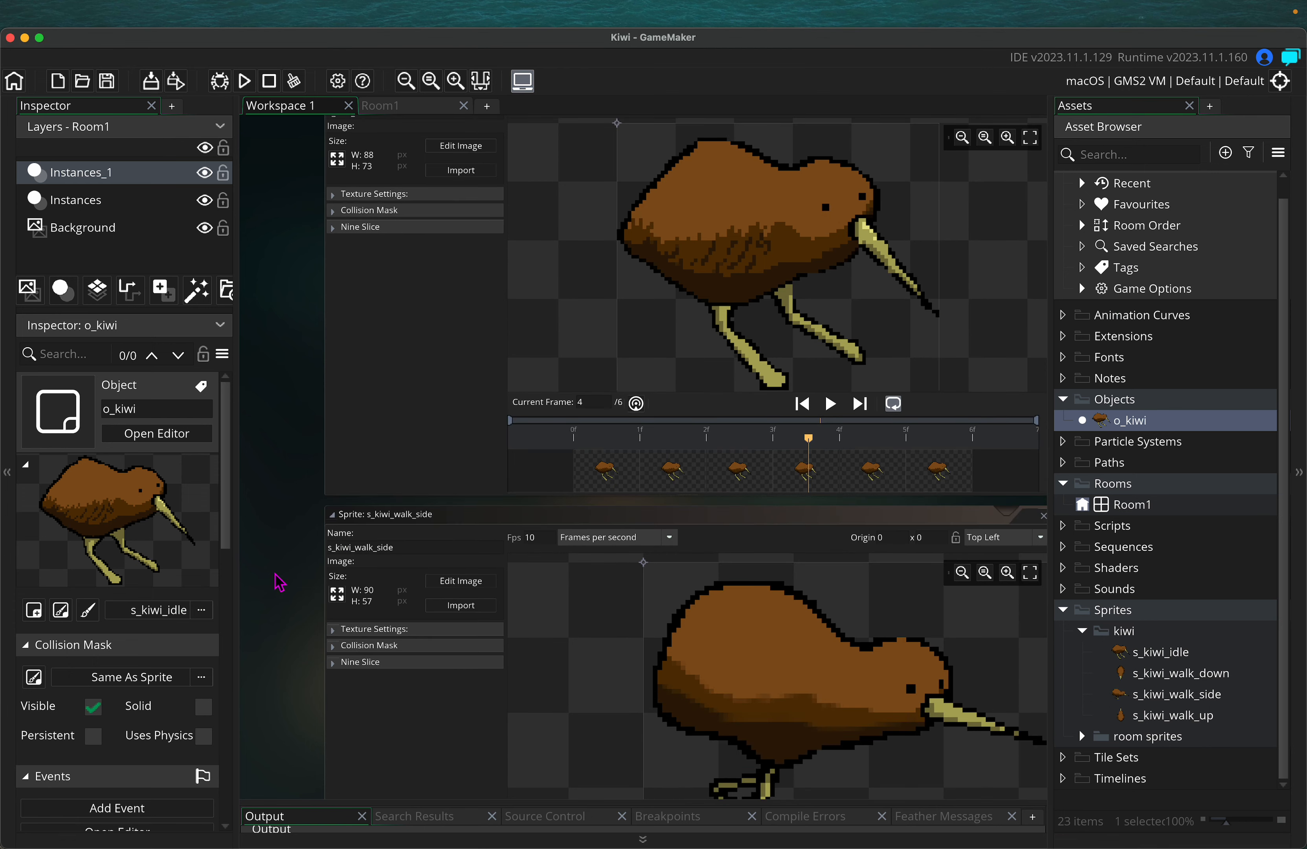
pyautogui.scroll(-8, 279, 582)
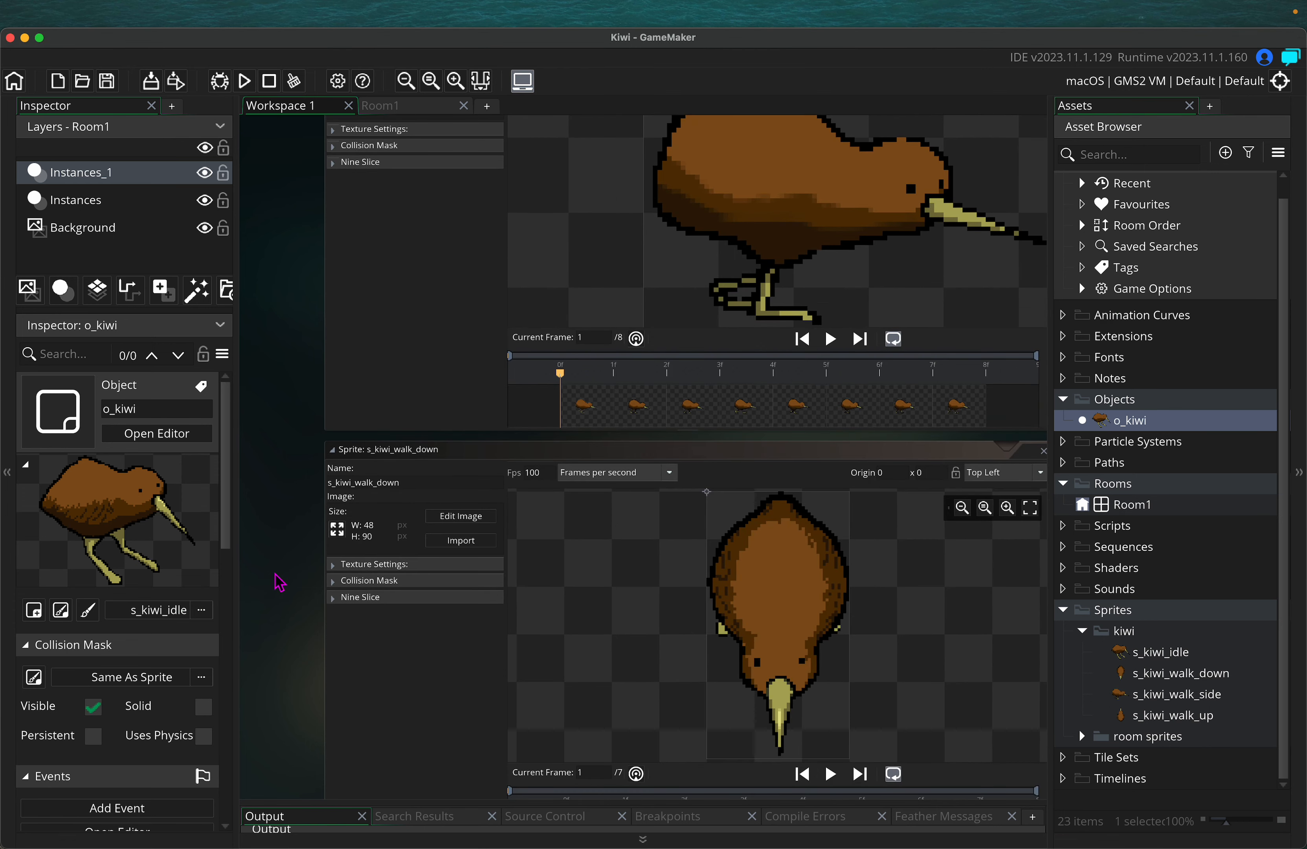
pyautogui.scroll(-1, 279, 582)
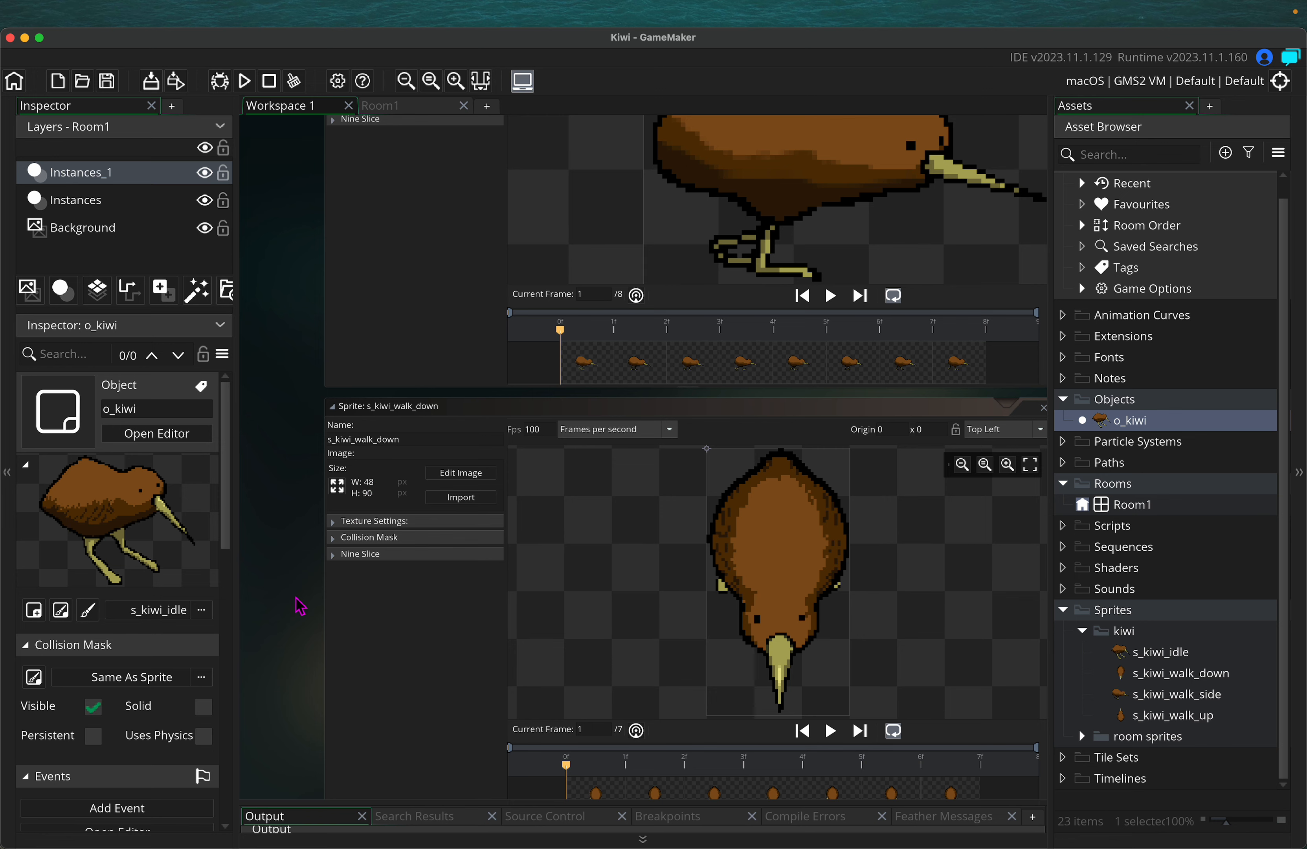
pyautogui.scroll(-11, 299, 605)
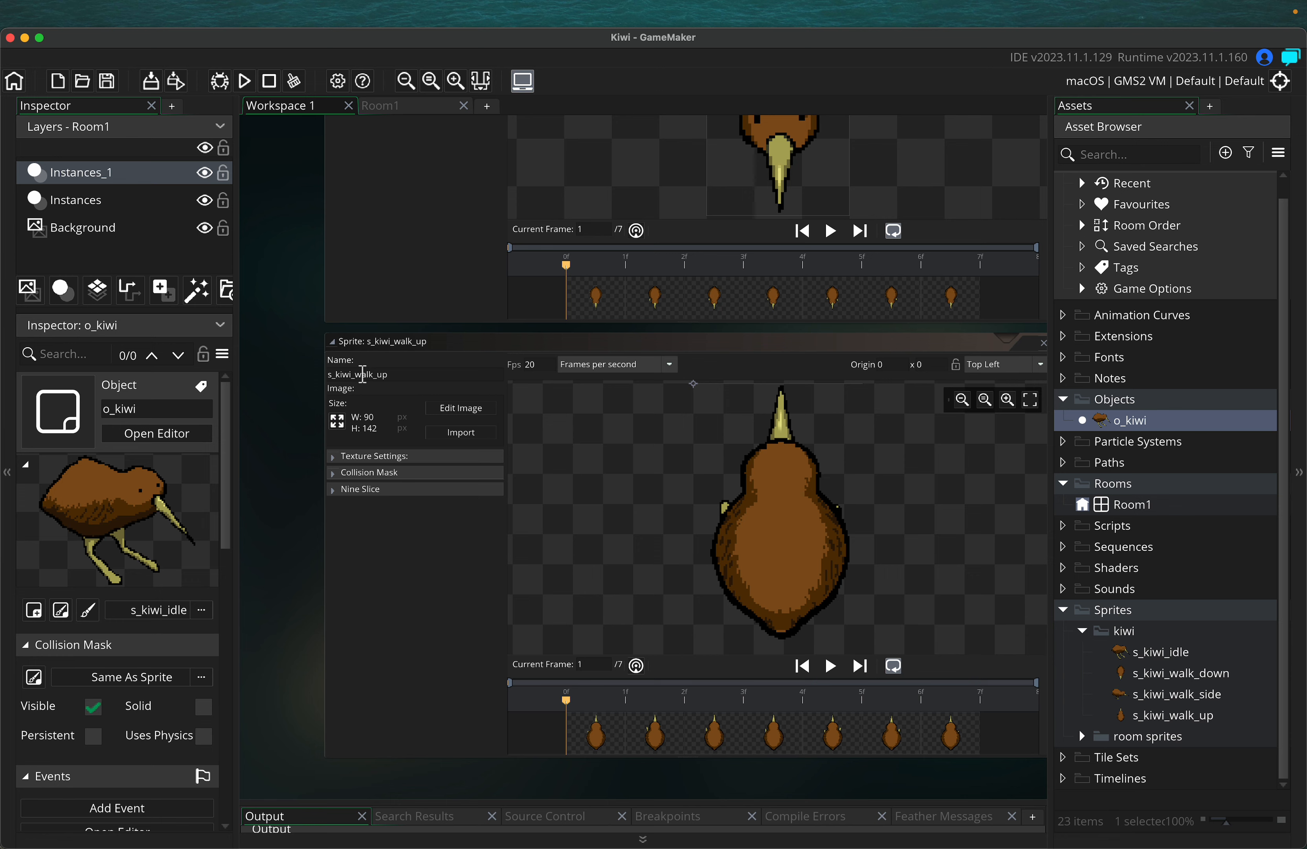
# In s_kiwi_walk_up's resize settings, try width 48 (height 76) and toggle the aspect-ratio lock off and on
pyautogui.click(340, 424)
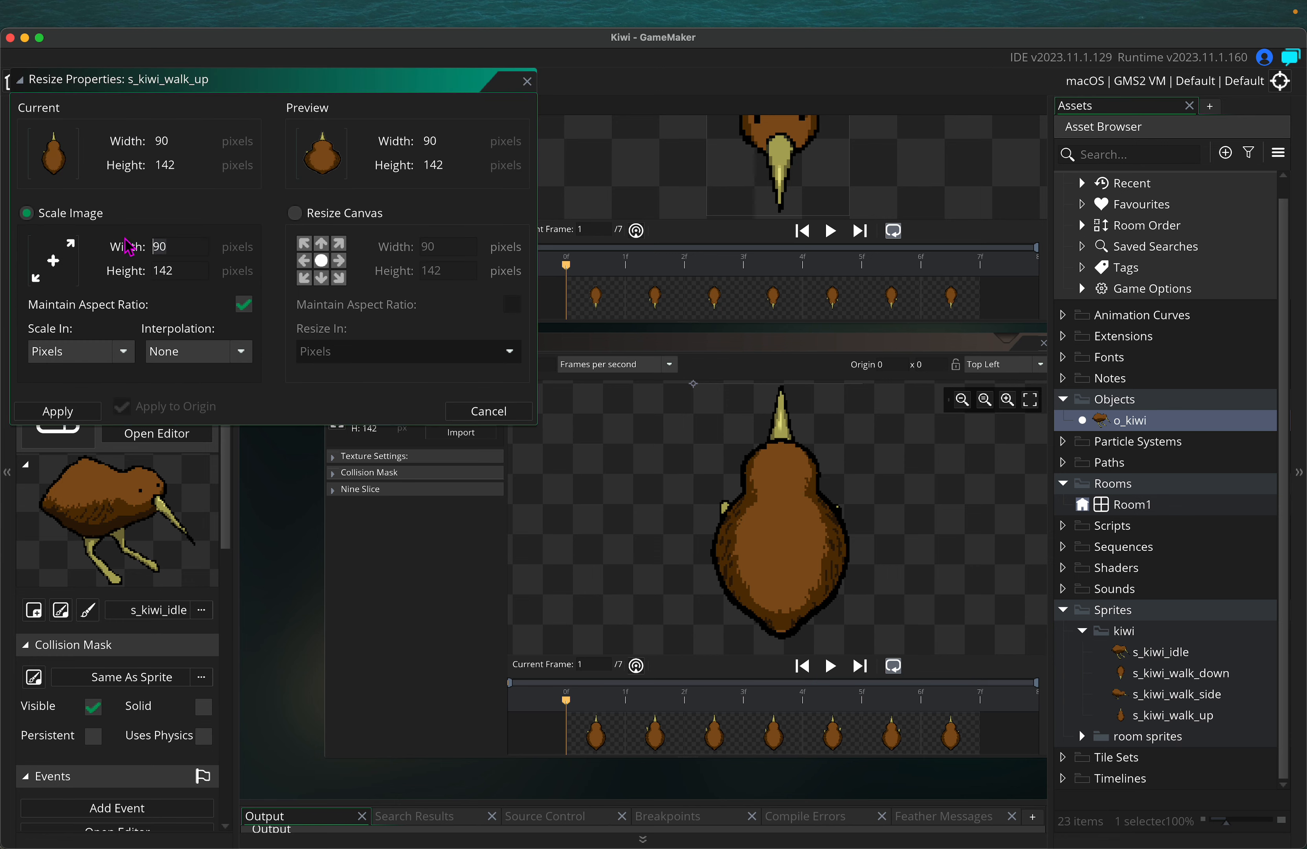
pyautogui.click(179, 273)
pyautogui.click(244, 304)
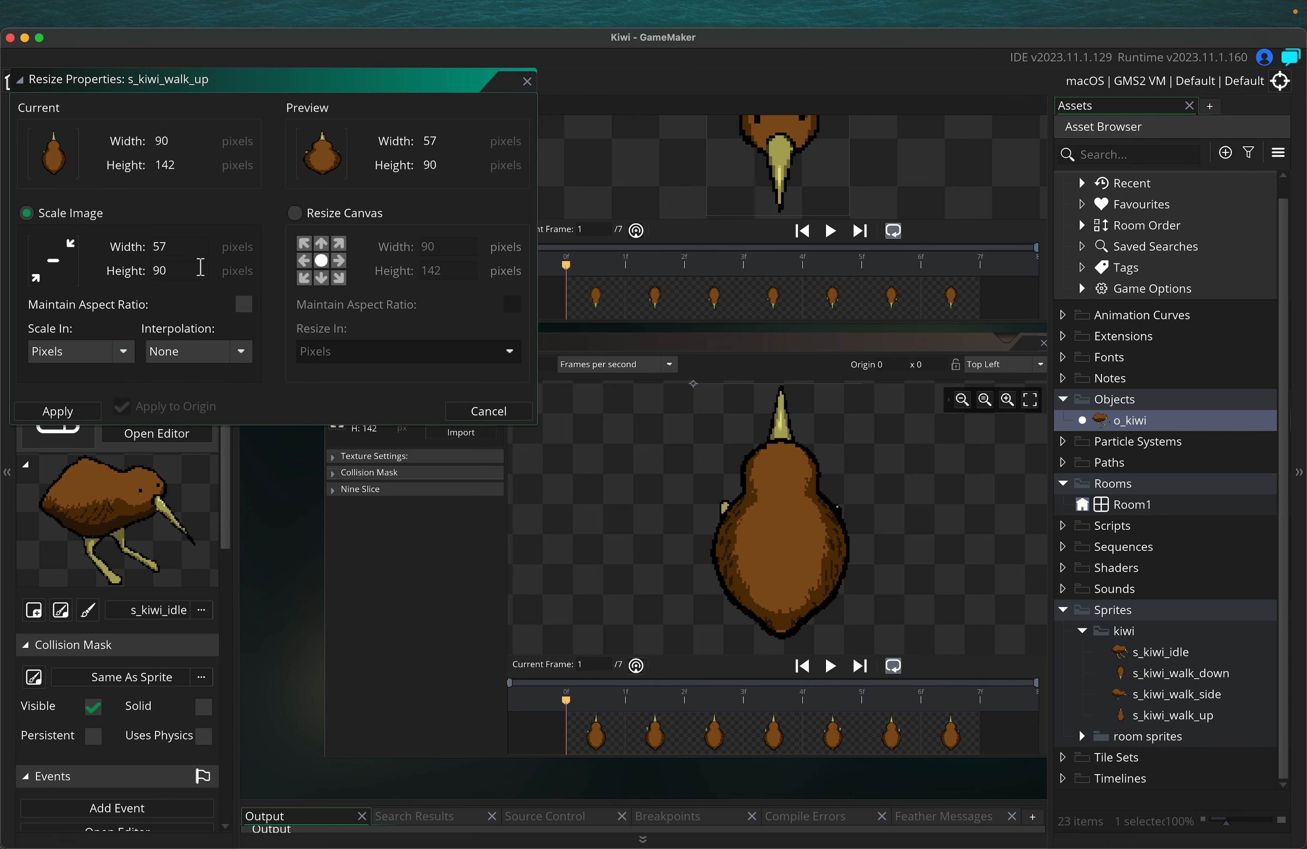
pyautogui.click(244, 304)
# Cancel and reopen s_kiwi_walk_up's resize settings, trying a locked-ratio scaled width of 48
pyautogui.click(471, 412)
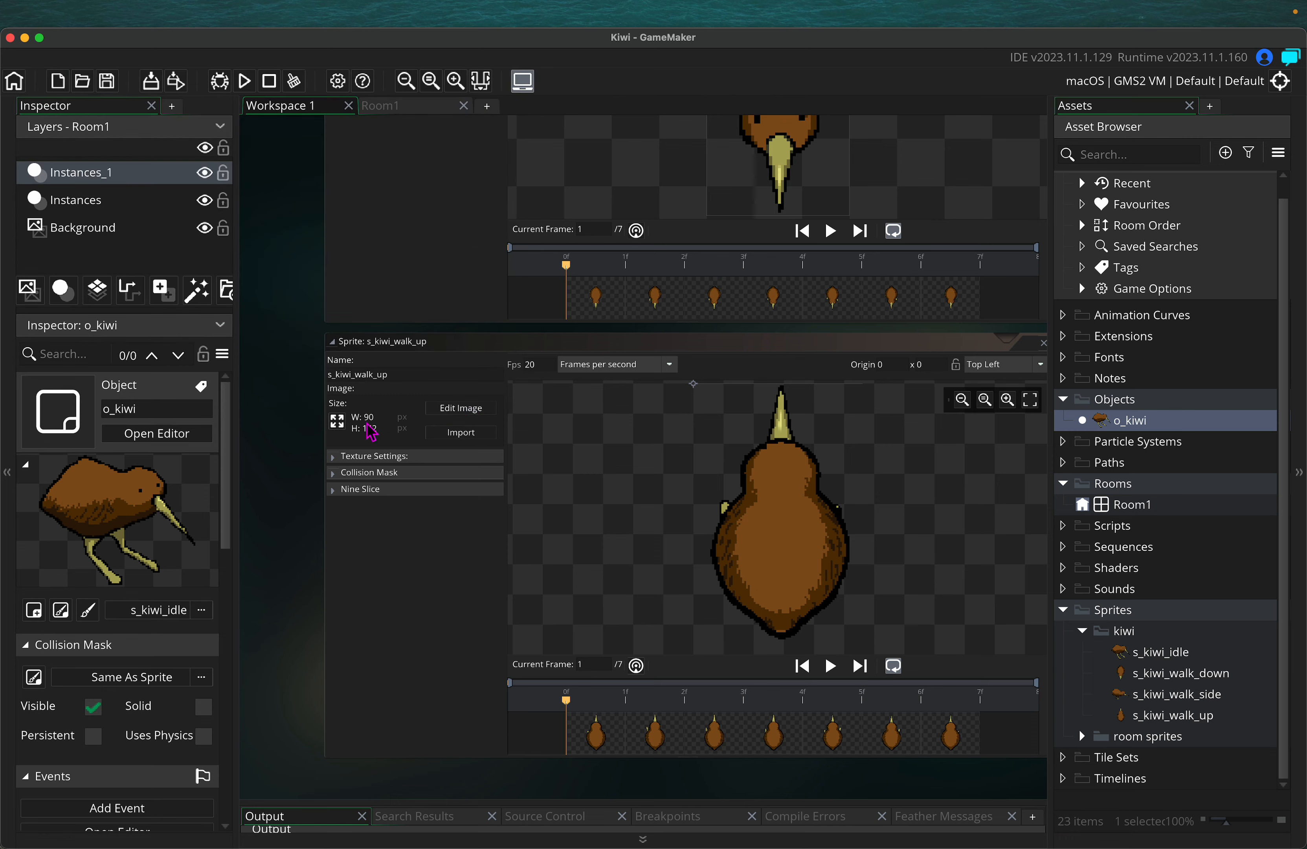
pyautogui.click(341, 425)
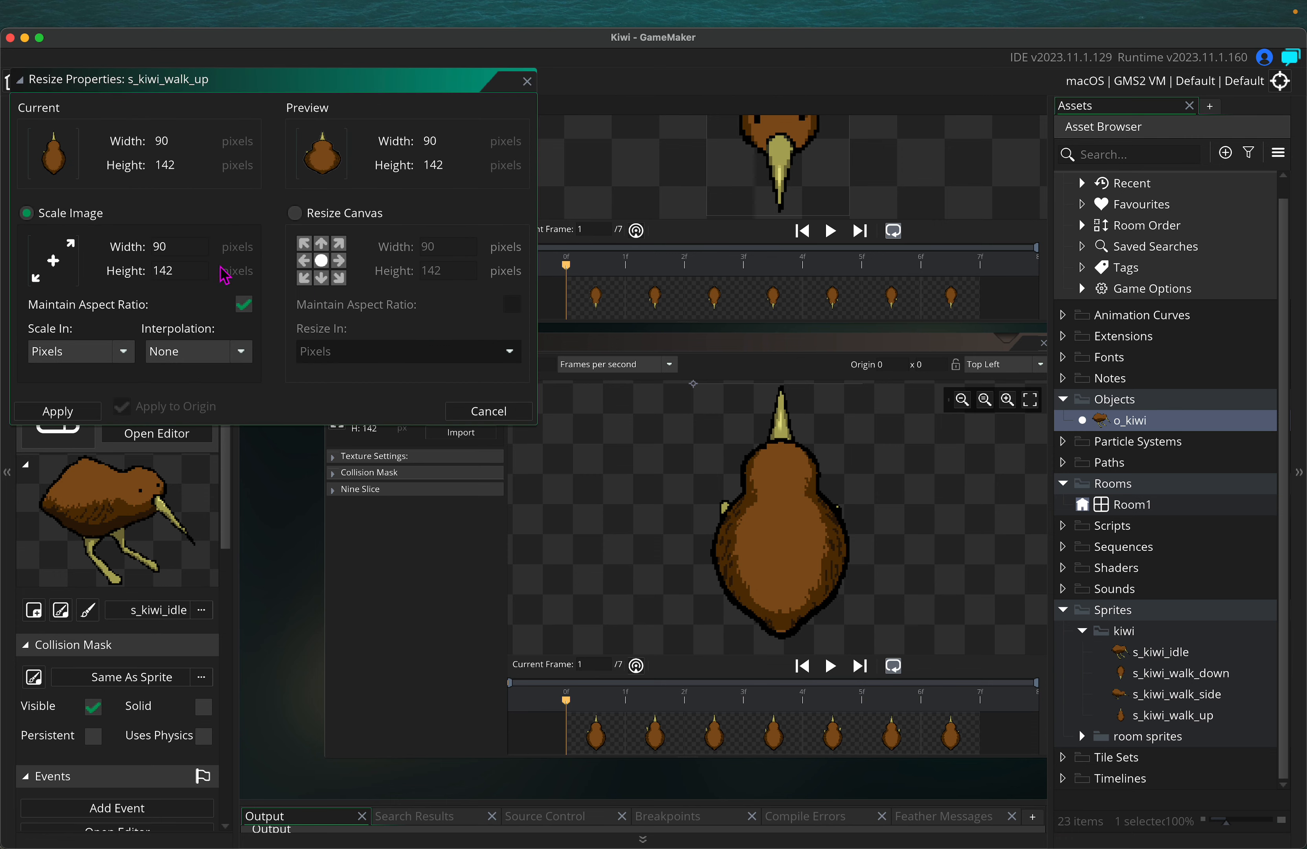
pyautogui.click(288, 217)
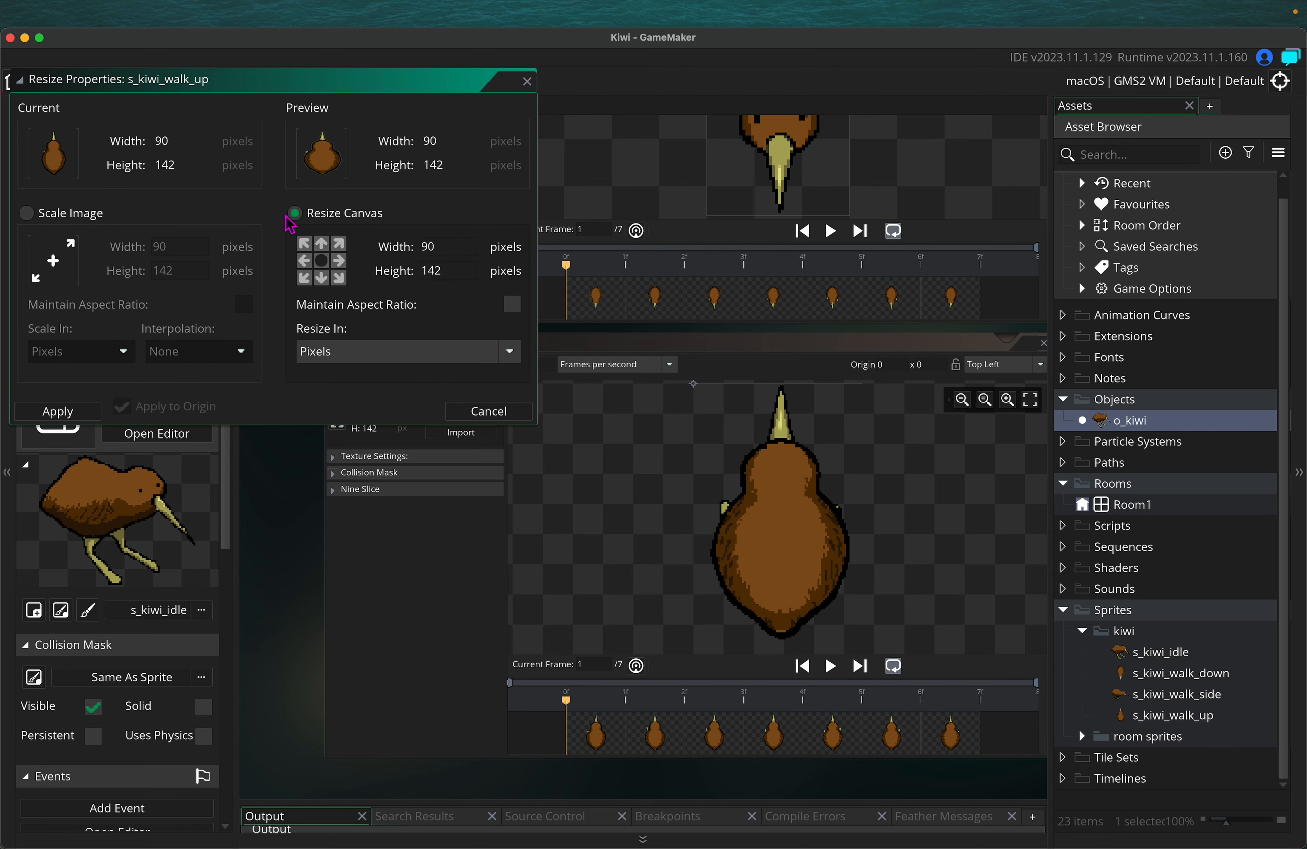
pyautogui.click(26, 212)
pyautogui.click(244, 305)
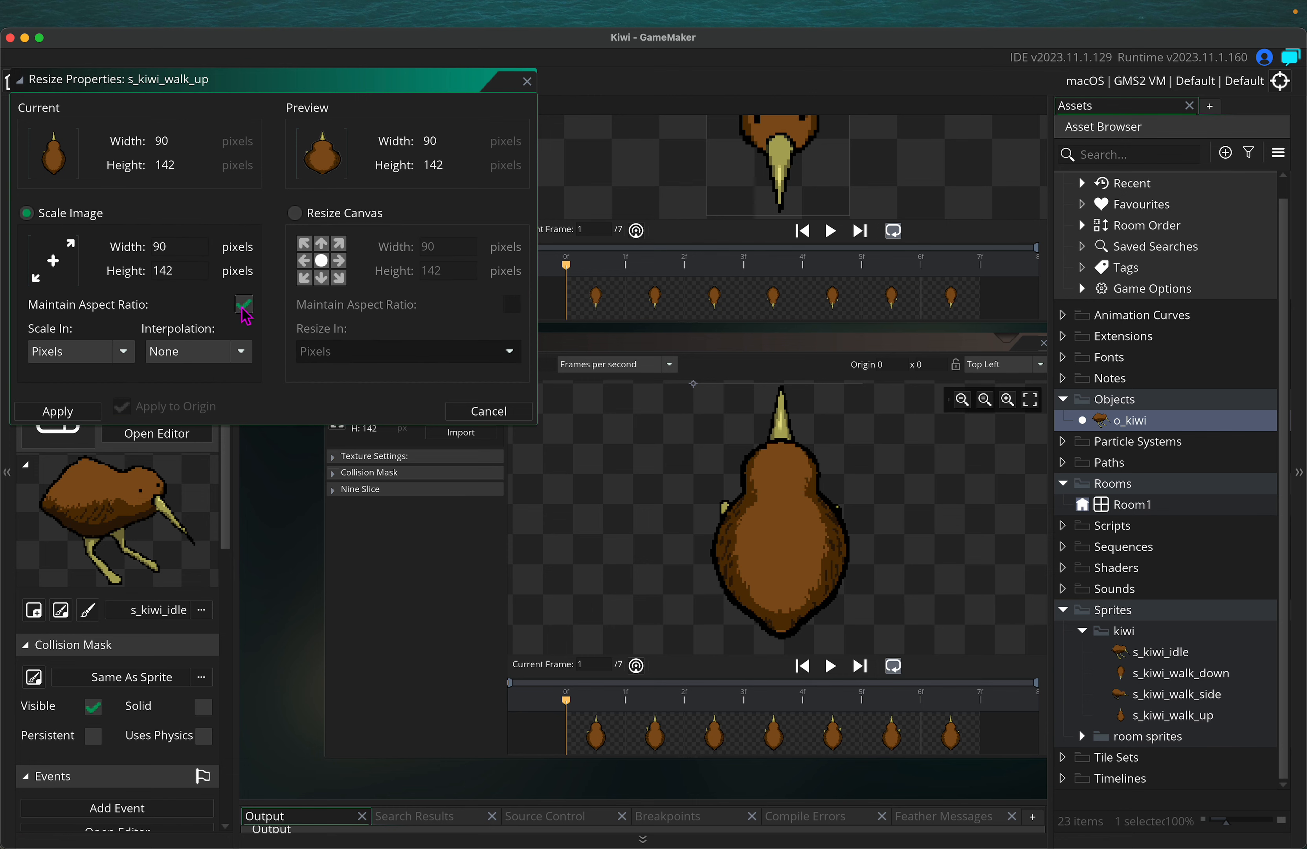
pyautogui.click(181, 253)
pyautogui.click(192, 269)
# Move the resize dialog aside and experiment with canvas size values of width 48 and height 90
pyautogui.moveTo(293, 82); pyautogui.dragTo(448, 360)
pyautogui.scroll(5, 456, 268)
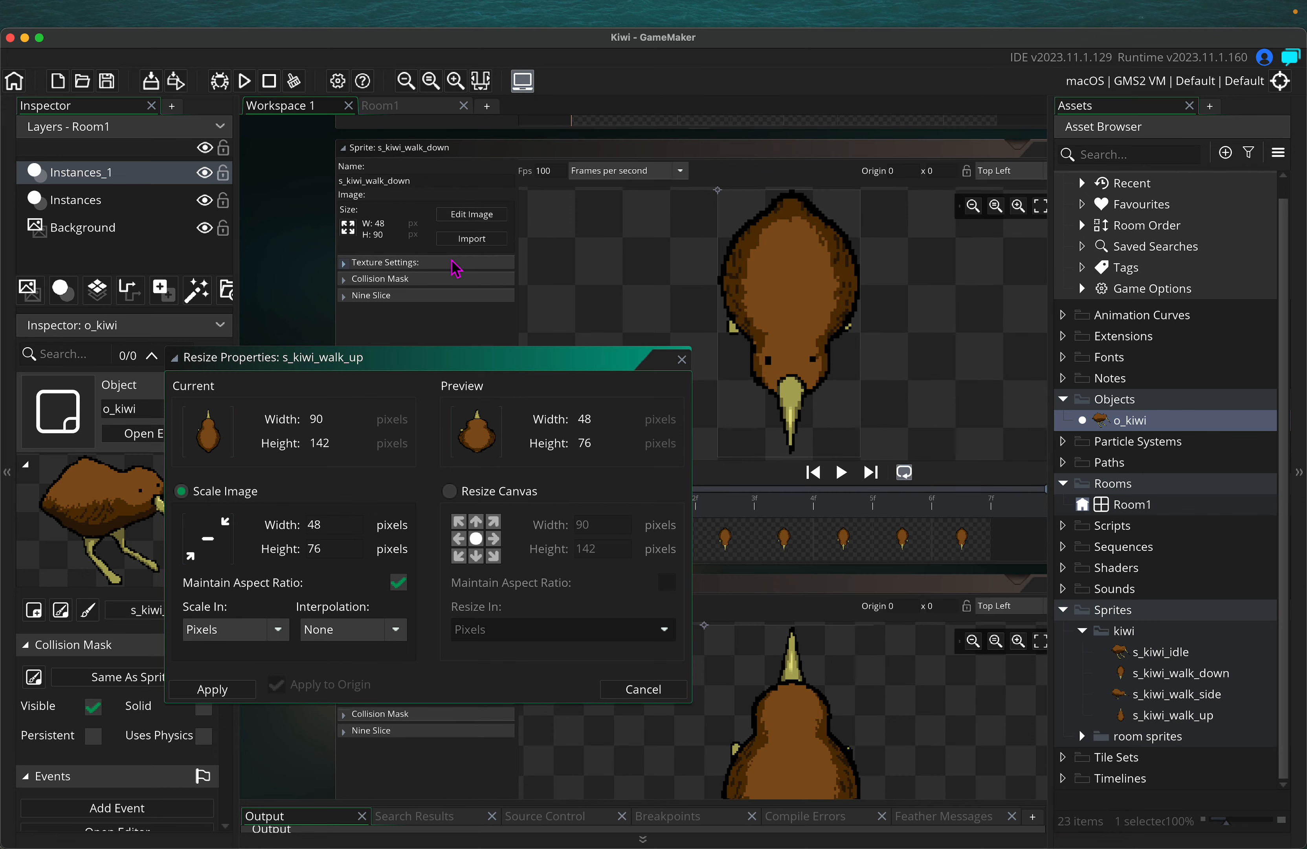
pyautogui.click(331, 547)
pyautogui.click(449, 490)
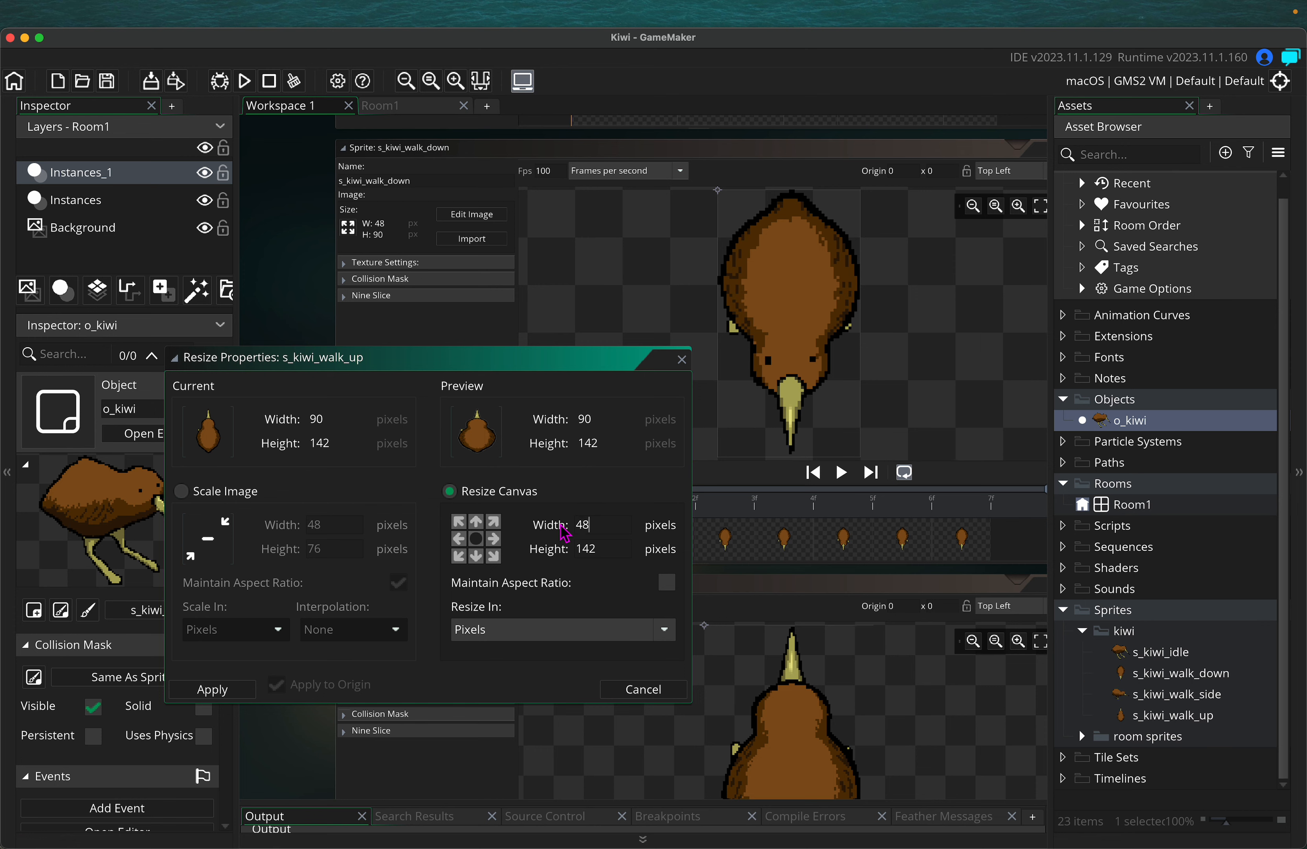
pyautogui.click(622, 551)
pyautogui.click(670, 584)
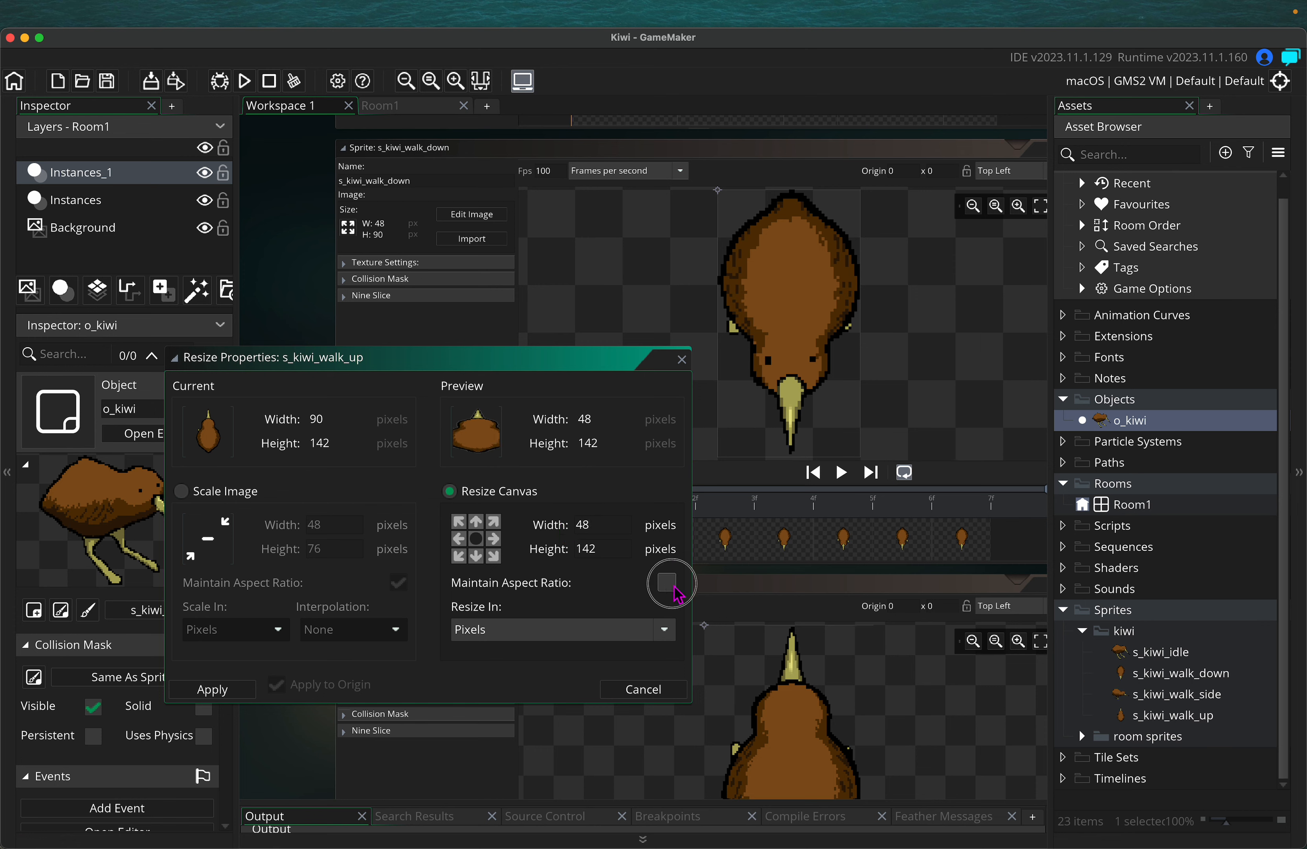
pyautogui.moveTo(623, 553); pyautogui.dragTo(537, 547)
pyautogui.moveTo(608, 520); pyautogui.dragTo(528, 529)
pyautogui.moveTo(610, 549); pyautogui.dragTo(537, 549)
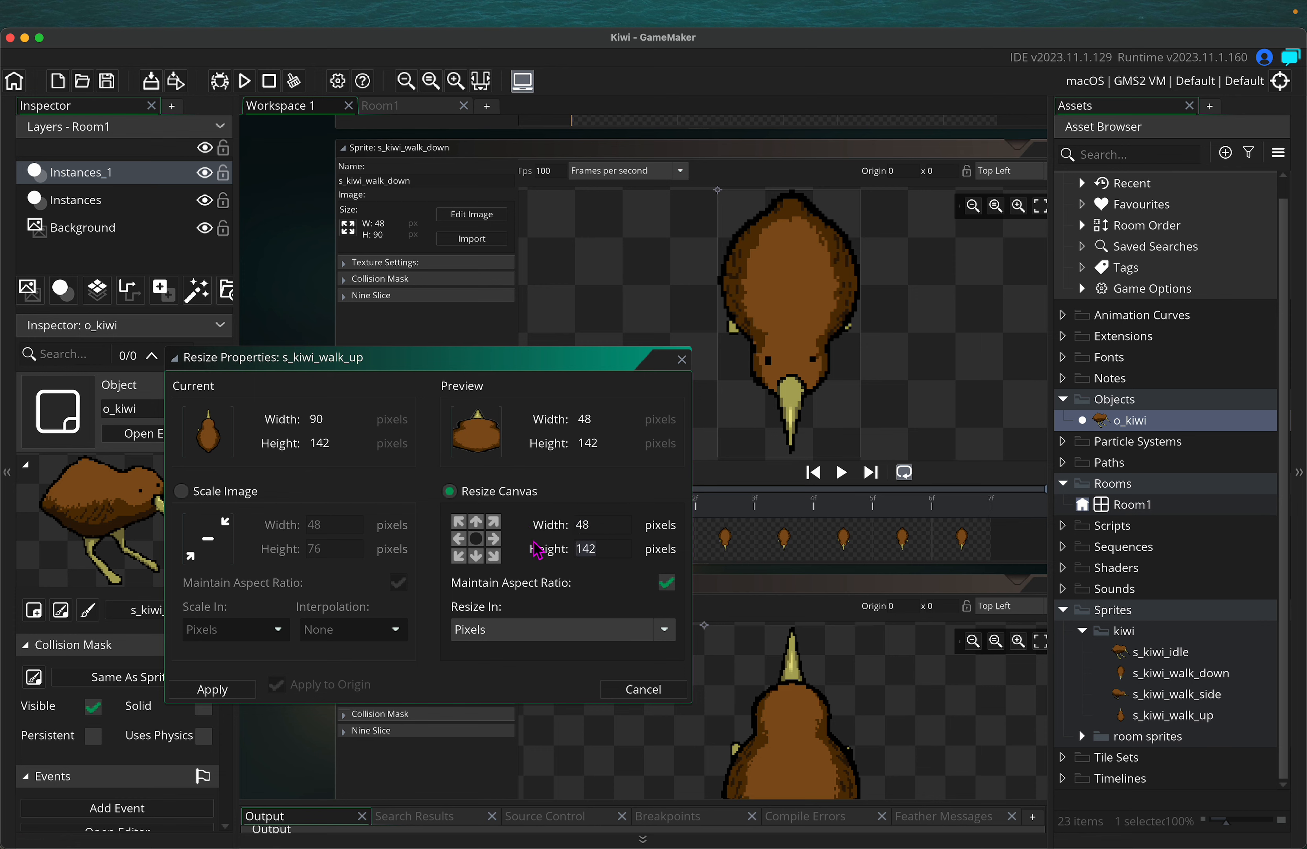
pyautogui.write('9')
pyautogui.click(594, 529)
# Scale the image to height 90 (width 57), apply it, and start a test run
pyautogui.click(667, 583)
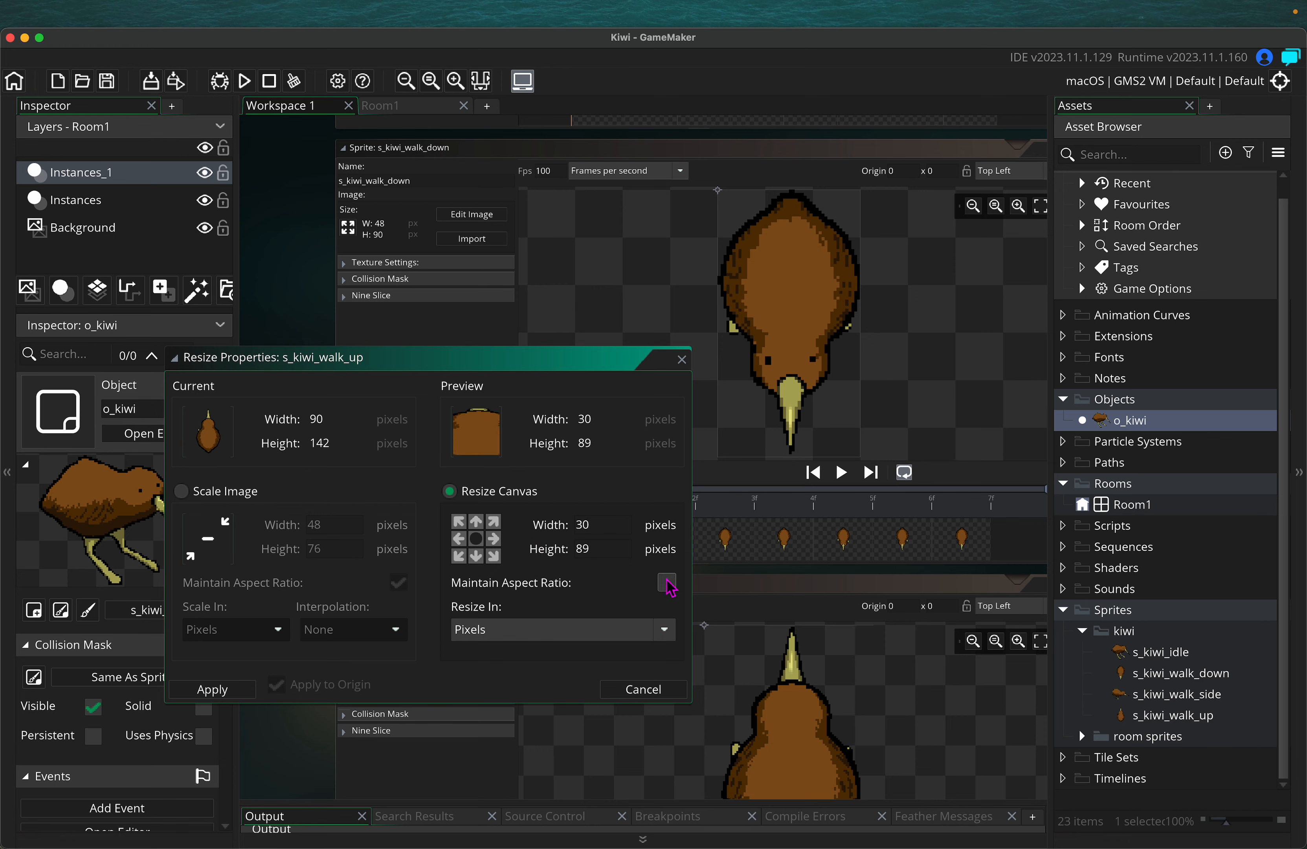
pyautogui.click(248, 496)
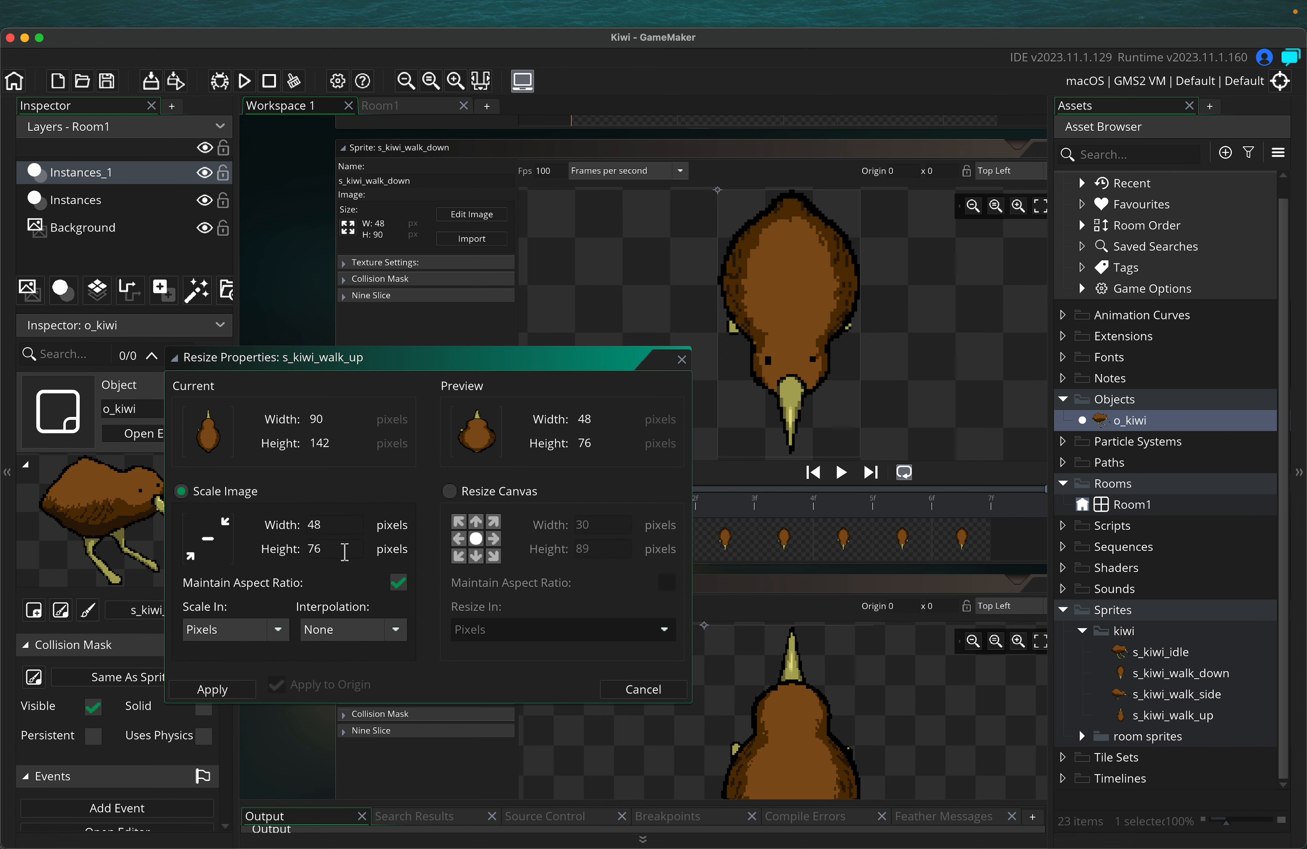
pyautogui.moveTo(344, 551); pyautogui.dragTo(281, 551)
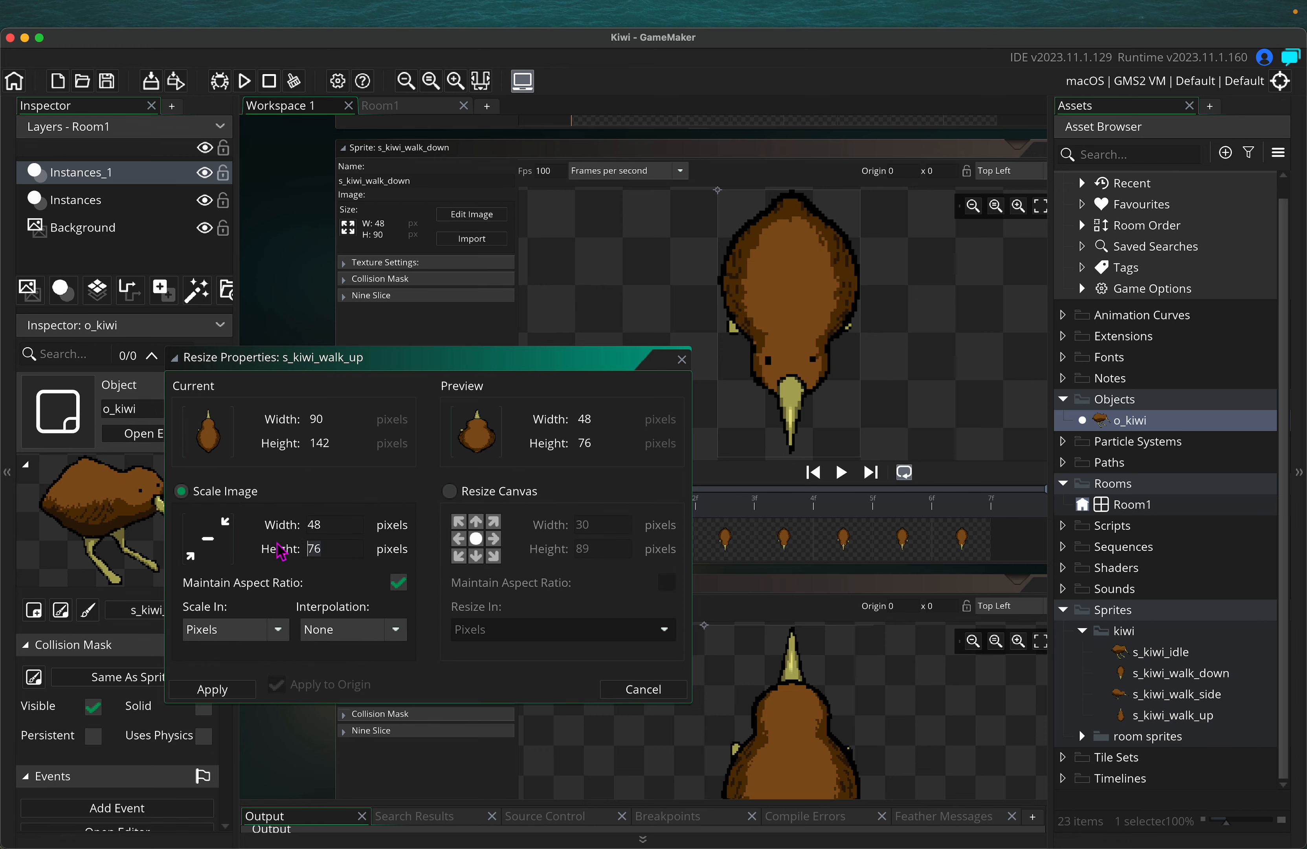
pyautogui.click(341, 526)
pyautogui.click(217, 689)
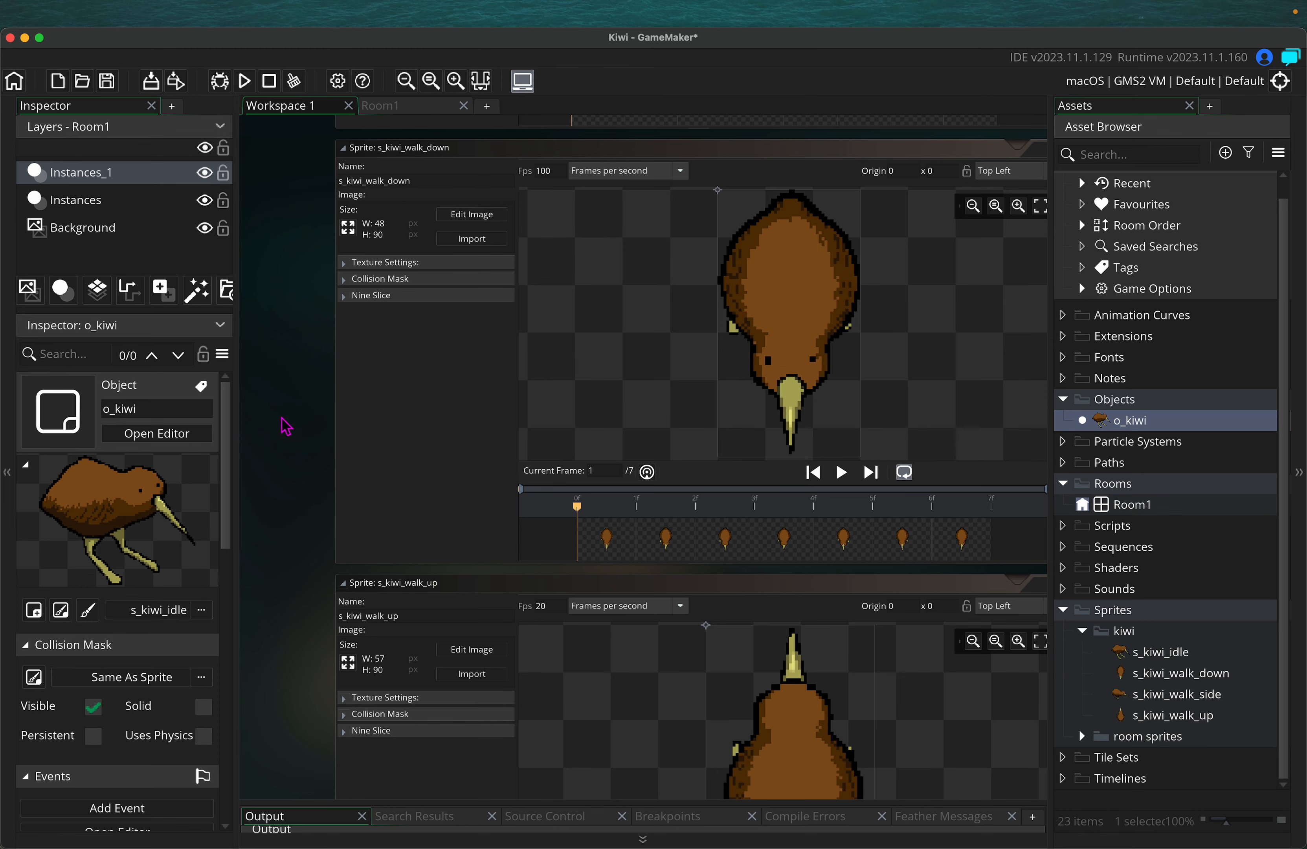
pyautogui.click(244, 81)
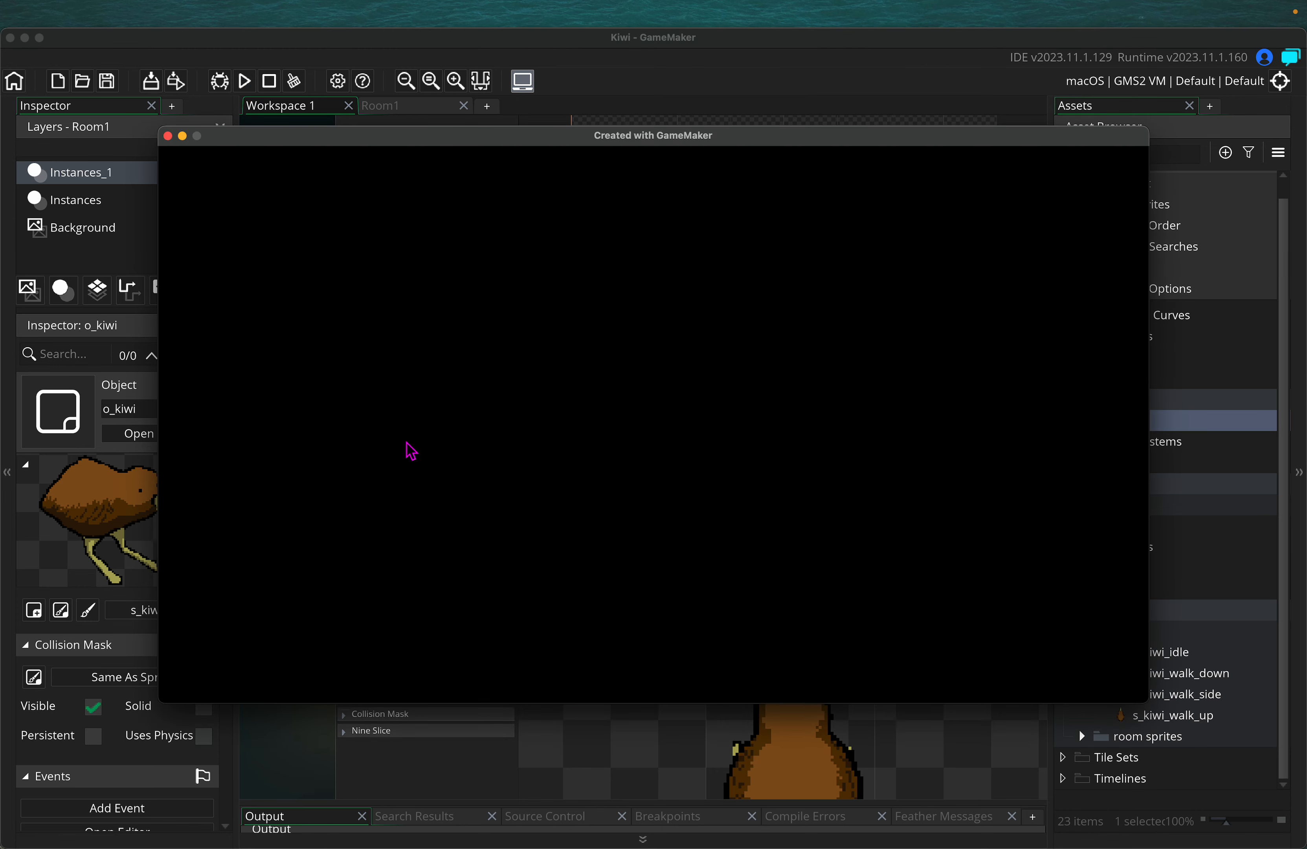
# Walk the kiwi repeatedly up and down, then left and right, finishing up toward the tower
pyautogui.press('Up')
pyautogui.press('Down')
pyautogui.press('Up')
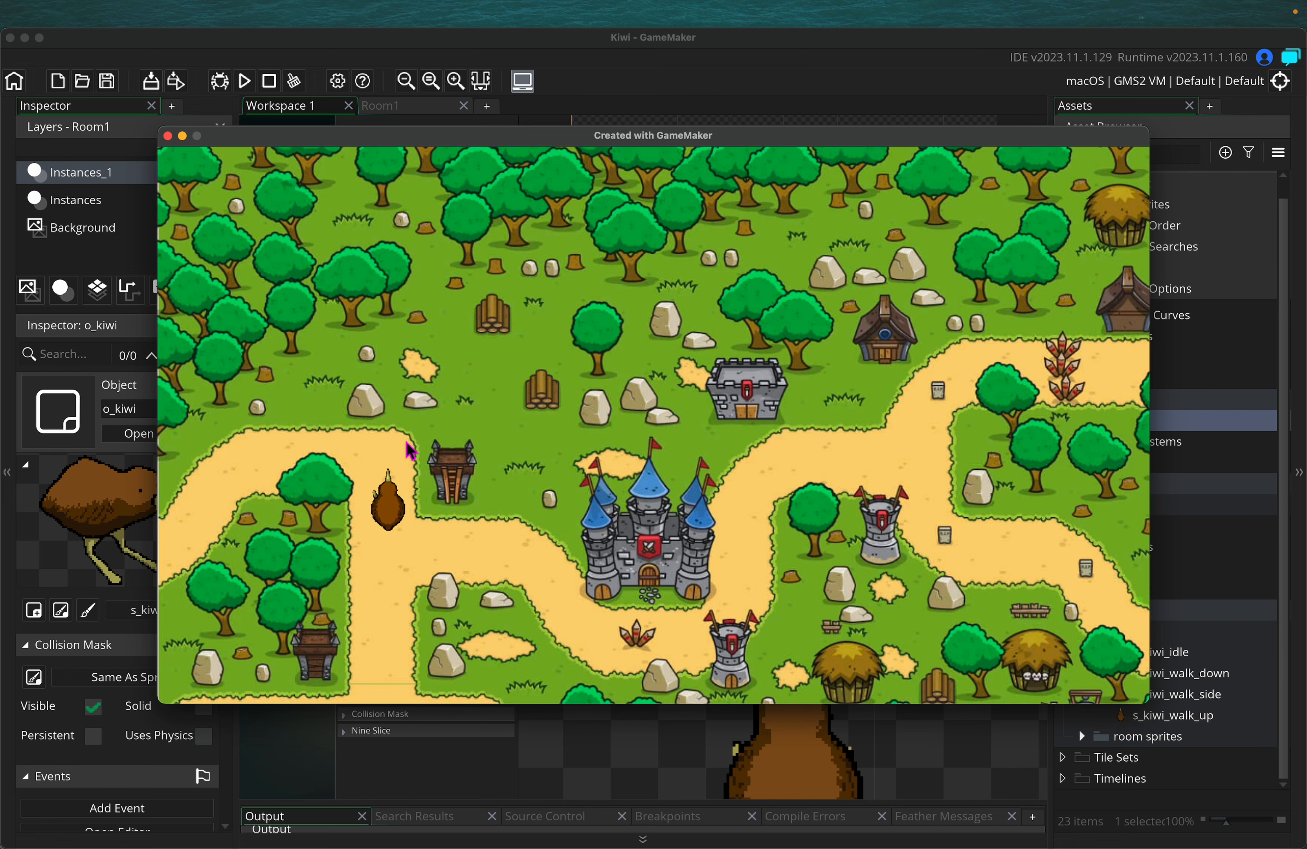
pyautogui.press('Down')
pyautogui.press('Up')
pyautogui.press('Down')
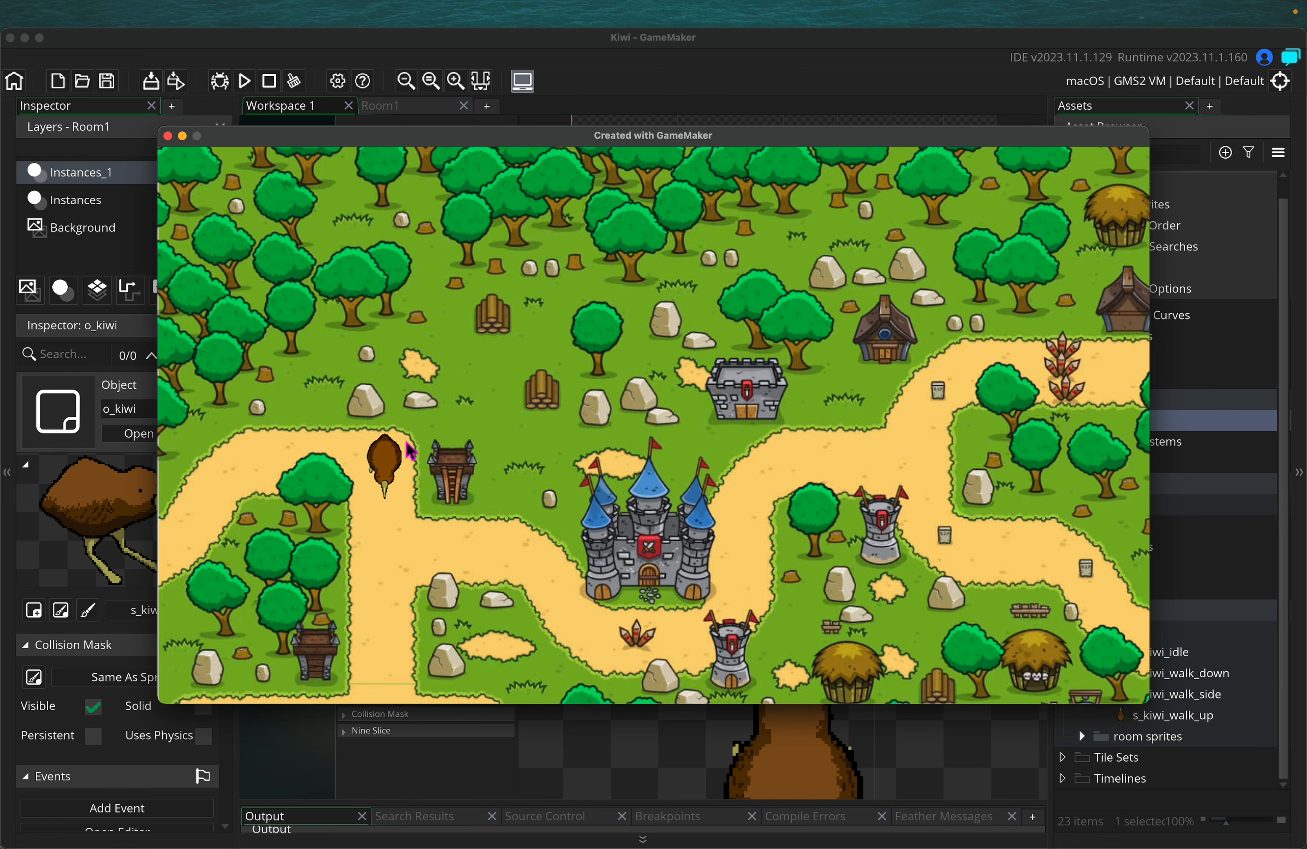
pyautogui.press('Up')
pyautogui.press('Down')
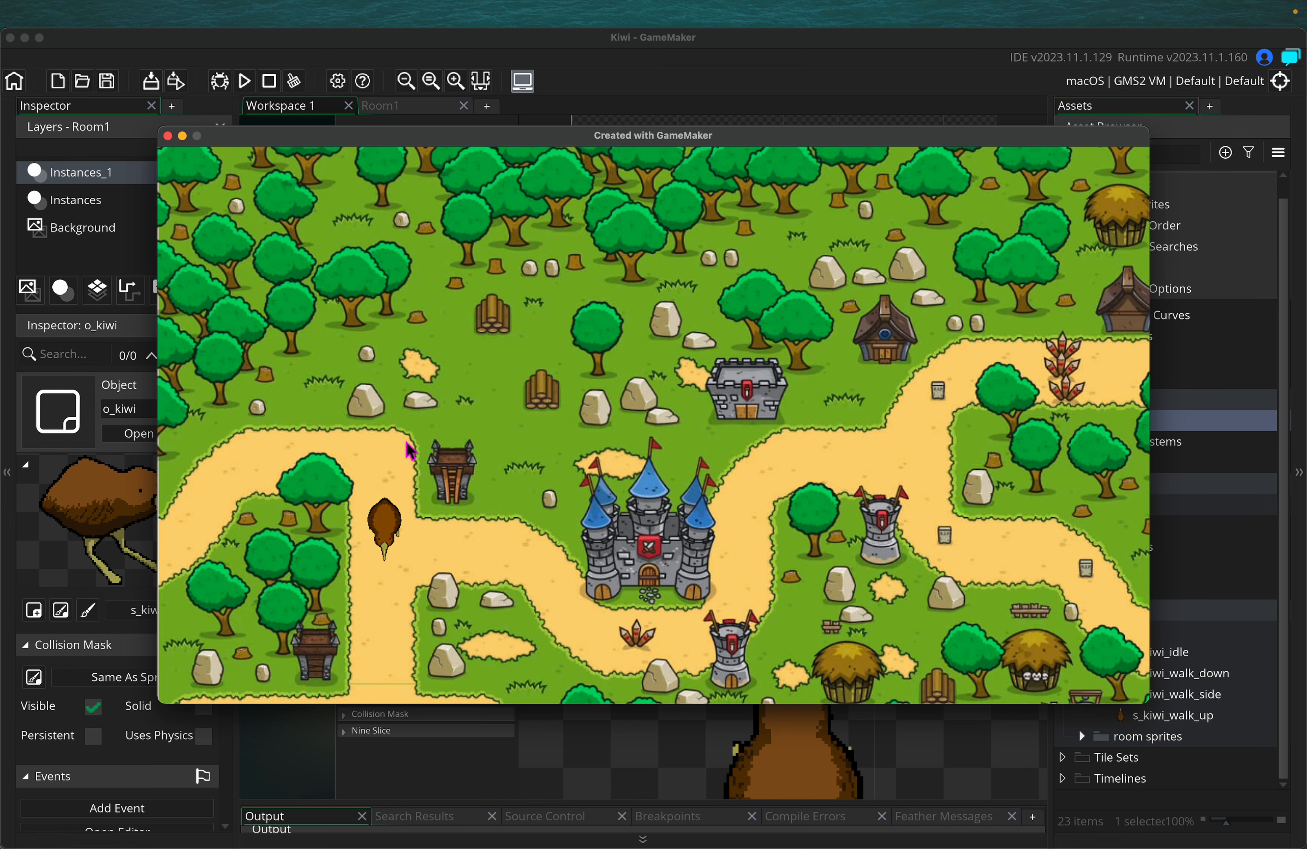
pyautogui.press('Up')
pyautogui.press('Up')
pyautogui.press('Down')
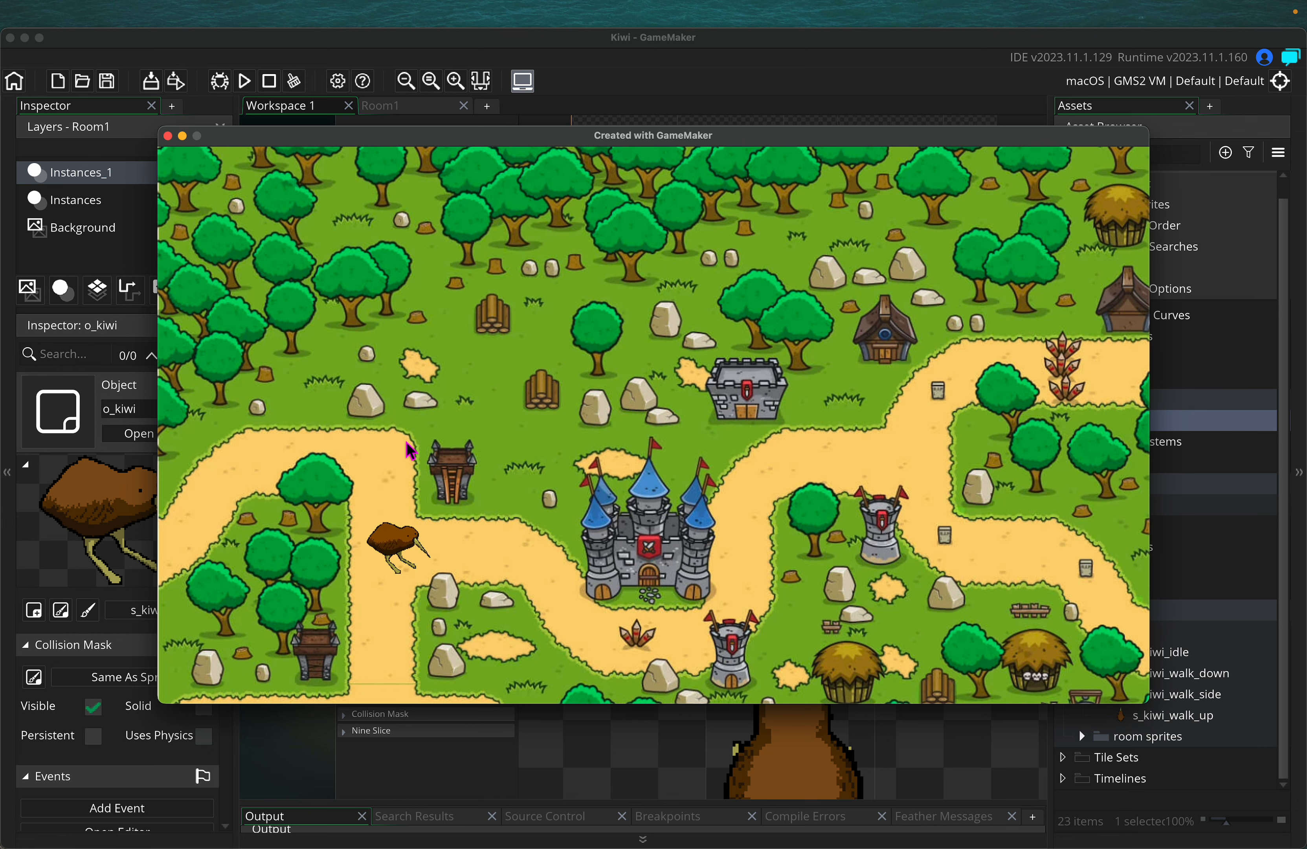
pyautogui.press('Up')
pyautogui.press('Down')
pyautogui.press('Up')
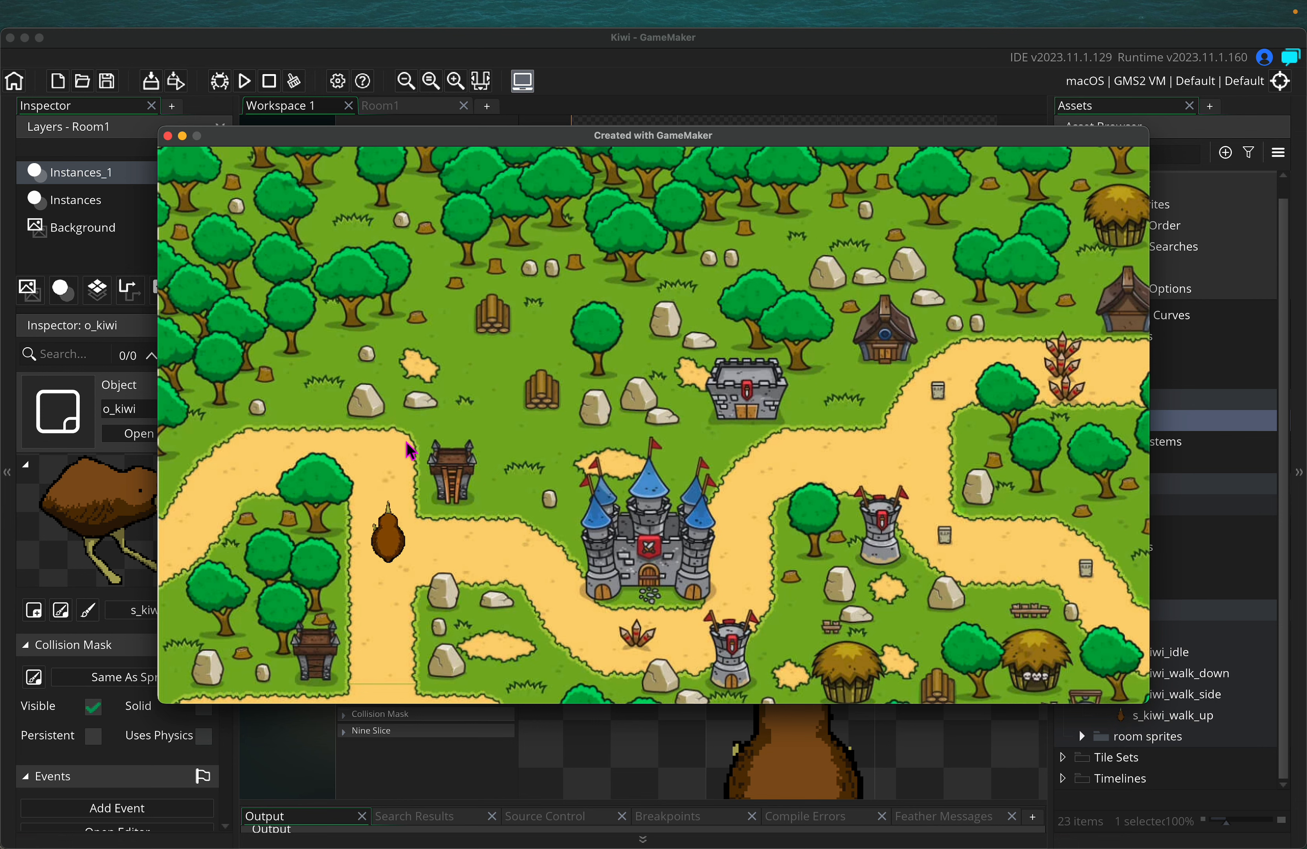
pyautogui.press('Down')
pyautogui.press('Up')
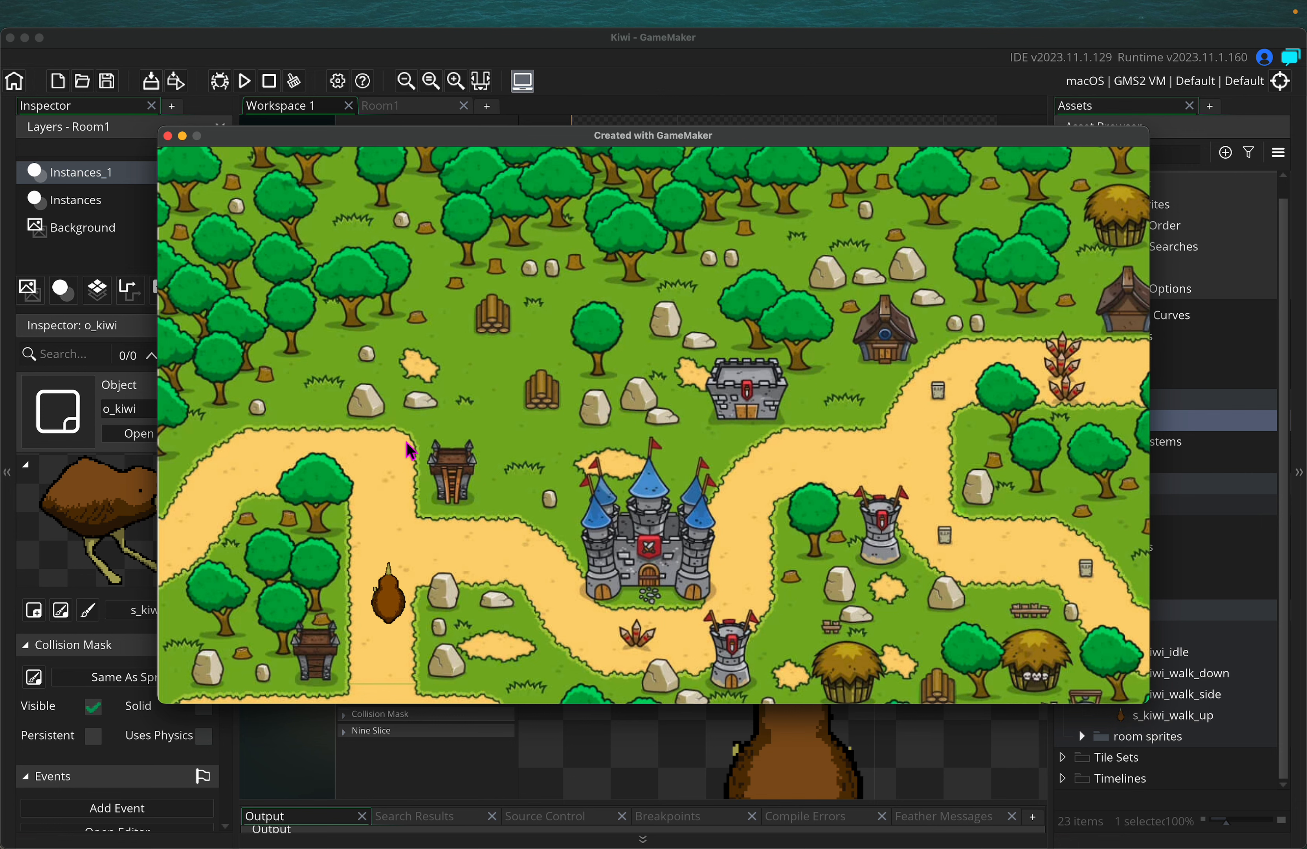
pyautogui.press('Right')
pyautogui.press('Left')
pyautogui.press('Right')
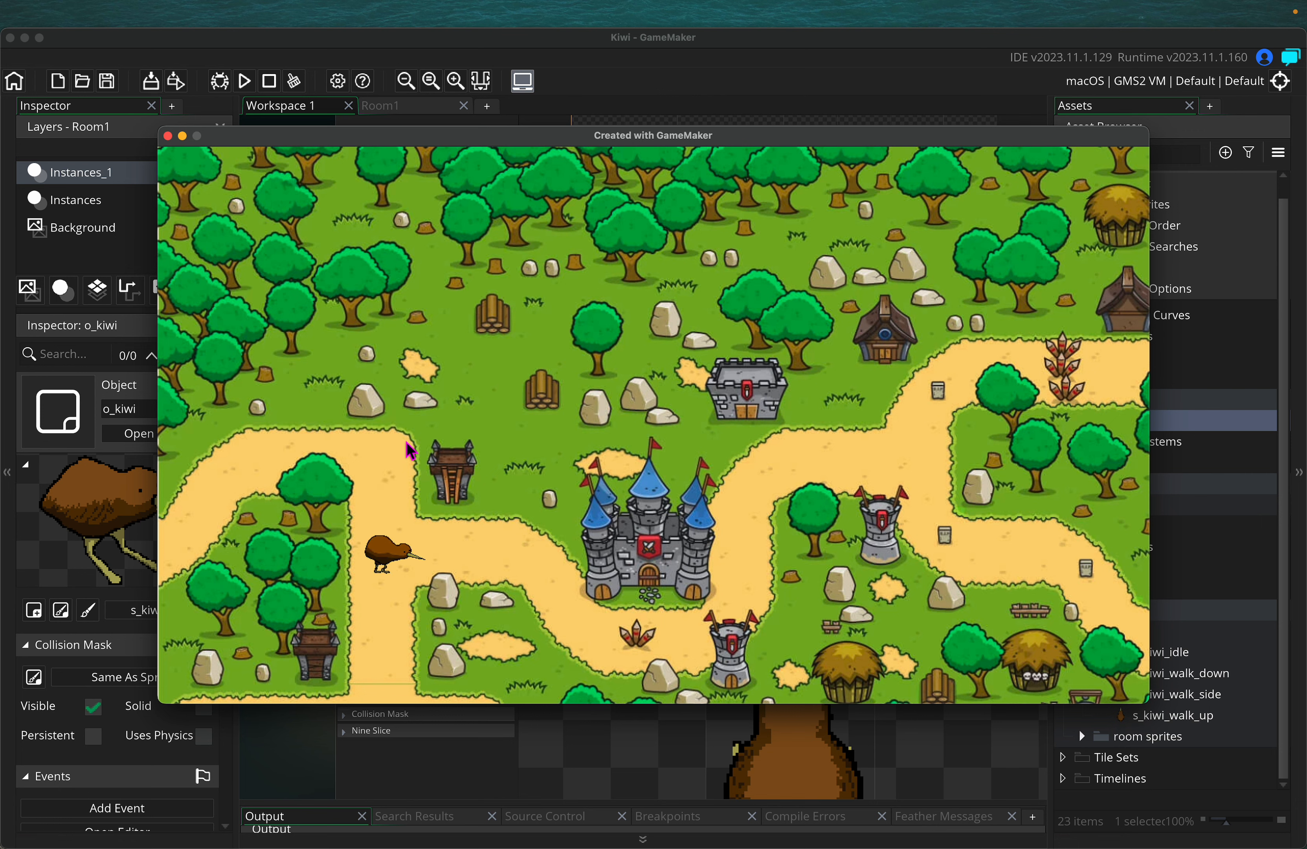
pyautogui.press('Left')
pyautogui.press('Right')
pyautogui.press('Up')
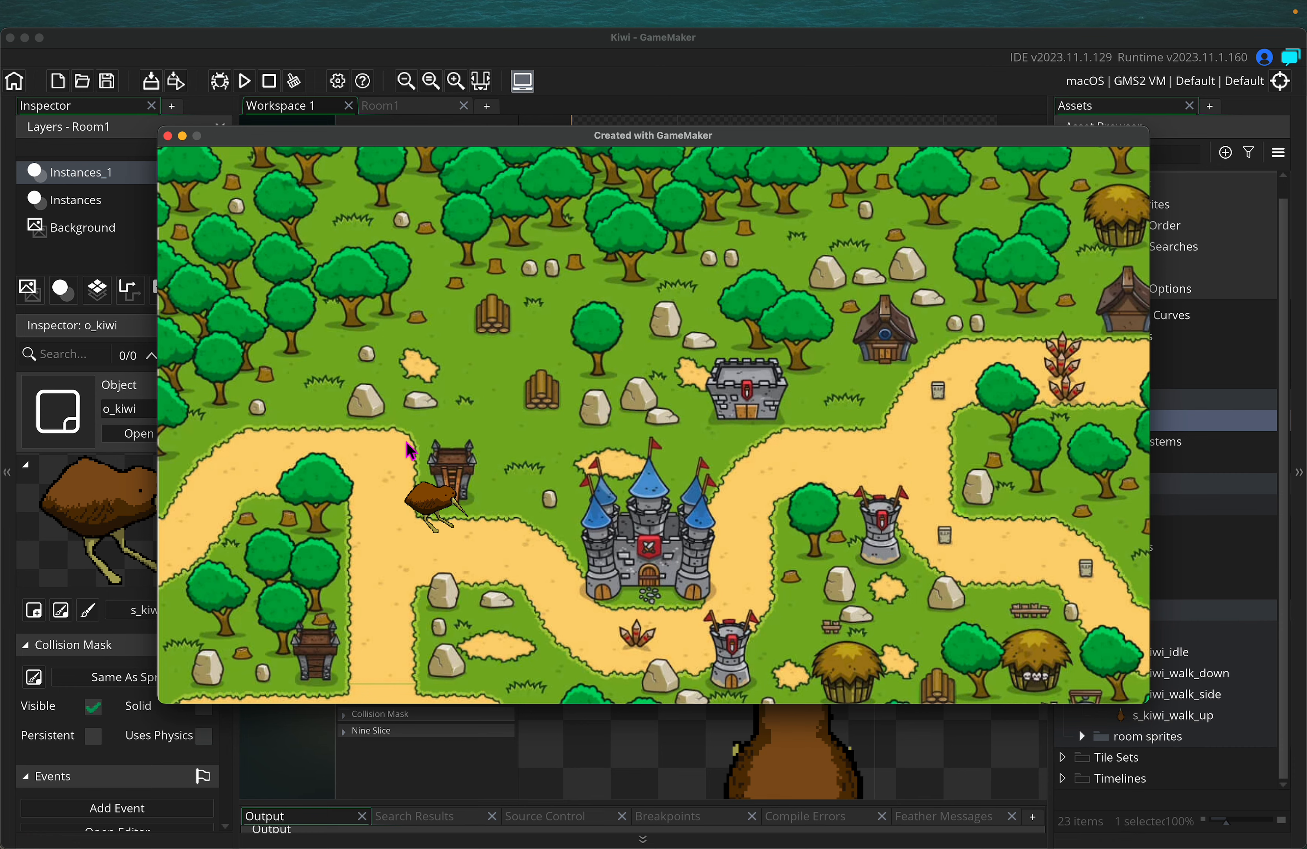
# Close the game, set s_kiwi_walk_down and s_kiwi_walk_up to 12 fps, and run again
pyautogui.click(168, 136)
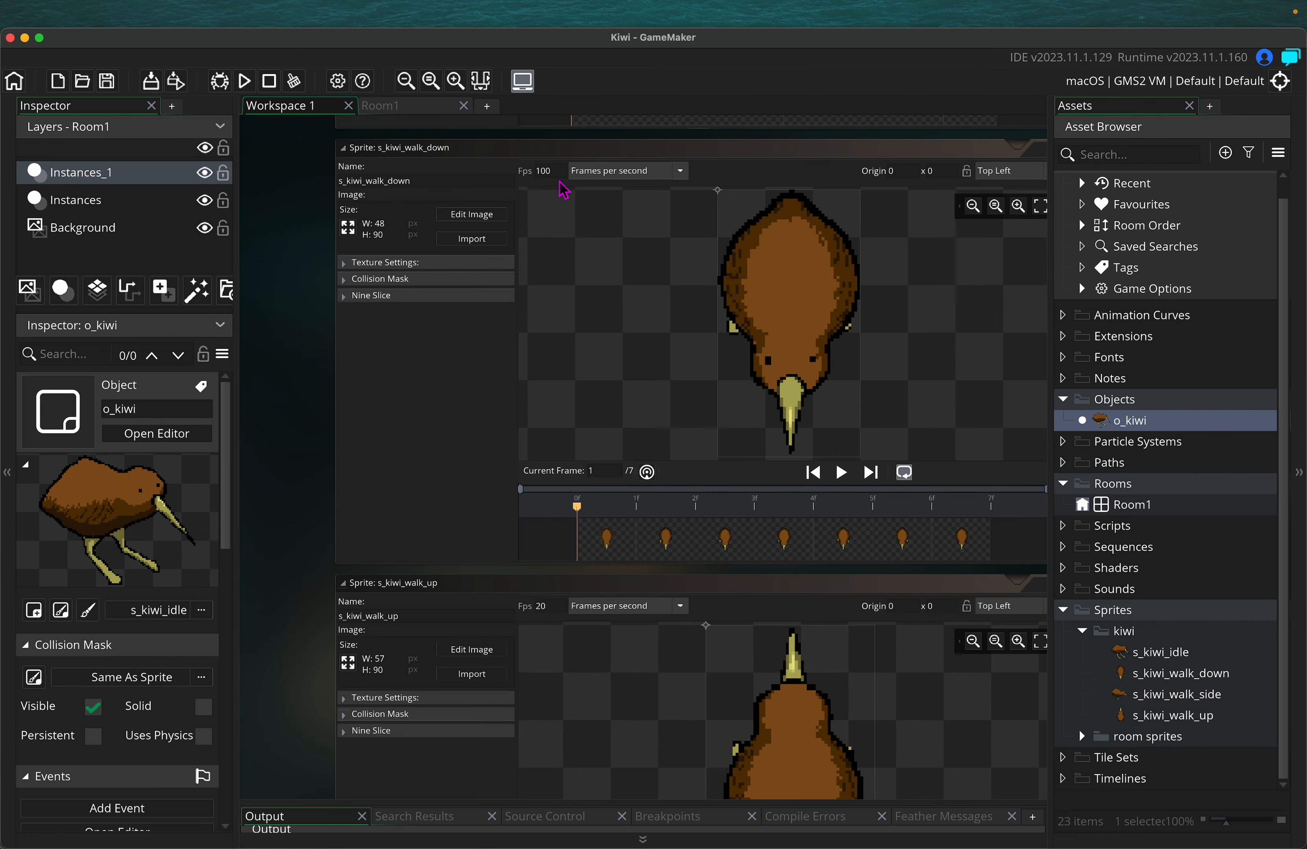
pyautogui.moveTo(557, 174); pyautogui.dragTo(523, 169)
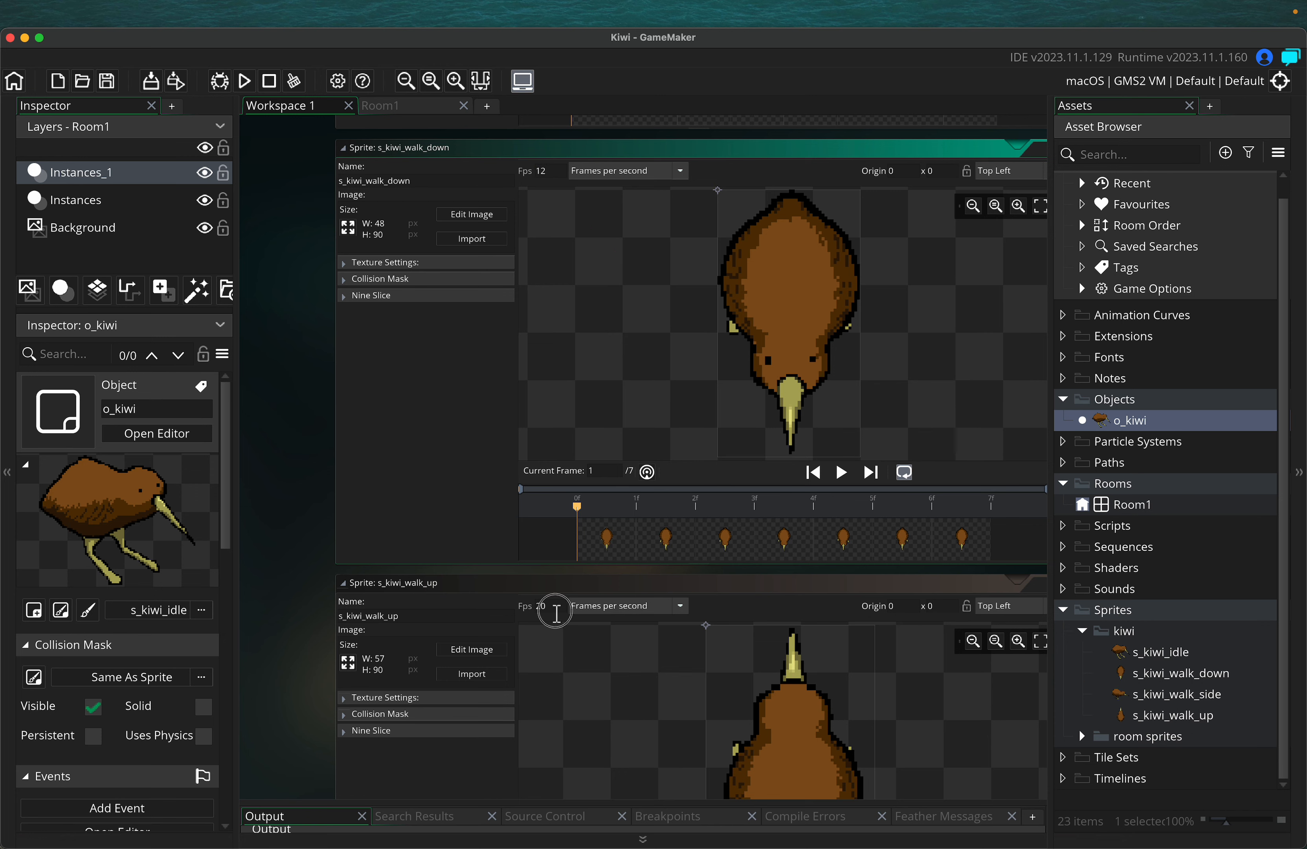
pyautogui.click(526, 618)
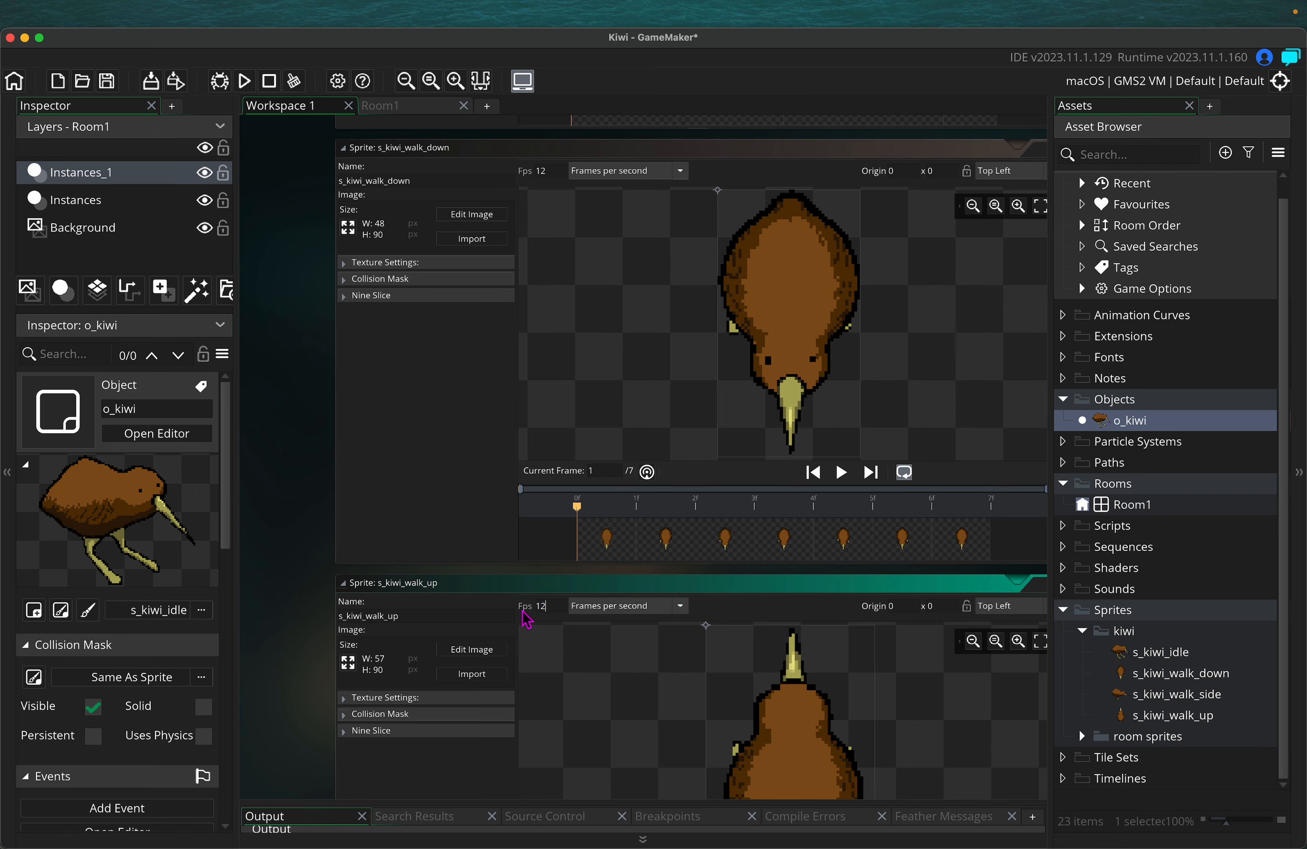
pyautogui.scroll(10, 318, 509)
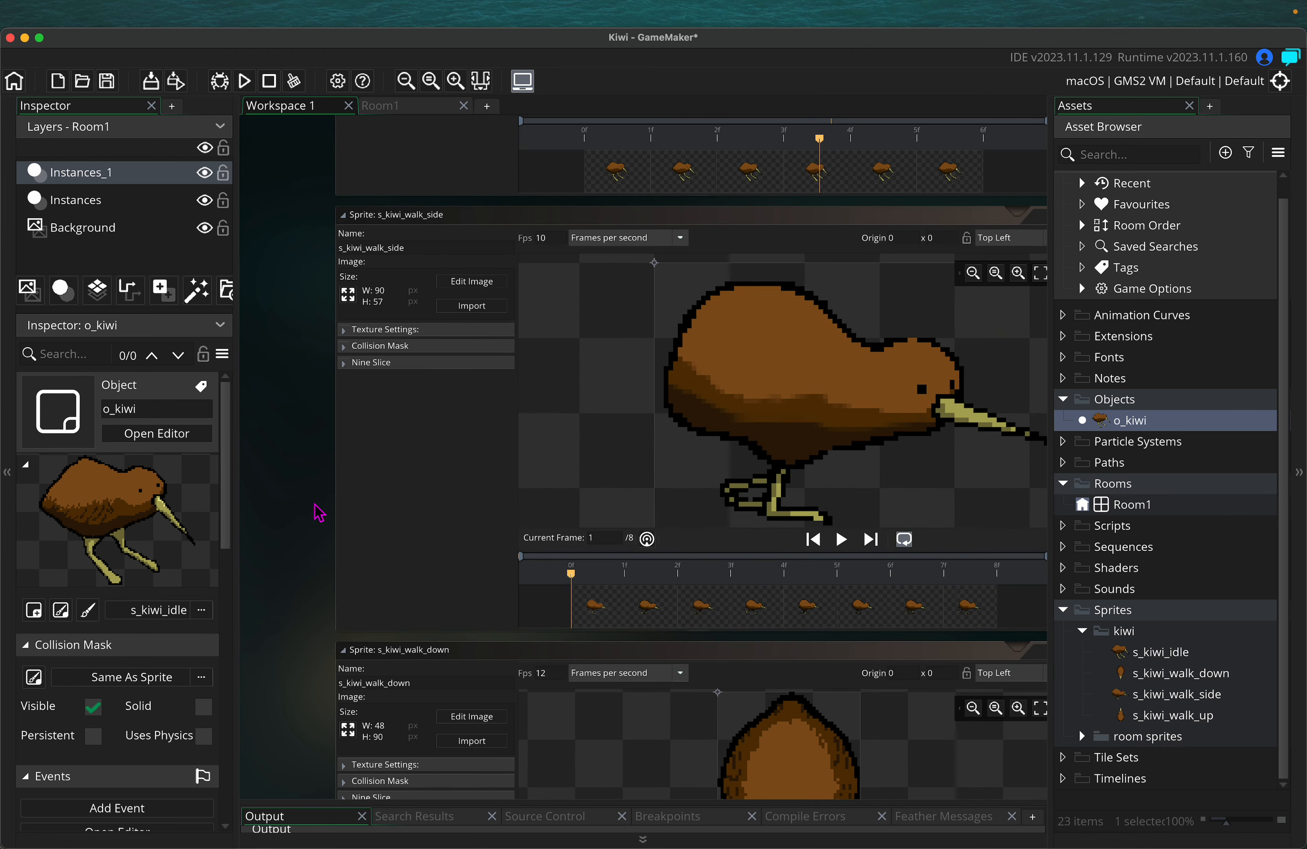
pyautogui.scroll(10, 318, 512)
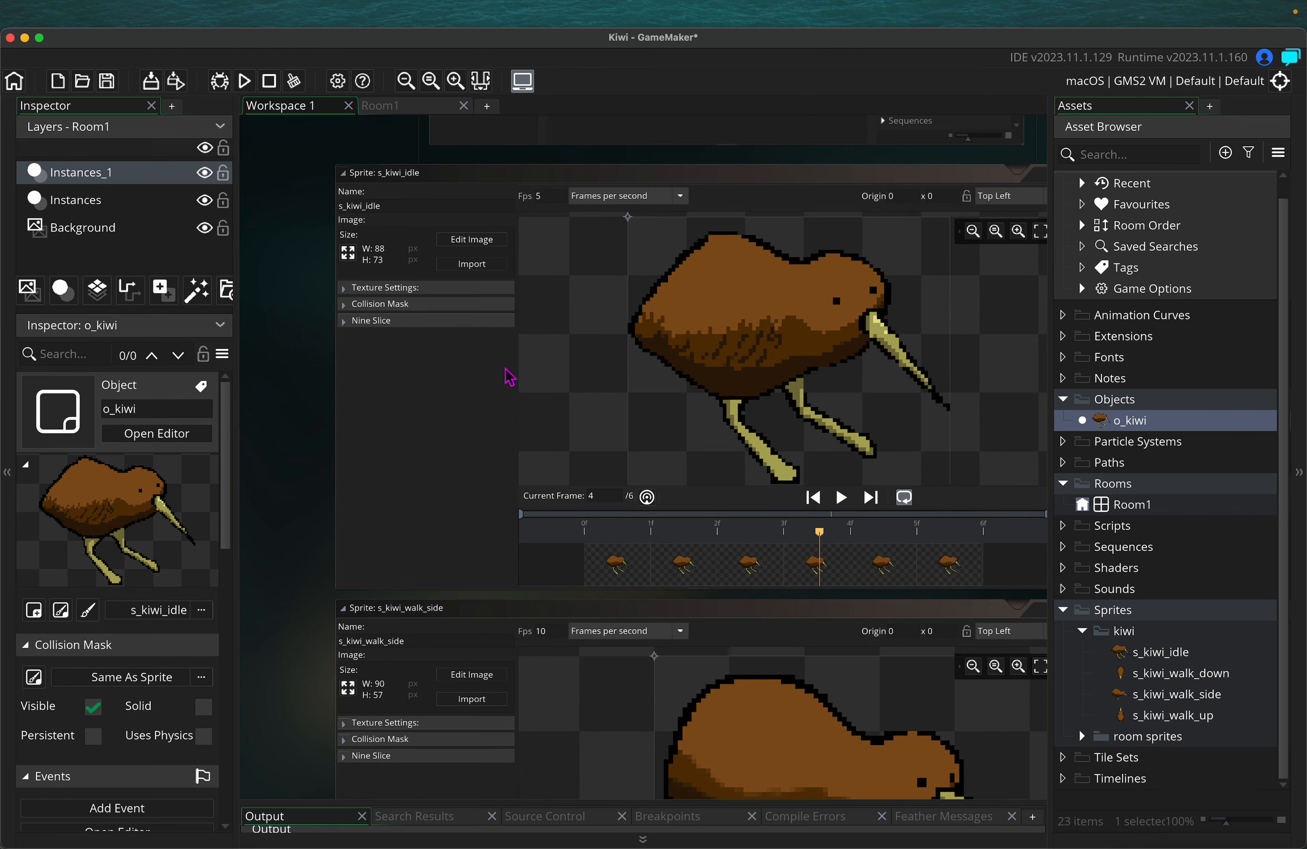
pyautogui.click(244, 81)
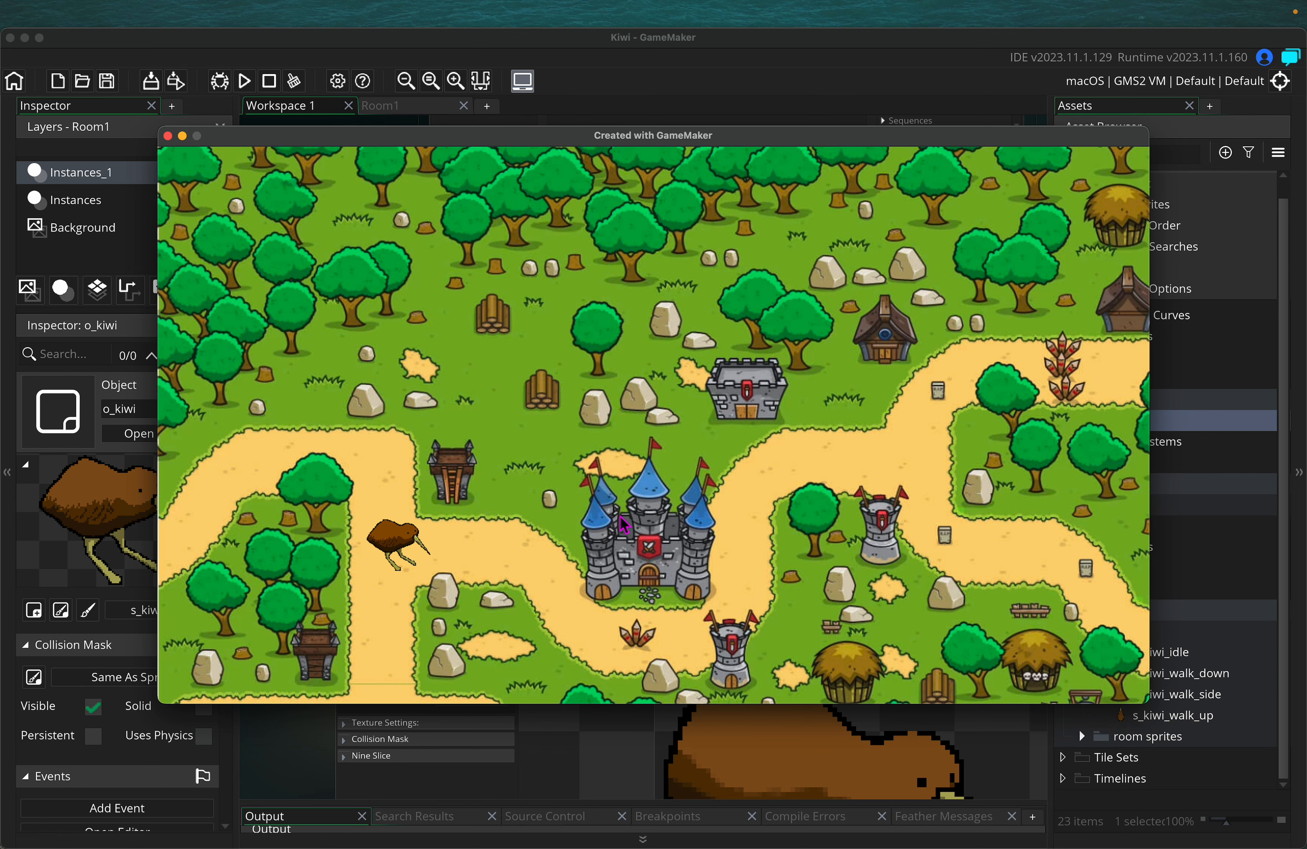
pyautogui.press('Right')
pyautogui.press('Left')
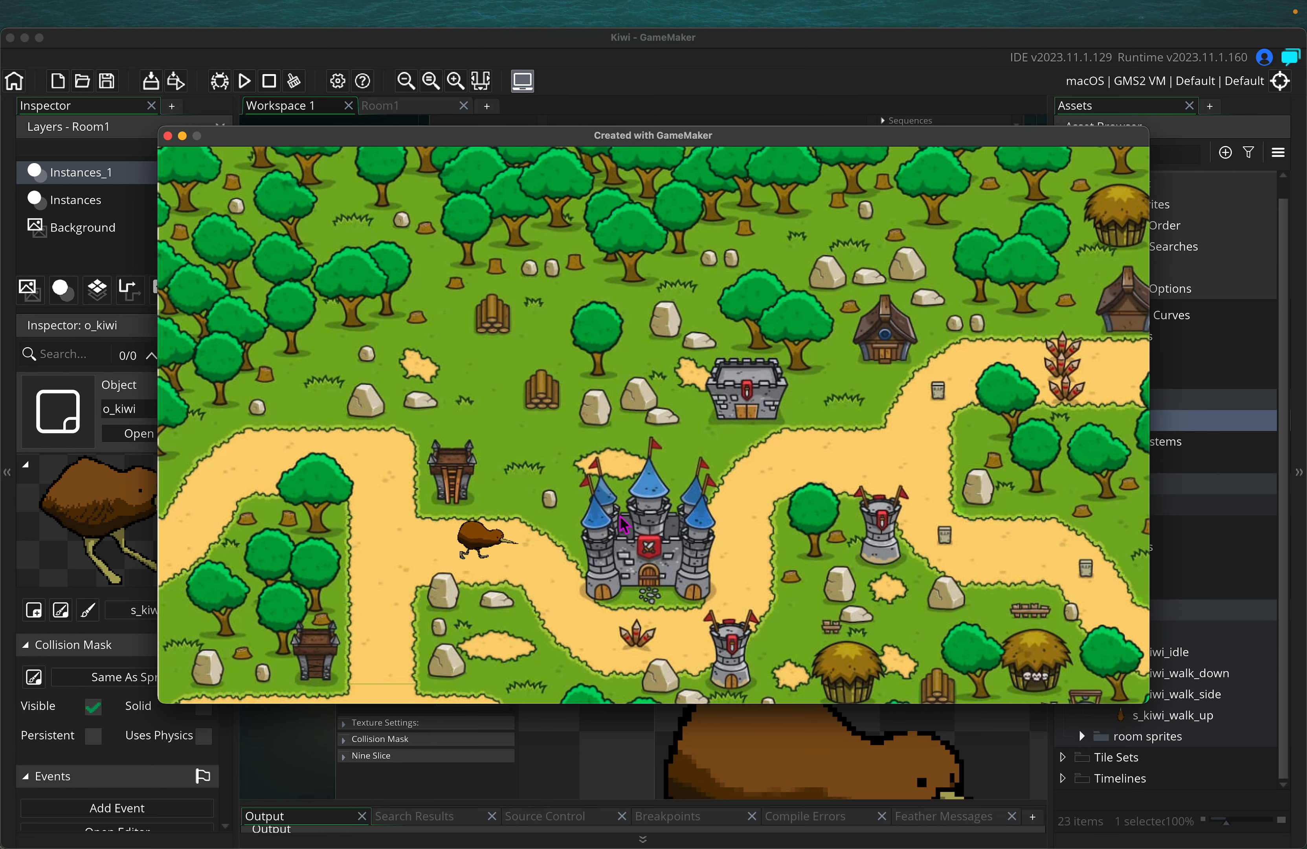
pyautogui.press('Down')
pyautogui.press('Up')
pyautogui.press('Down')
pyautogui.press('Up')
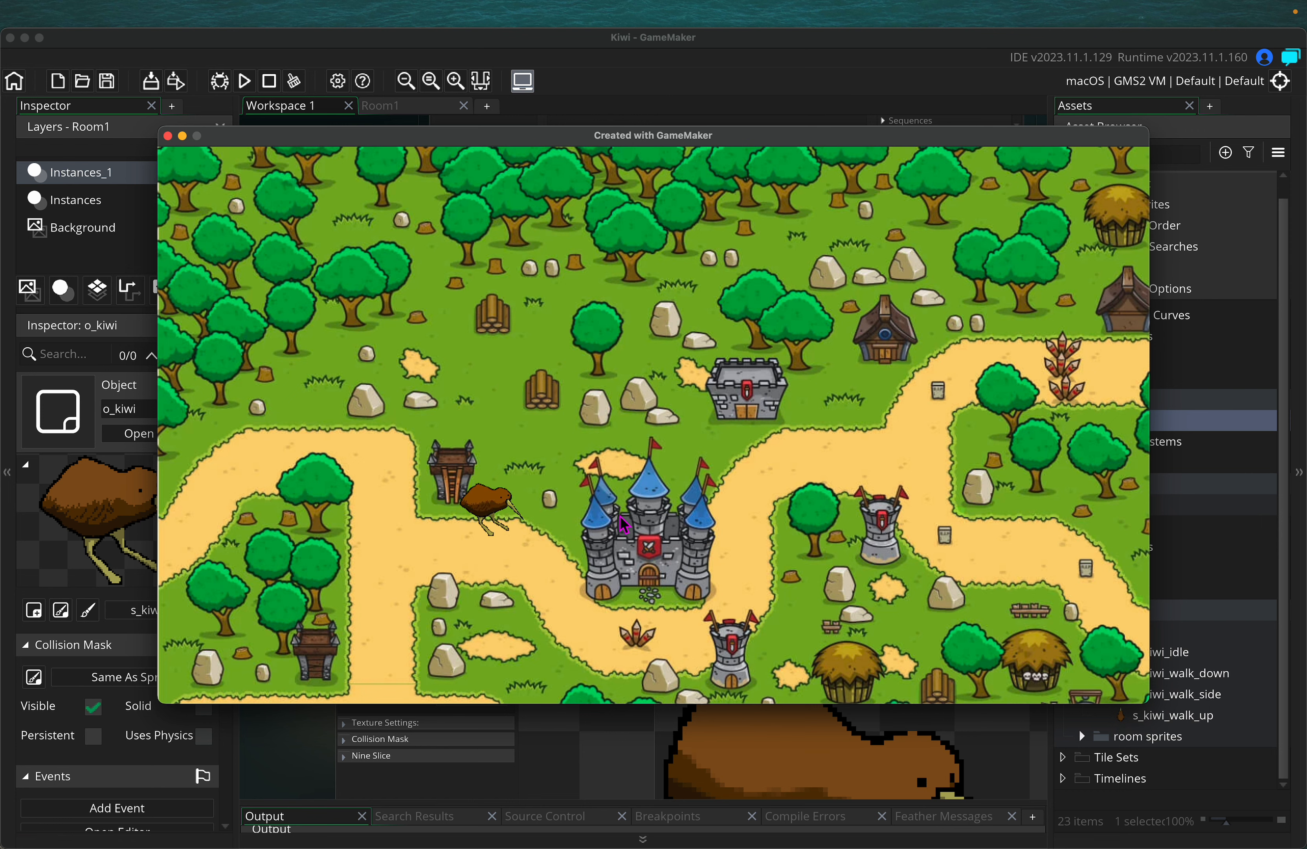
pyautogui.press('Down')
pyautogui.press('Up')
pyautogui.press('Down')
pyautogui.press('Left')
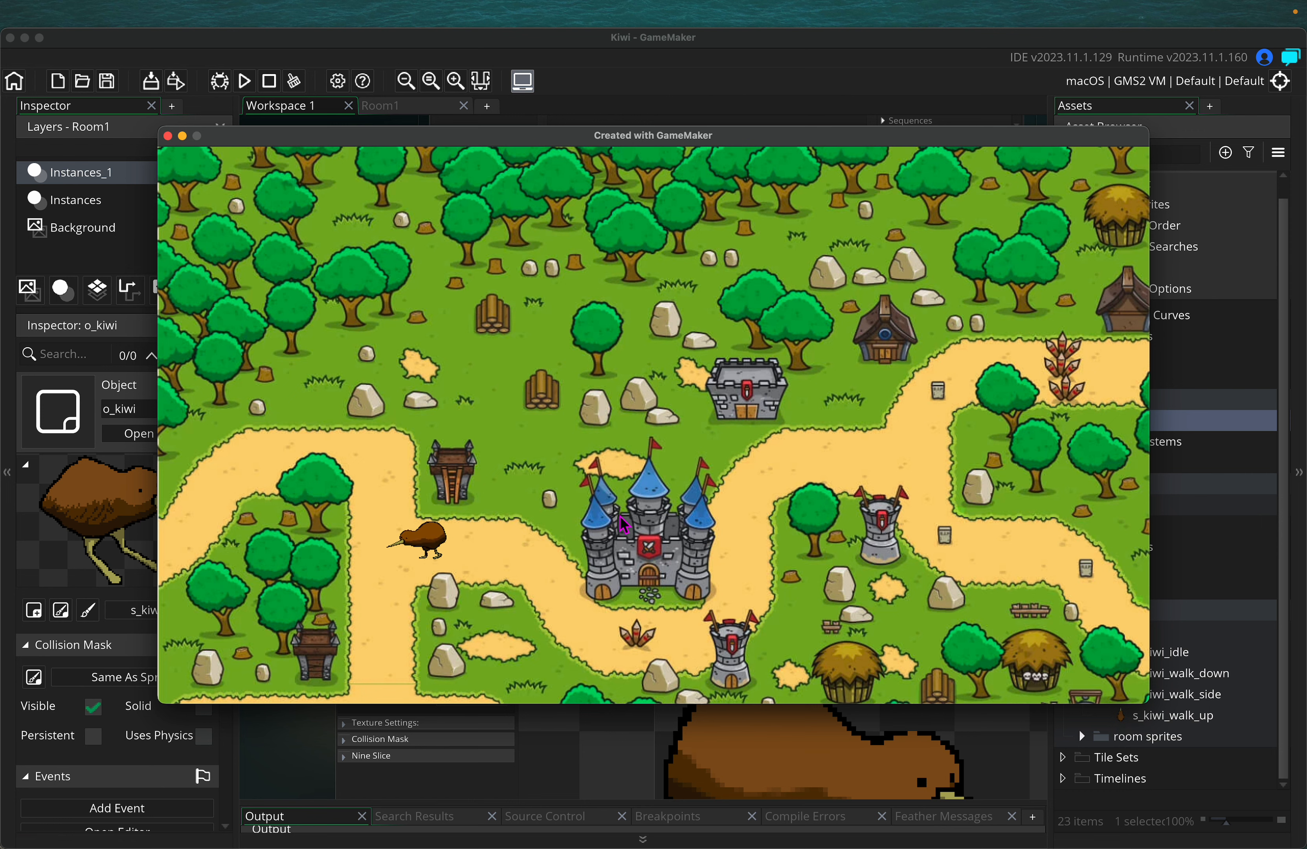
pyautogui.press('Right')
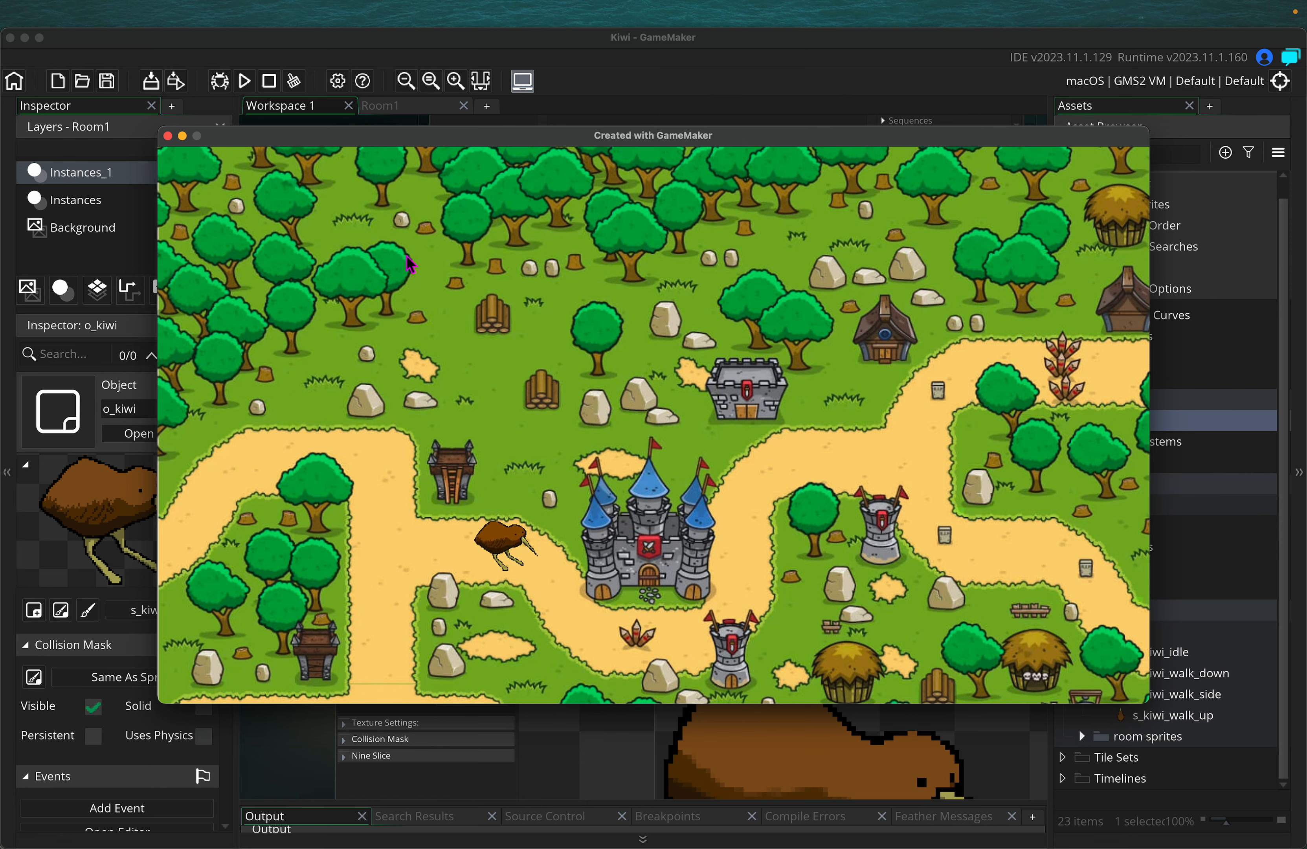
pyautogui.click(167, 135)
# In Room1, place the o_kiwi instance and drag it to position 160, 320
pyautogui.scroll(-3, 304, 602)
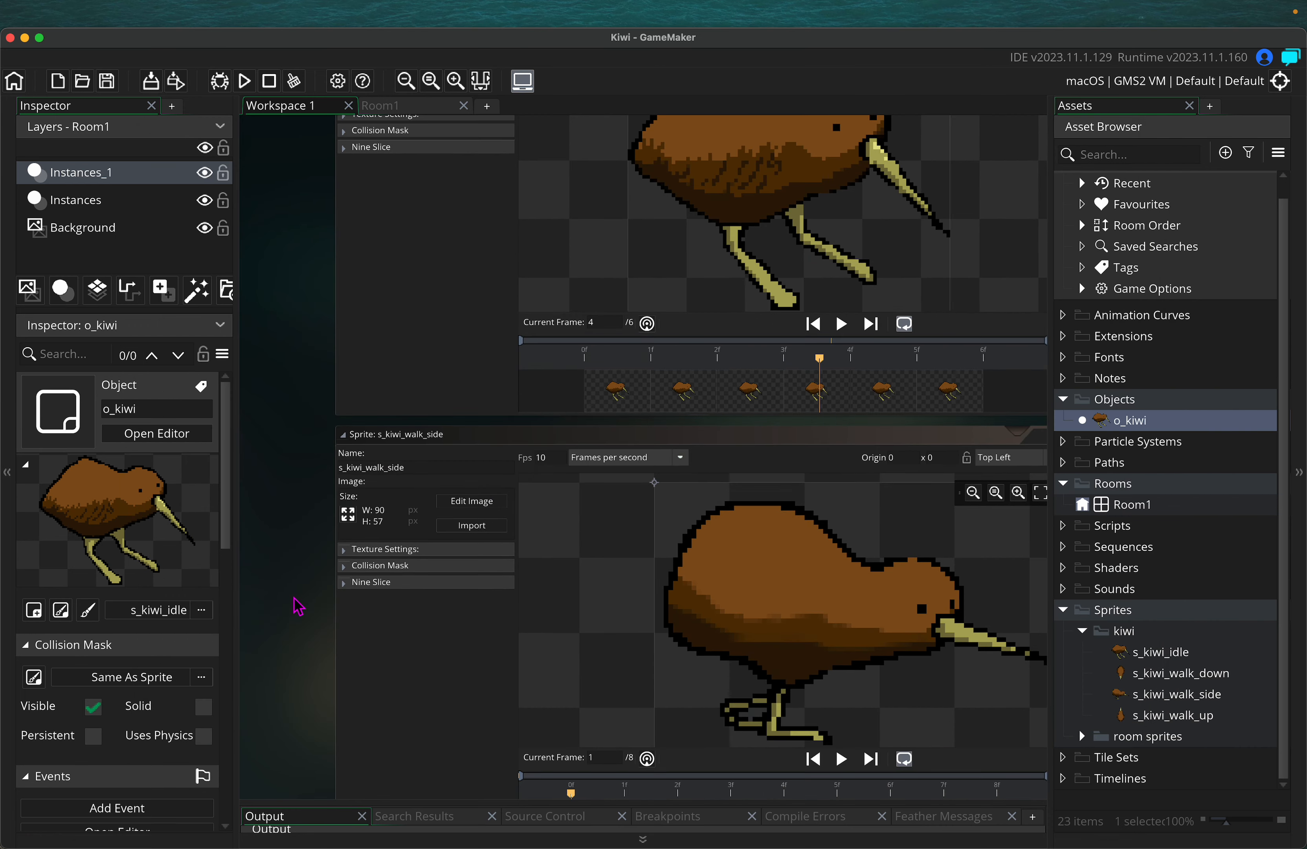
pyautogui.keyDown('ctrl'); pyautogui.scroll(-3, 285, 543); pyautogui.keyUp('ctrl')
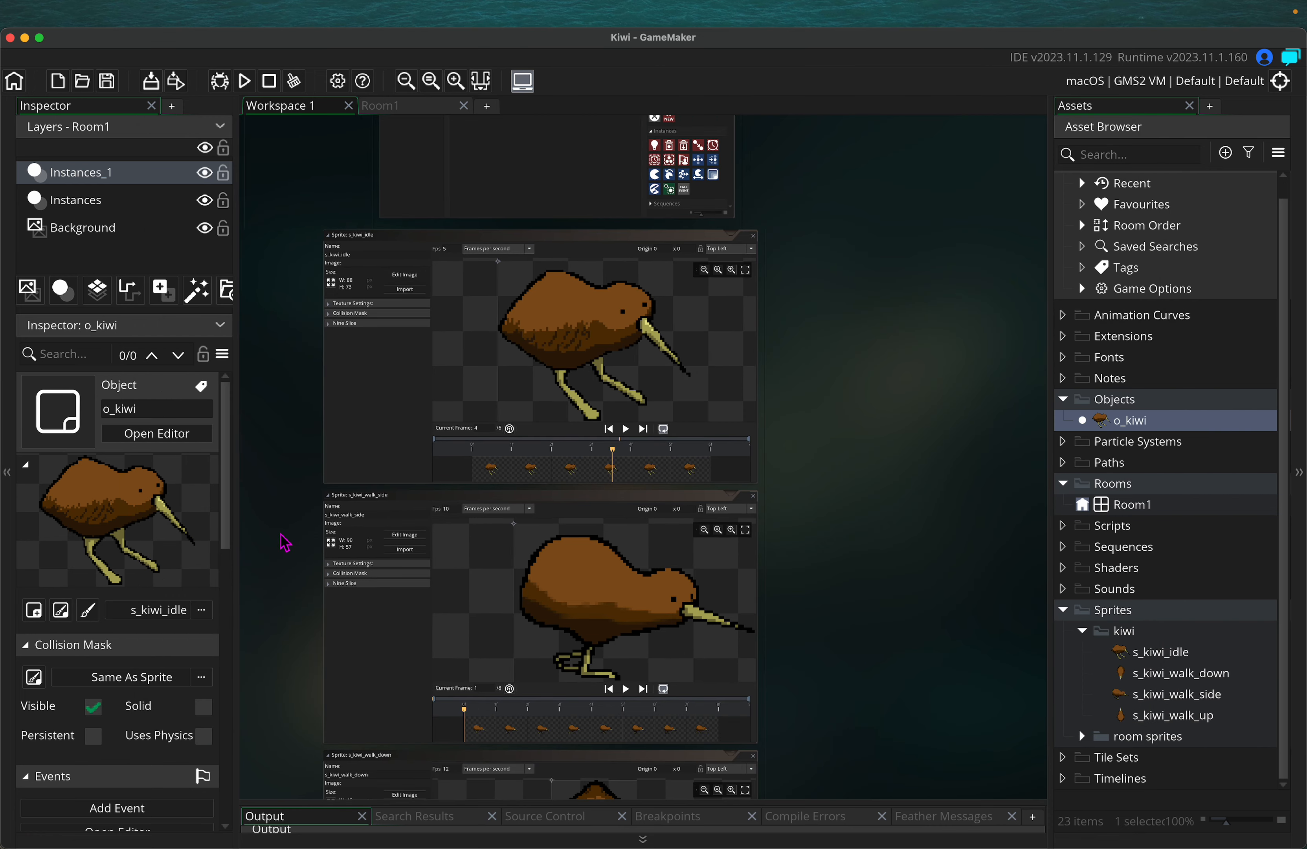
pyautogui.scroll(1, 298, 454)
pyautogui.hscroll(-1, 298, 455)
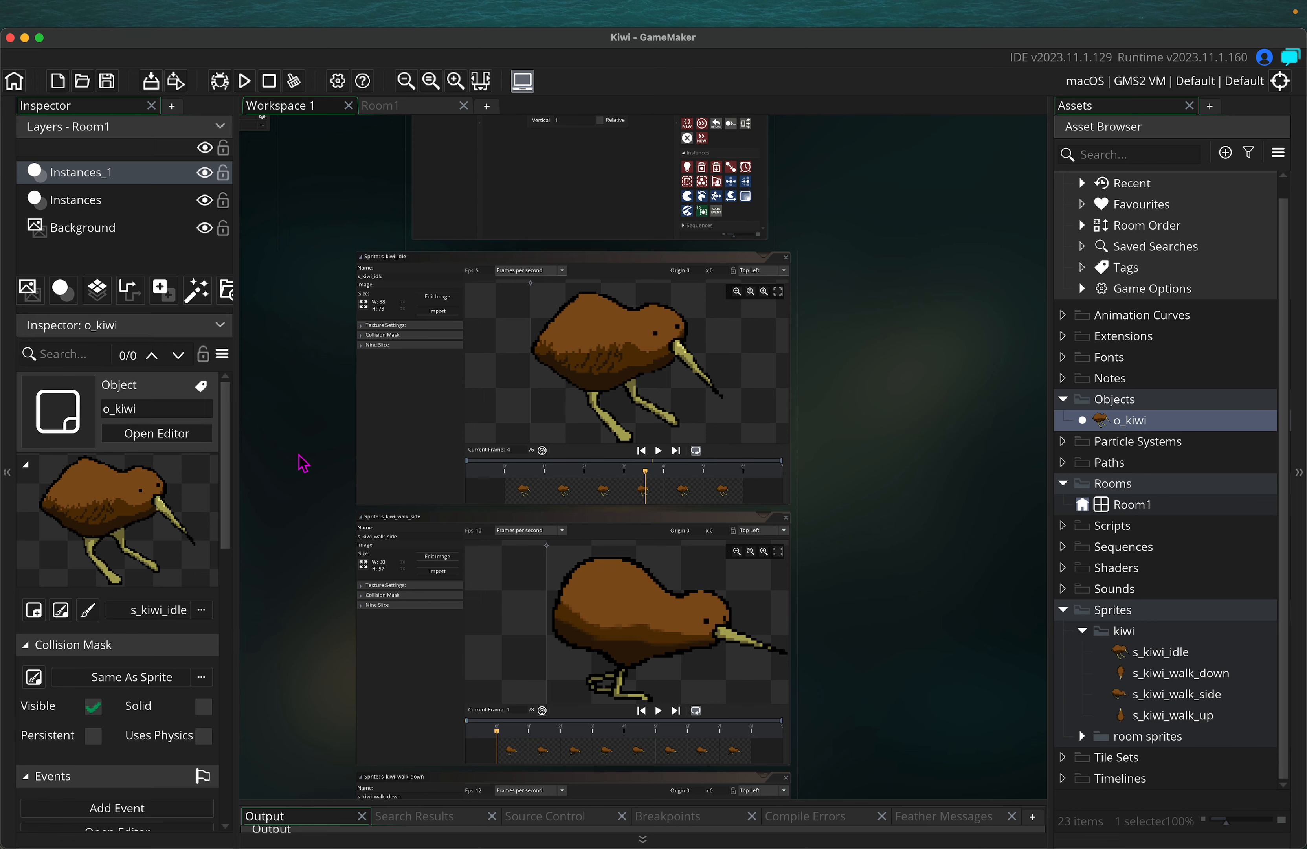
pyautogui.scroll(-1, 304, 463)
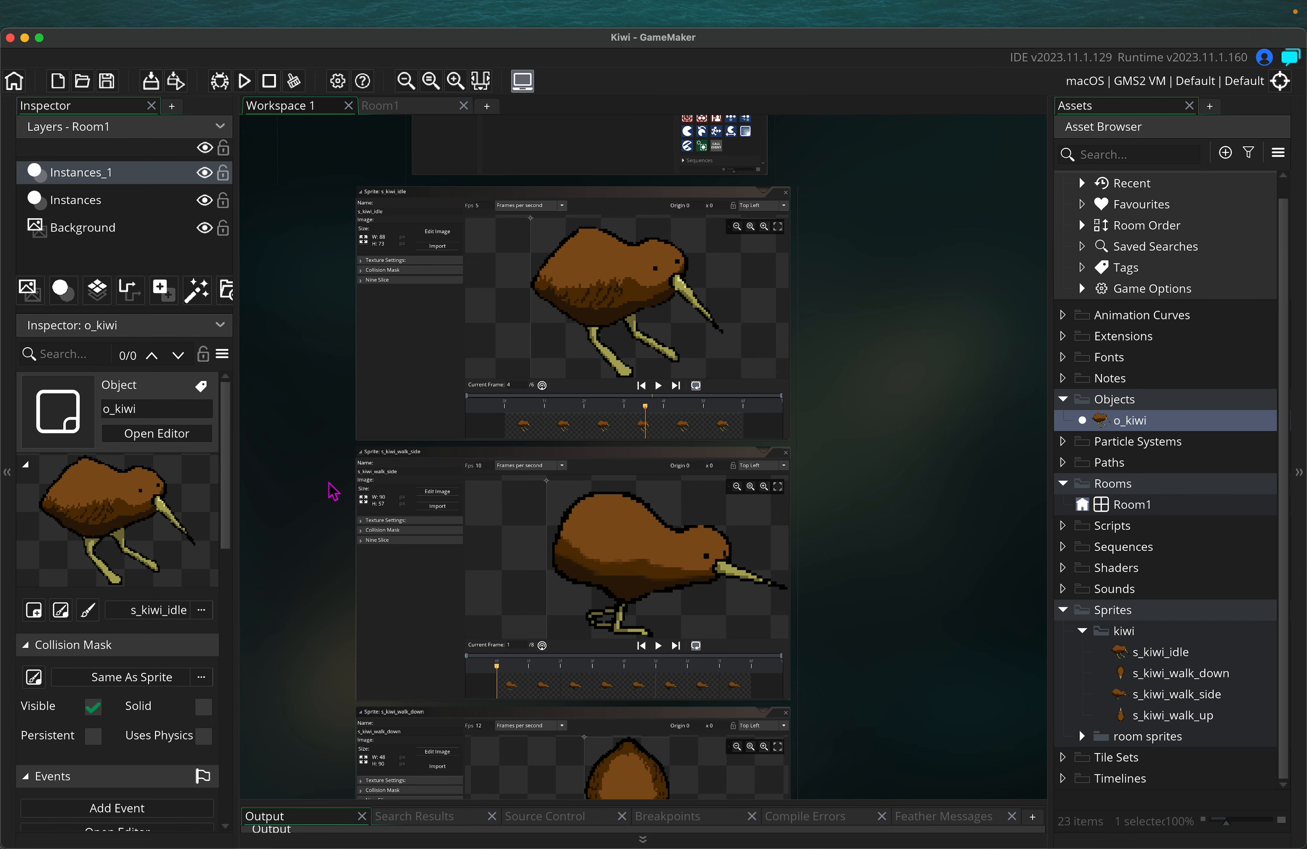
pyautogui.click(416, 108)
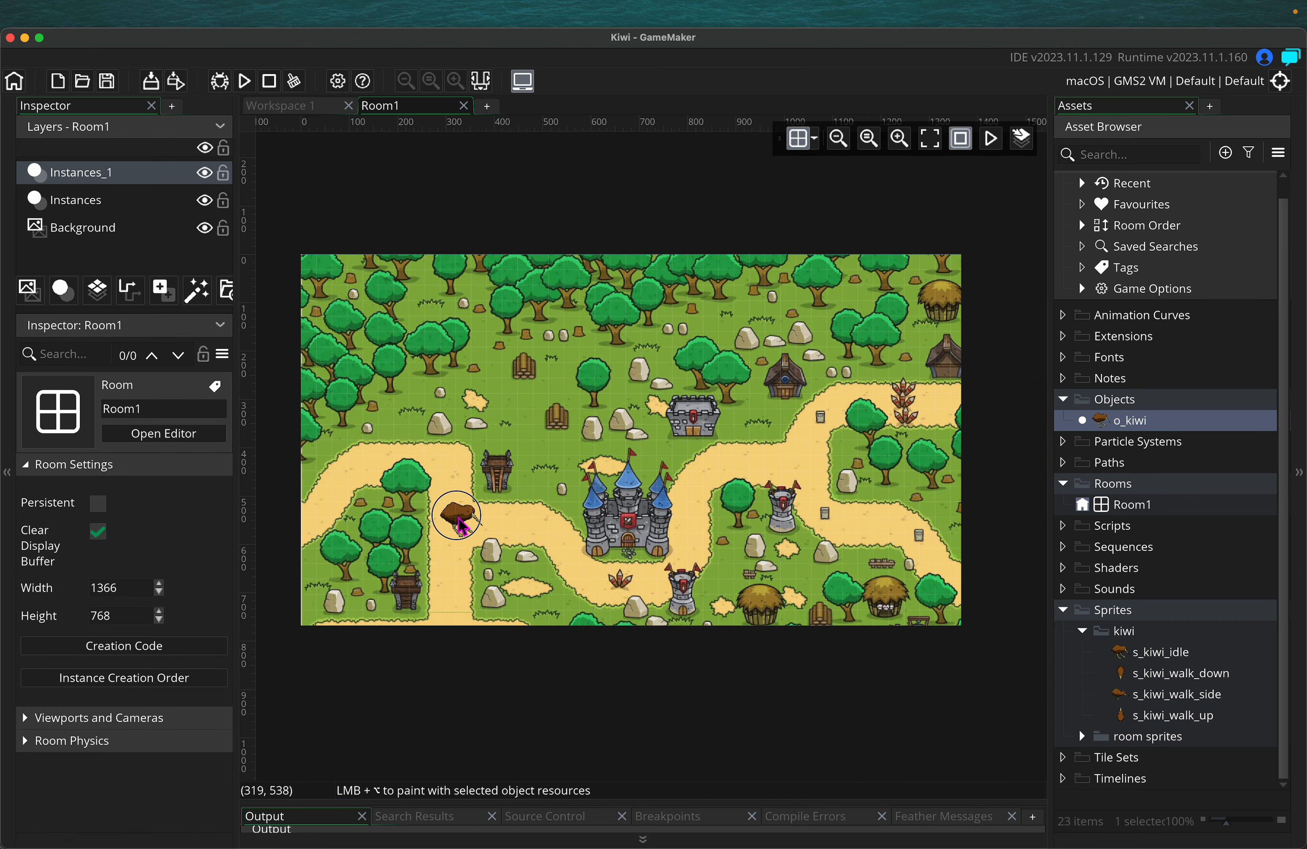
pyautogui.click(464, 530)
pyautogui.moveTo(464, 530); pyautogui.dragTo(440, 430)
# Rename the Instances_1 layer to Player_Kiwi, then go back to Workspace 1's sprite editors
pyautogui.click(210, 174)
pyautogui.click(210, 174)
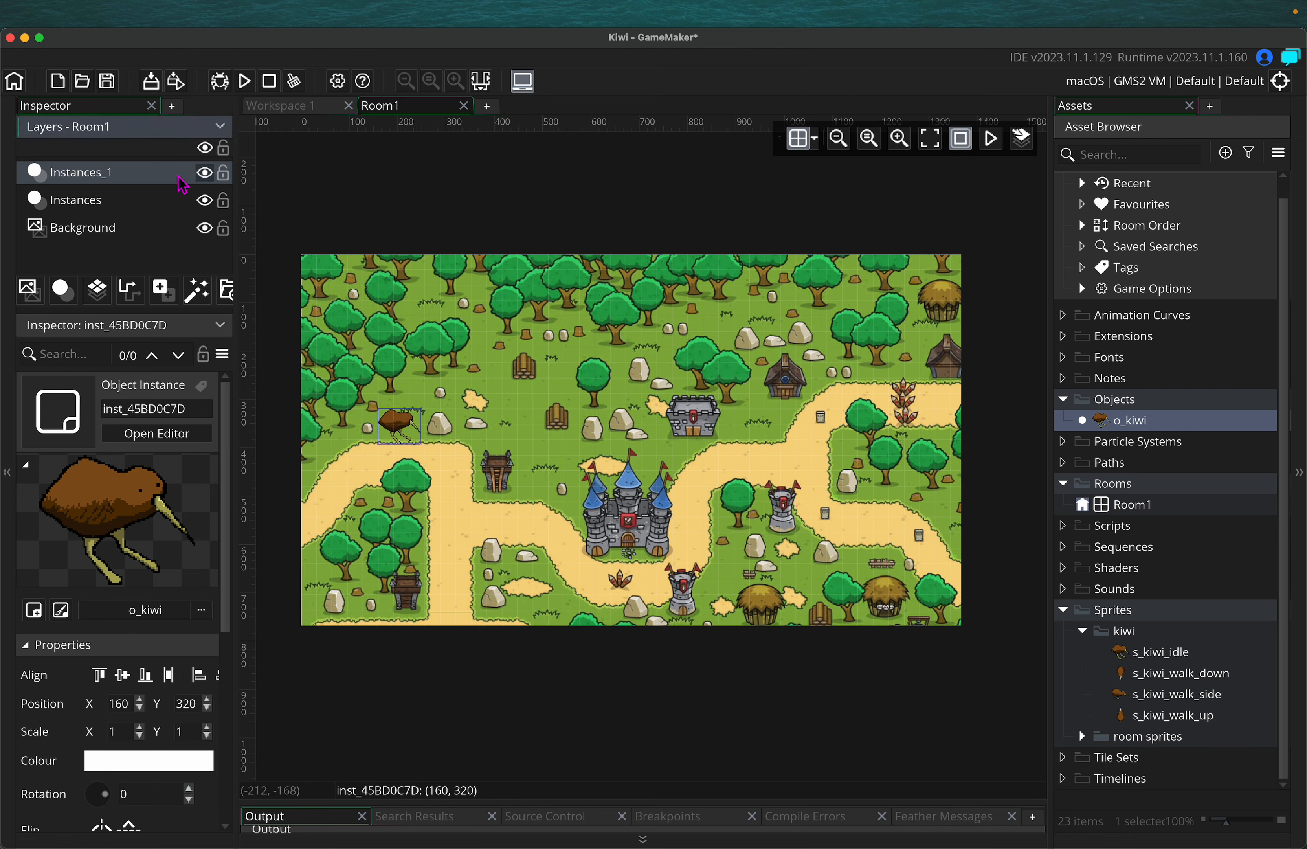
pyautogui.click(76, 179)
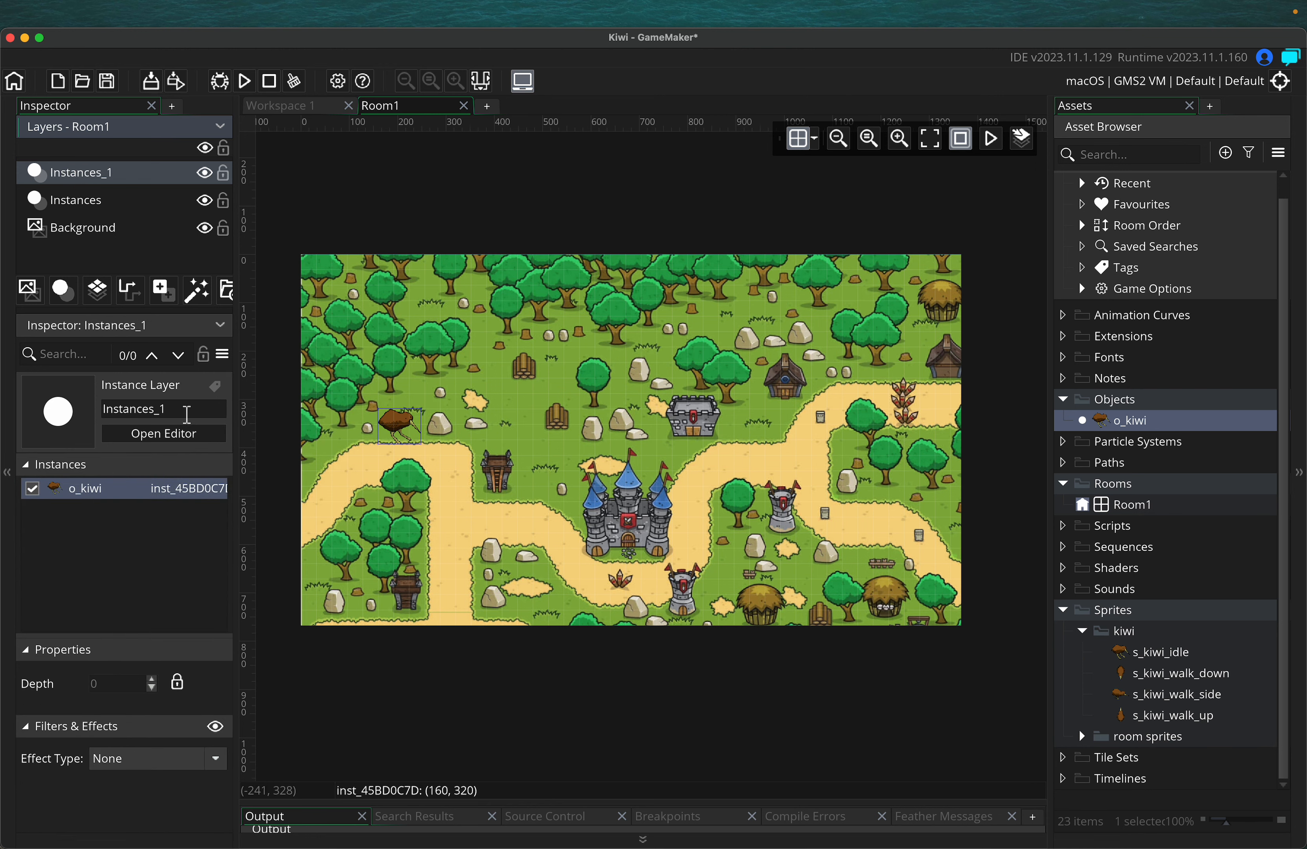
pyautogui.click(185, 412)
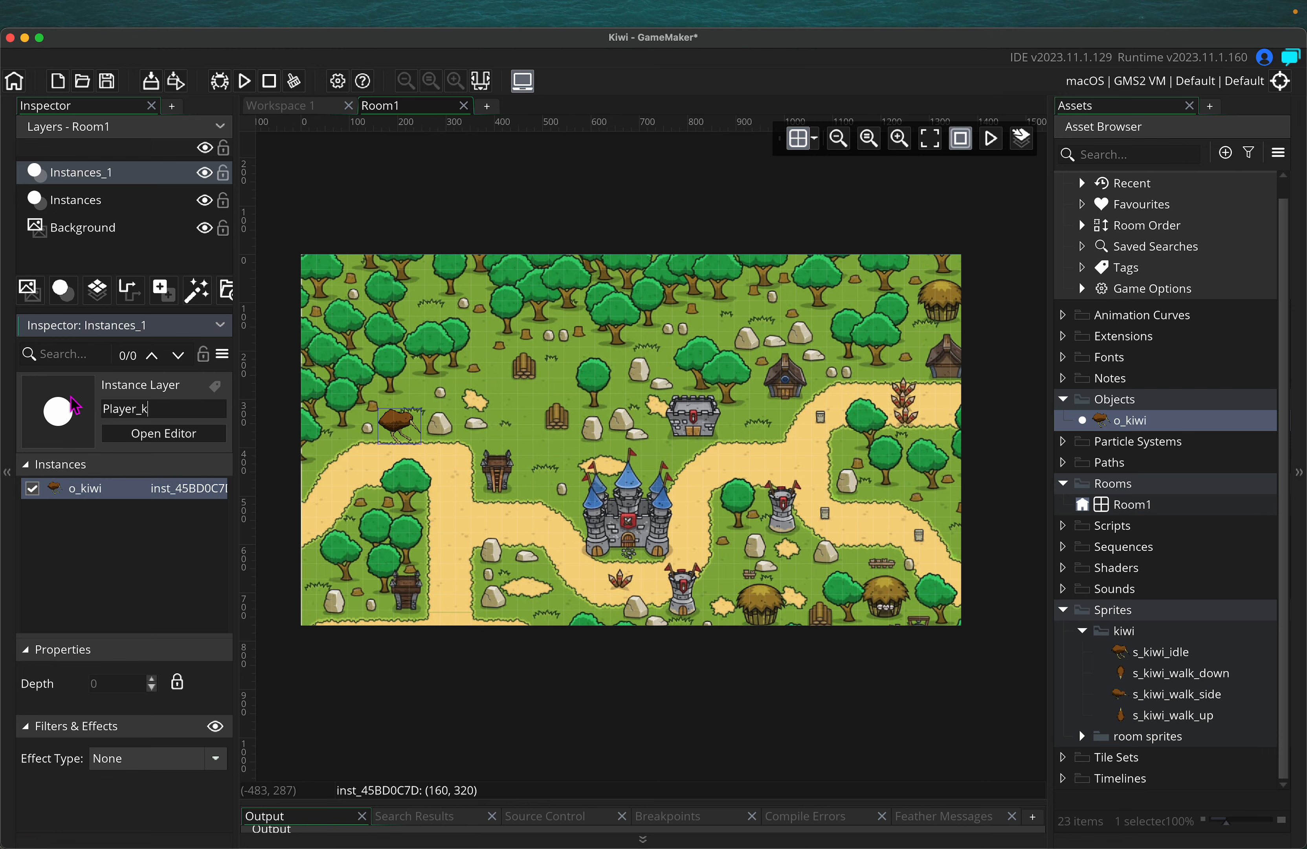
pyautogui.write('wi')
pyautogui.press('Return')
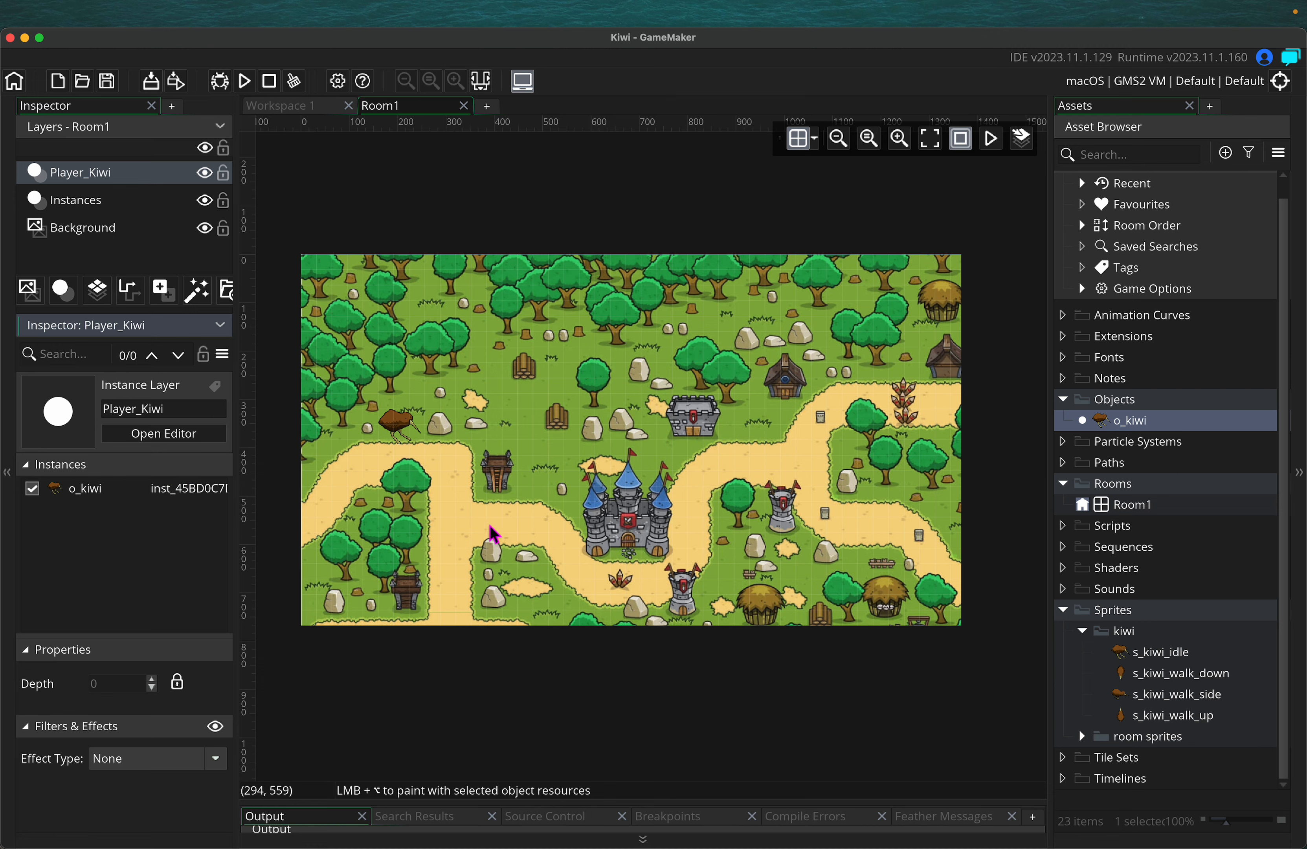
pyautogui.click(414, 448)
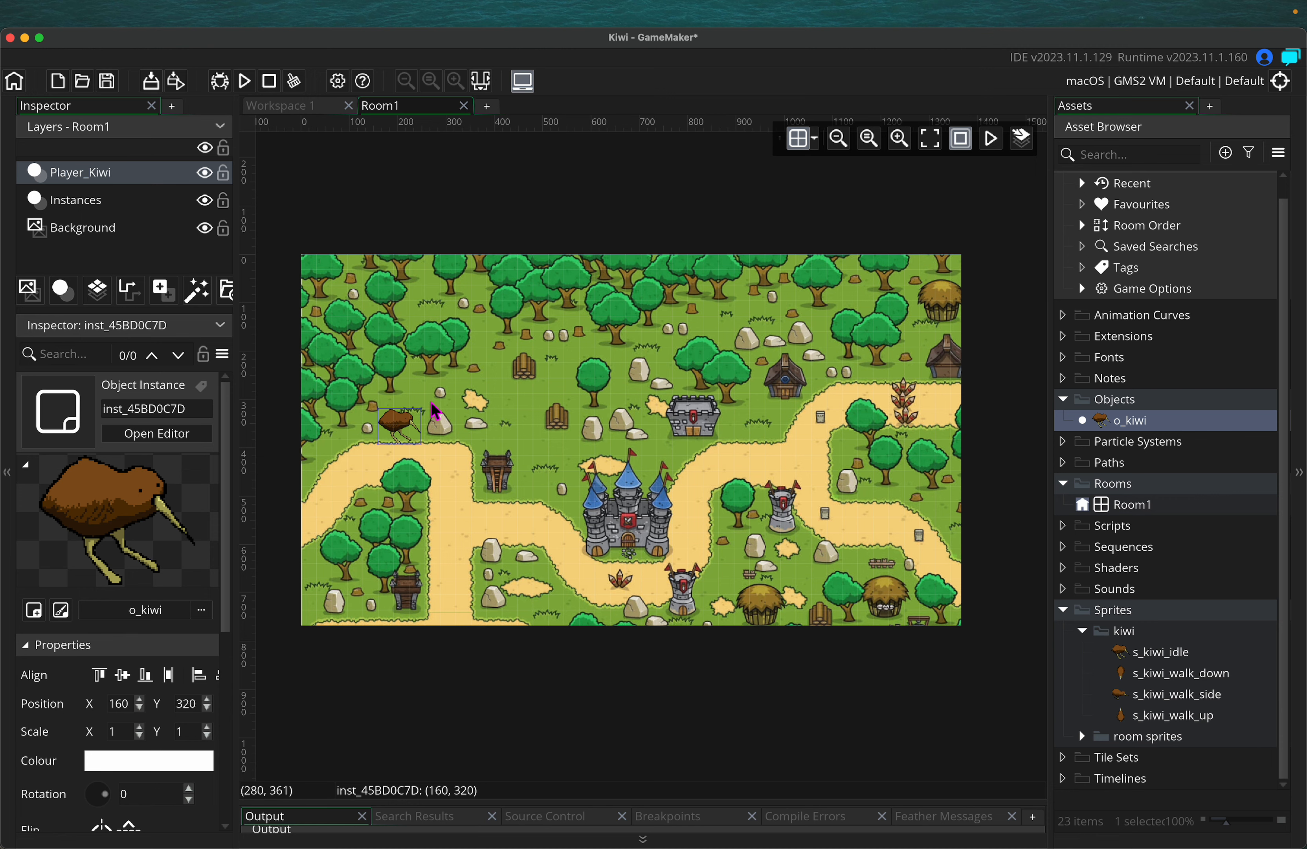
pyautogui.click(317, 107)
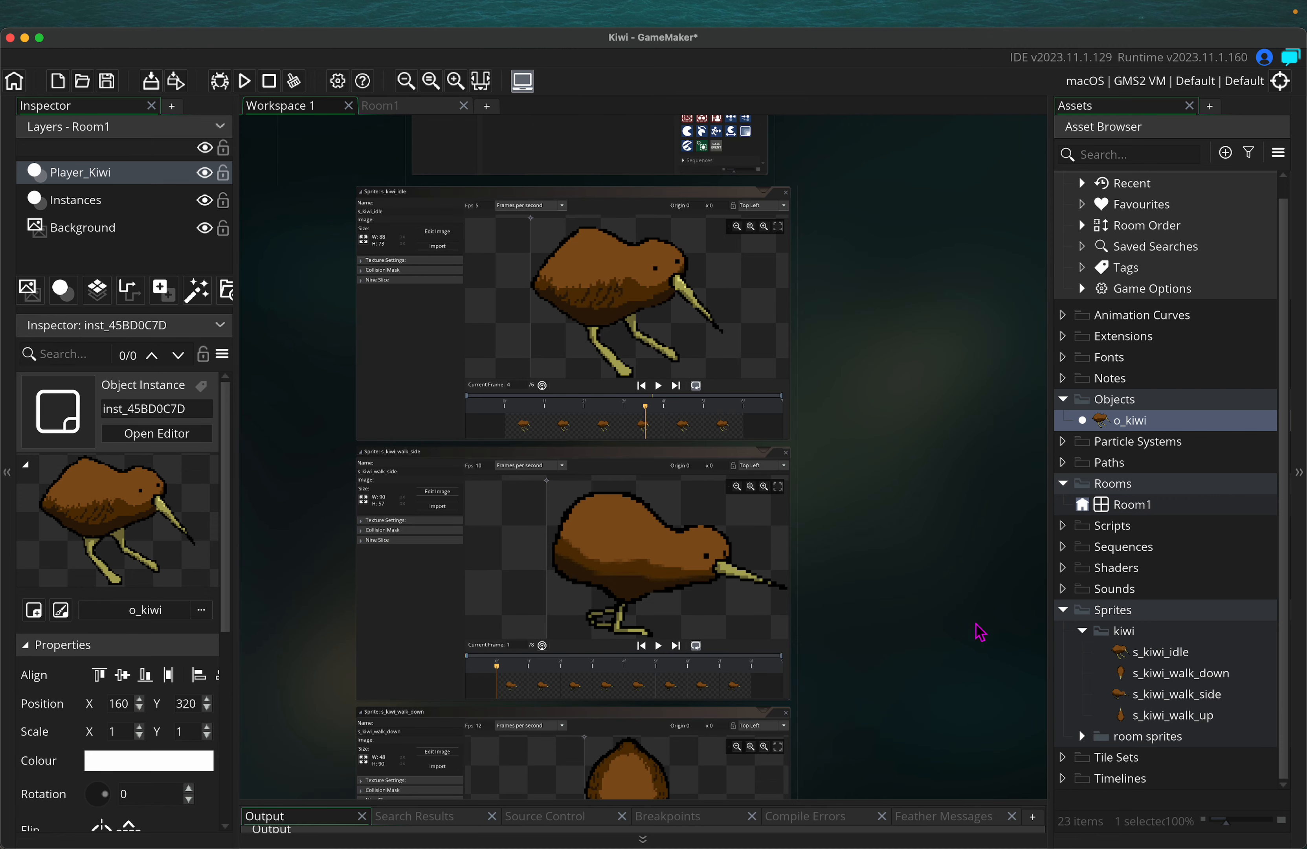